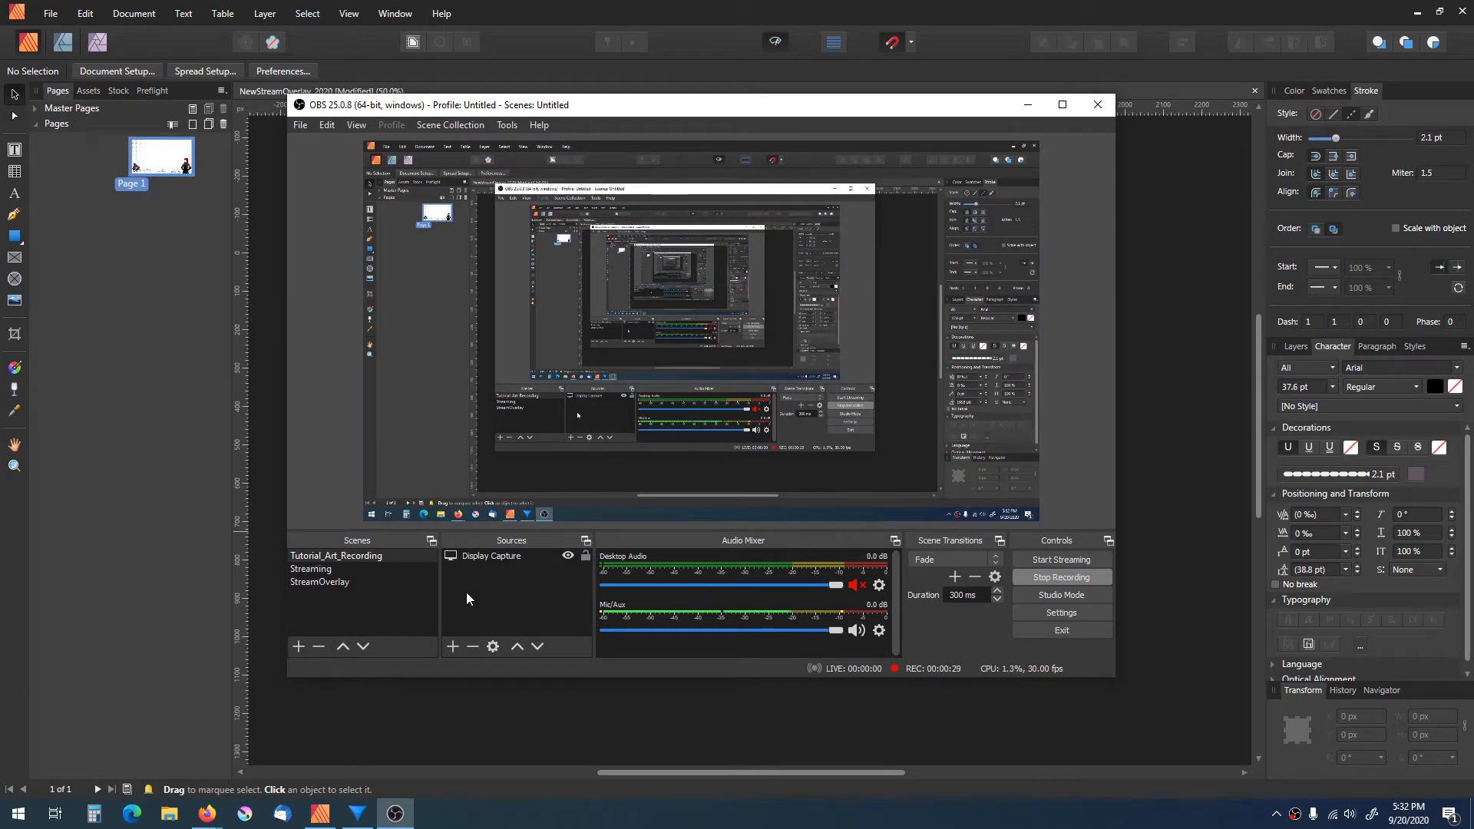
Step: Preview the finished StreamOverlay scene and return to the Tutorial_Art_Recording scene
click(316, 582)
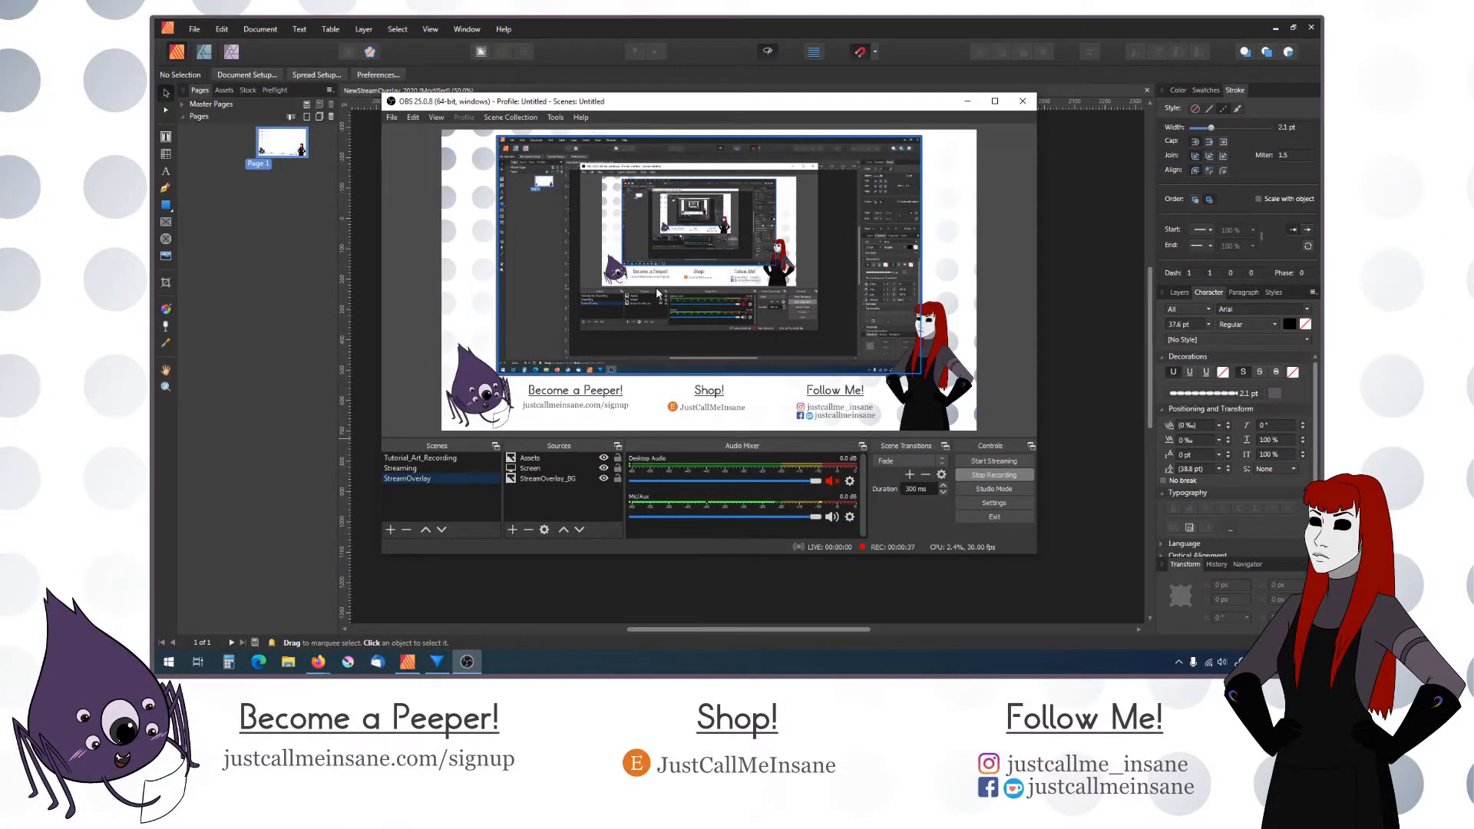
click(424, 459)
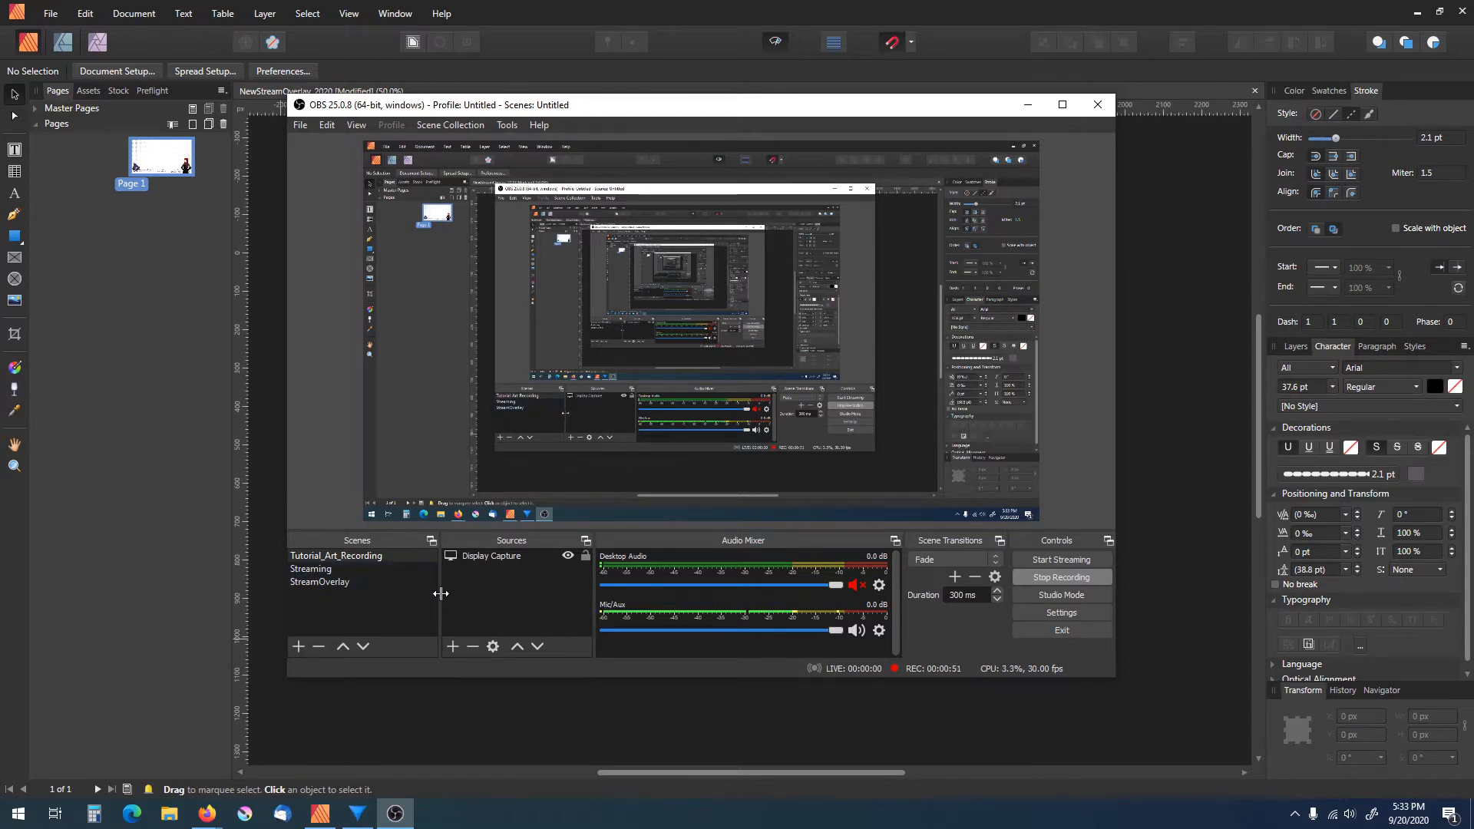
click(453, 647)
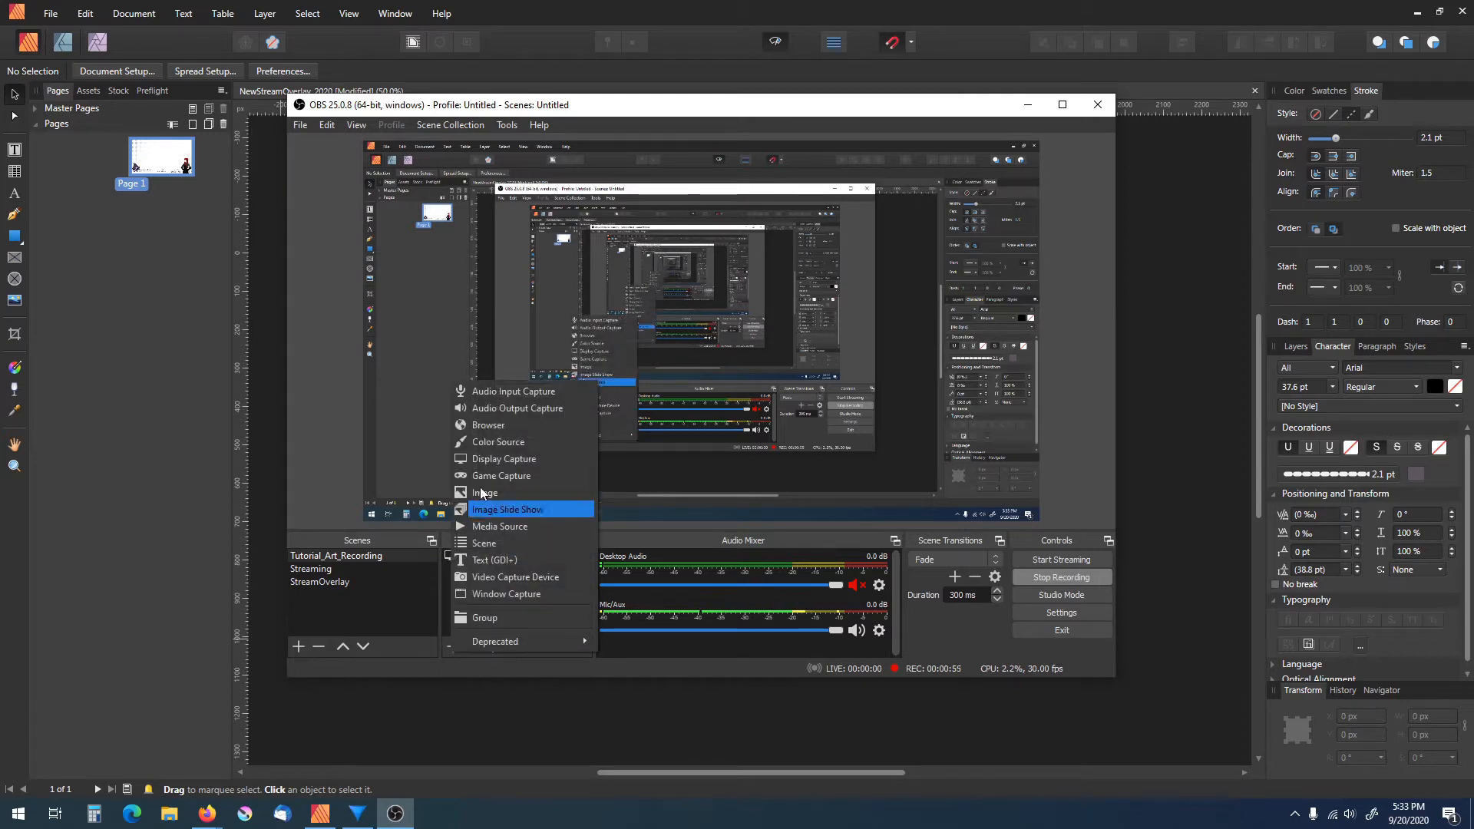
click(416, 611)
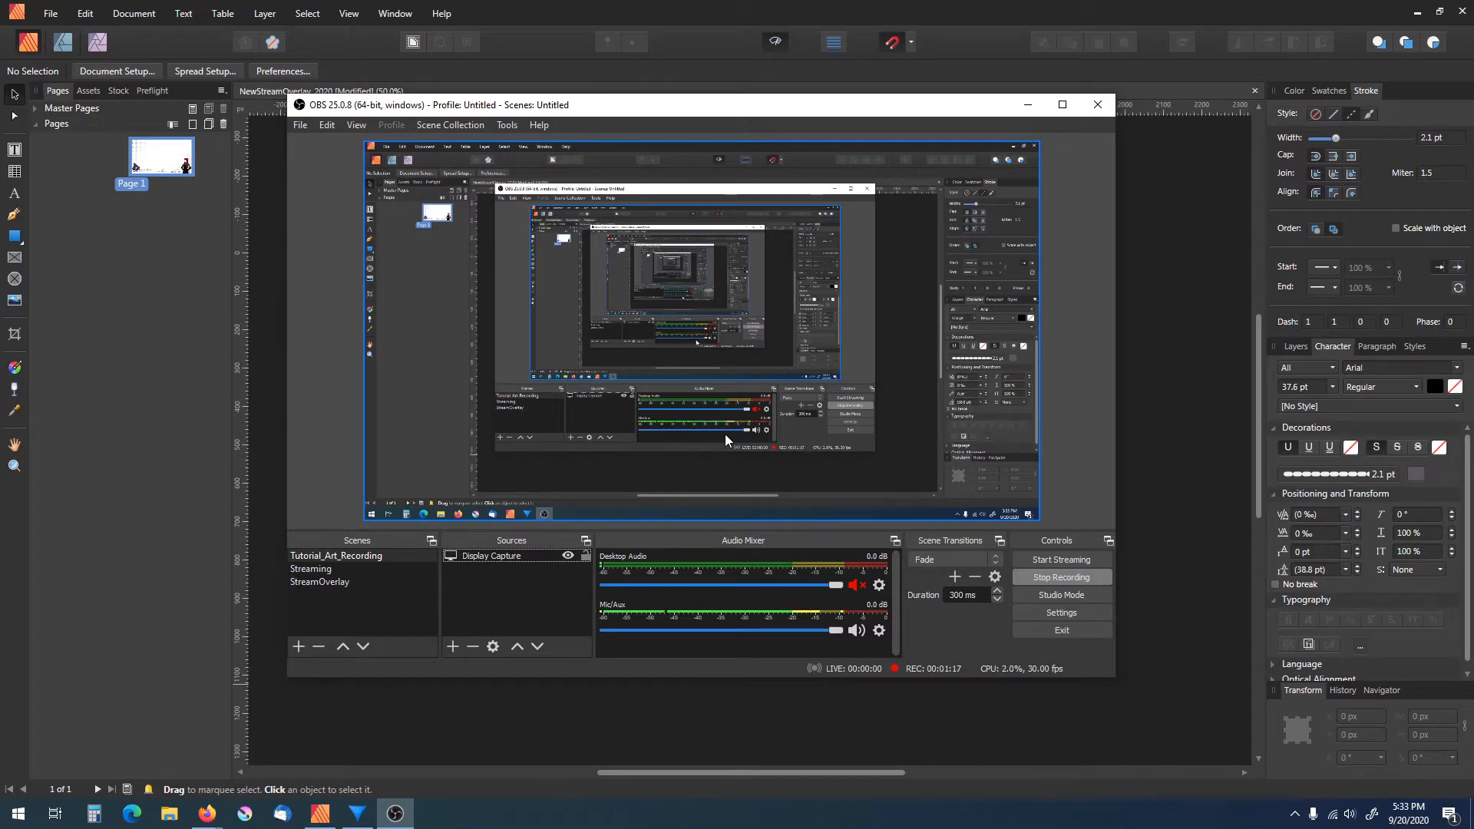
Step: Add a new image source named StreamBG to the Tutorial_Art_Recording scene
click(454, 649)
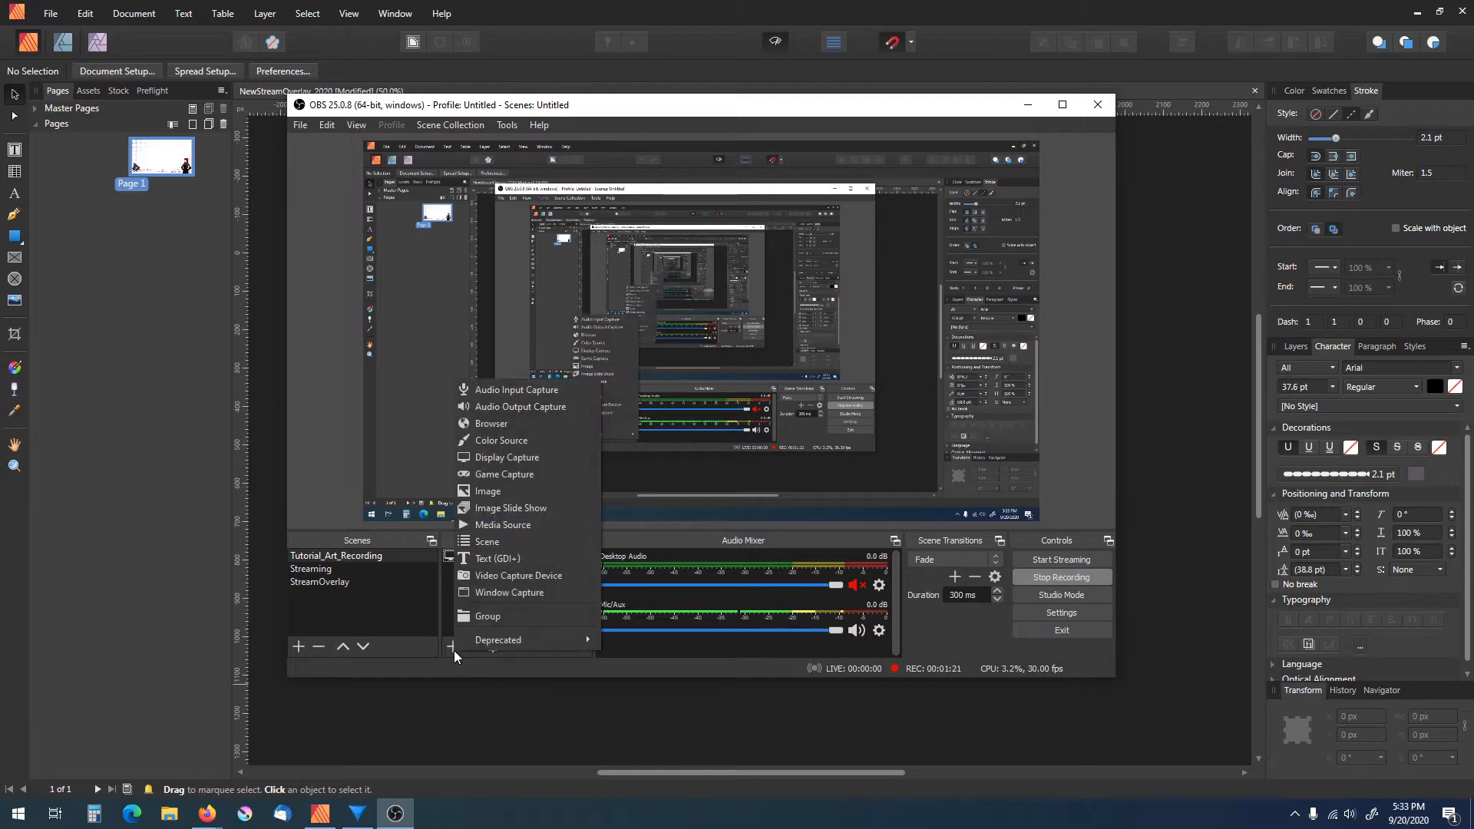
click(521, 491)
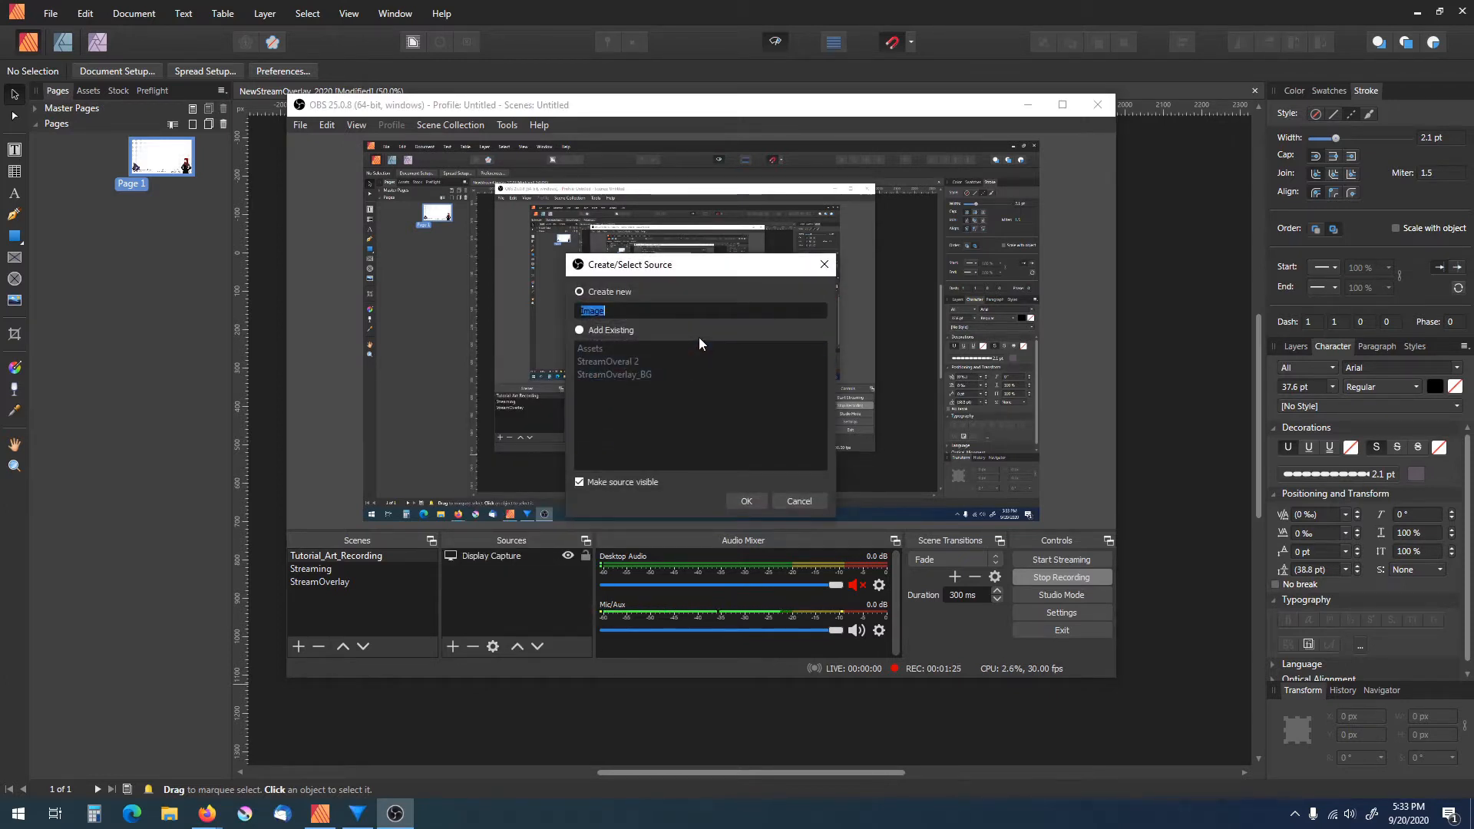
text(StreamBG)
click(732, 500)
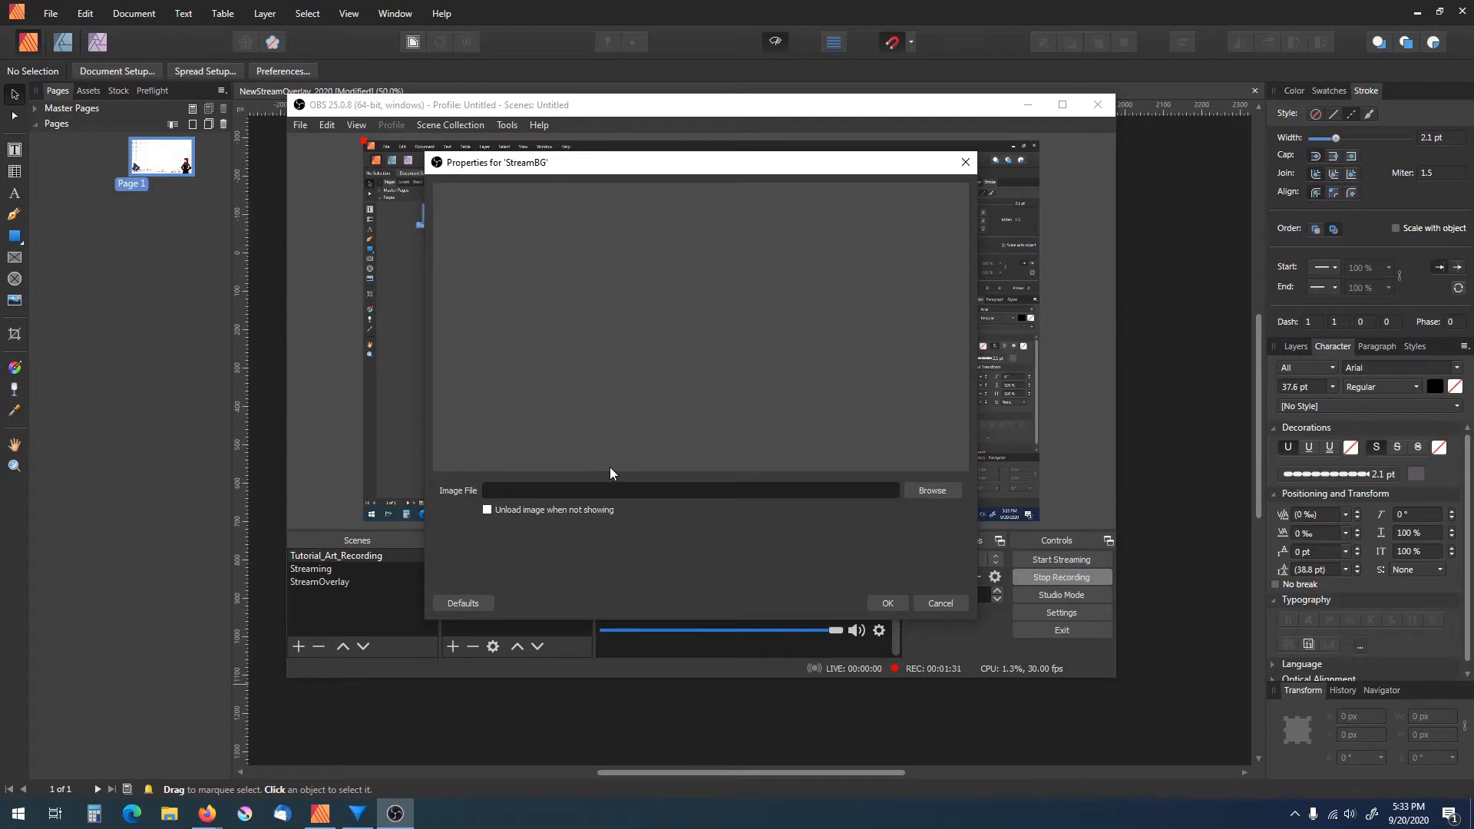
drag(531, 162, 582, 168)
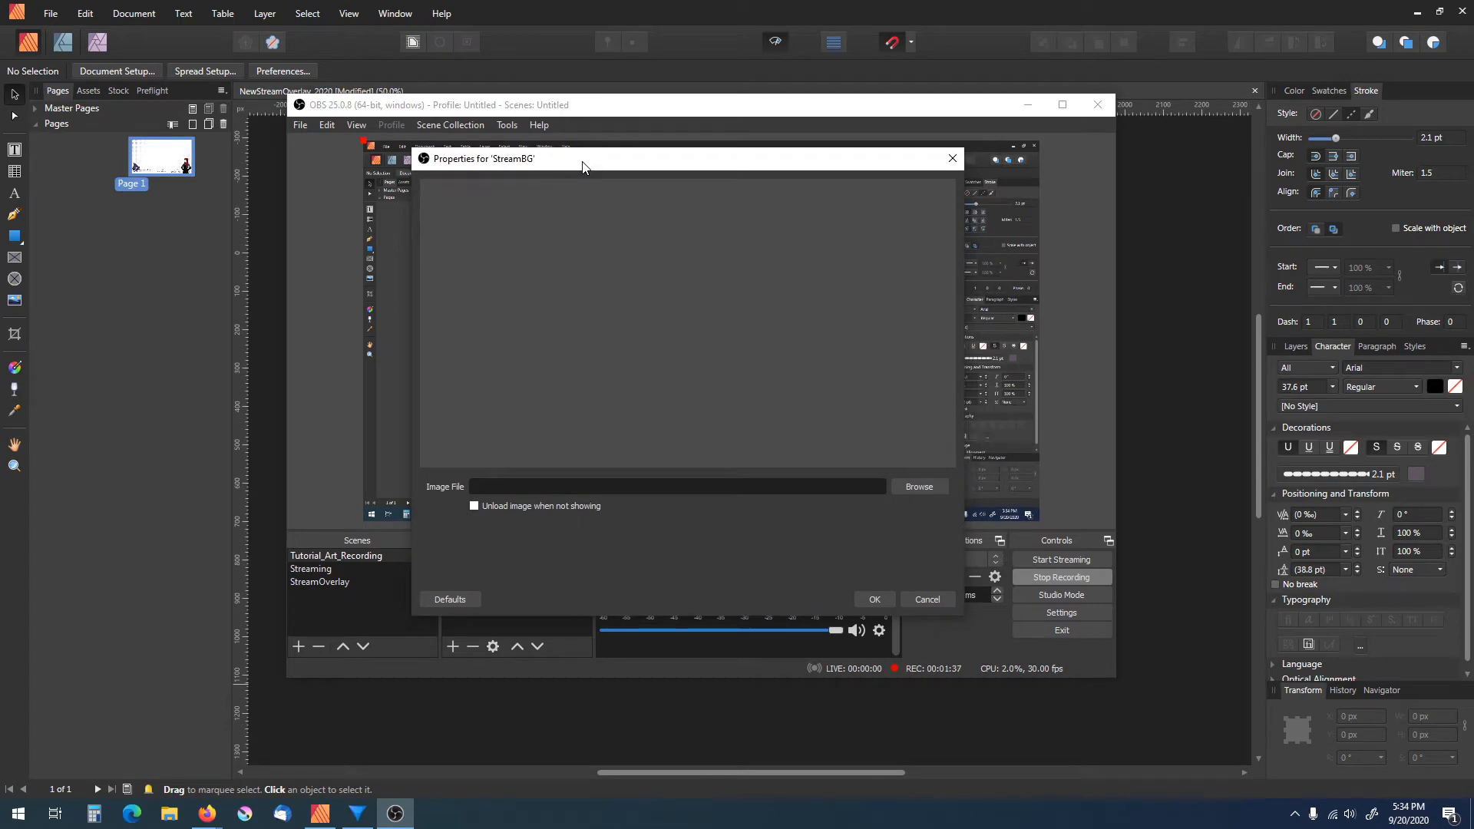
click(920, 488)
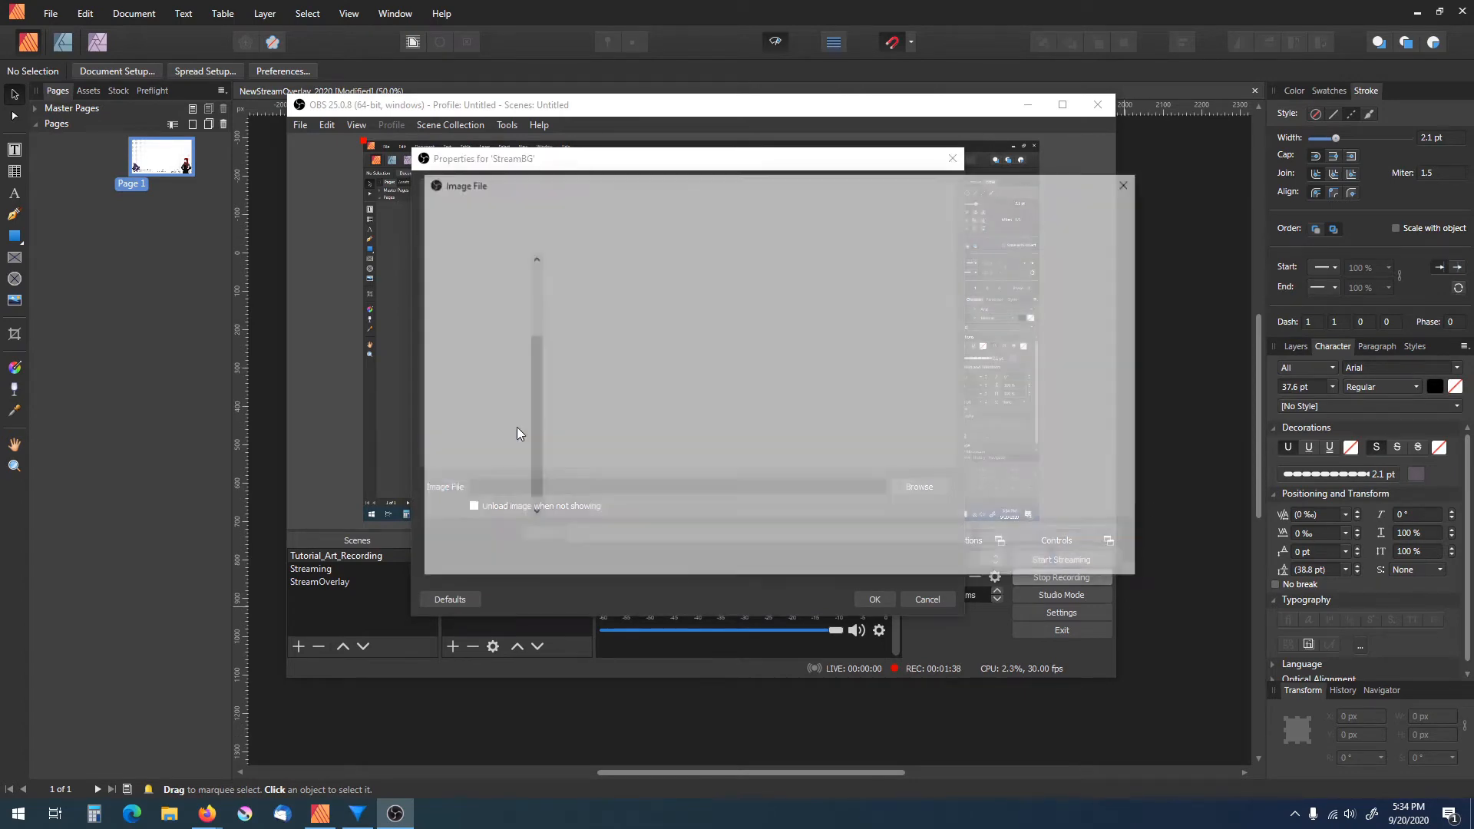
click(1093, 560)
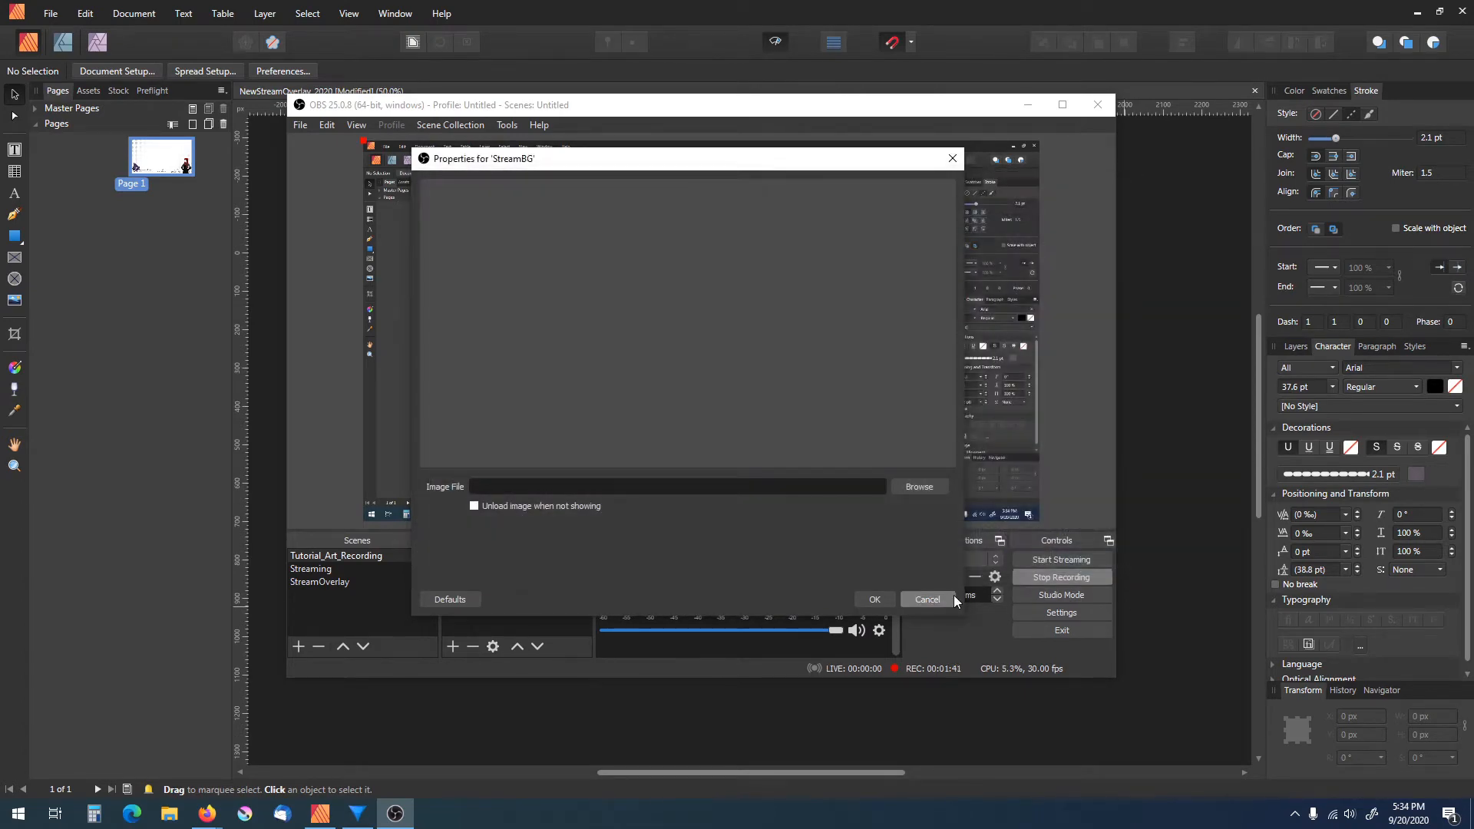
click(946, 599)
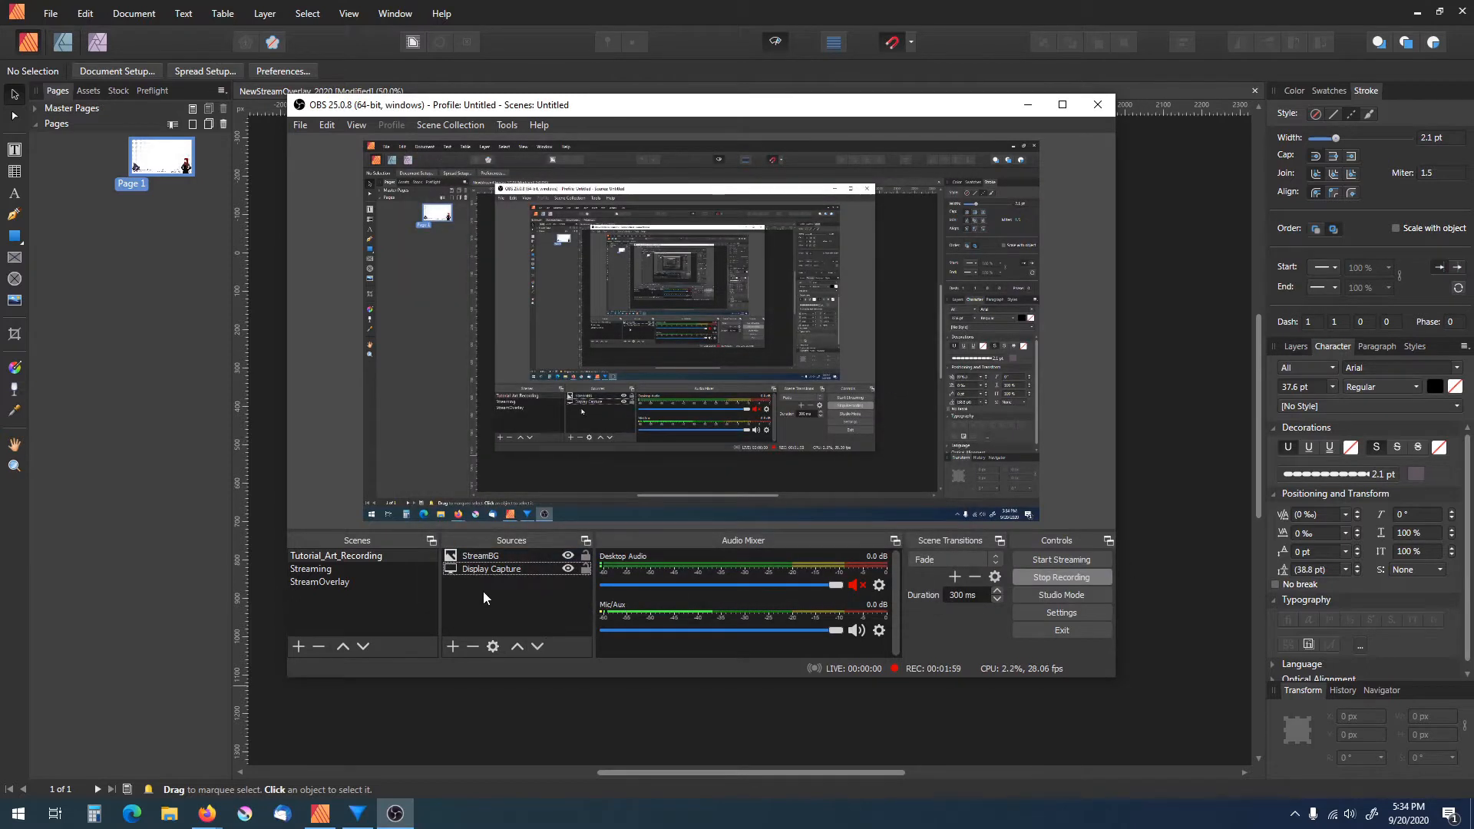
Step: Open the StreamBG source's properties and start browsing for its image file
click(497, 568)
click(498, 555)
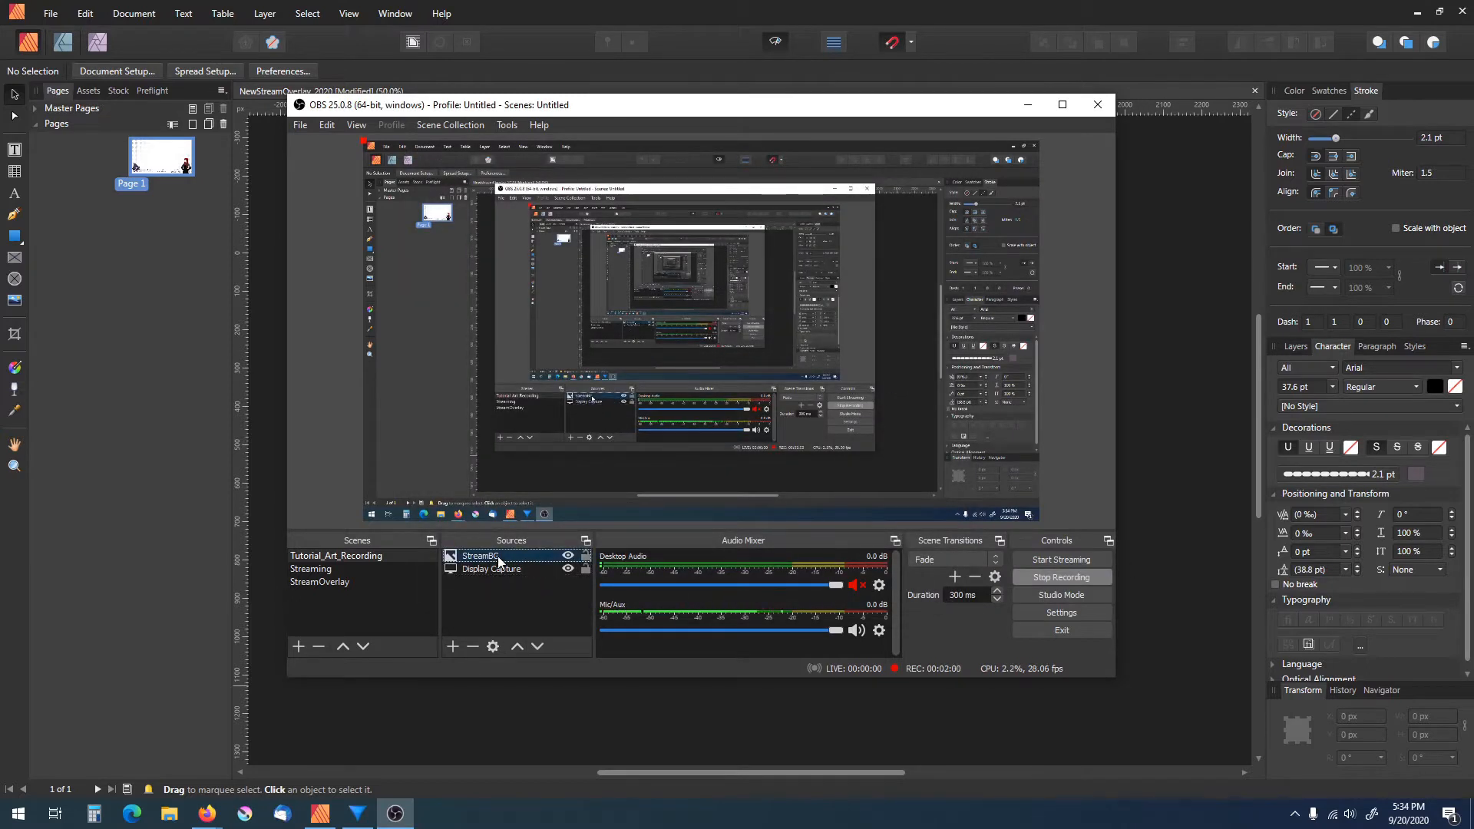
right_click(539, 562)
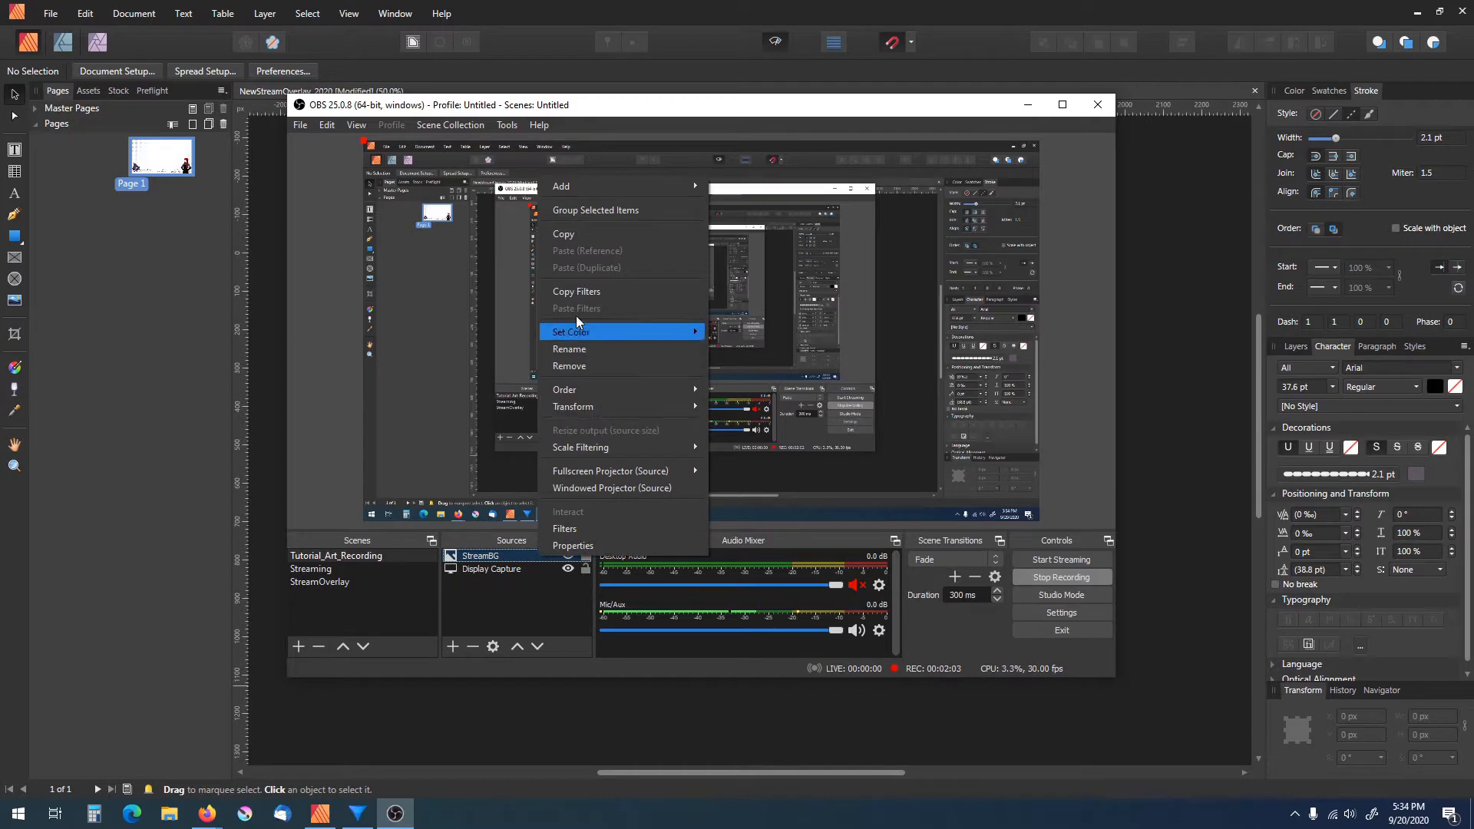
click(567, 546)
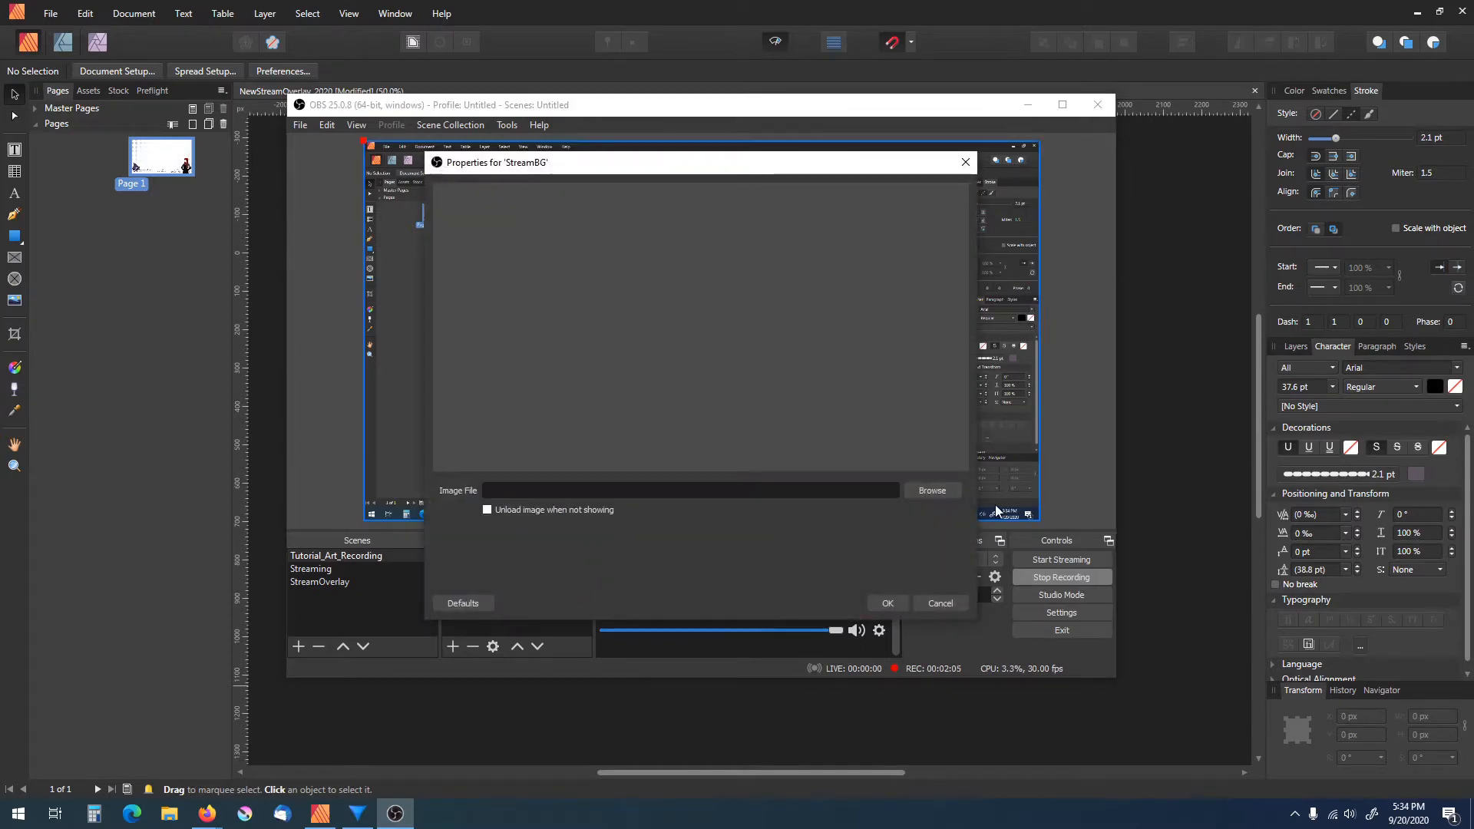
click(932, 490)
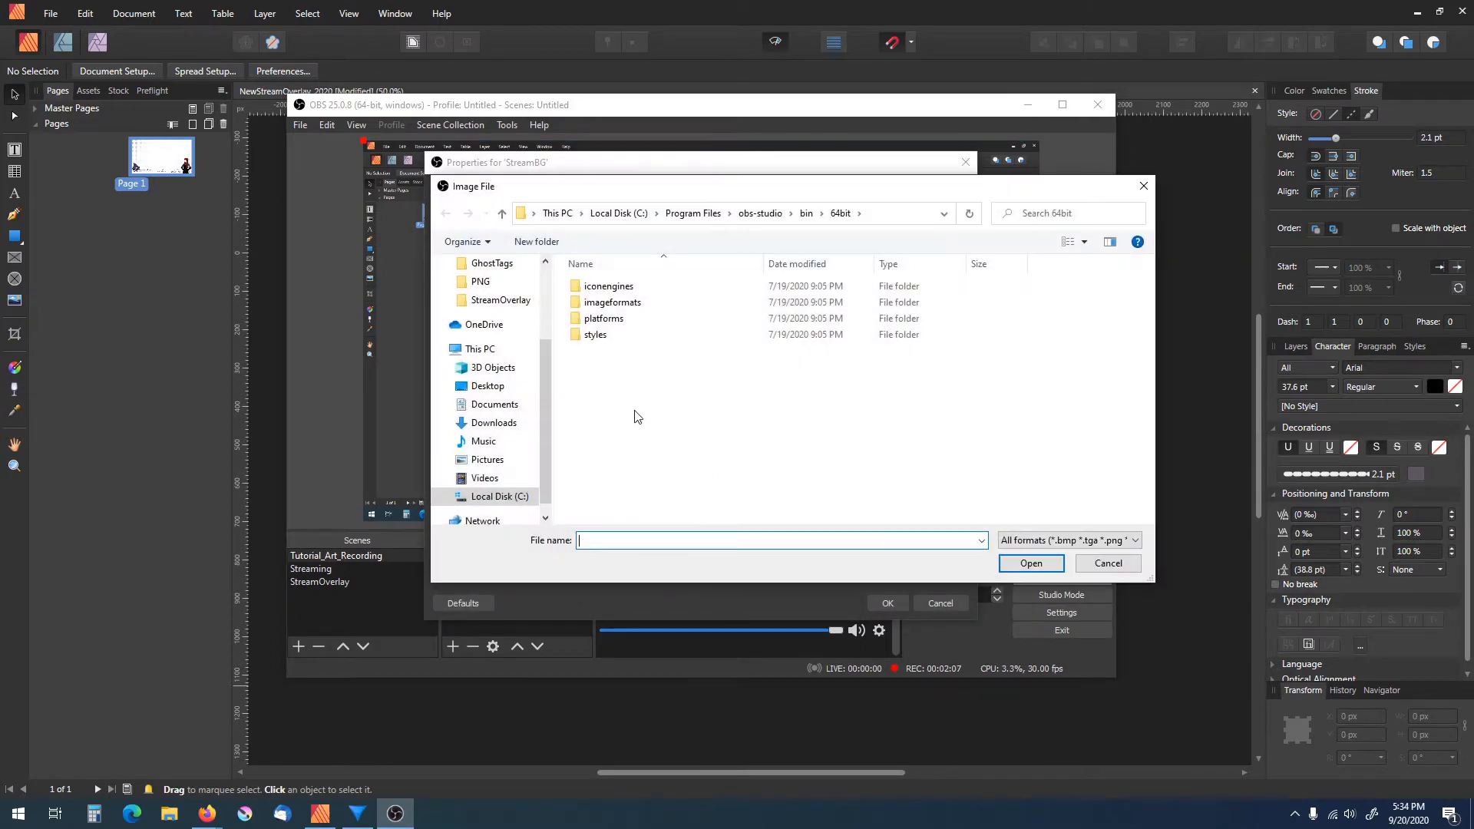
Step: Choose the StreamBG background image from the StreamOverlay folder in Documents, JCMI_Branding, Branding
click(494, 404)
scroll(680, 495, down, 3)
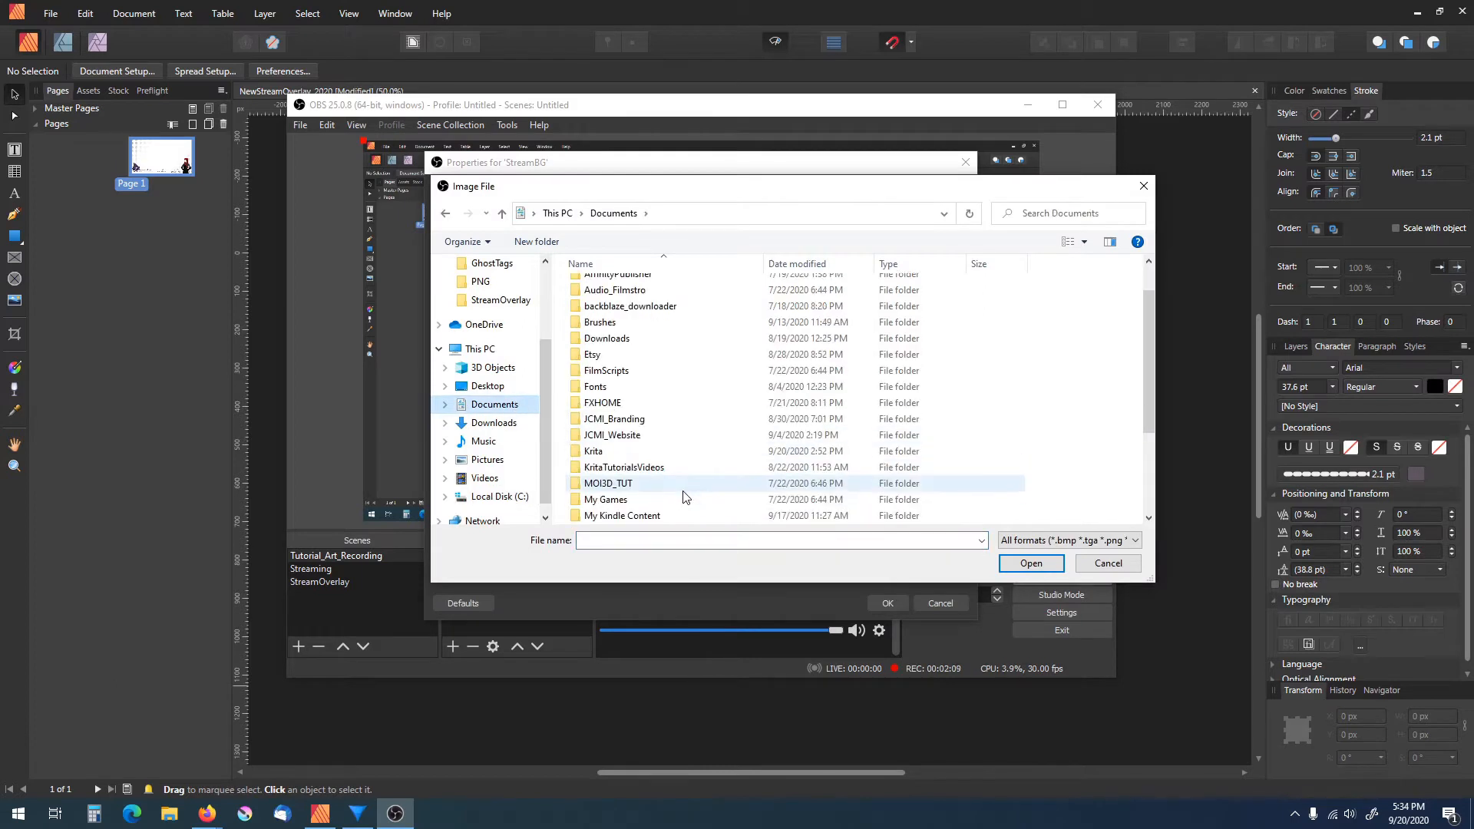
scroll(678, 497, down, 1)
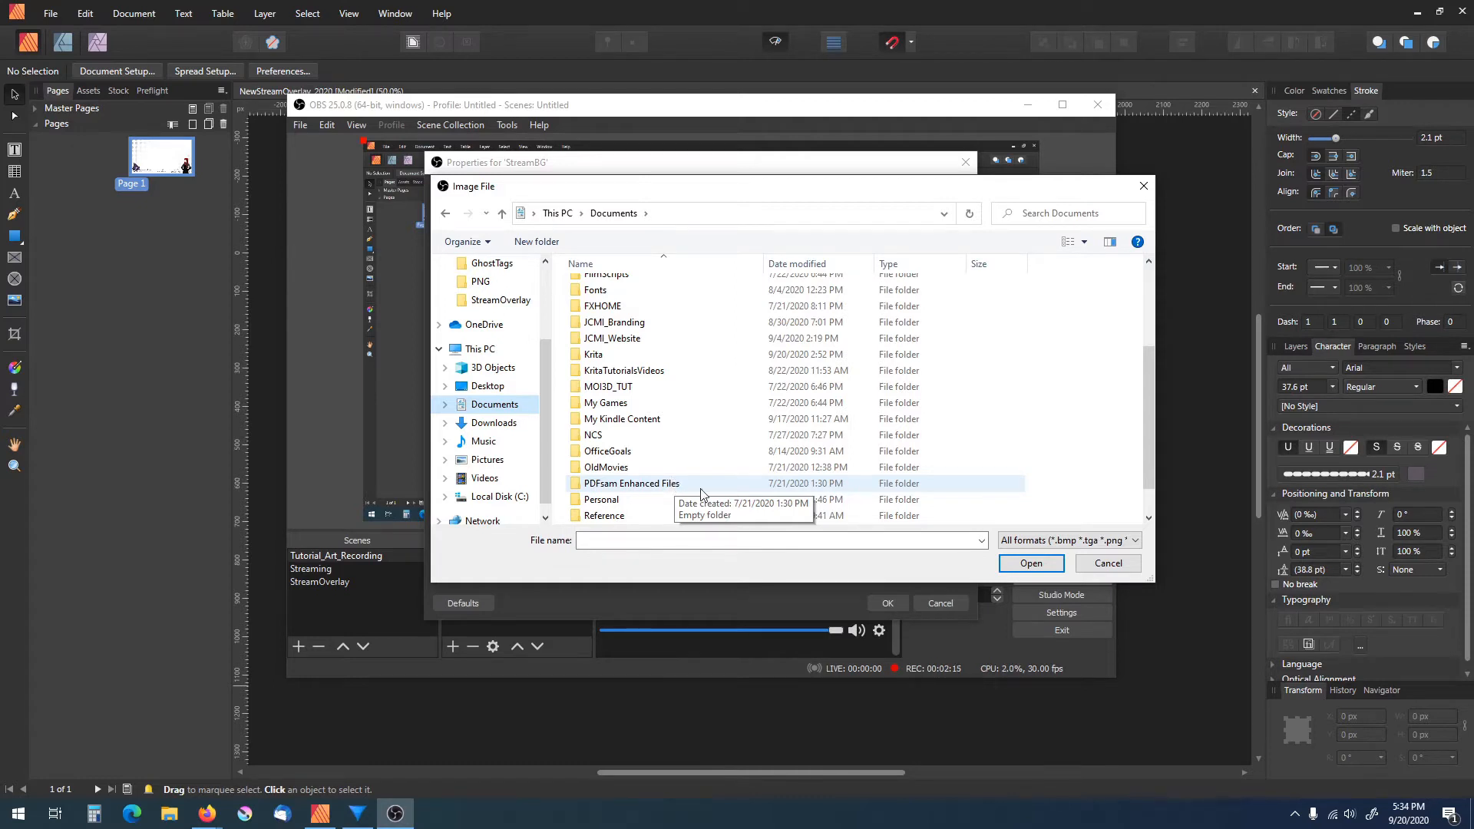
scroll(682, 482, down, 1)
scroll(697, 456, up, 4)
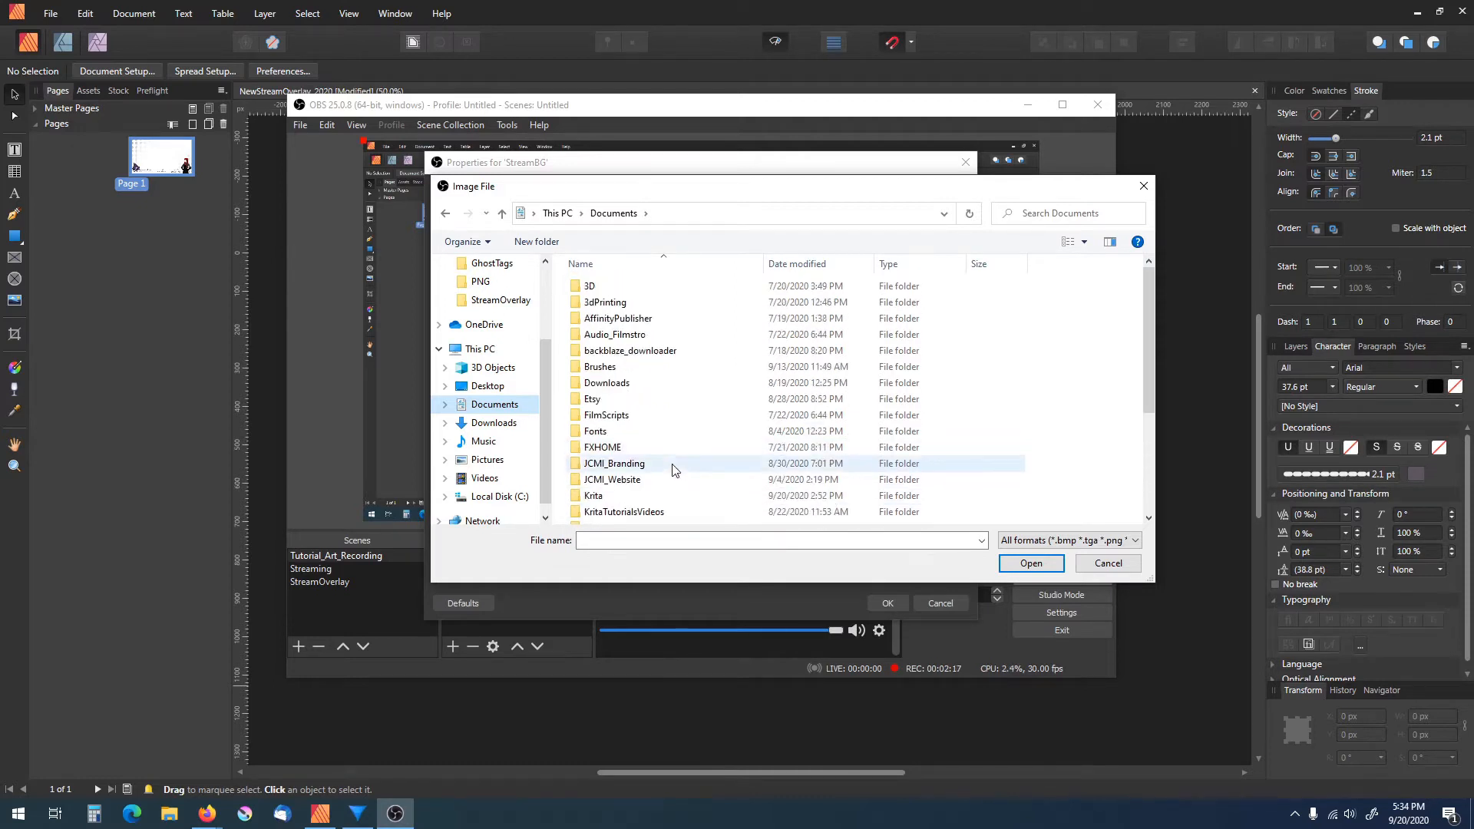
double_click(675, 465)
double_click(770, 292)
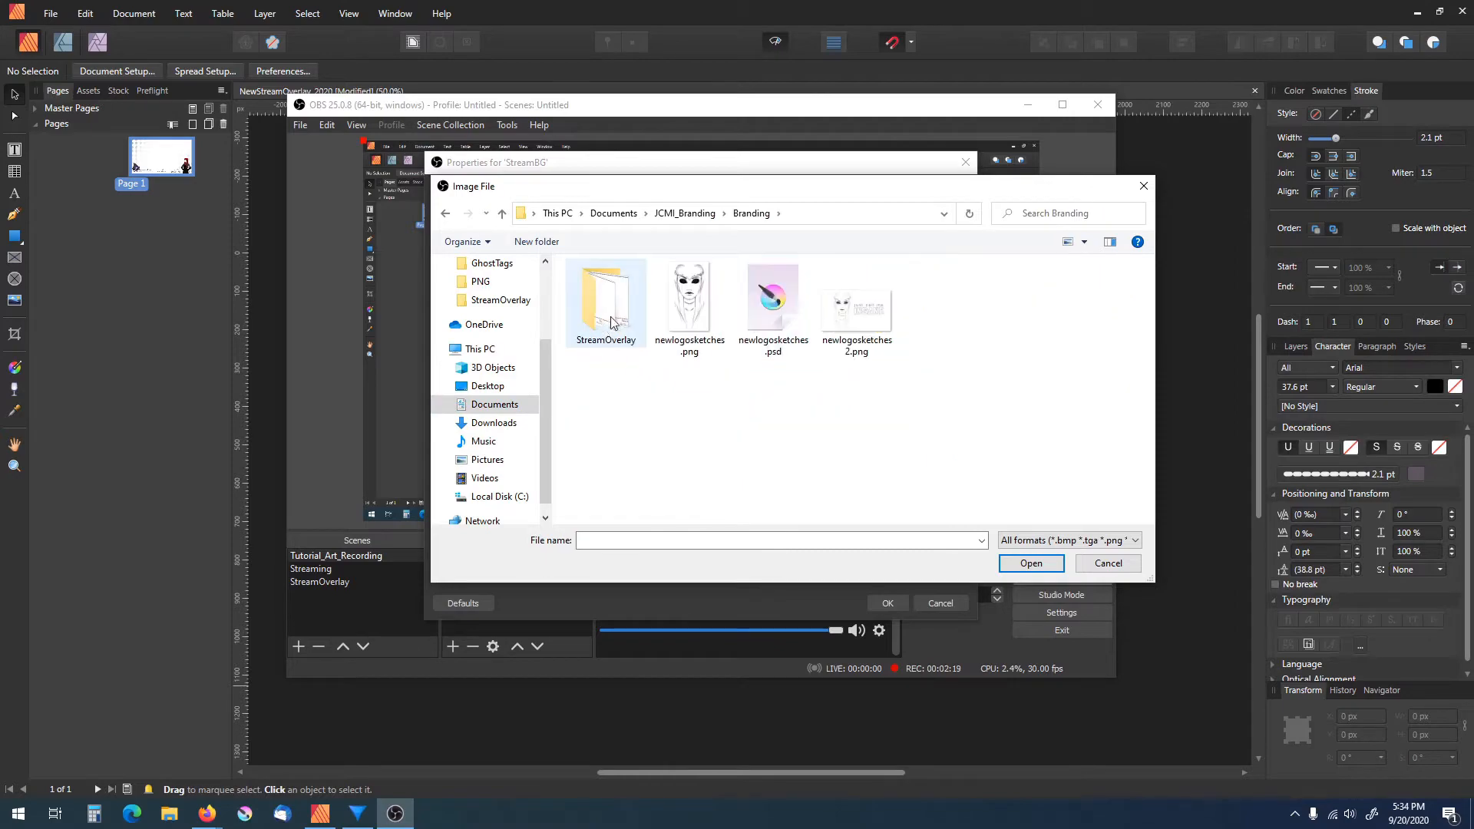
double_click(600, 292)
click(856, 311)
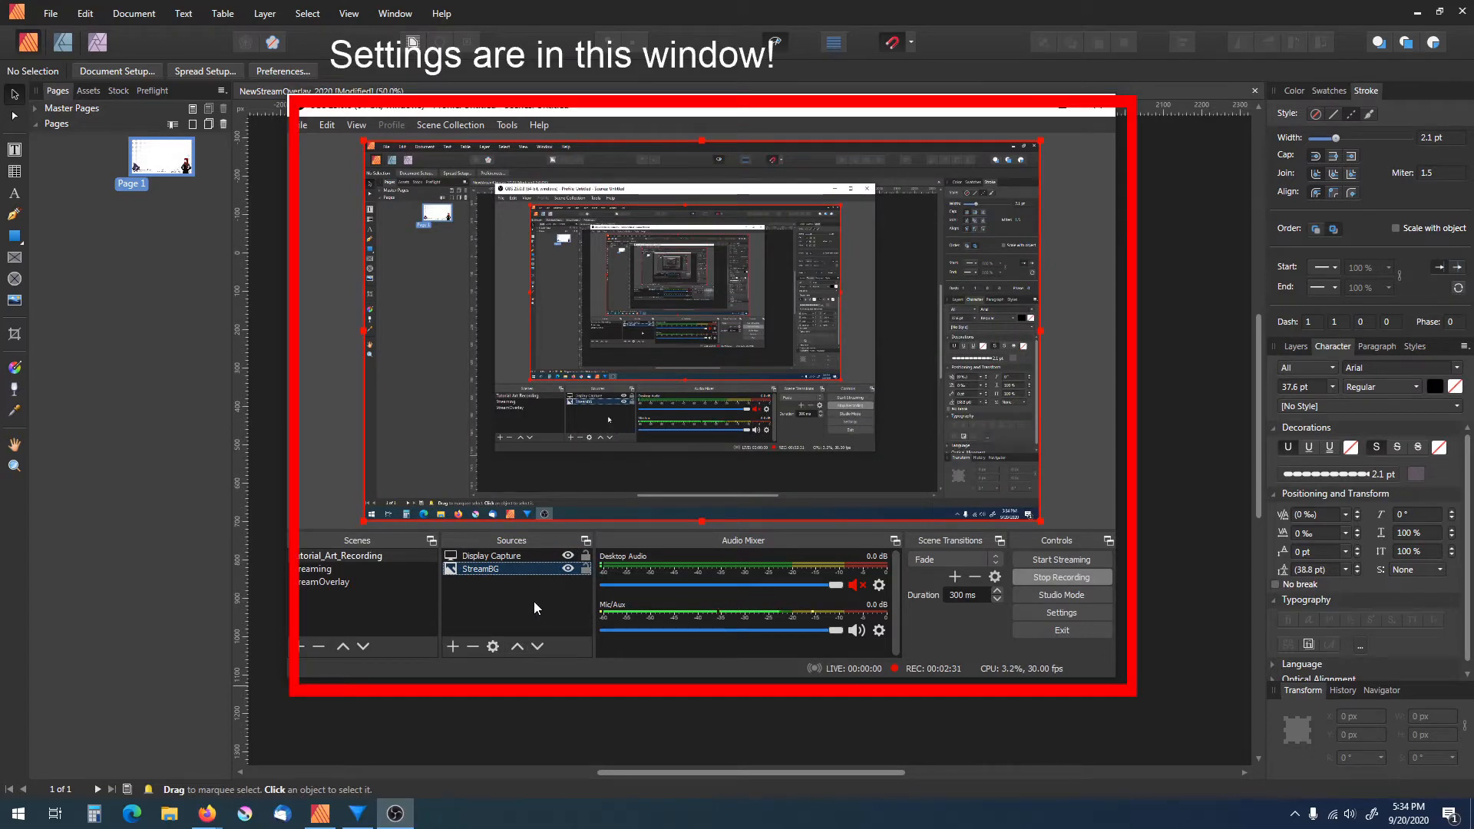
Step: Add the existing Assets image source above Display Capture in the scene
click(504, 557)
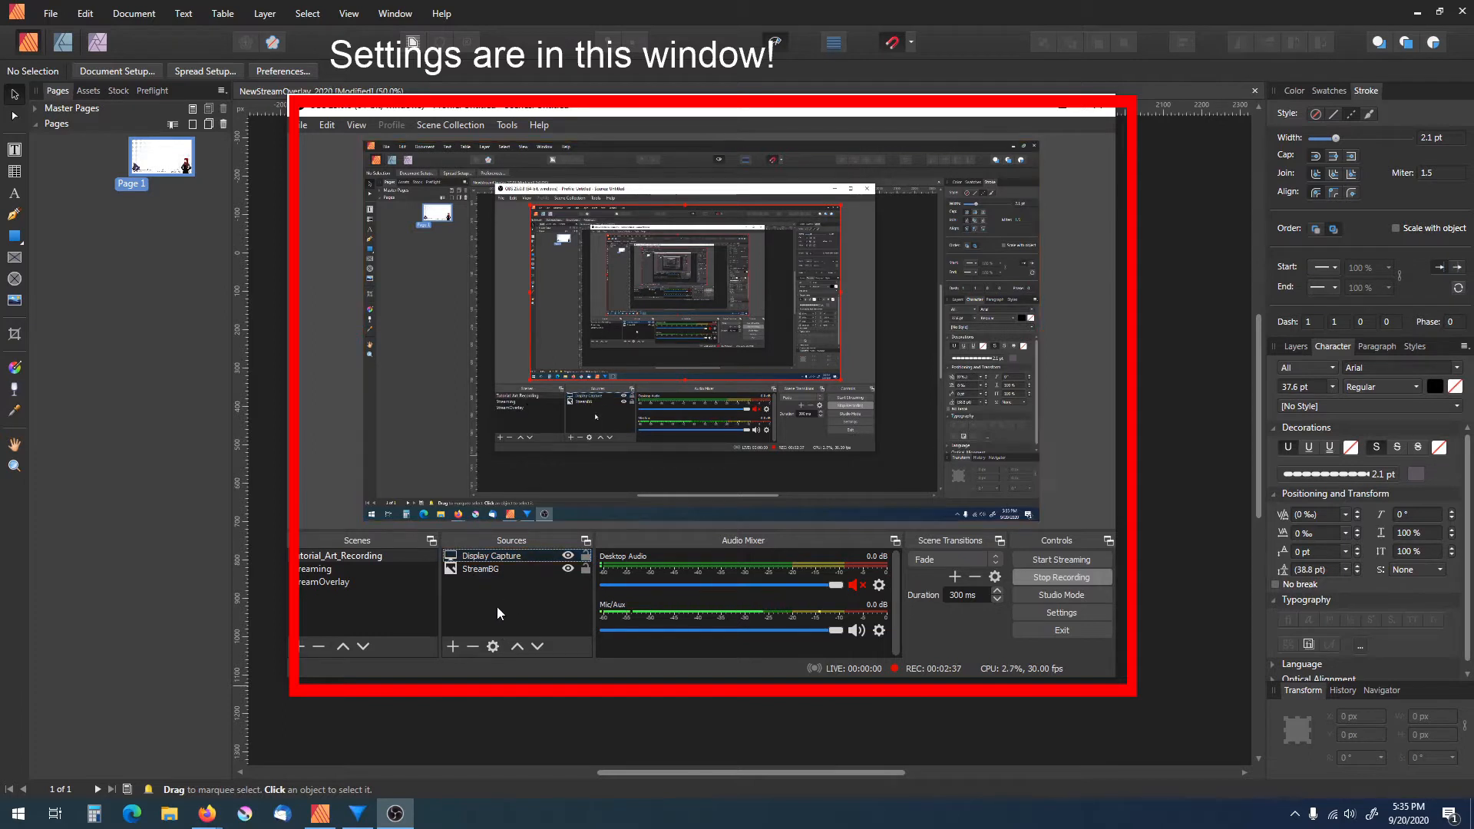
click(455, 646)
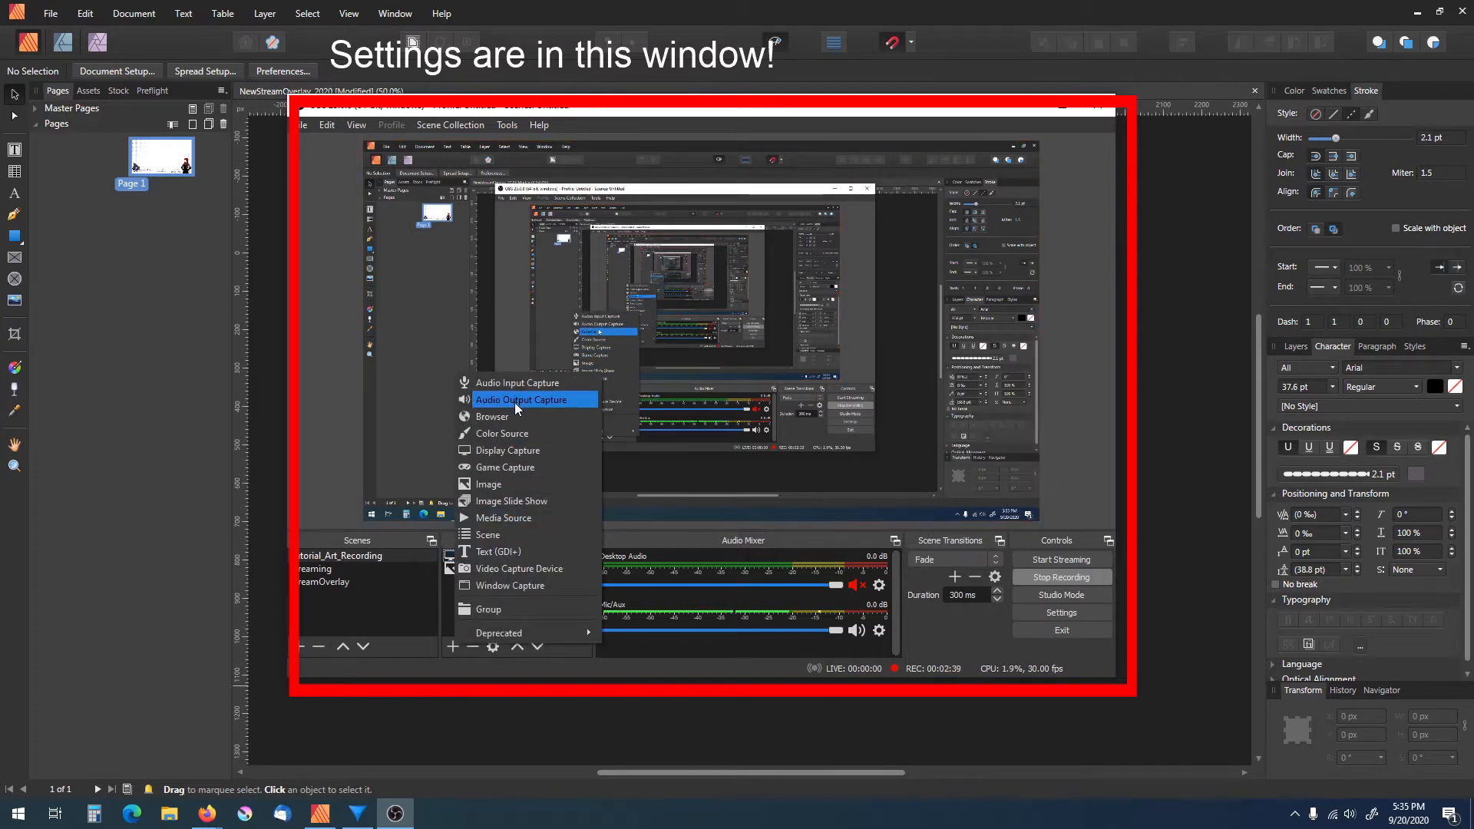
click(511, 484)
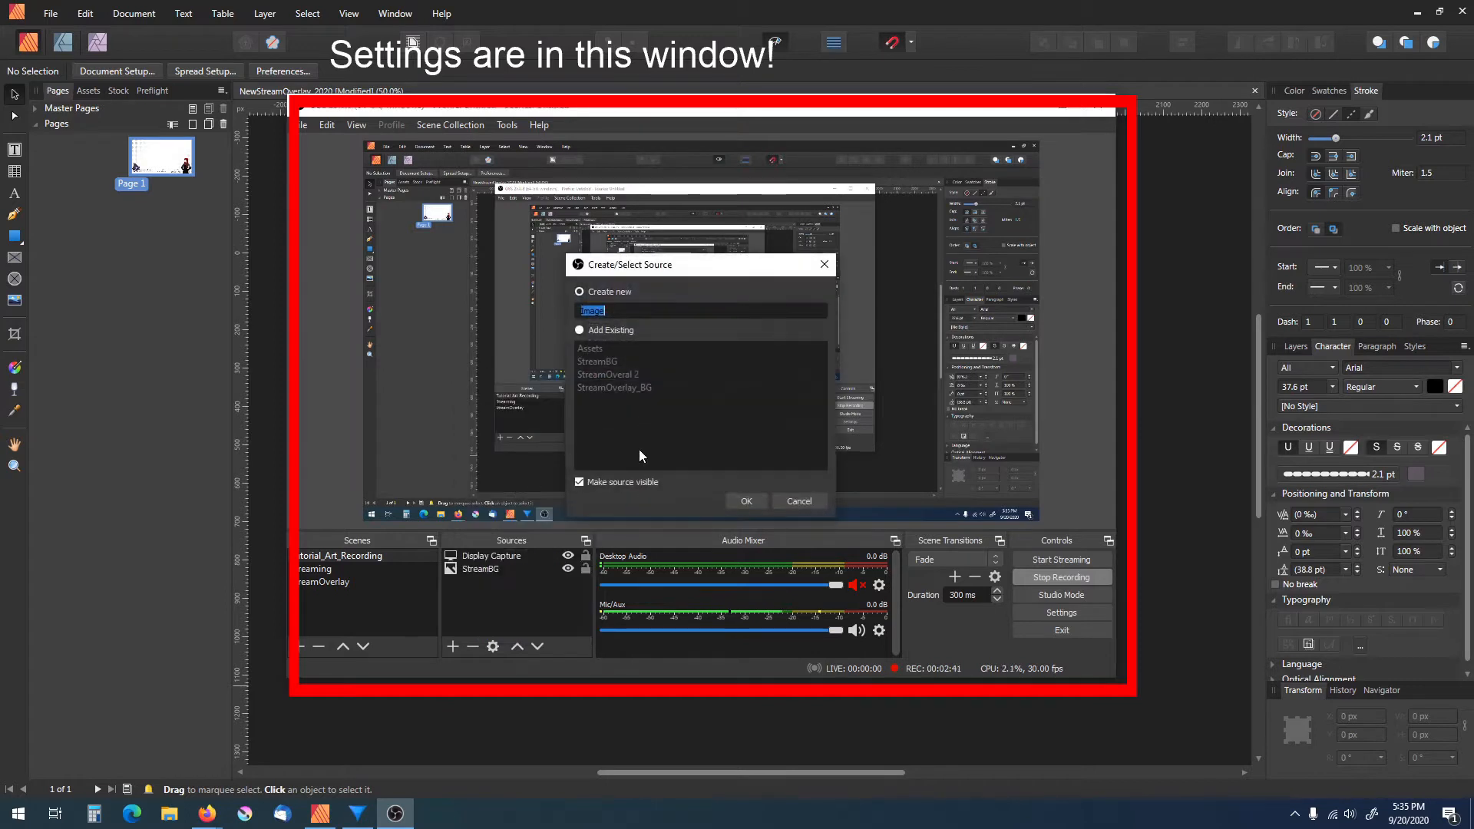
text(Assedt)
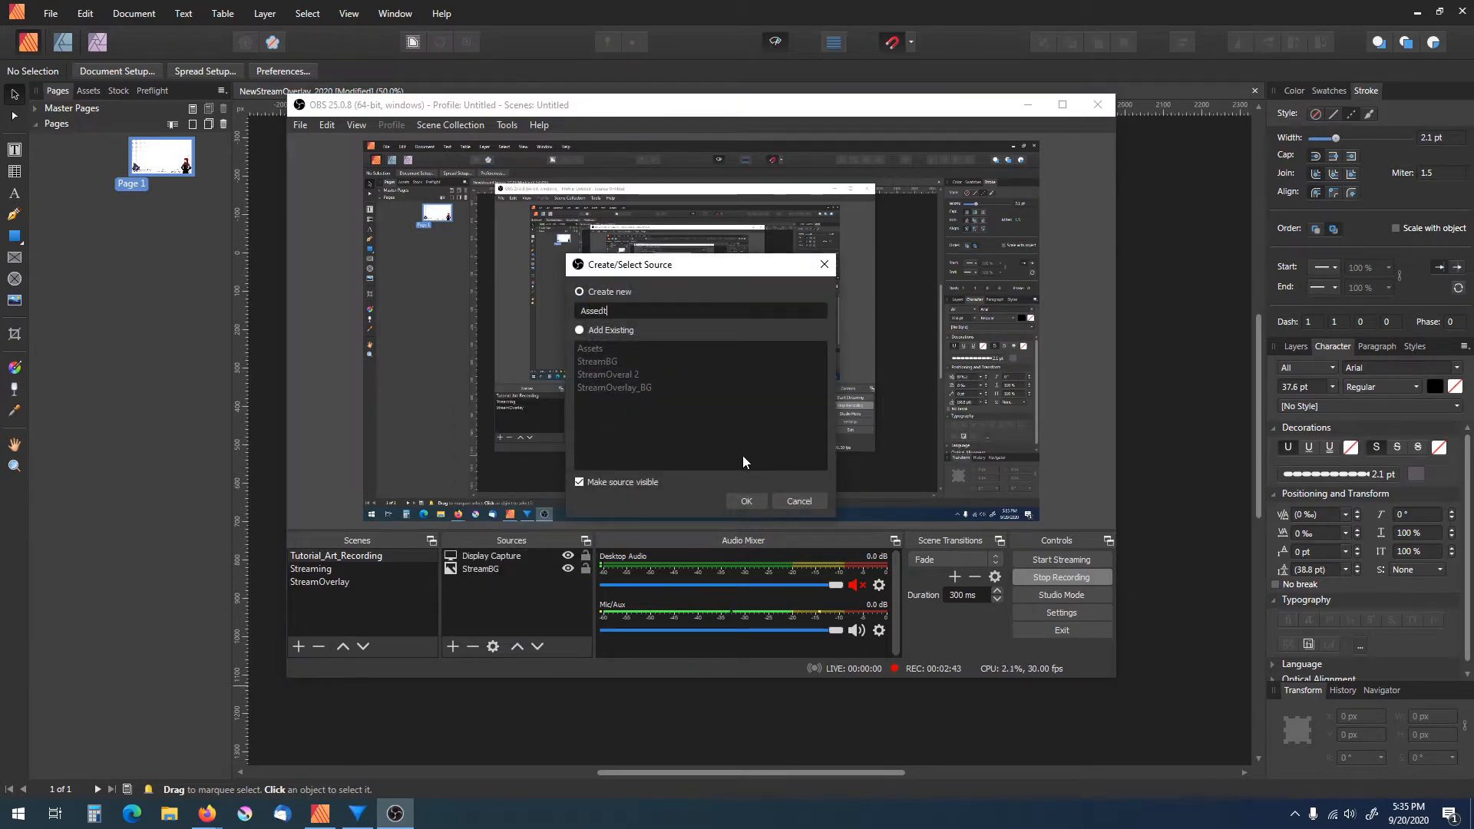
text(s)
key(BackSpace)
key(BackSpace)
key(BackSpace)
text(ts)
click(580, 330)
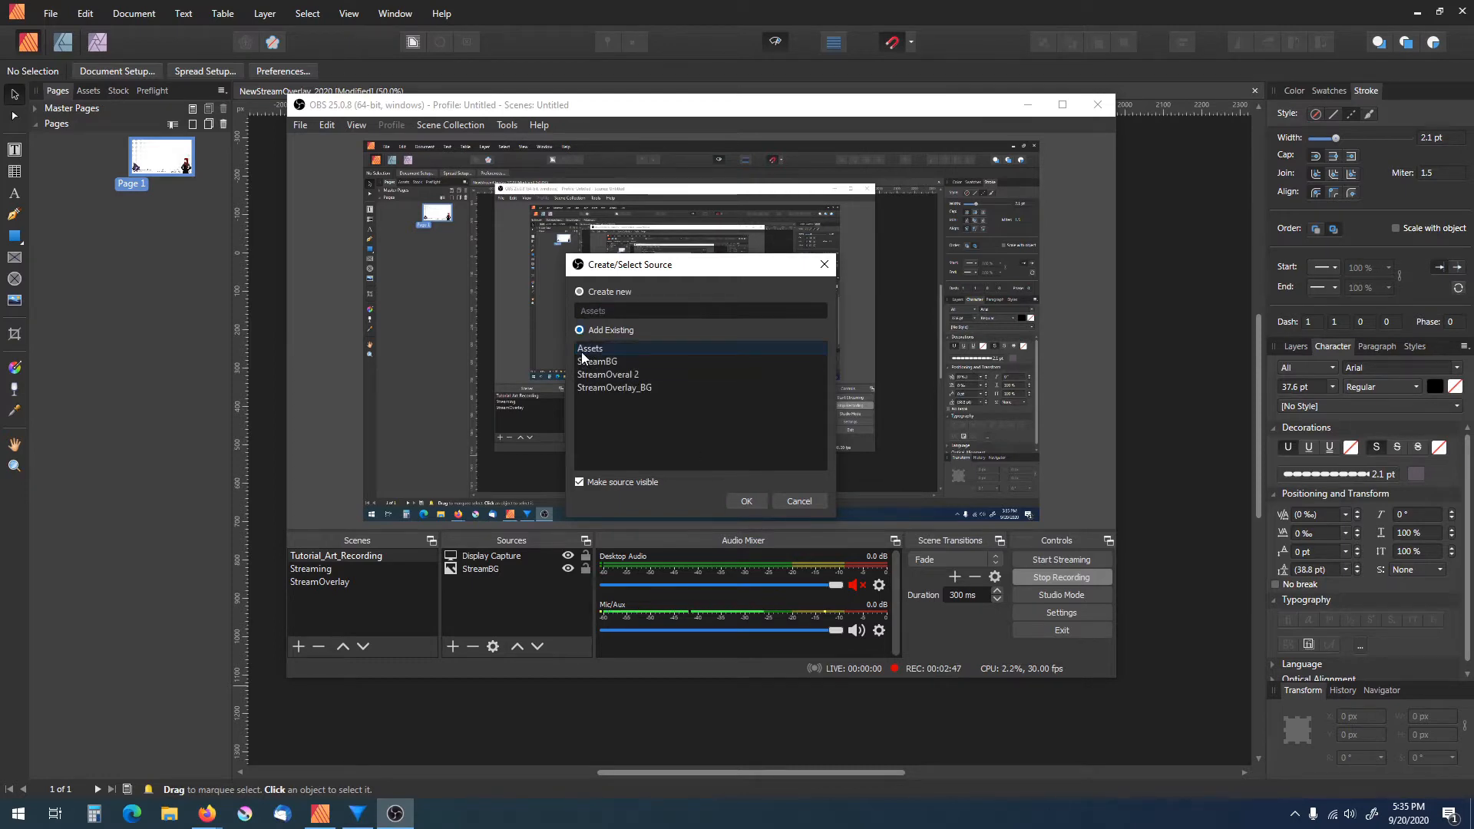
click(741, 501)
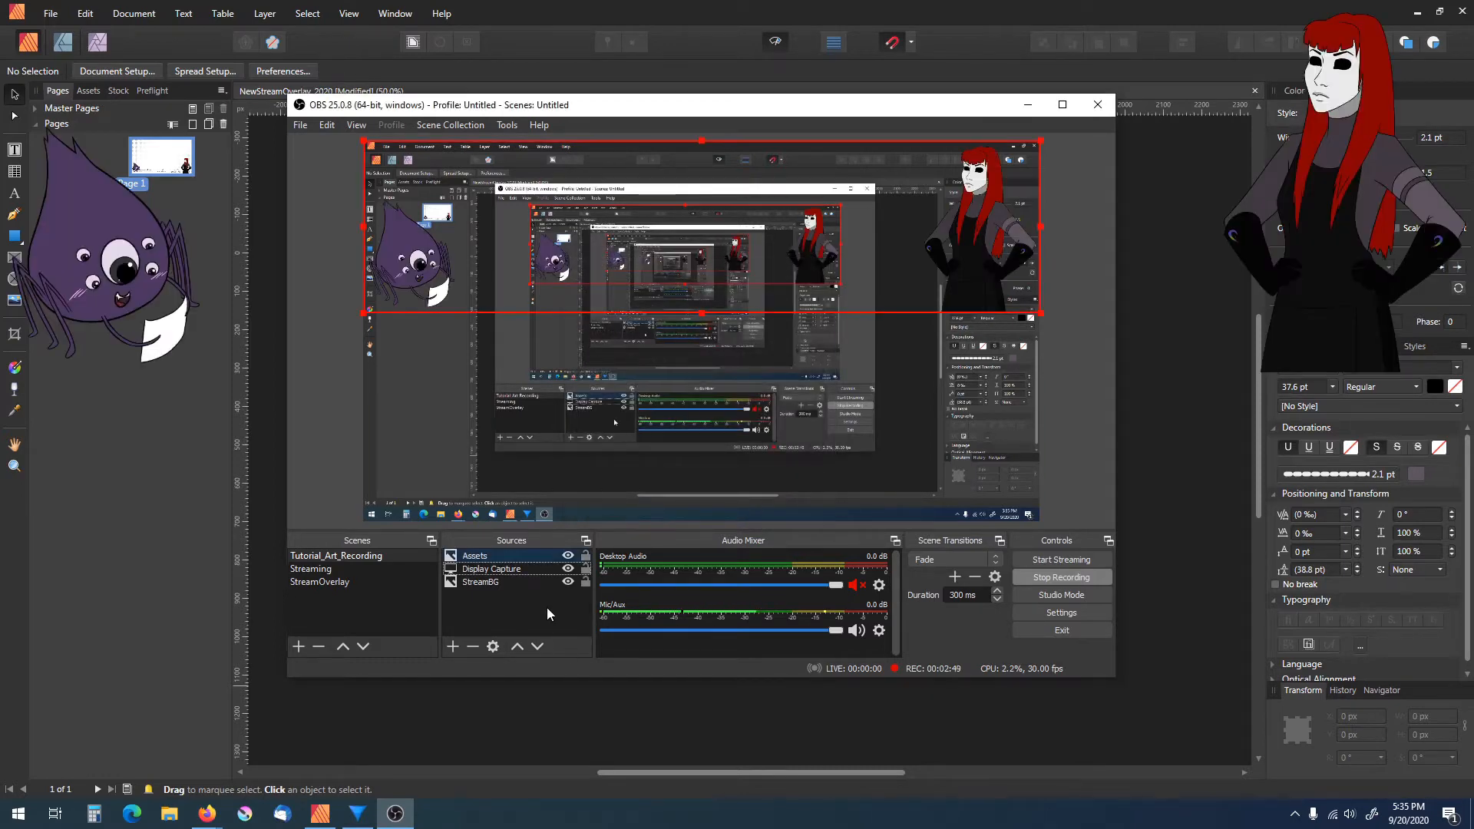
Step: Move the Assets image down to the bottom edge of the canvas and nudge it slightly lower, then deselect it
drag(978, 256, 980, 425)
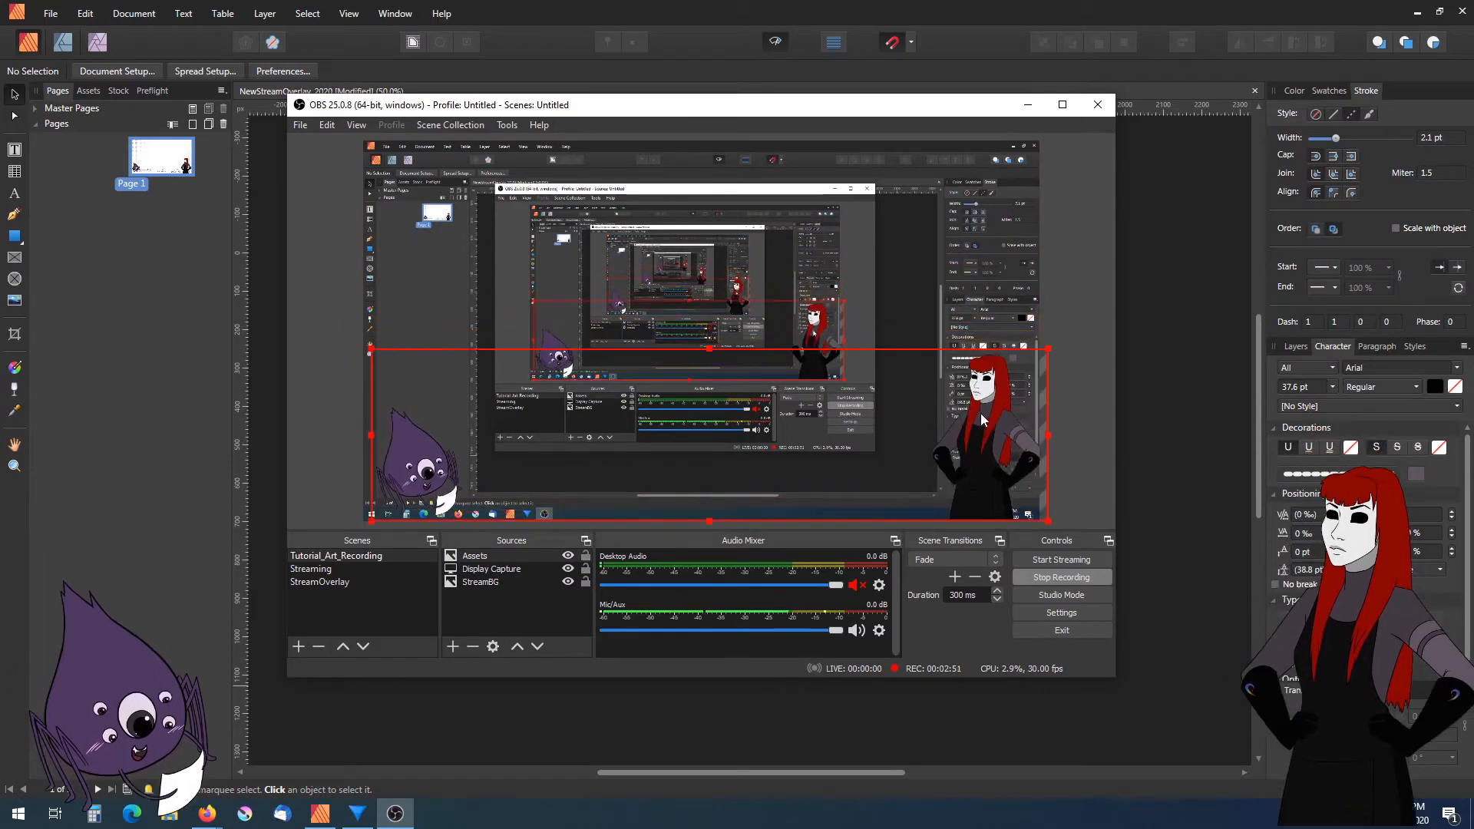
key(Down)
key(Down)
key(Down)
key(Down)
key(Down)
key(Down)
key(Down)
key(Down)
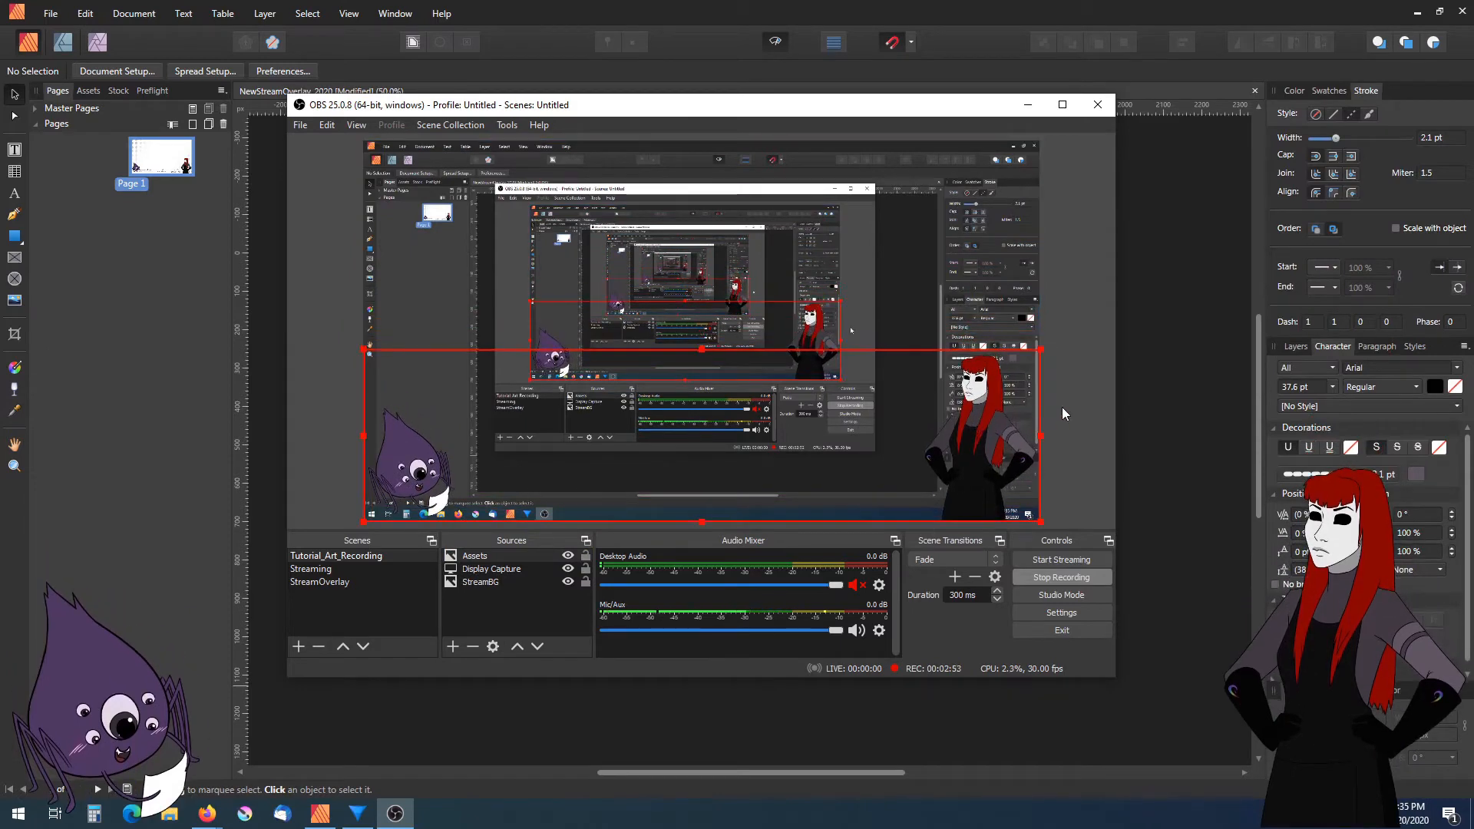
key(Down)
key(Down)
key(Down)
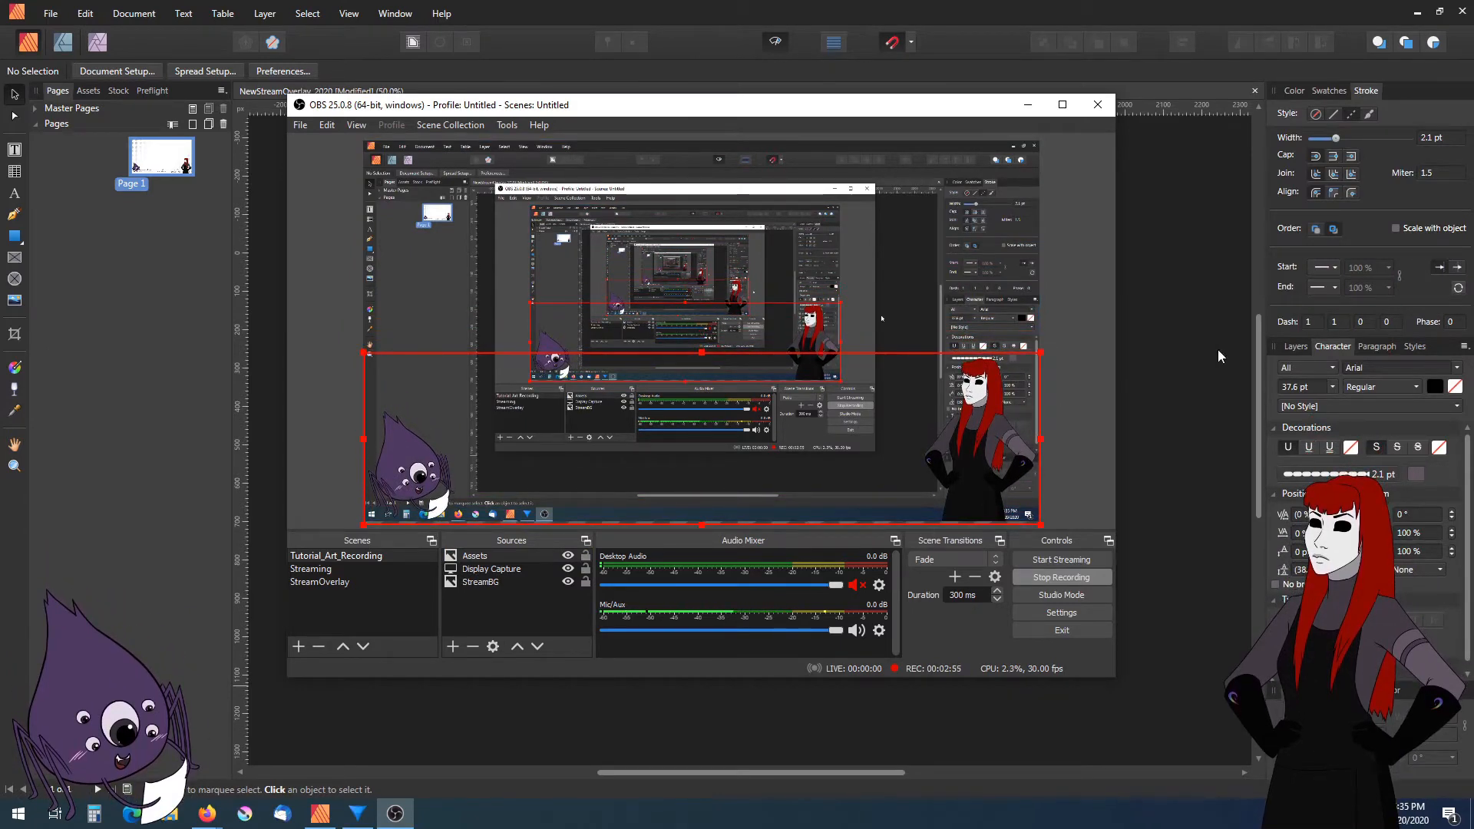
click(1086, 333)
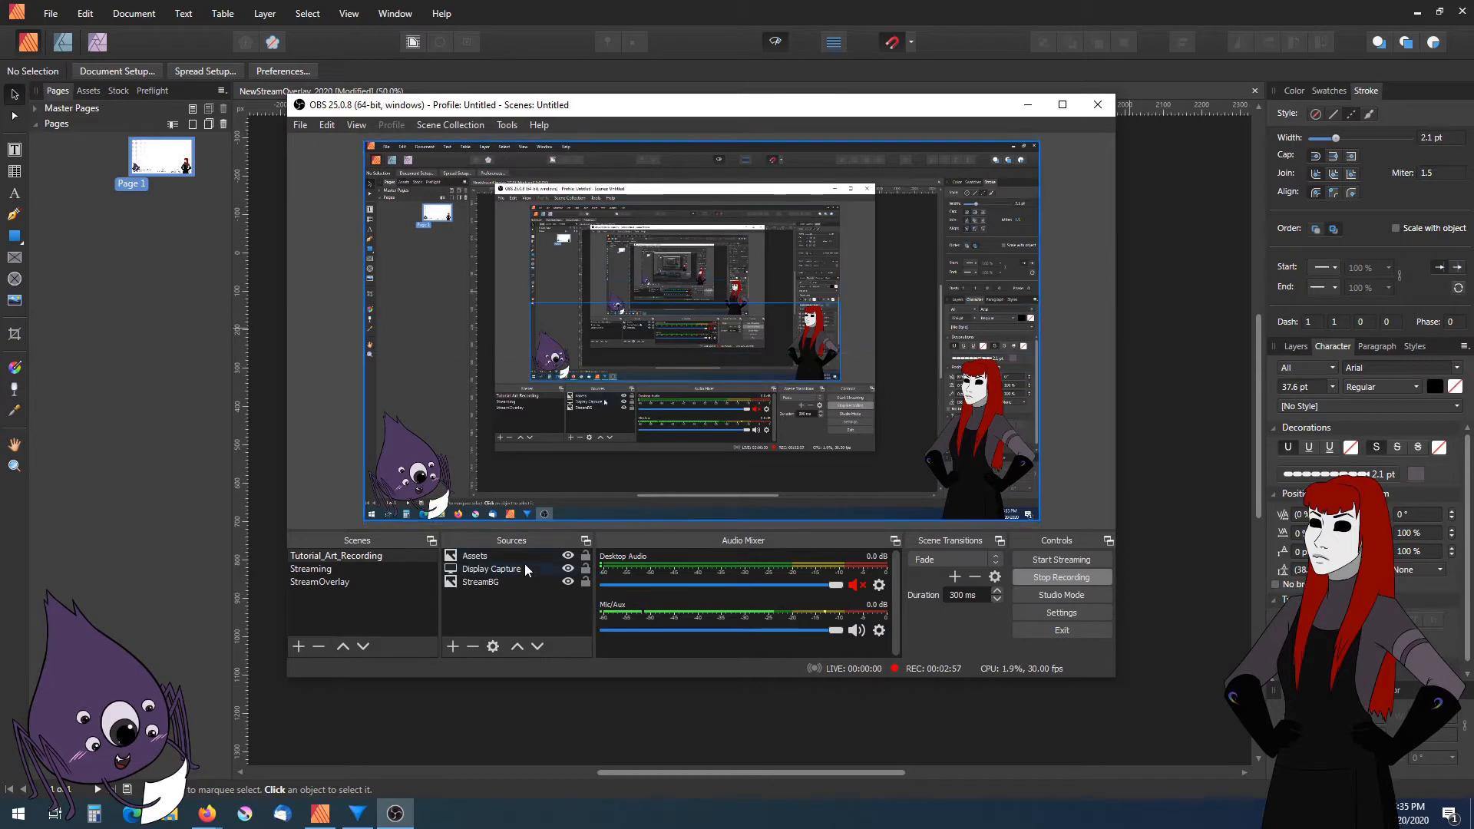
Step: Check the extents of the Assets, StreamBG and Display Capture sources in the preview, ending with Display Capture selected
click(527, 569)
click(527, 496)
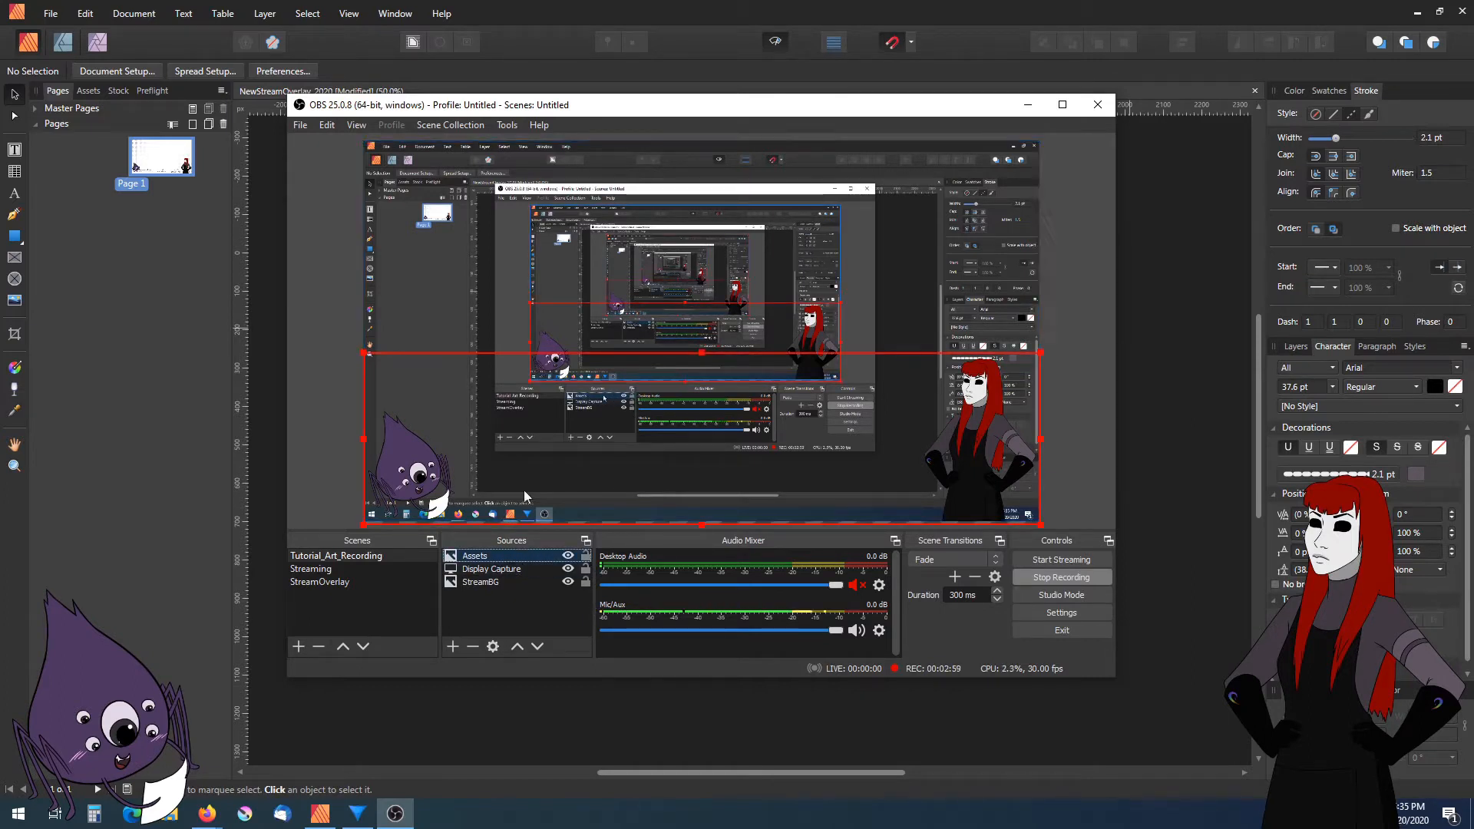
click(491, 585)
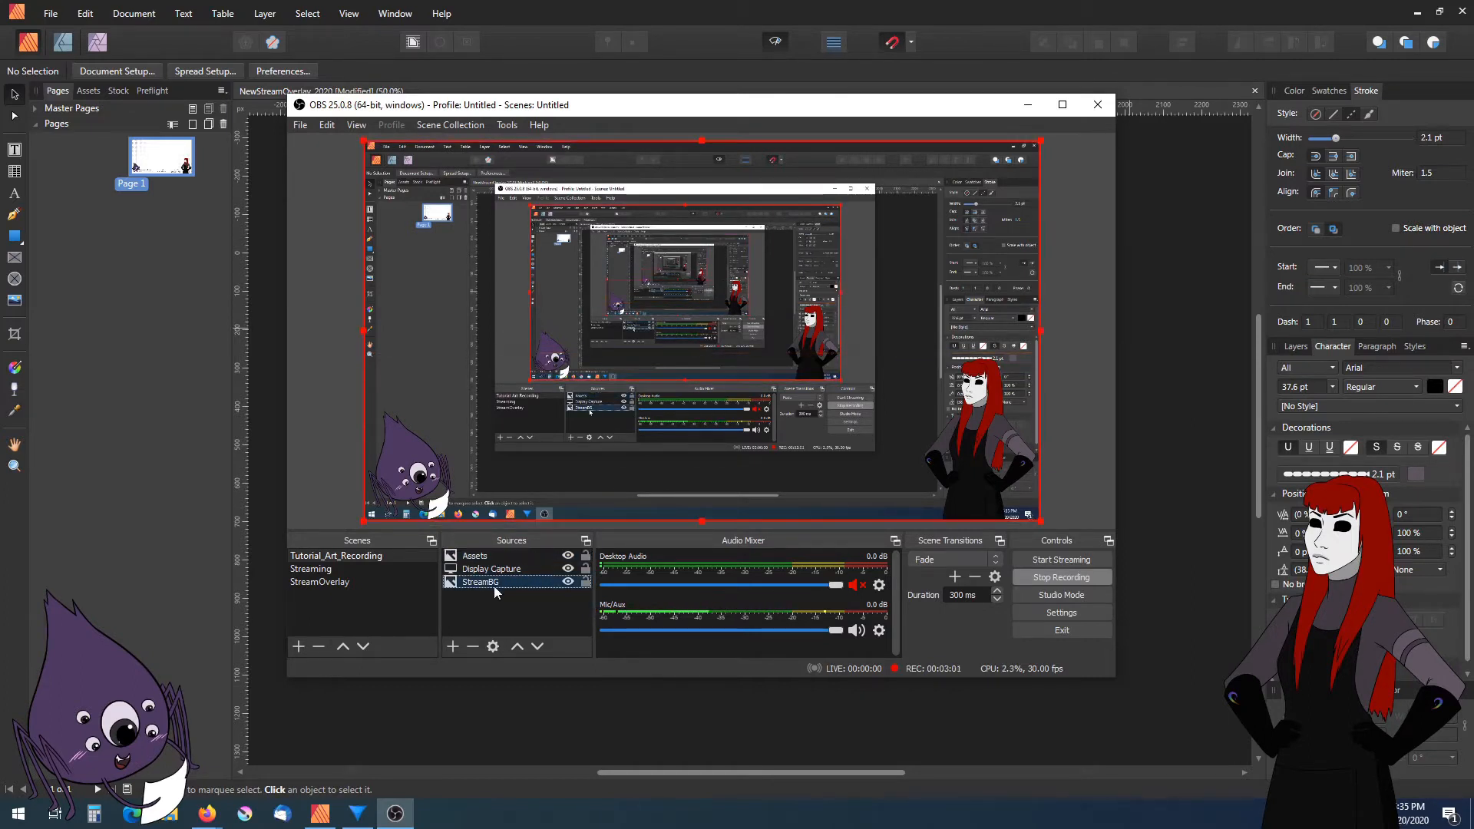
click(508, 569)
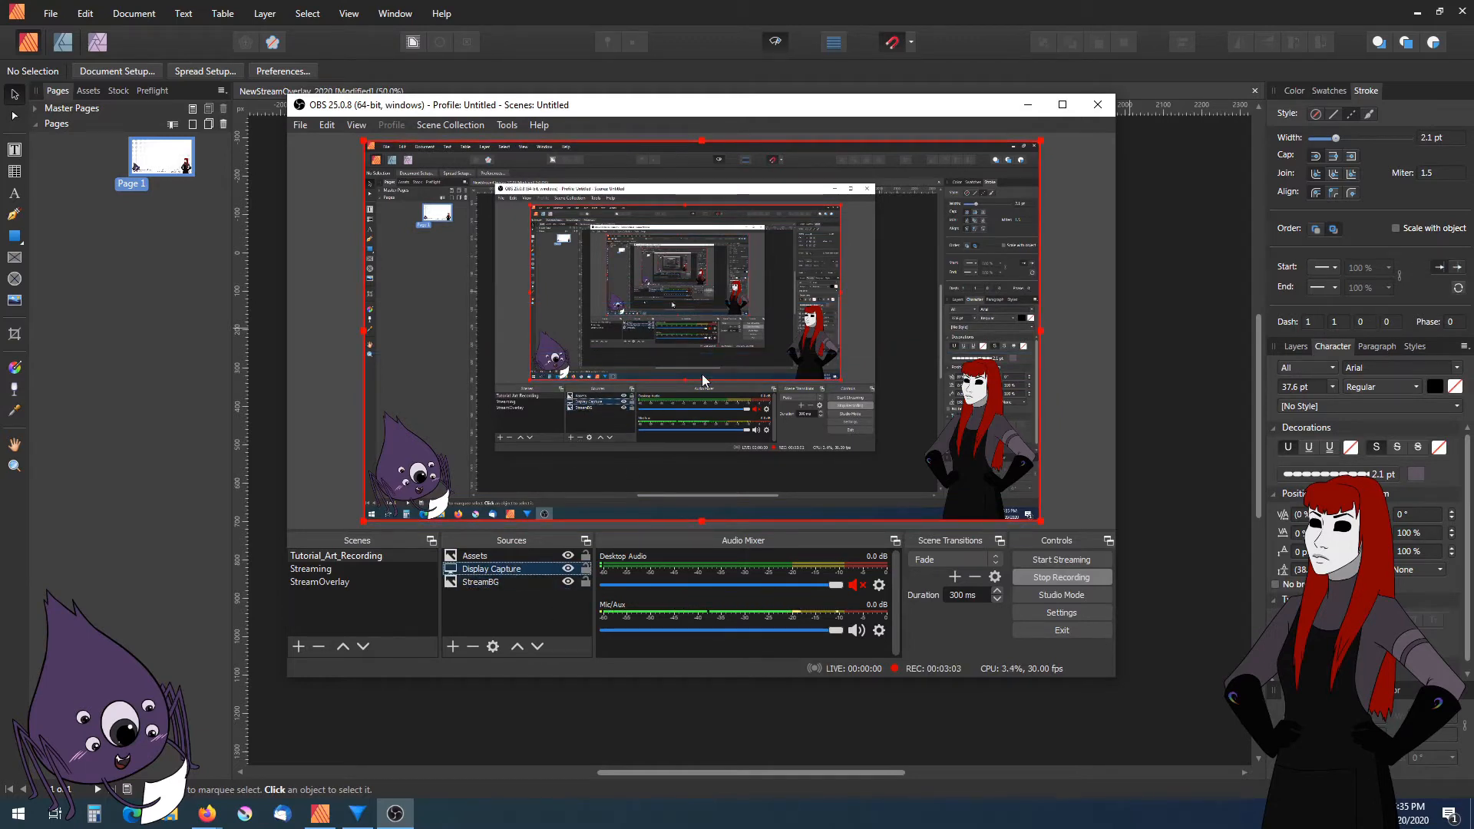
click(507, 559)
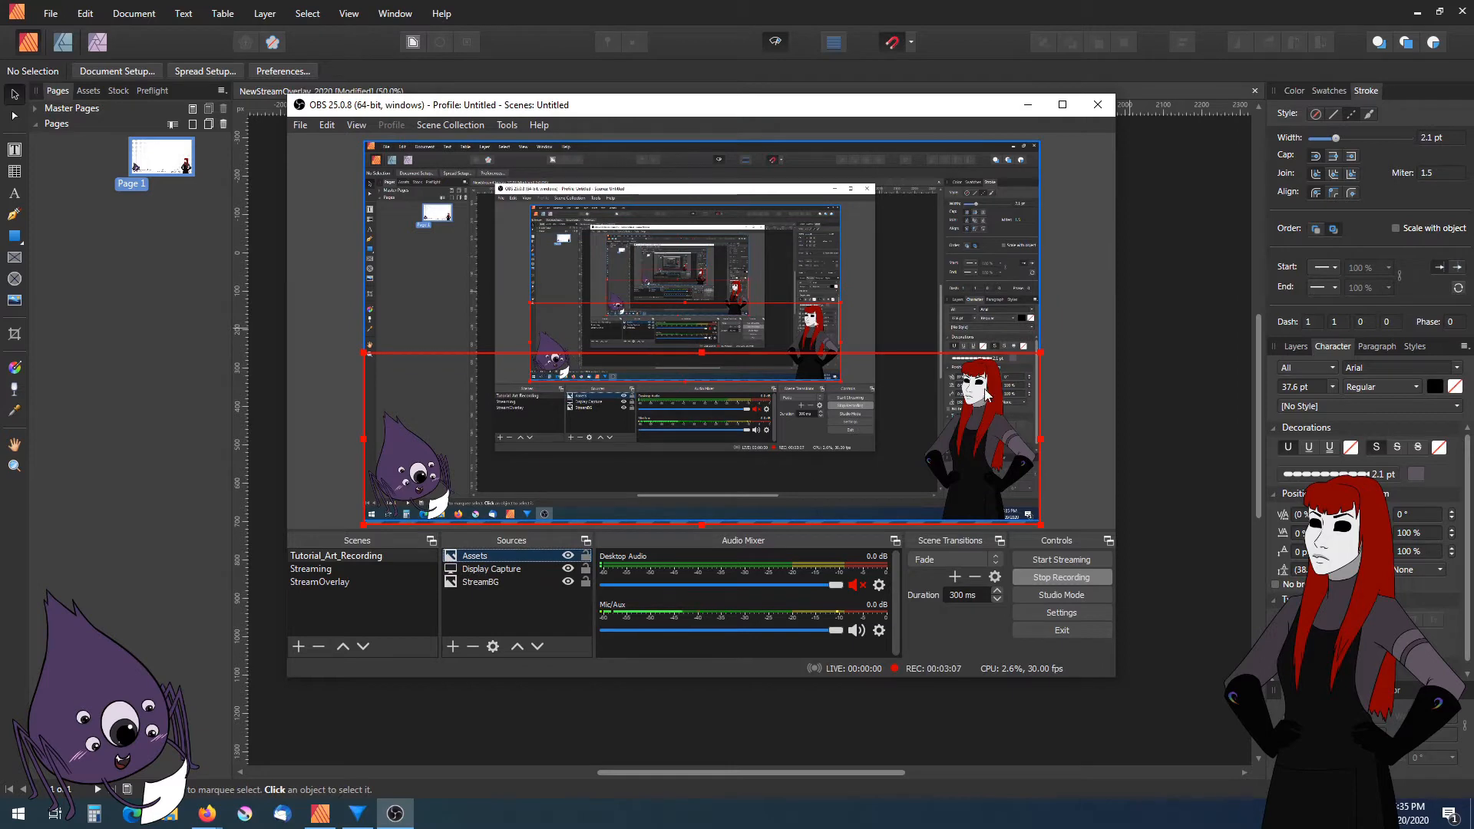
click(511, 570)
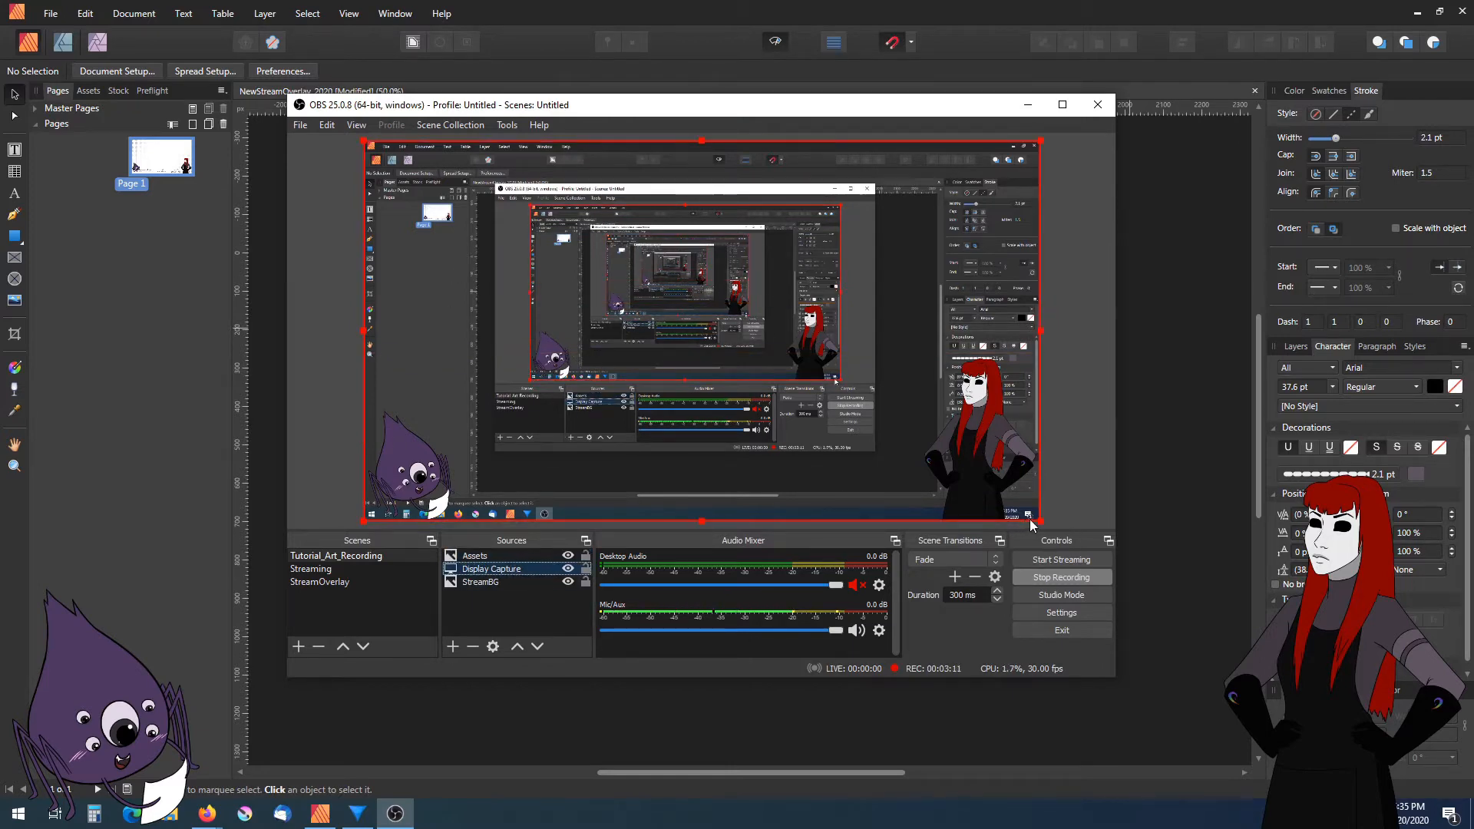
Step: Scale down the Display Capture source and fit it inside the background's frame above the footer text, then deselect it
drag(1032, 525, 899, 447)
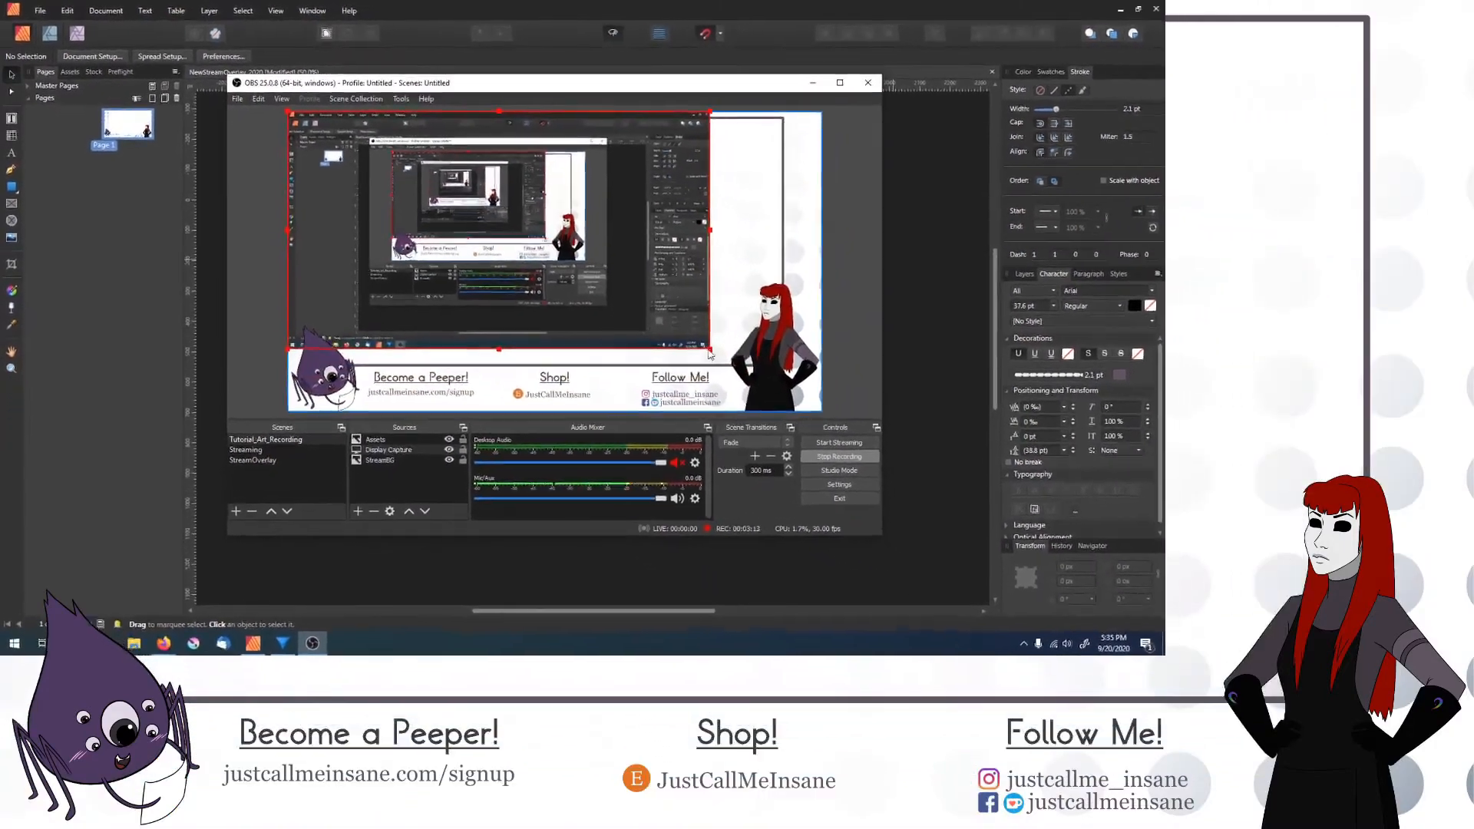
drag(709, 351, 701, 344)
drag(622, 292, 658, 297)
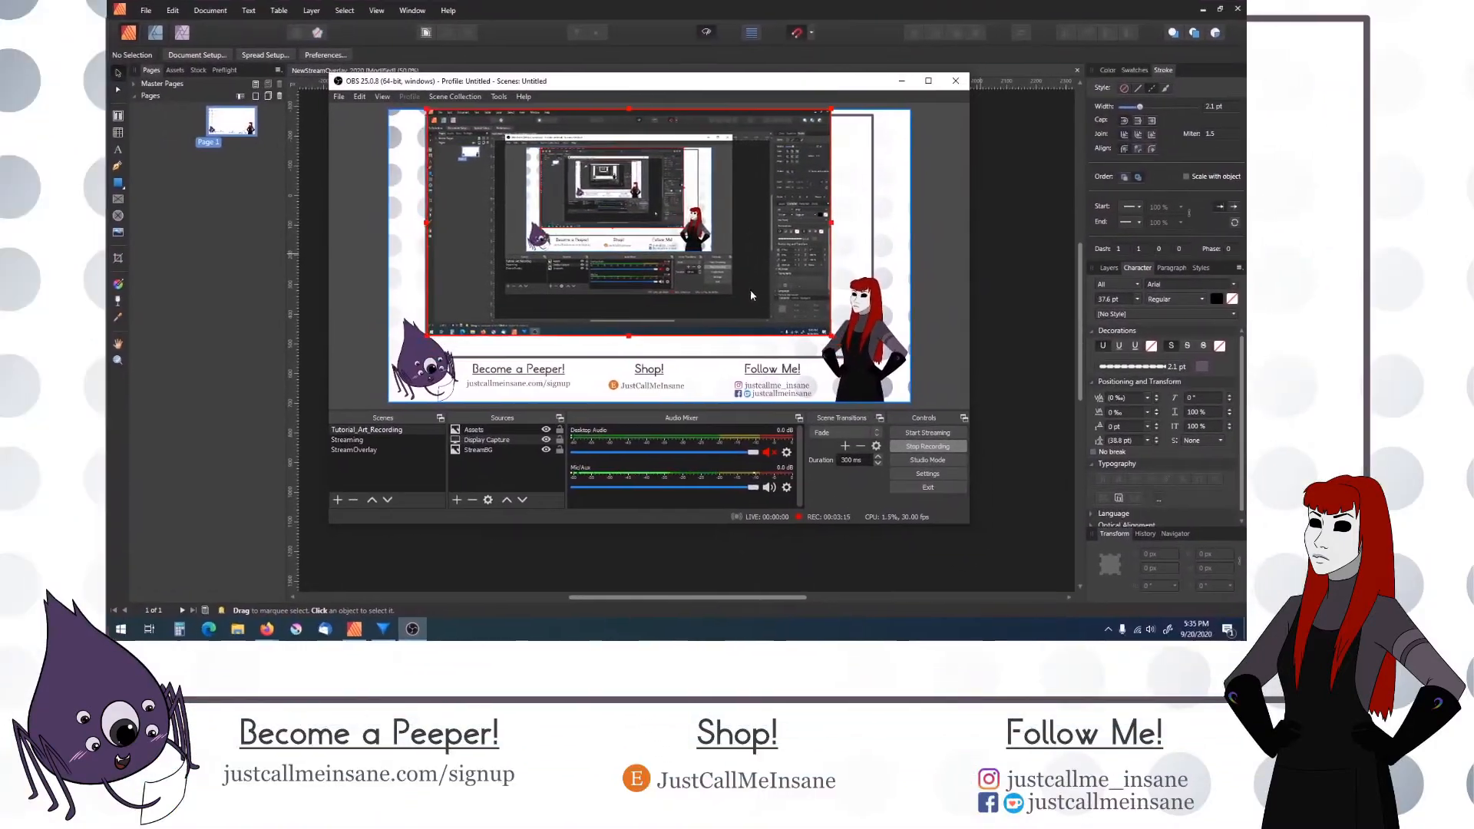
drag(752, 291, 757, 316)
drag(838, 365, 903, 388)
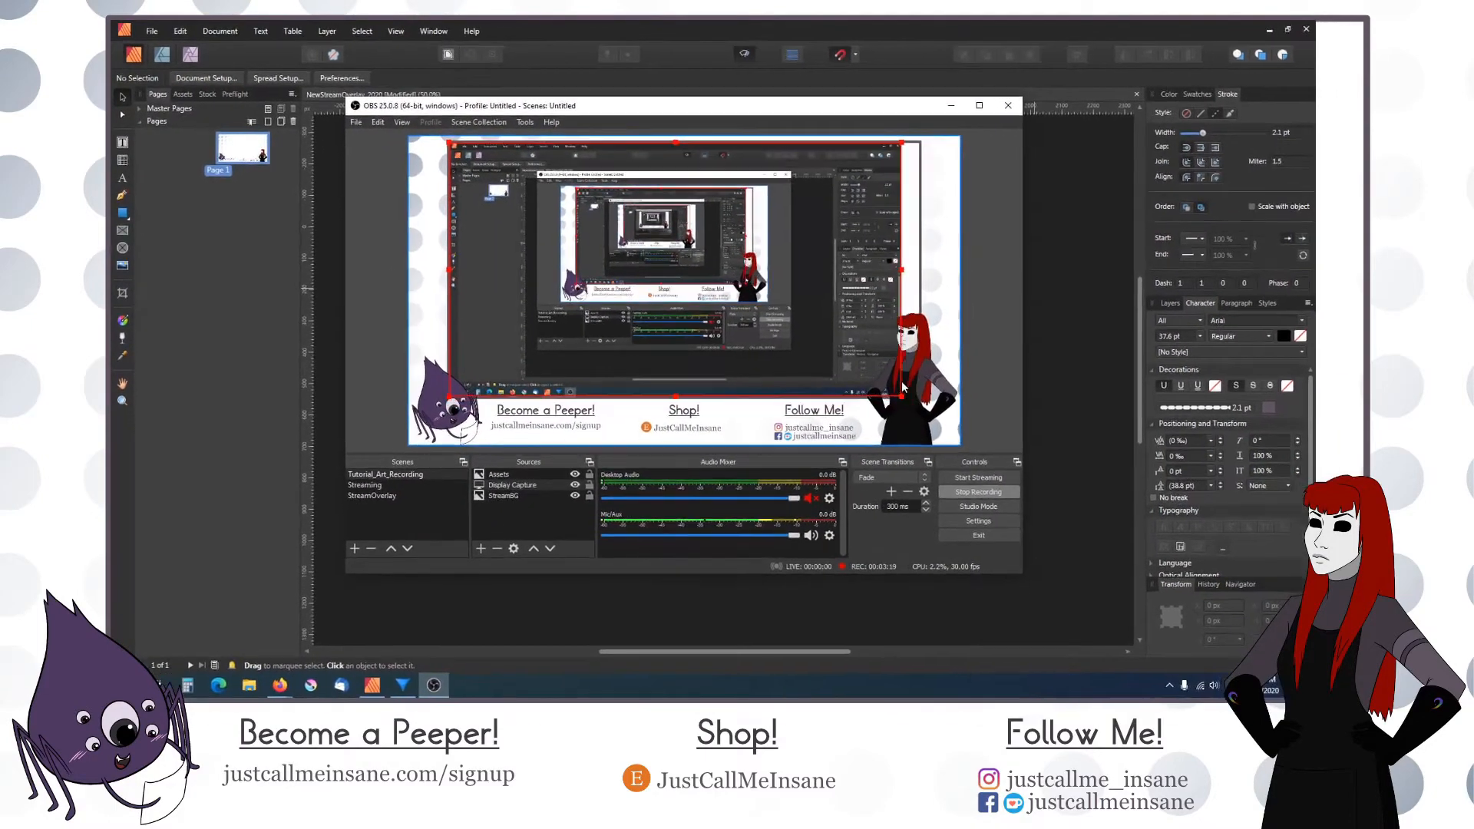
drag(744, 348, 786, 348)
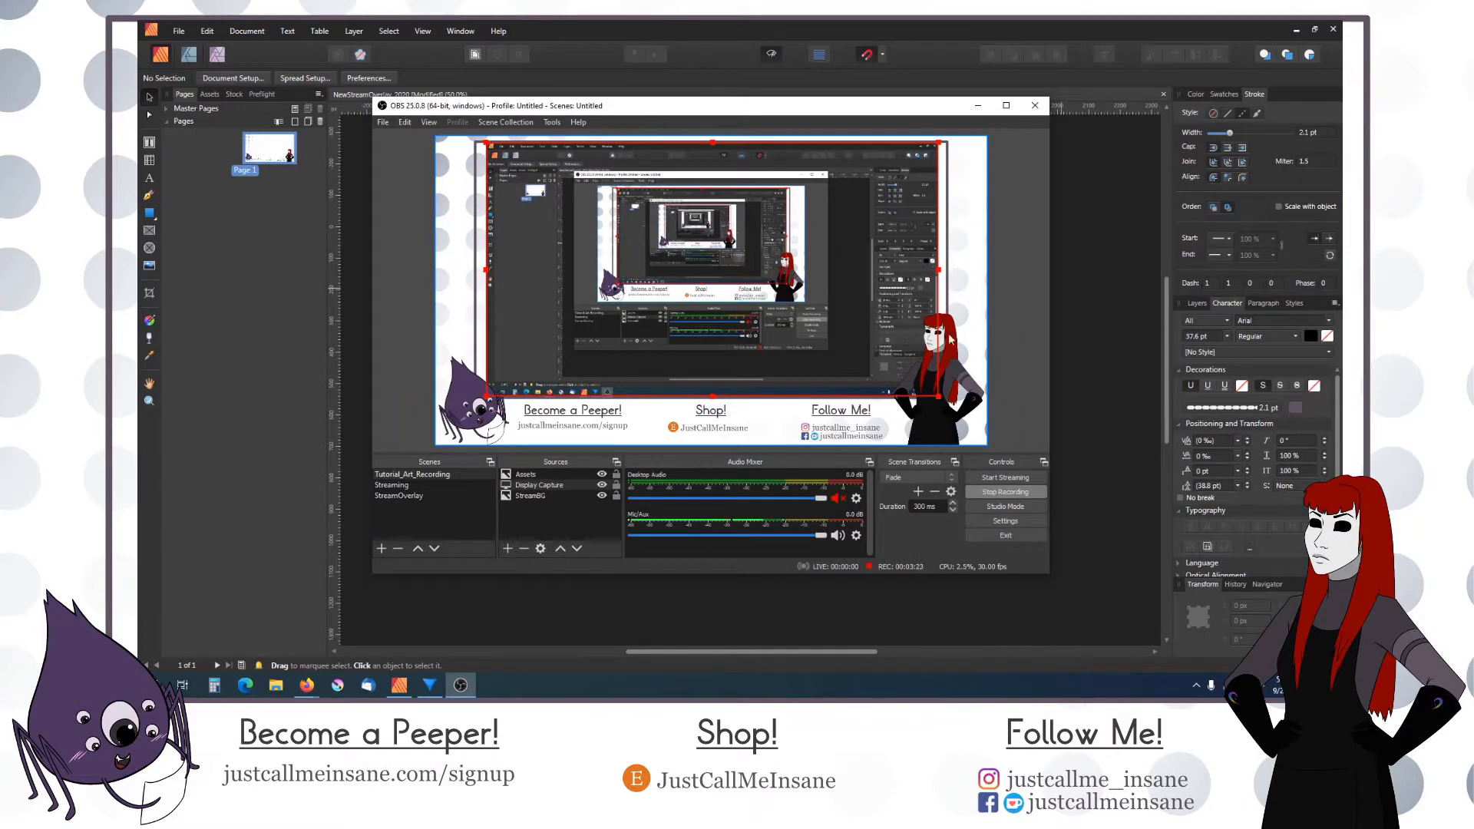
click(990, 329)
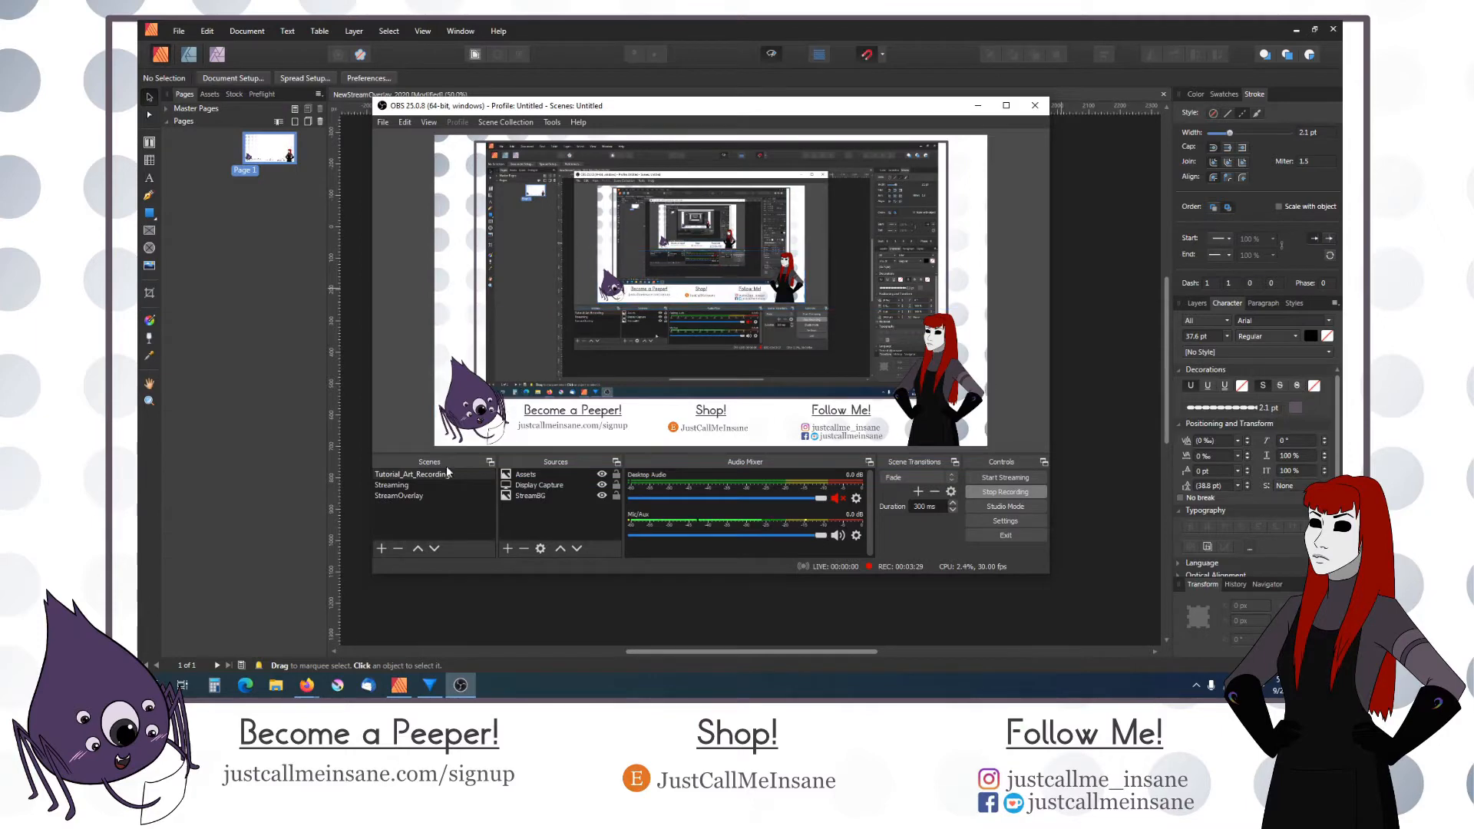
Step: Switch to the NewStreamOverlay_2020 document in Affinity Publisher and ungroup the full-page overlay artwork
click(979, 108)
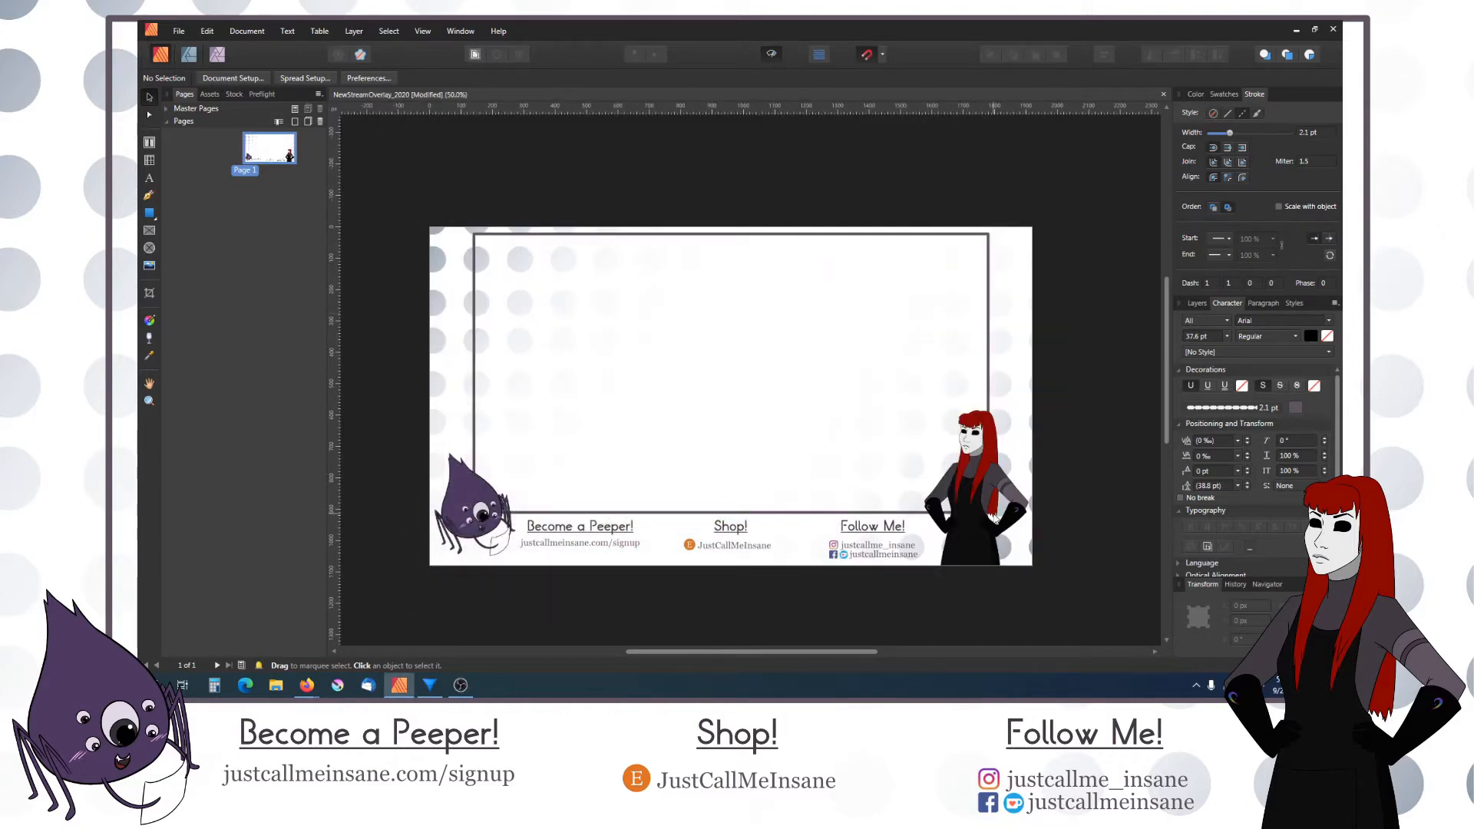
click(921, 312)
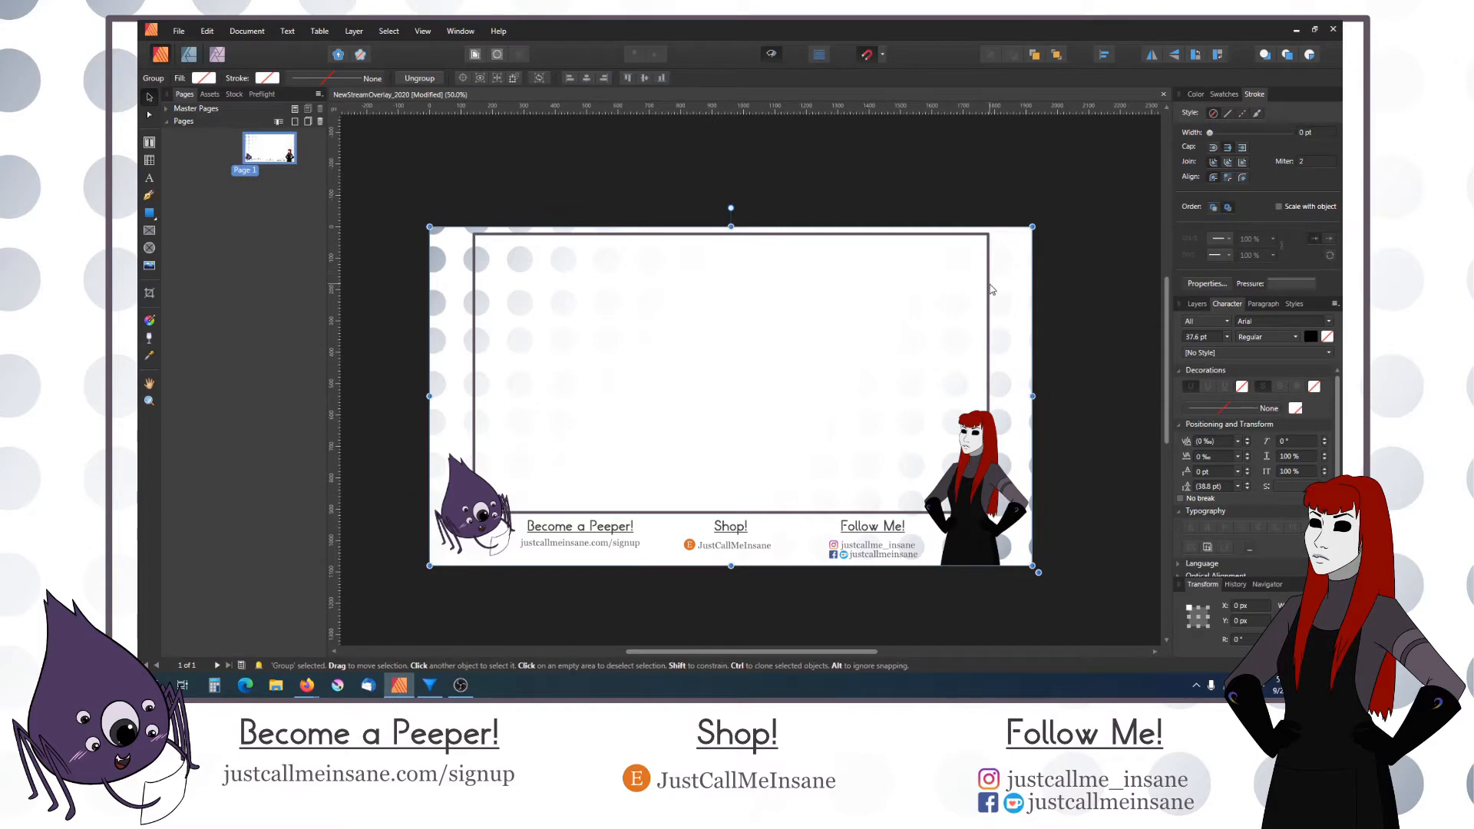
right_click(989, 284)
click(879, 346)
click(845, 180)
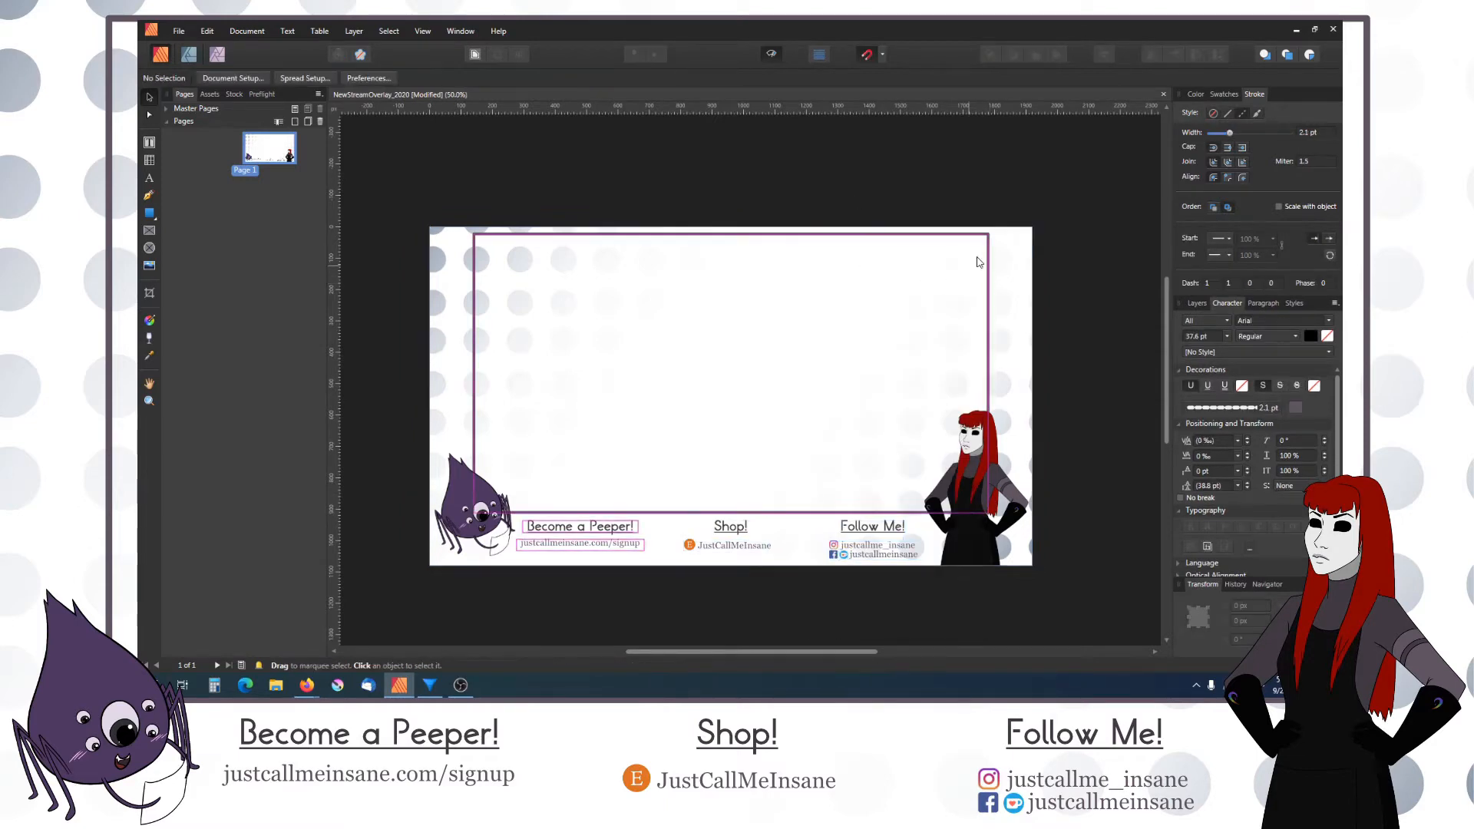
Step: Narrow the frame rectangle around the capture area and centre it horizontally on the page at X 172.2 px
click(989, 247)
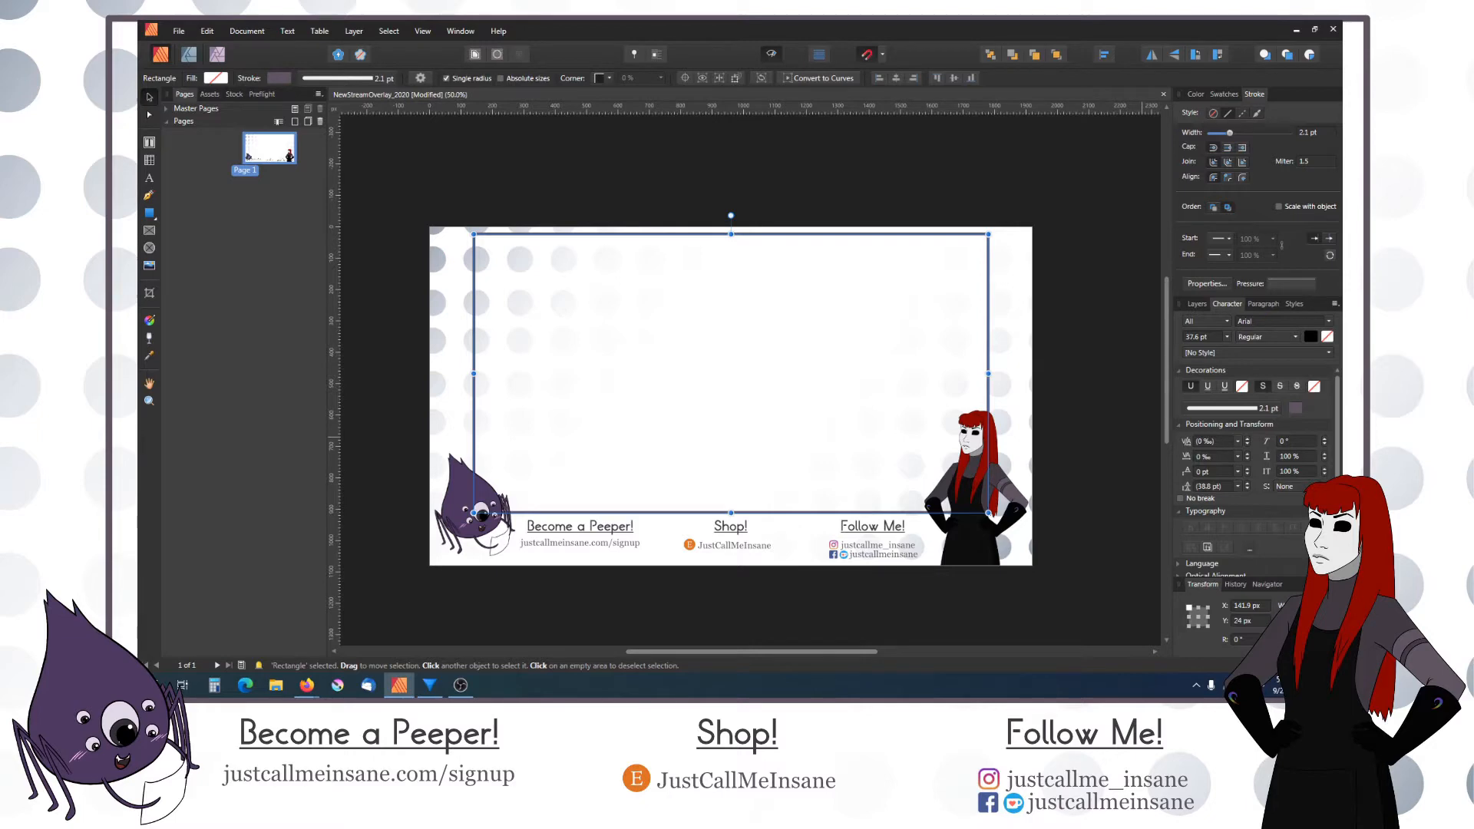
key(Tab)
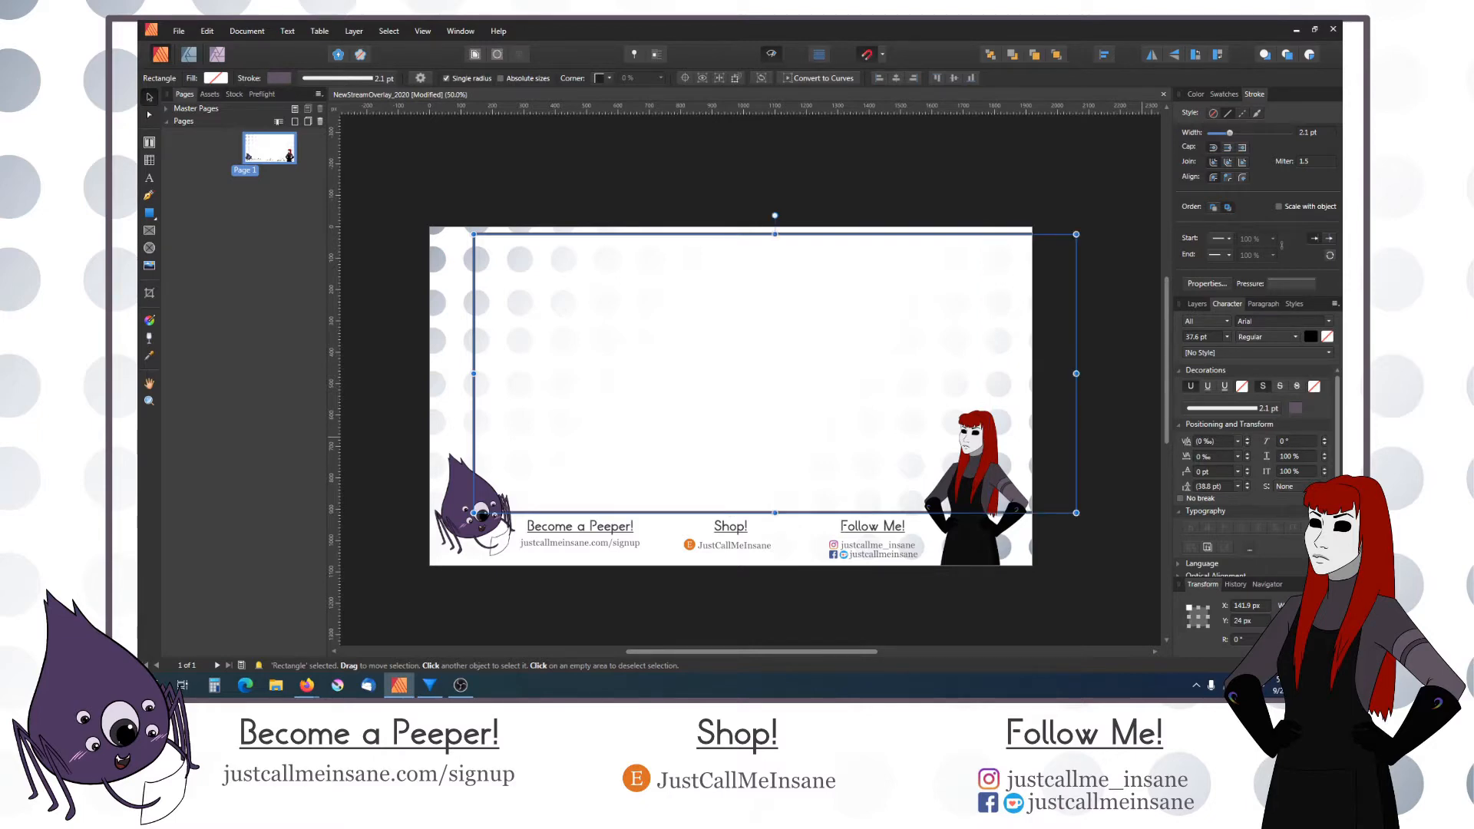
key(ctrl+z)
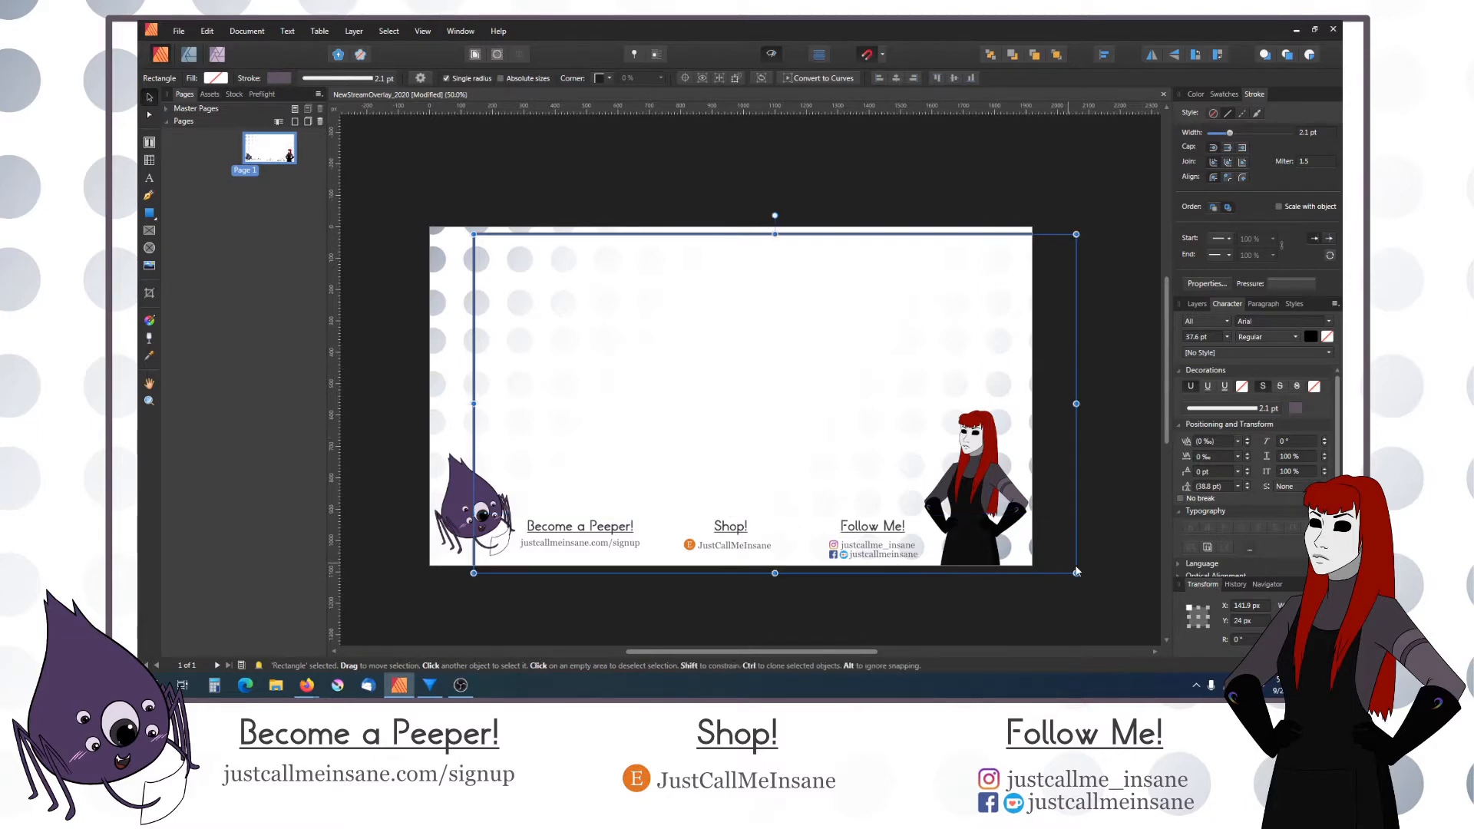
drag(1076, 573, 969, 512)
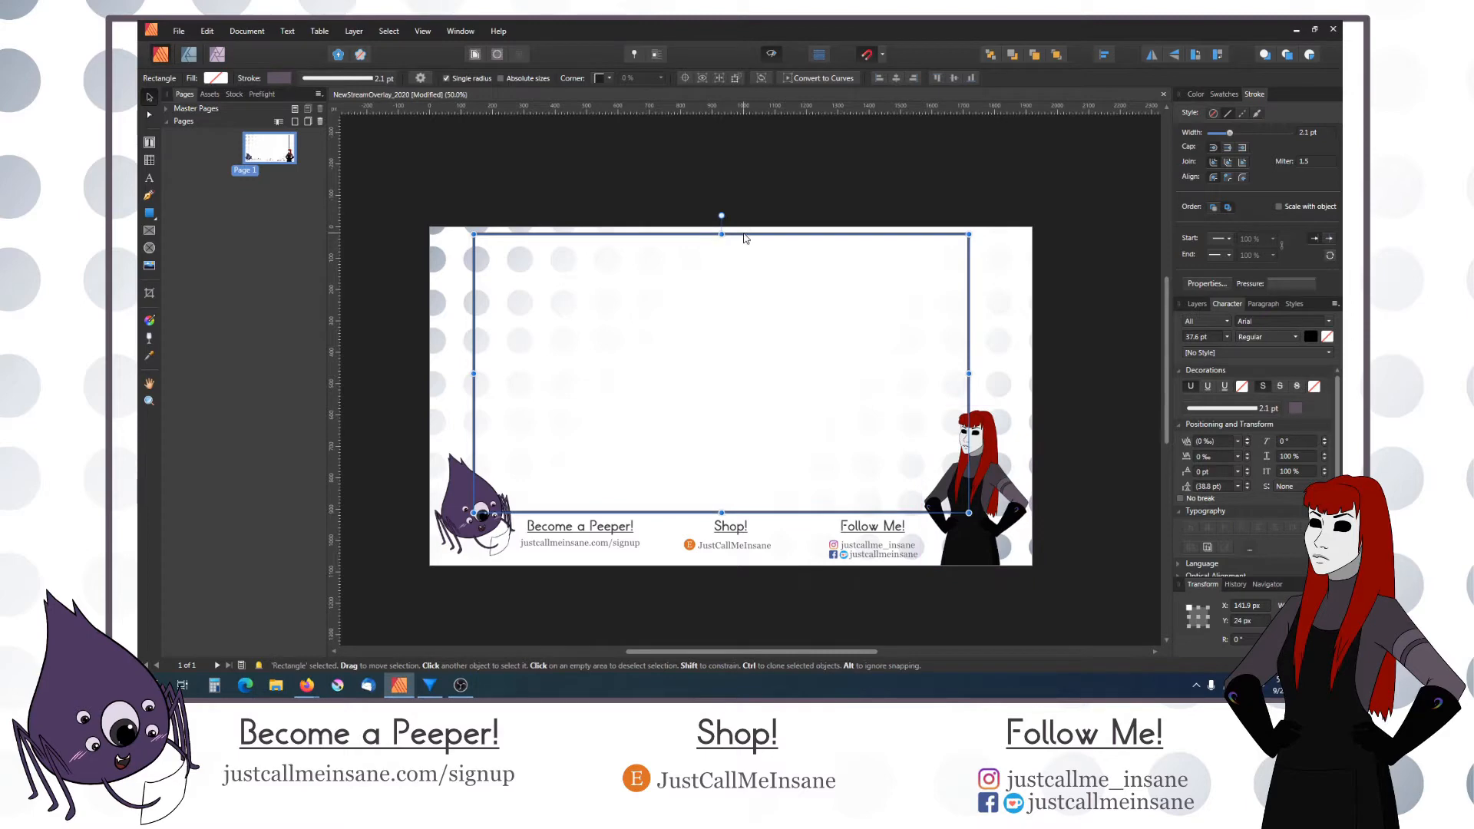
drag(743, 240, 755, 238)
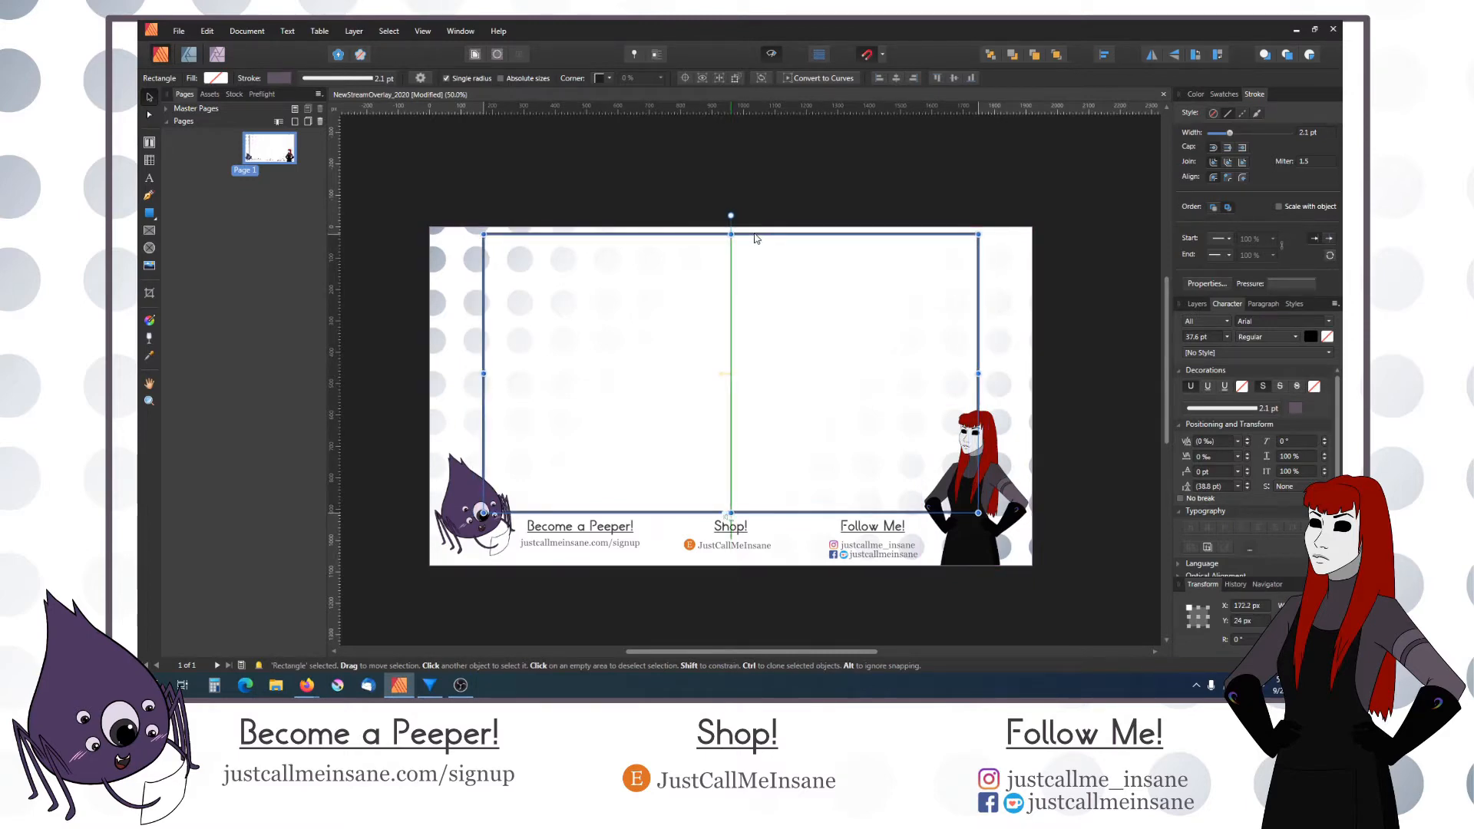
click(757, 195)
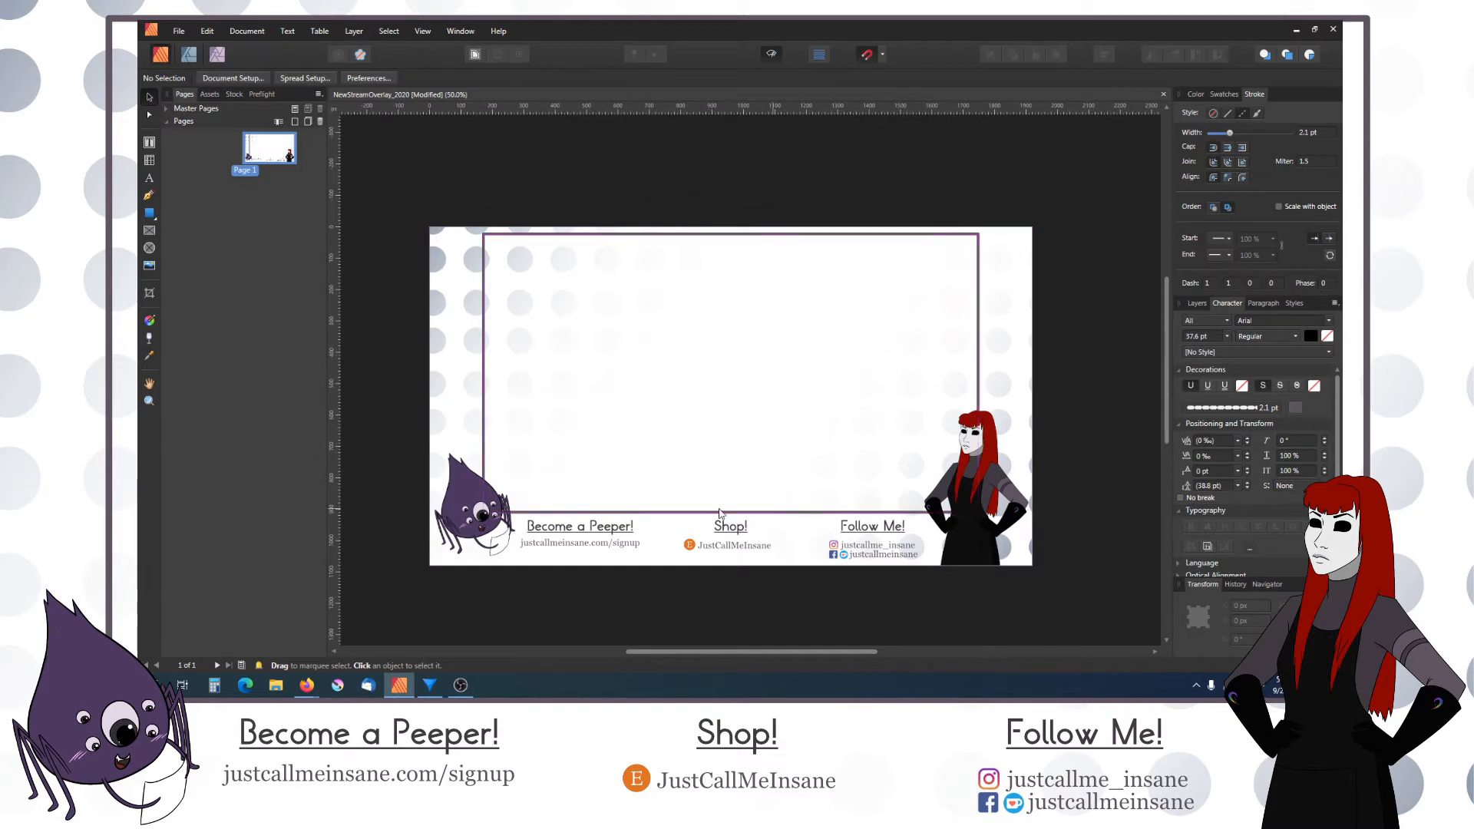
Step: Group the orange shop icon with the JustCallMeInsane text below the Shop! heading
click(609, 528)
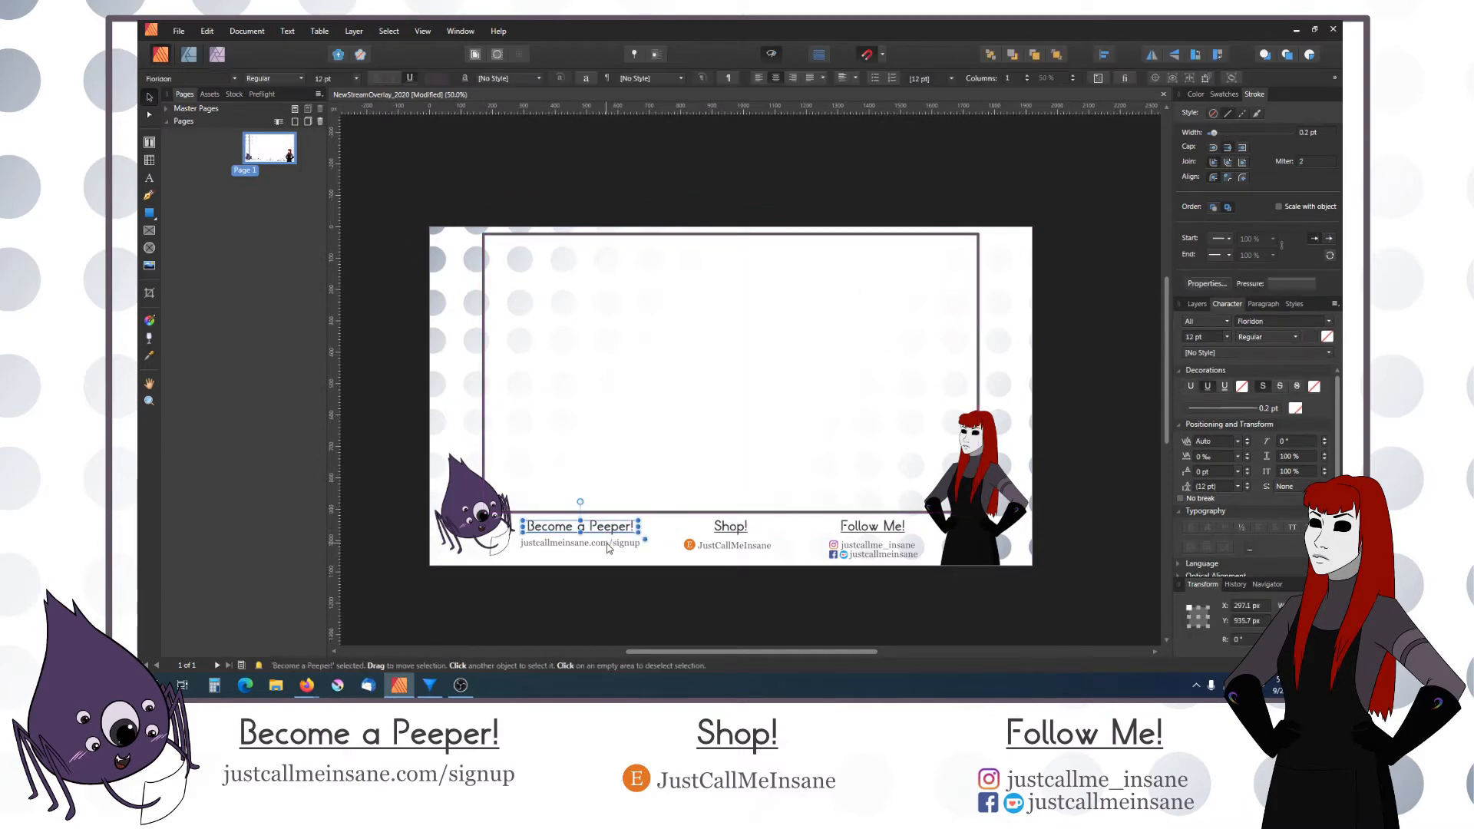
shift+click(615, 543)
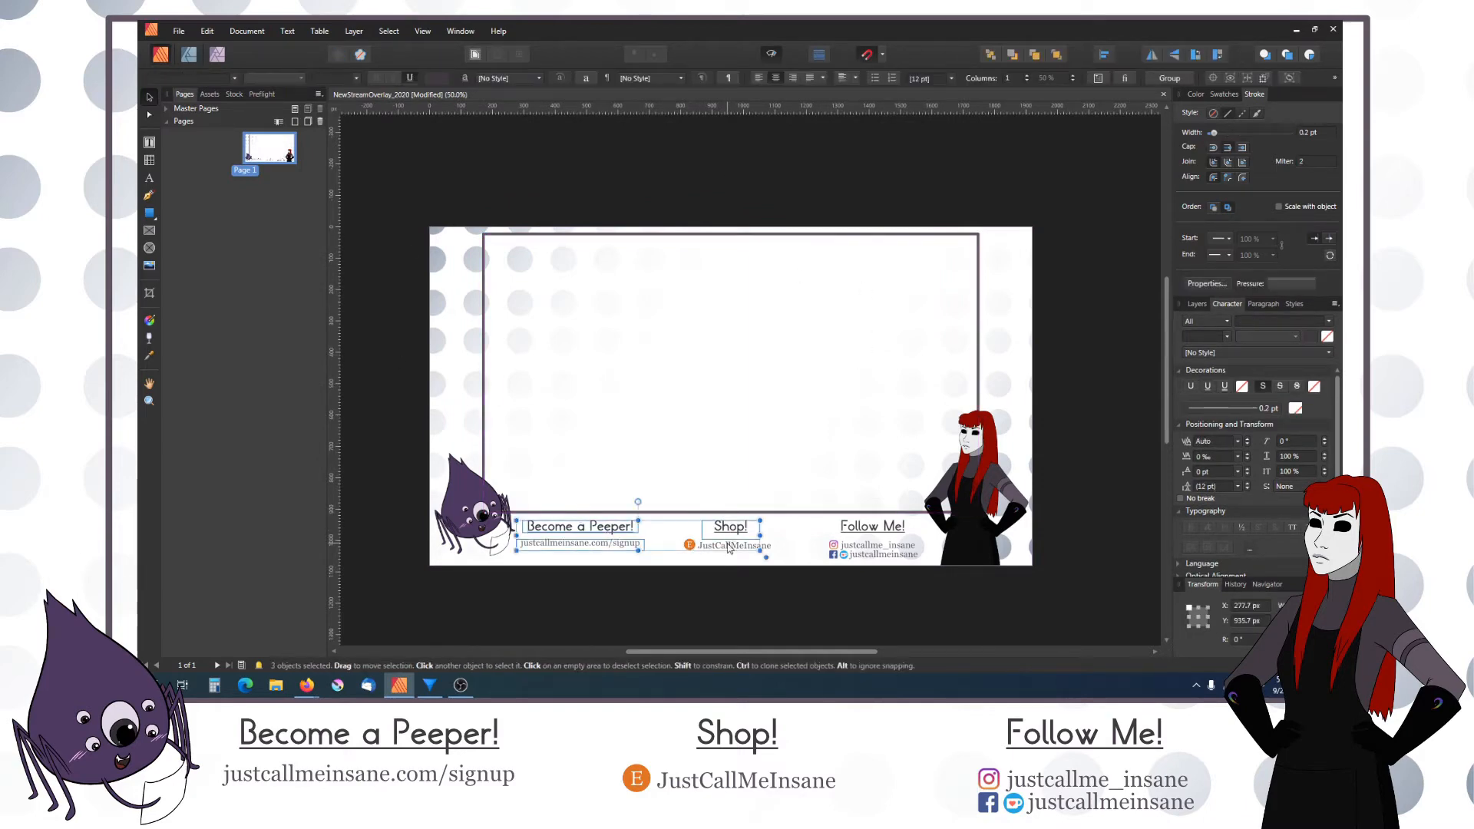
click(729, 543)
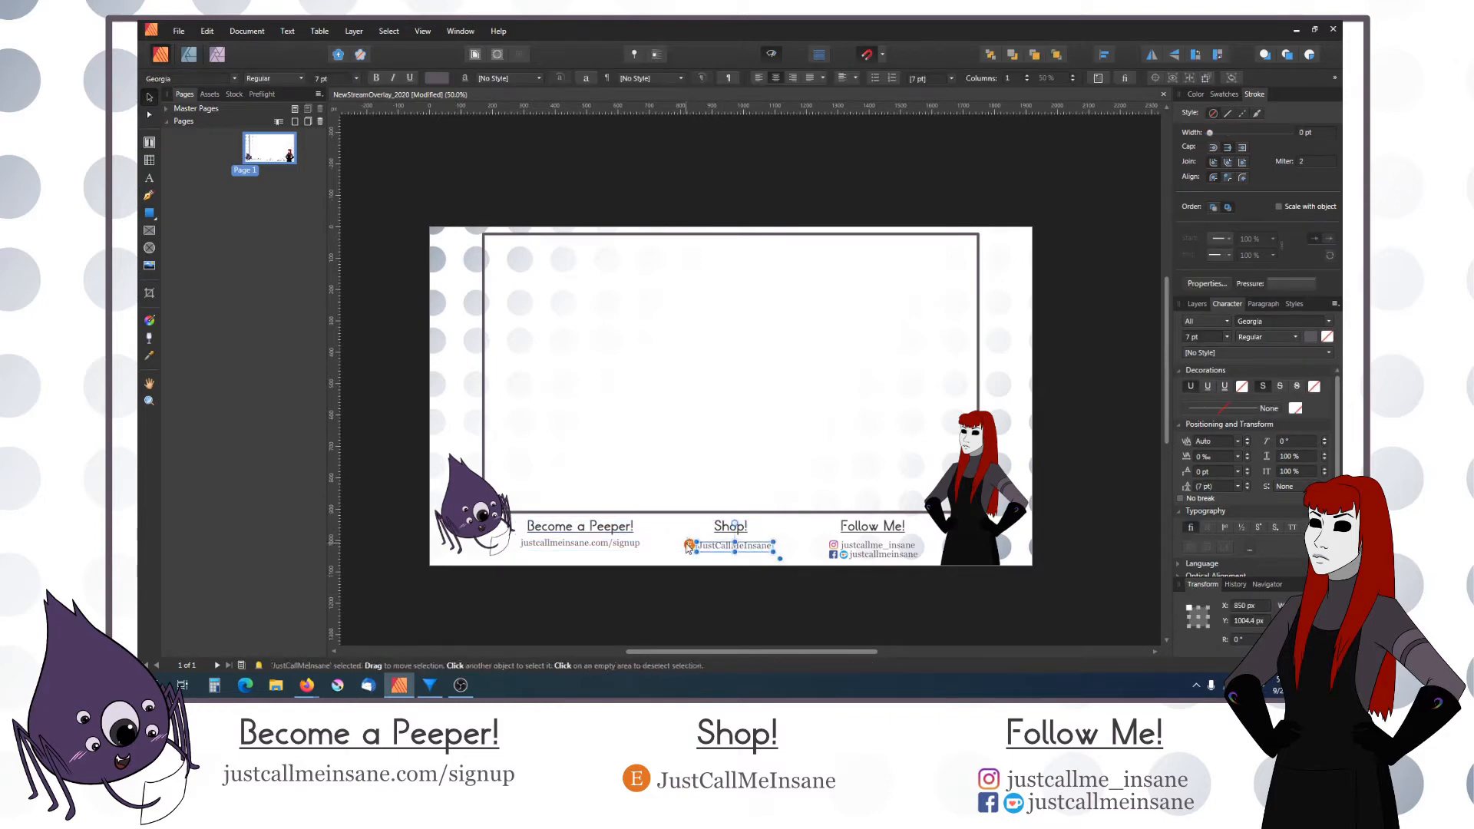
shift+click(689, 545)
right_click(686, 547)
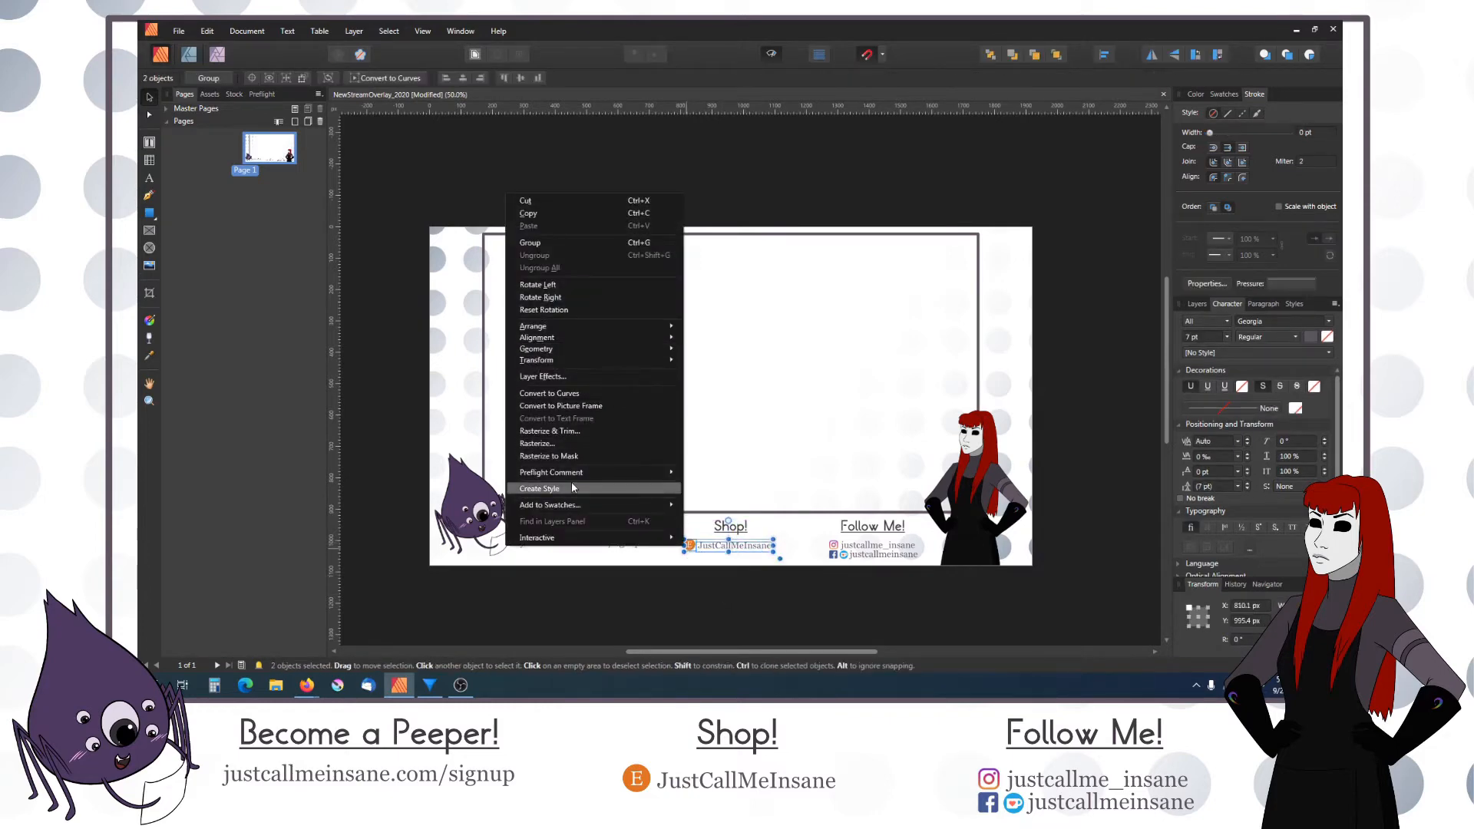
key(Escape)
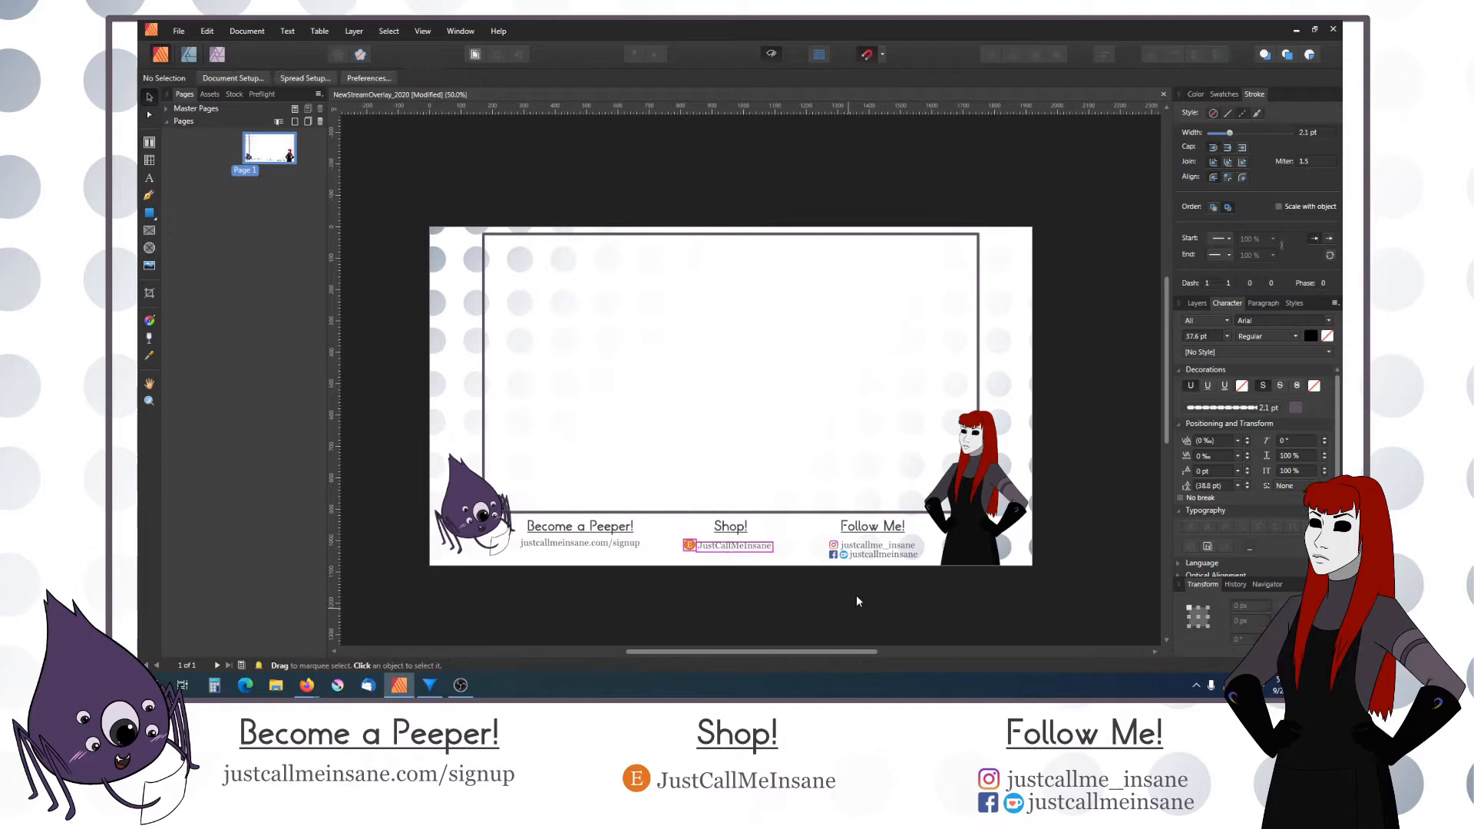
Step: Group the Facebook icon and the other selected social link items below the Follow Me! heading
click(836, 555)
drag(835, 556, 847, 559)
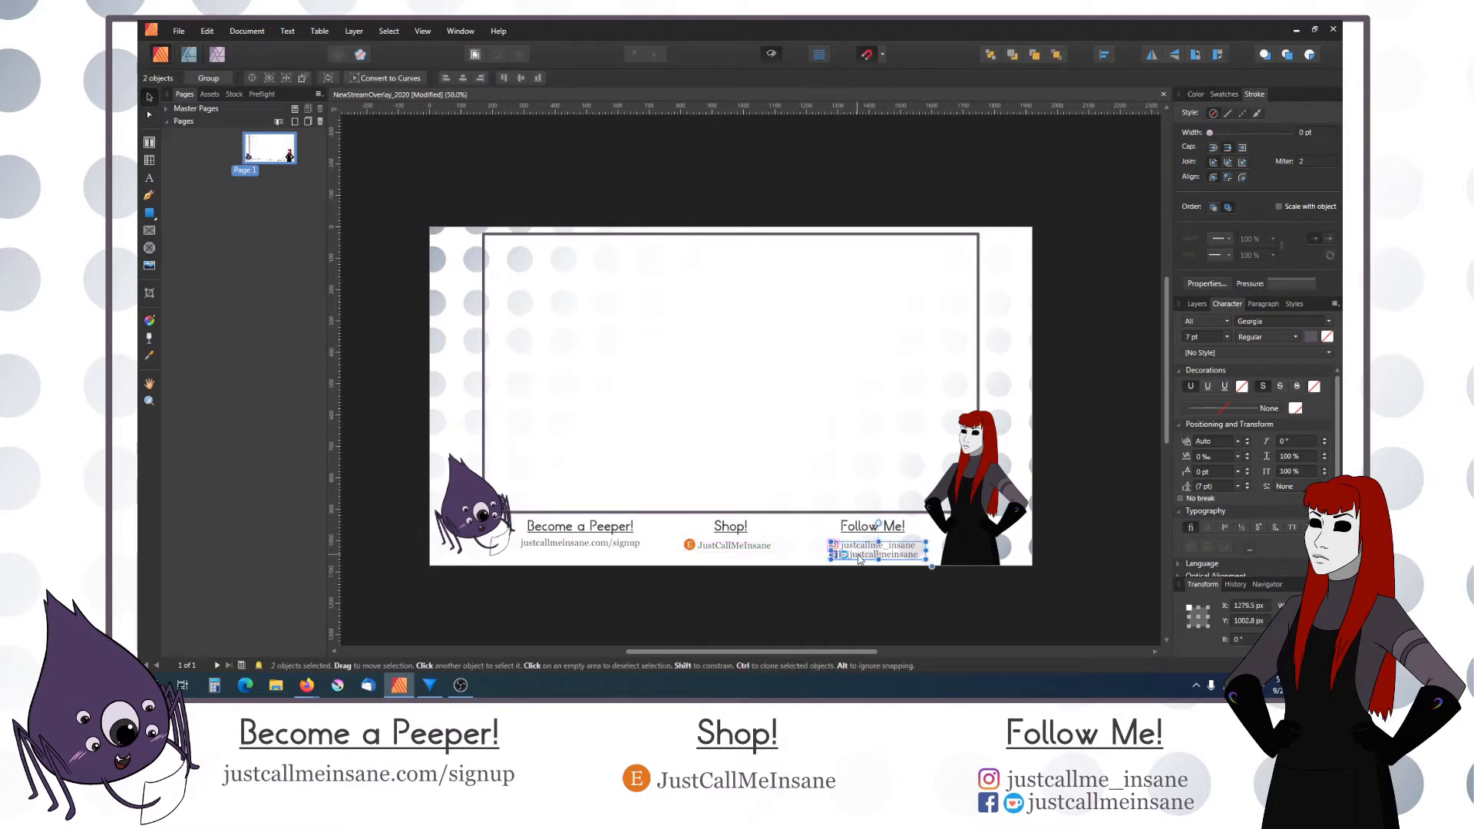
key(ctrl+equal)
key(ctrl+equal)
key(space)
drag(908, 628, 631, 295)
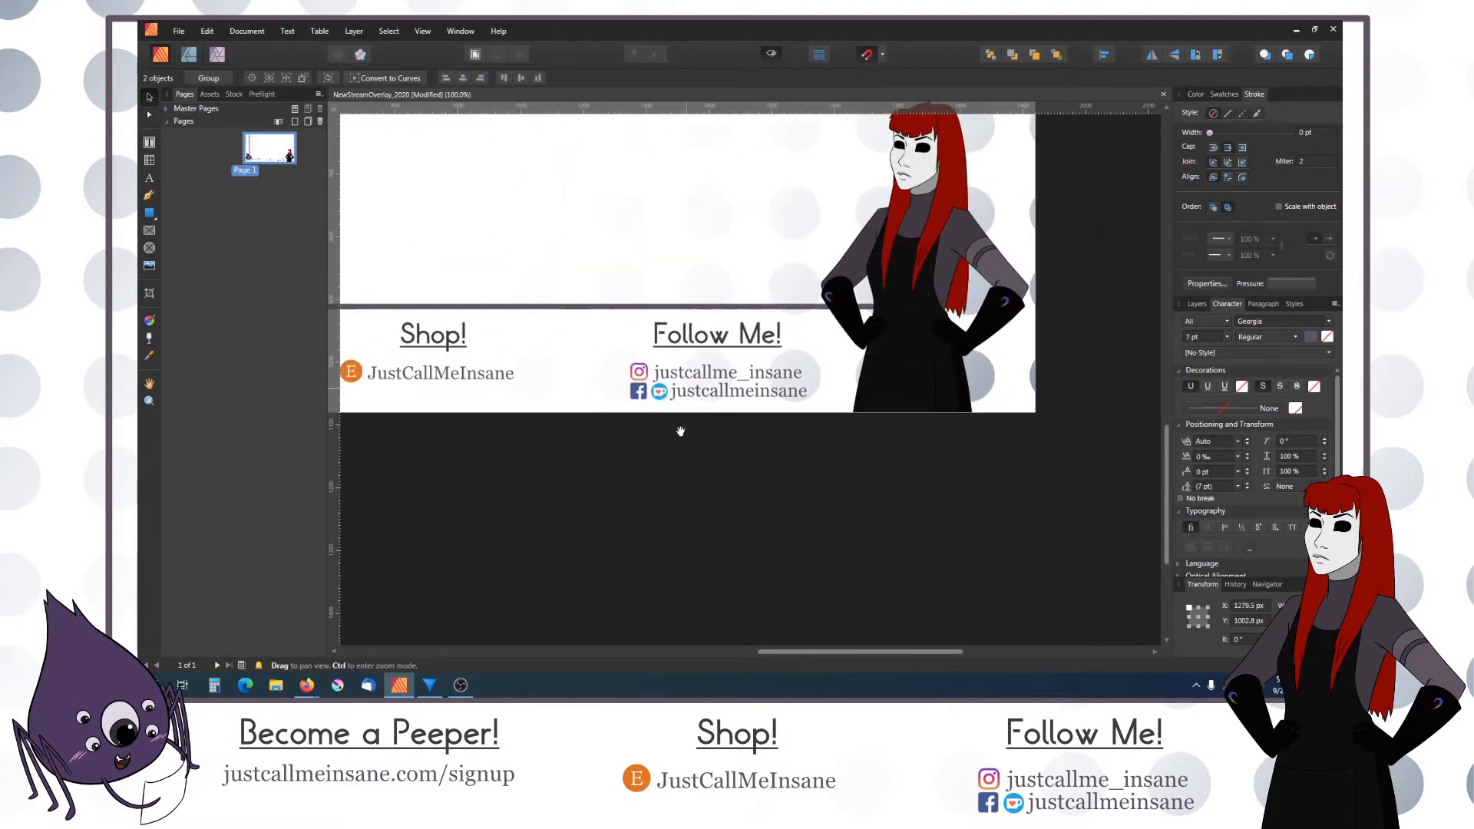
shift+click(638, 391)
right_click(673, 386)
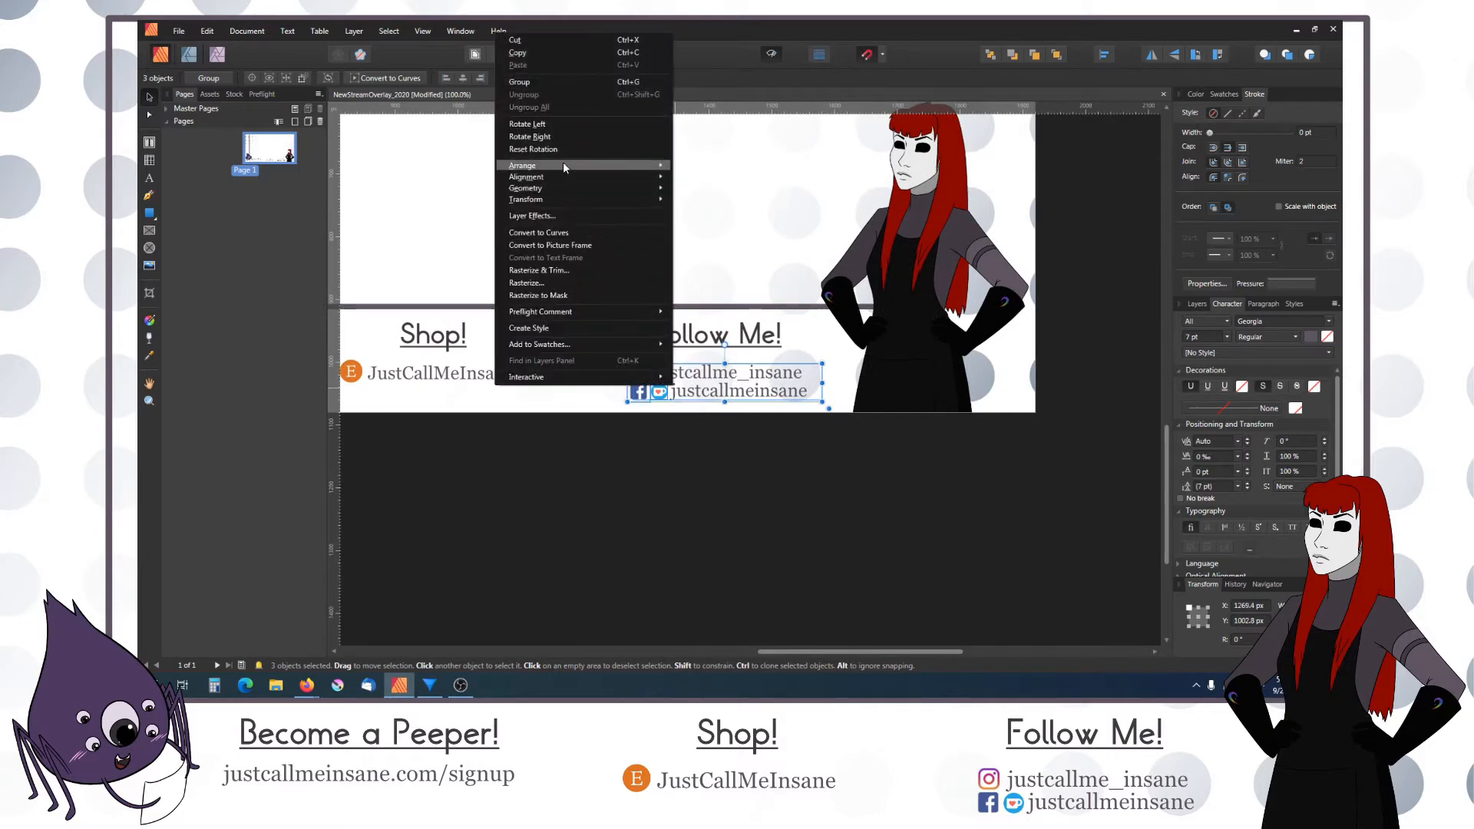
click(556, 83)
click(578, 485)
Step: Combine the Instagram icon and the existing social links group below Follow Me! into one group
key(space)
drag(604, 502, 675, 531)
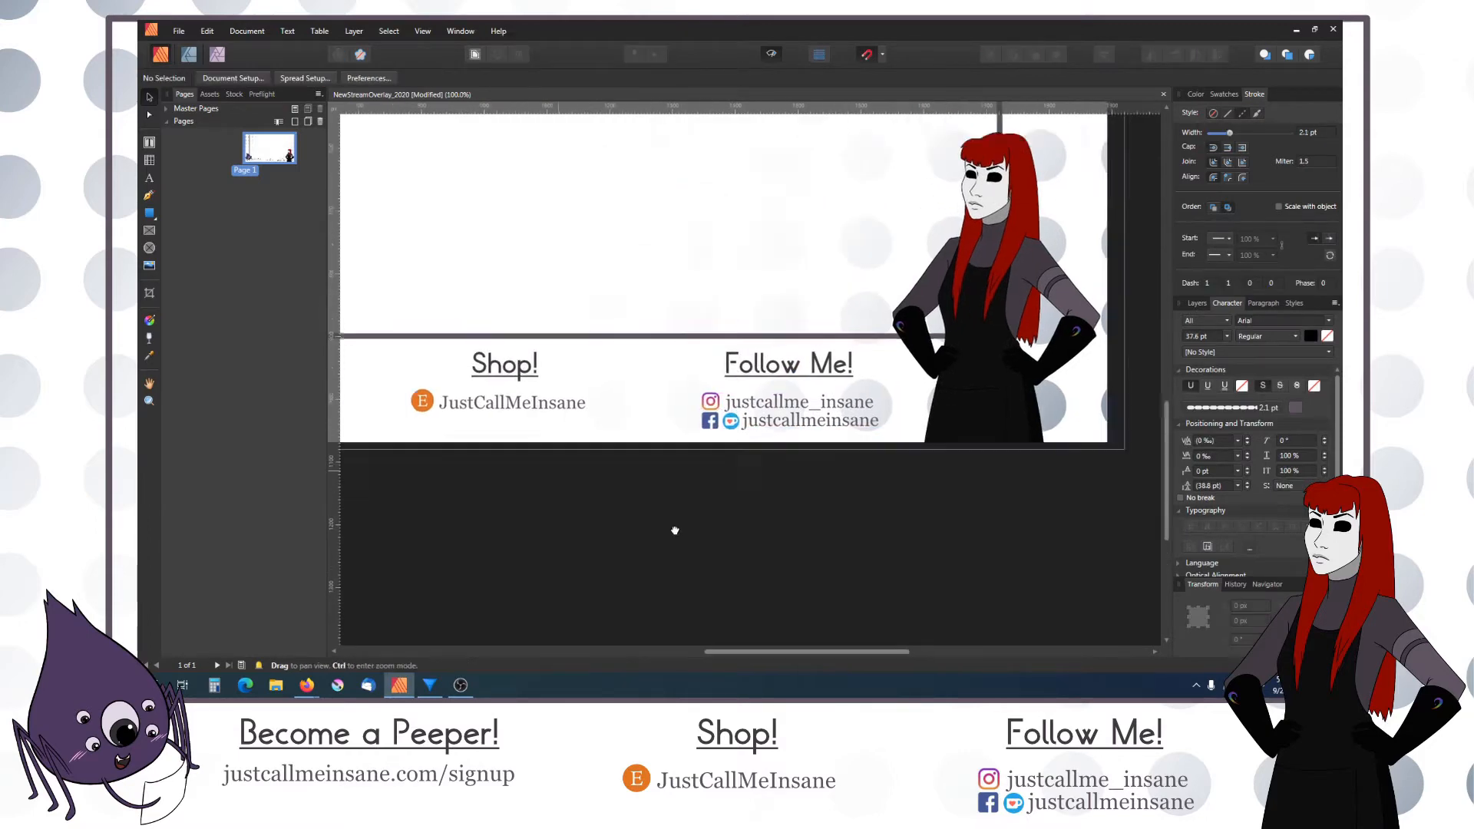
key(ctrl+minus)
key(ctrl+minus)
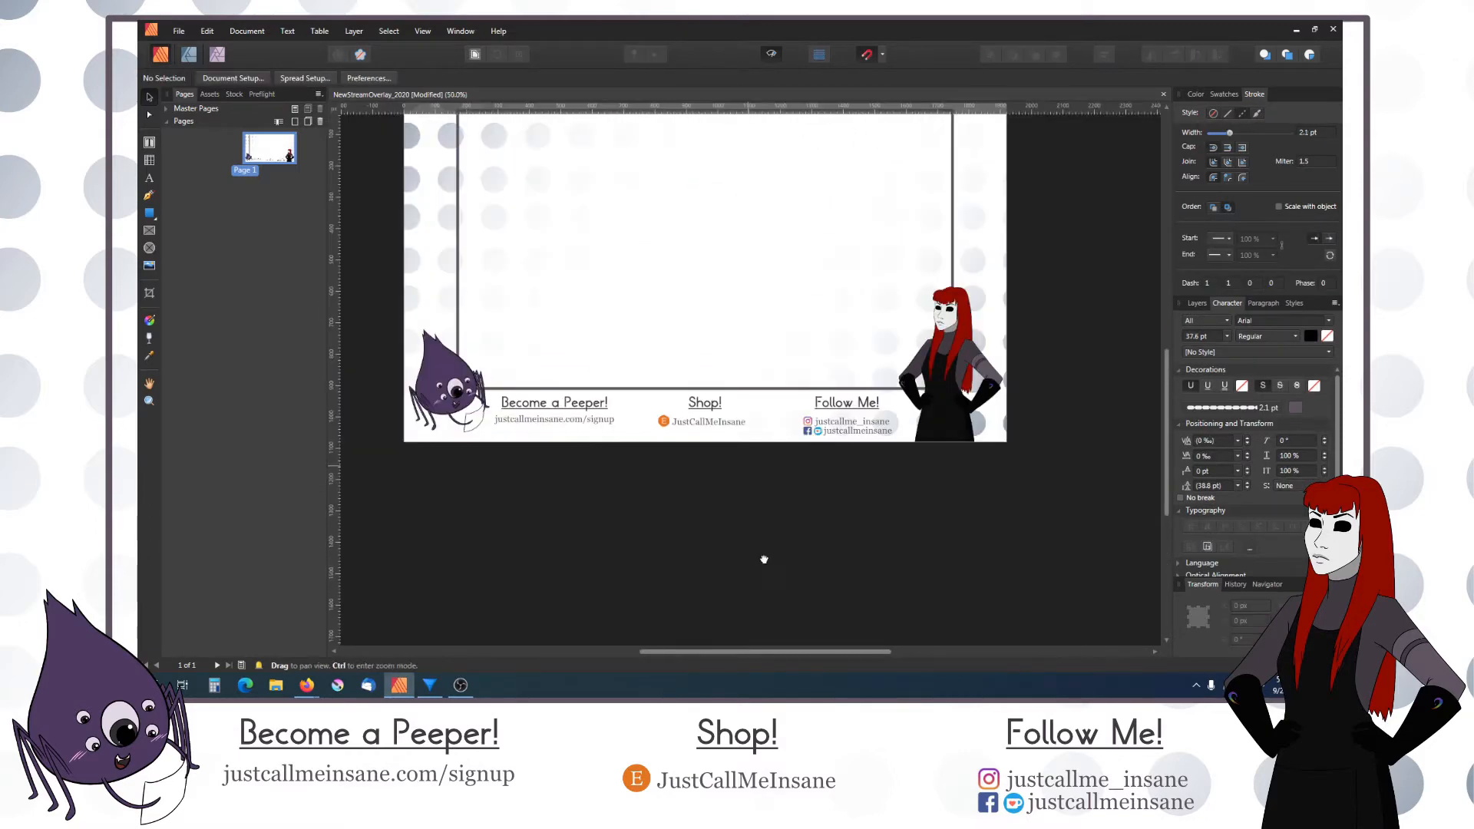
drag(764, 559, 759, 595)
click(845, 463)
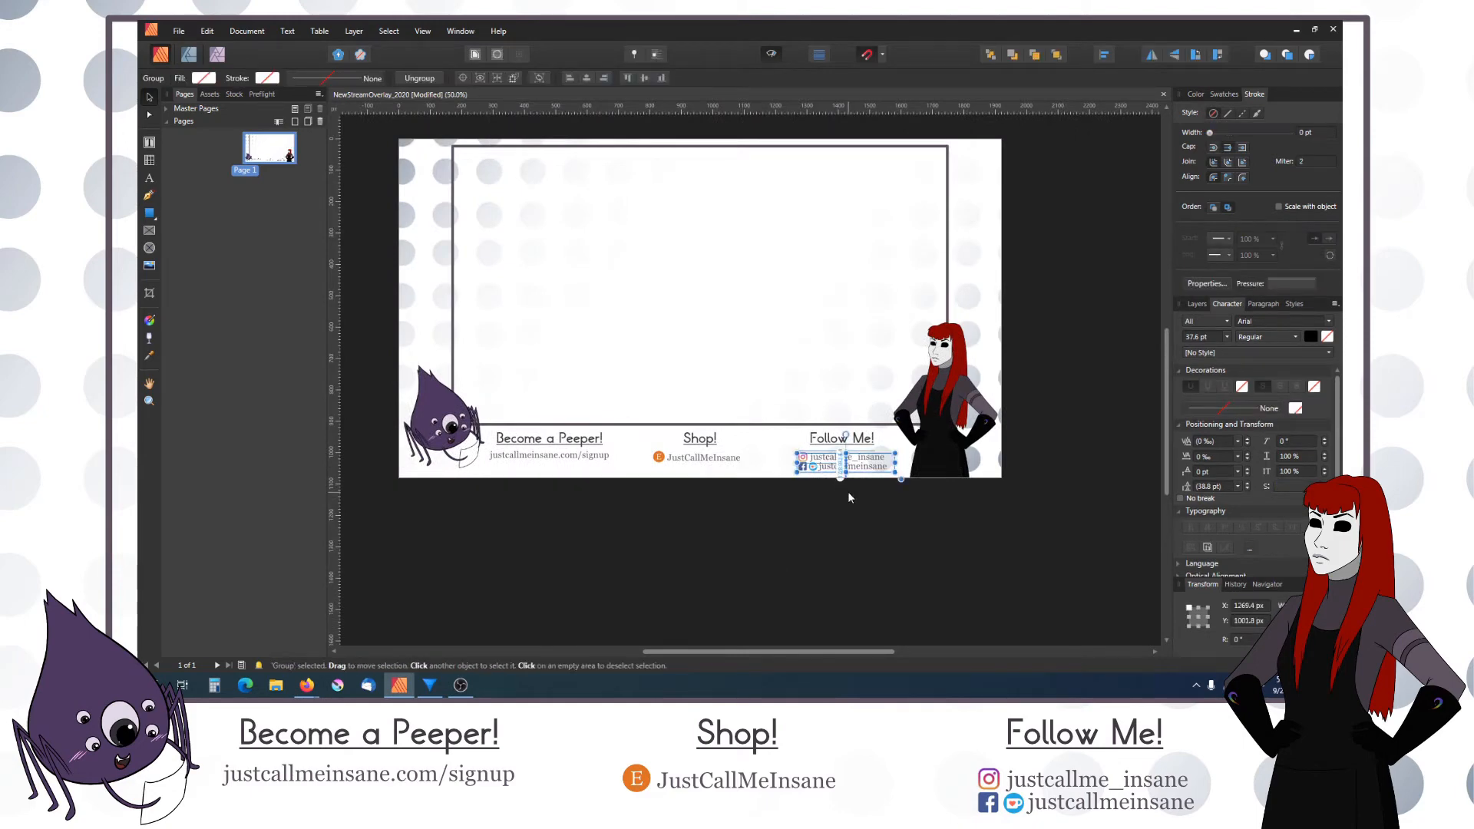
key(Down)
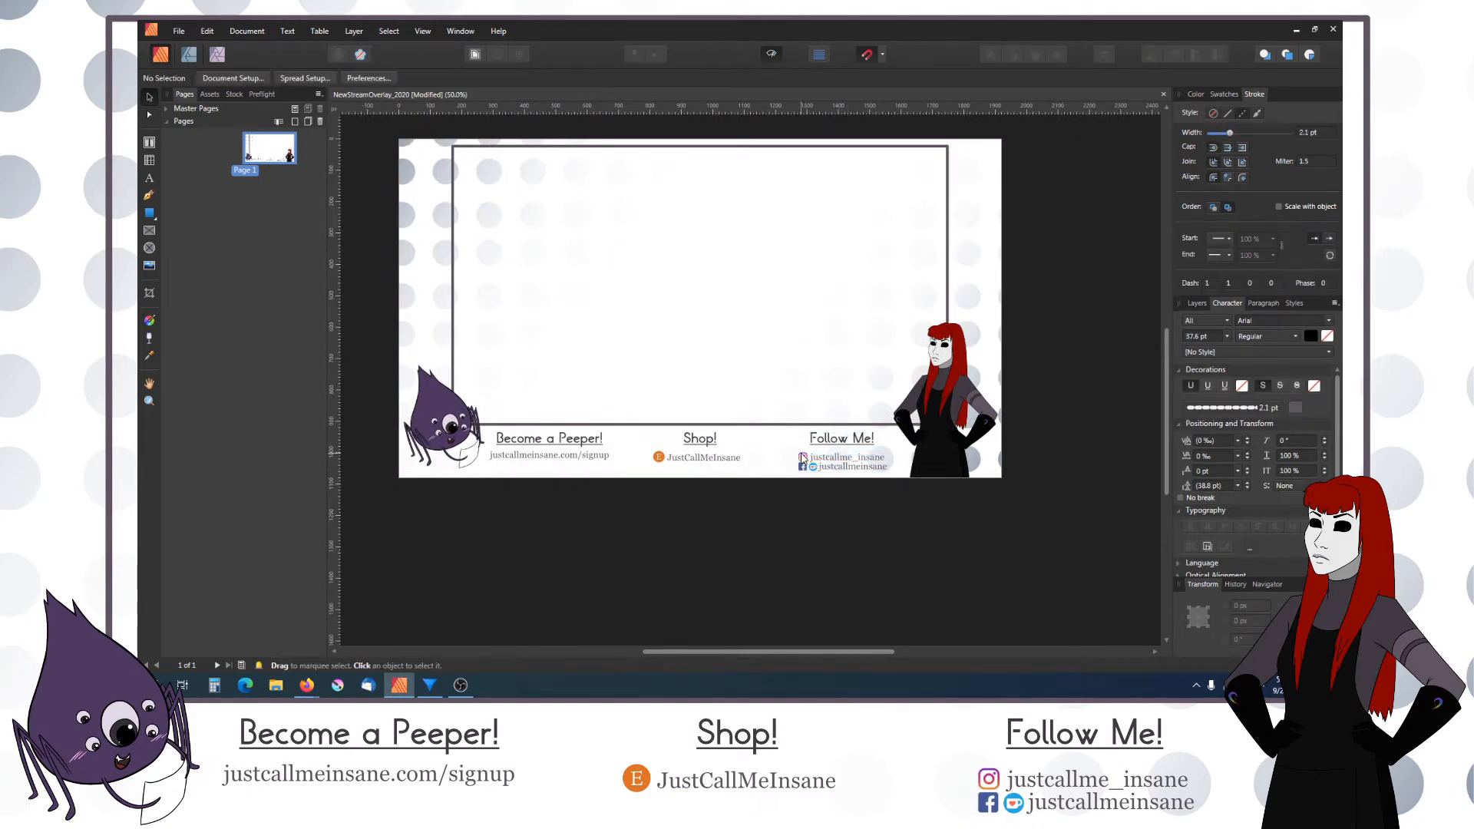
key(ctrl+shift+g)
right_click(832, 452)
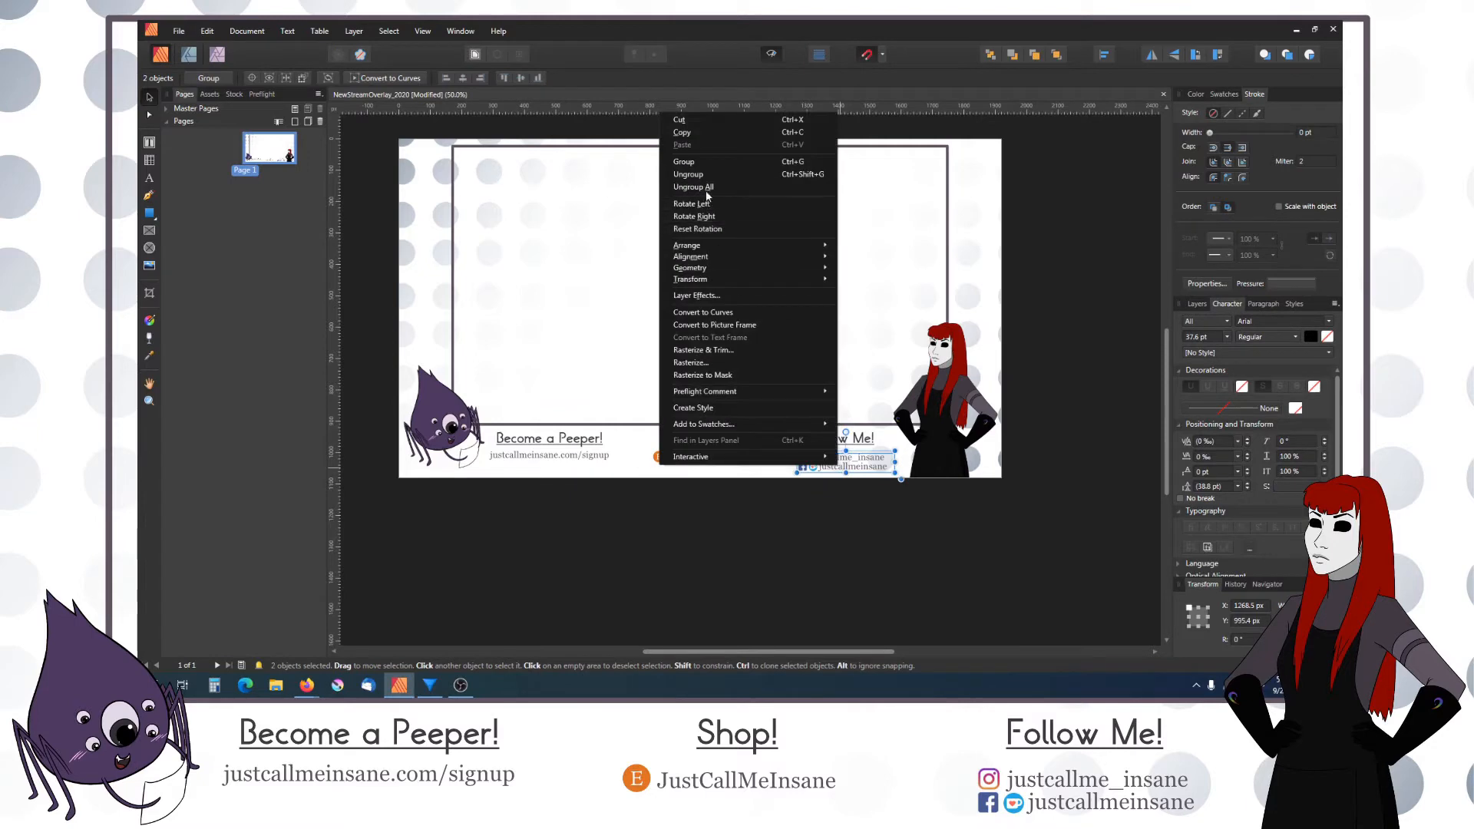
click(712, 160)
Step: Nudge the social links group up to Y 981.4 px, closer to the Follow Me! heading
key(Up)
key(Up)
key(Up)
key(Up)
key(Up)
key(Up)
key(Up)
key(Up)
key(Up)
key(Up)
key(Up)
key(Up)
key(Up)
key(Up)
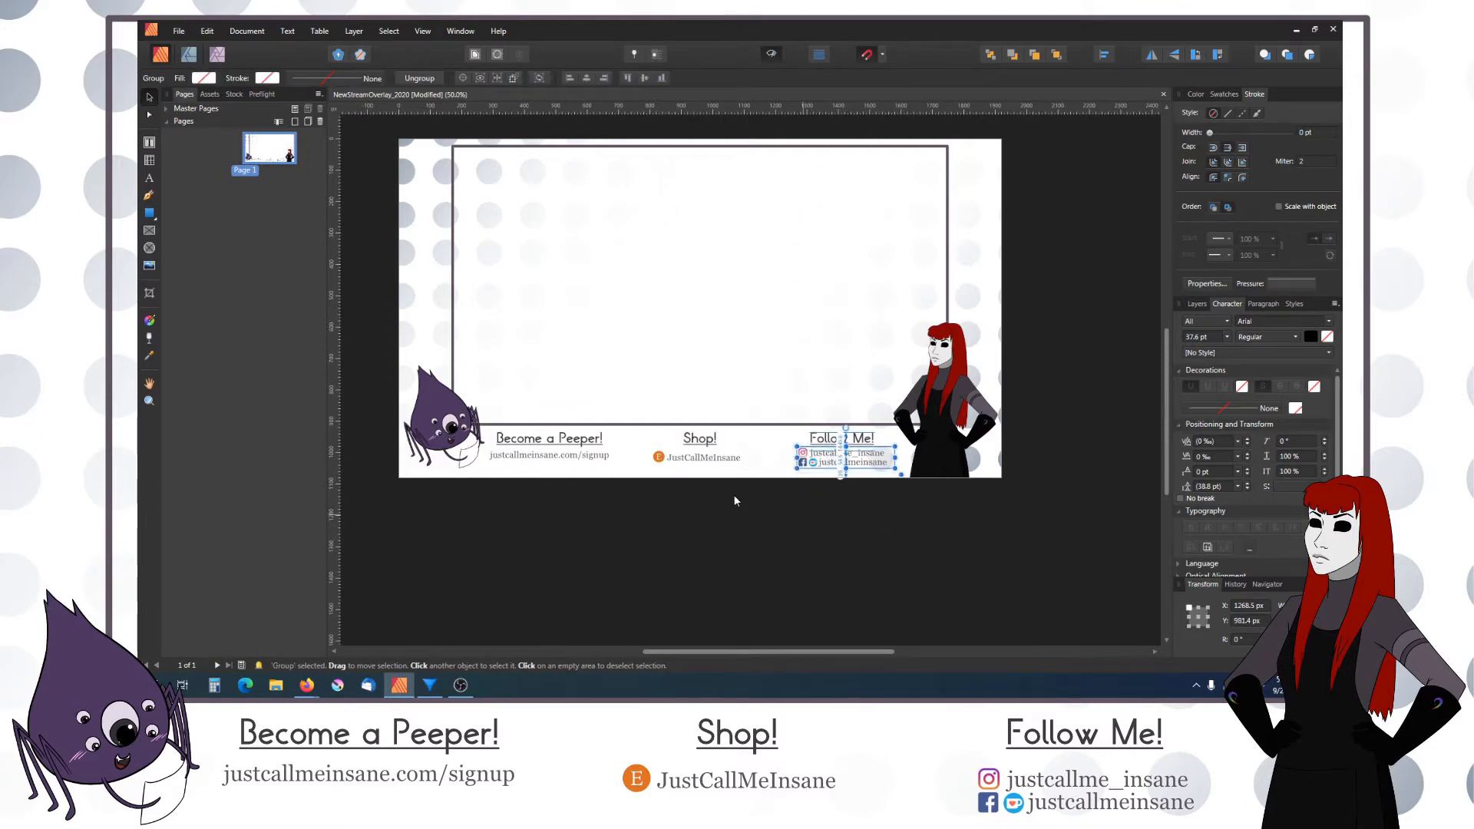
Step: Nudge the shop icon and text group up closer to the Shop! heading, then deselect it
click(705, 459)
key(Up)
key(Up)
key(Up)
key(Up)
key(Up)
key(Up)
key(Up)
key(Up)
key(Up)
key(Up)
key(Up)
key(Up)
key(Up)
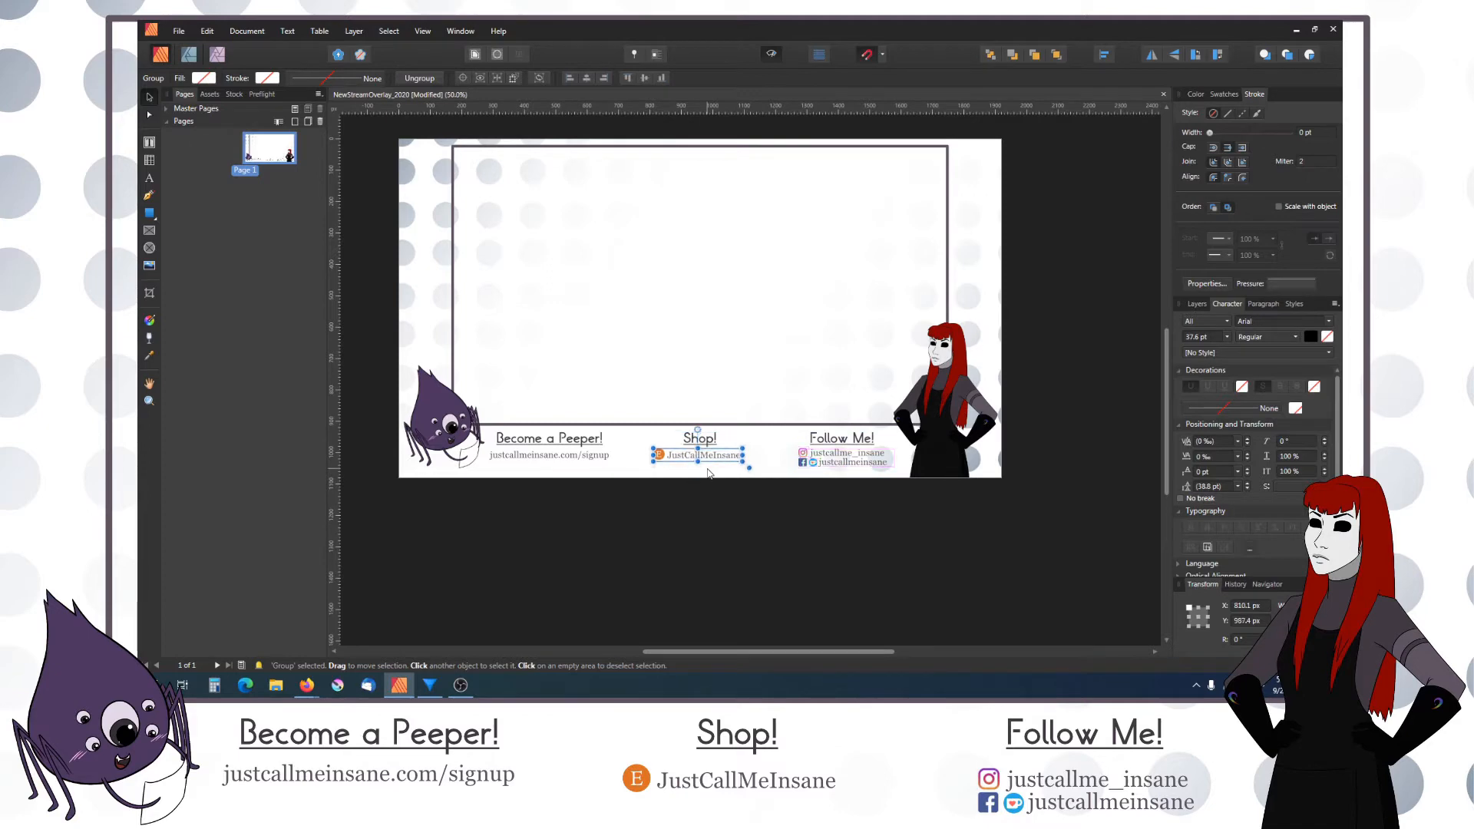
click(565, 481)
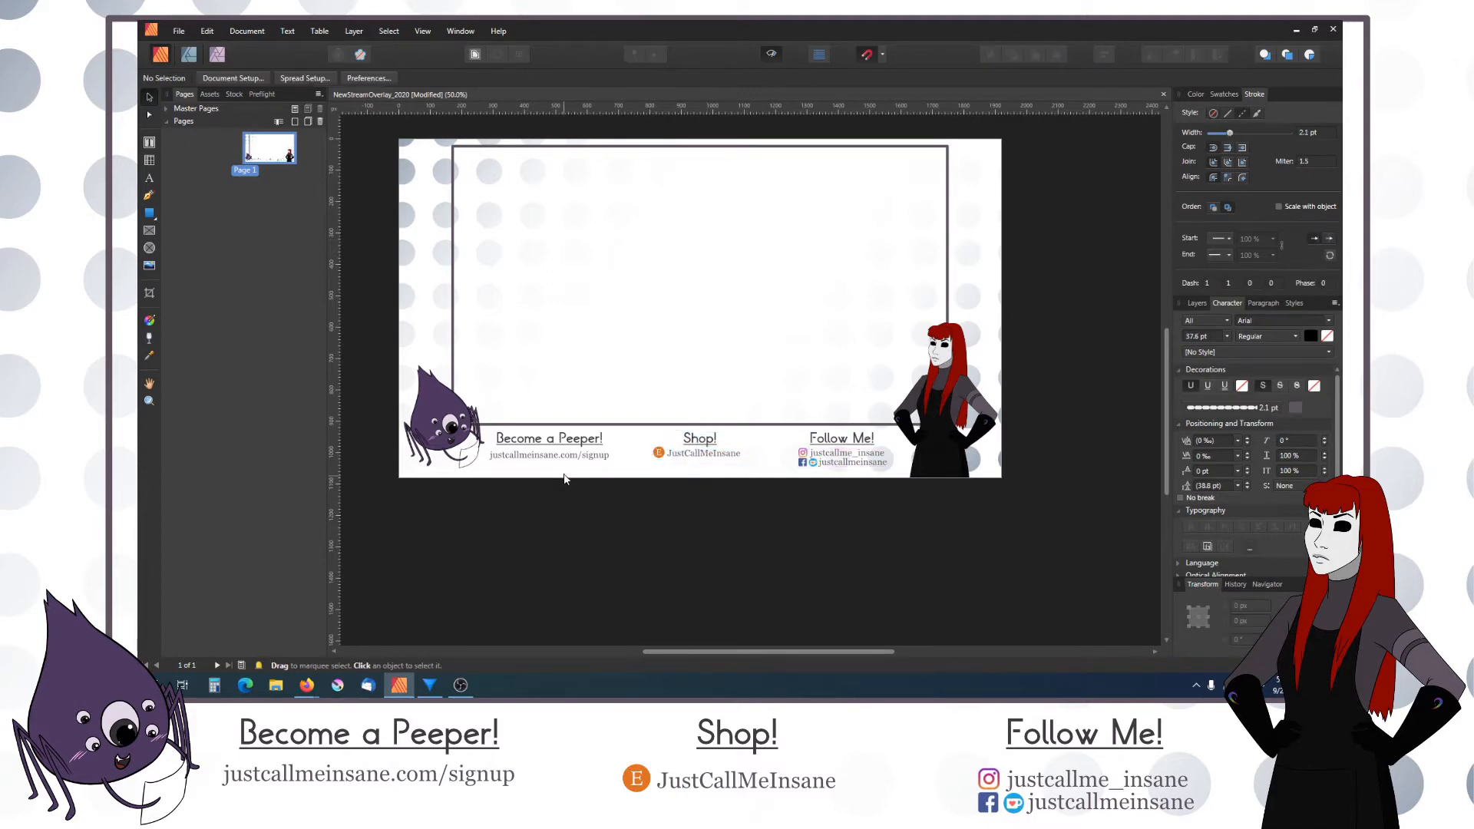
Step: Nudge the signup link text up closer to the Become a Peeper! heading
click(565, 461)
key(Up)
key(Up)
key(Up)
key(Up)
key(Up)
key(Up)
key(Up)
key(Up)
key(Up)
key(Up)
key(Up)
key(Up)
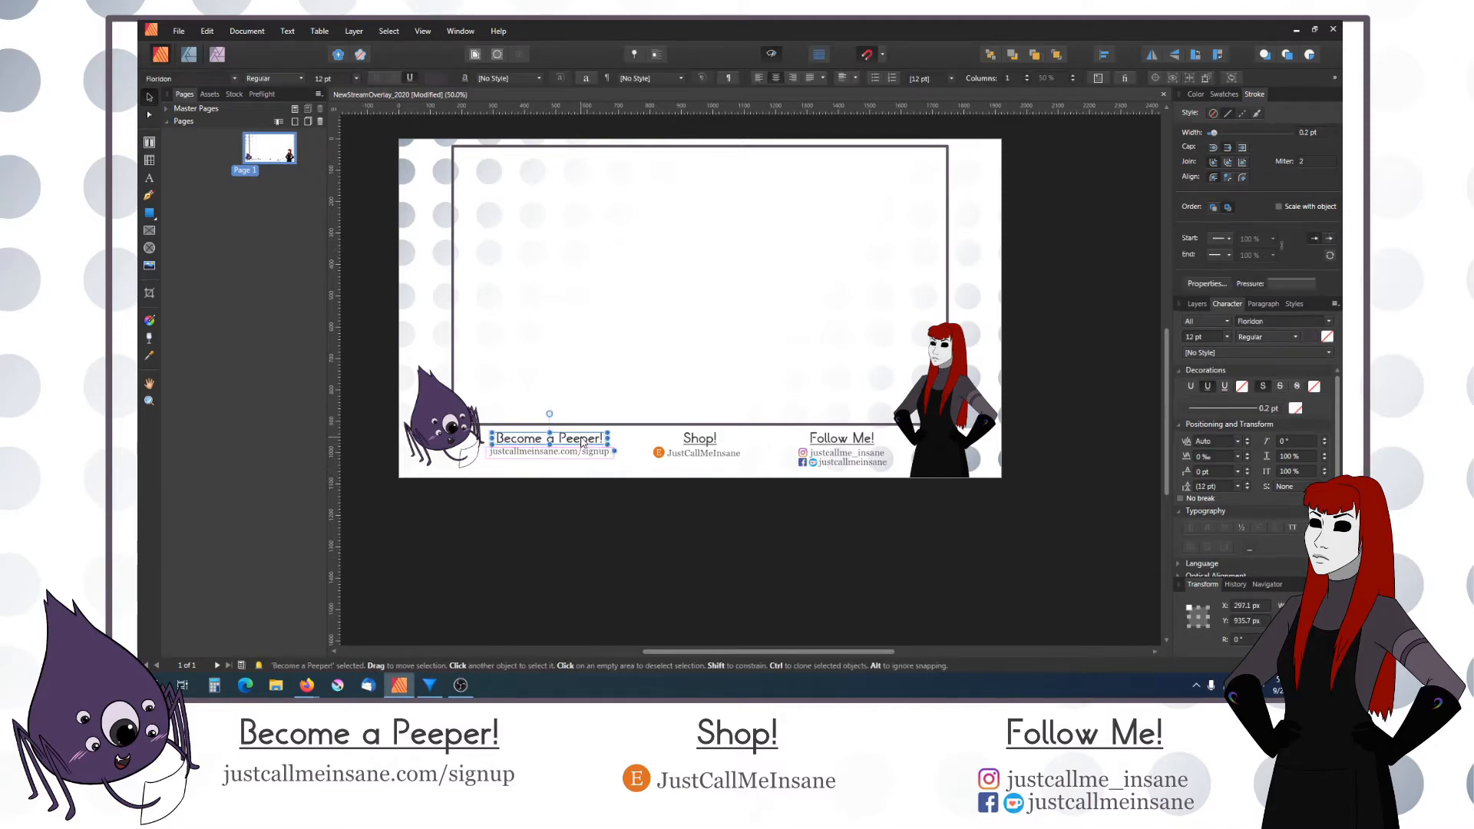
Step: Select the signup link together with the Shop! and Follow Me! headings and their link groups
shift+click(654, 455)
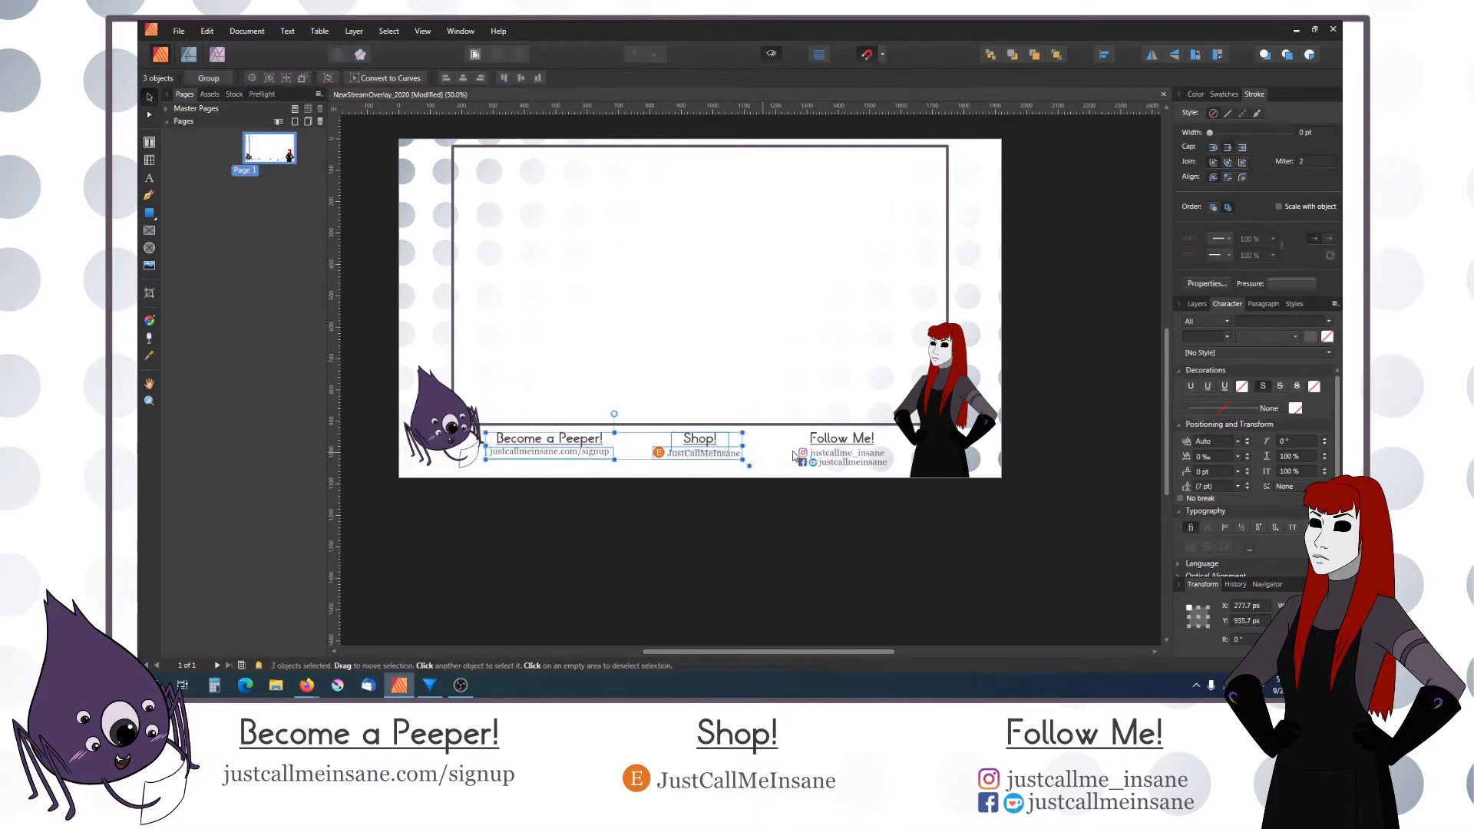
shift+click(854, 442)
key(Down)
key(Down)
key(Down)
key(Down)
key(Down)
key(Down)
key(Down)
key(Down)
key(Down)
key(Down)
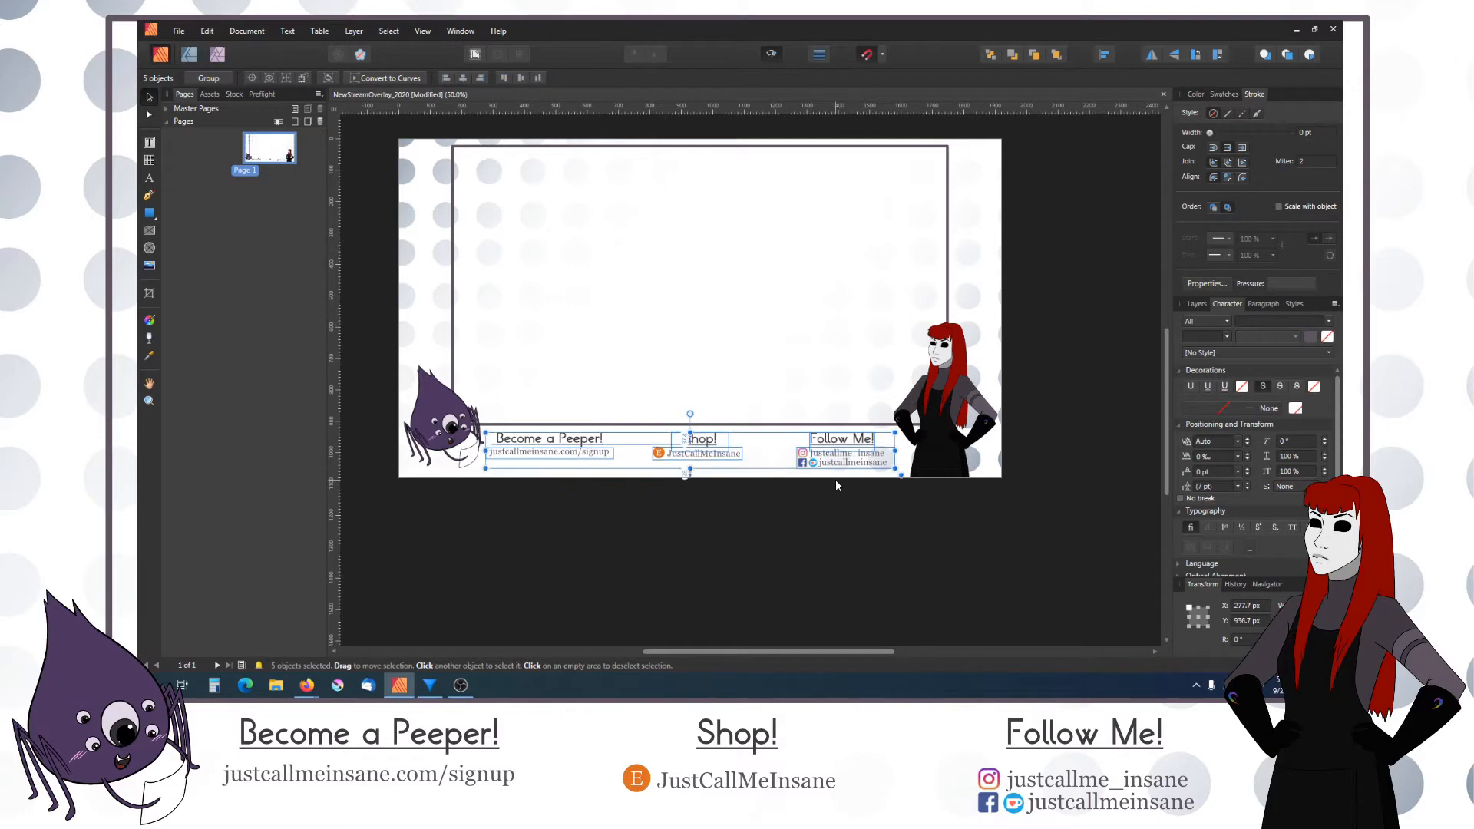
key(shift+Down)
key(ctrl+z)
key(ctrl+z)
Step: Add the Become a Peeper! heading to the selection and nudge all footer headings and links down to Y 947.7 px
shift+click(581, 441)
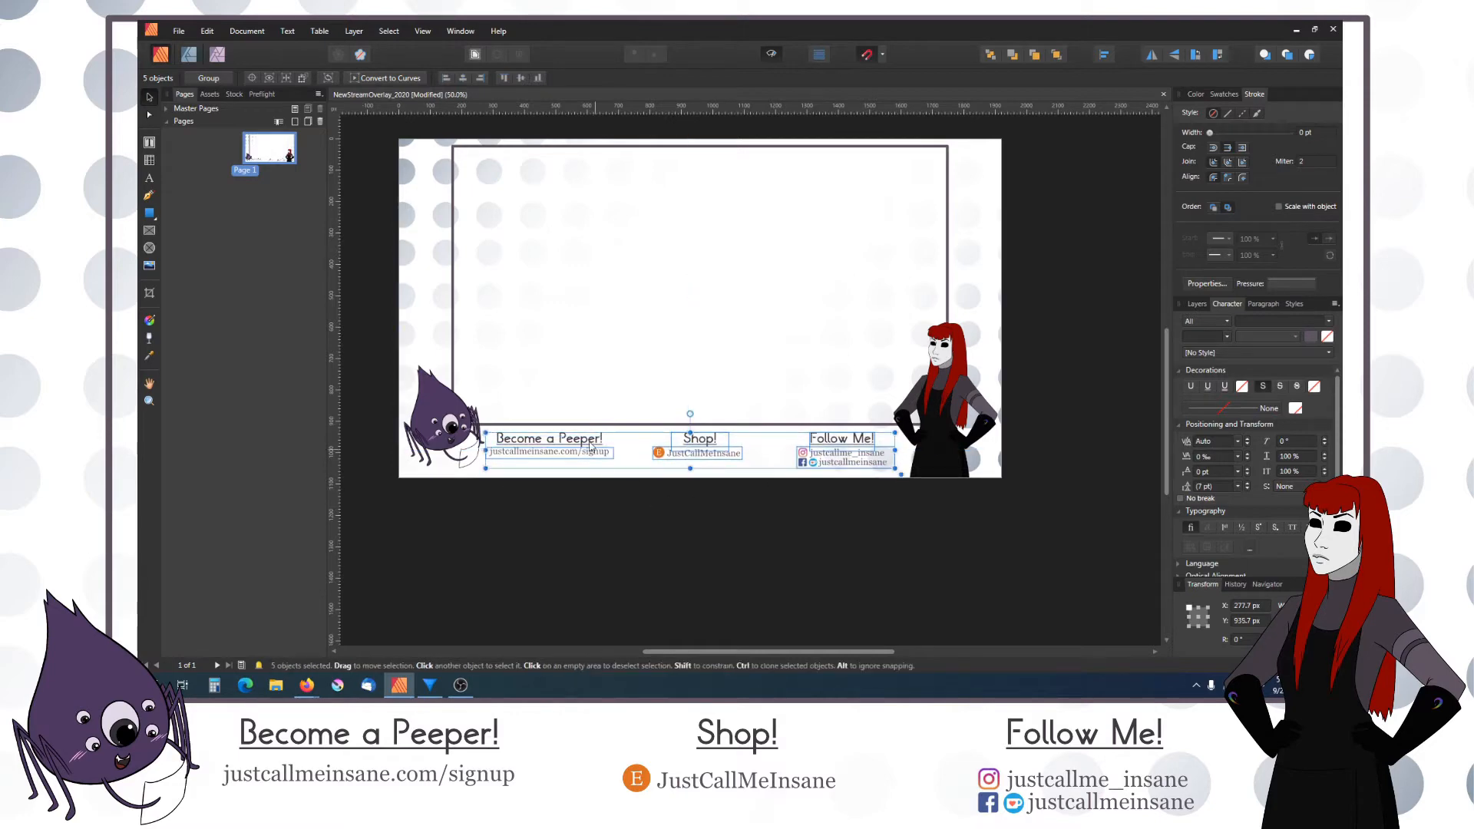
key(Down)
key(Down)
key(Down)
key(Down)
key(Down)
key(Down)
key(Down)
key(Down)
key(Down)
key(Down)
key(Down)
key(Down)
key(Down)
key(Down)
key(Down)
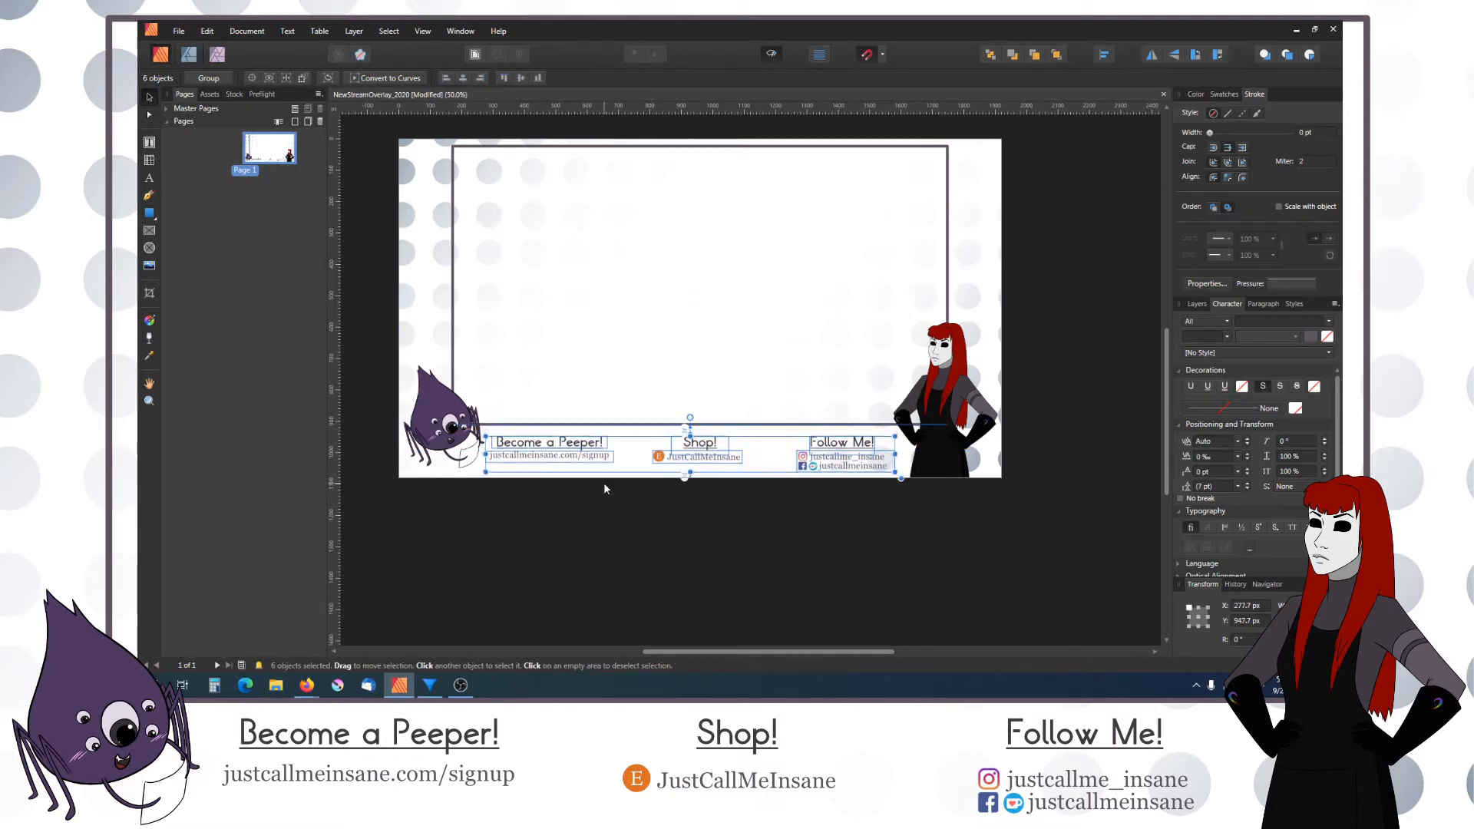
Step: Enlarge the rectangular frame from its lower-left corner and move it to about X 157 px, Y 24 px, leaving it deselected
click(601, 499)
drag(711, 484, 738, 550)
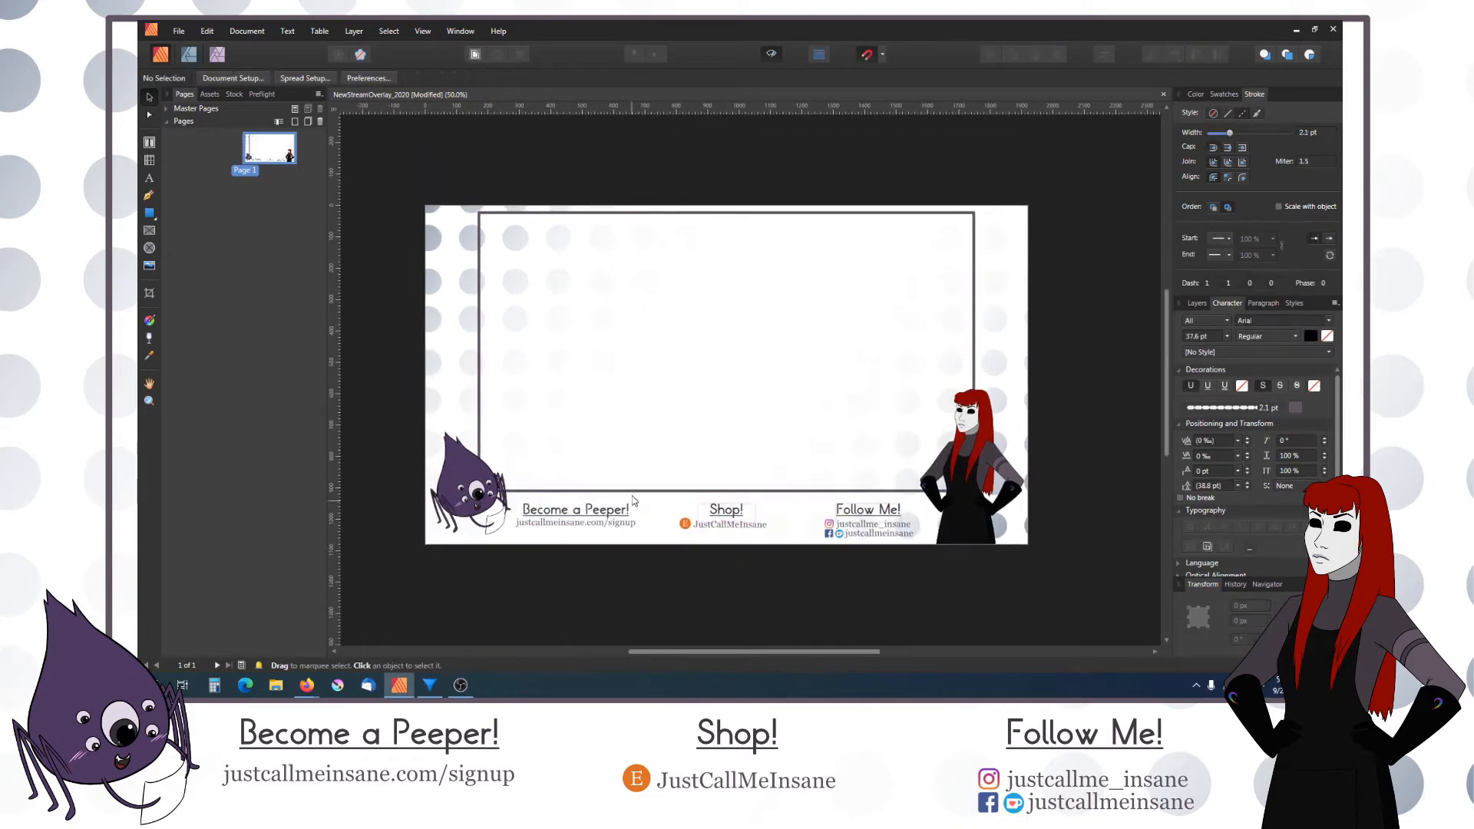
click(600, 491)
drag(479, 490, 469, 492)
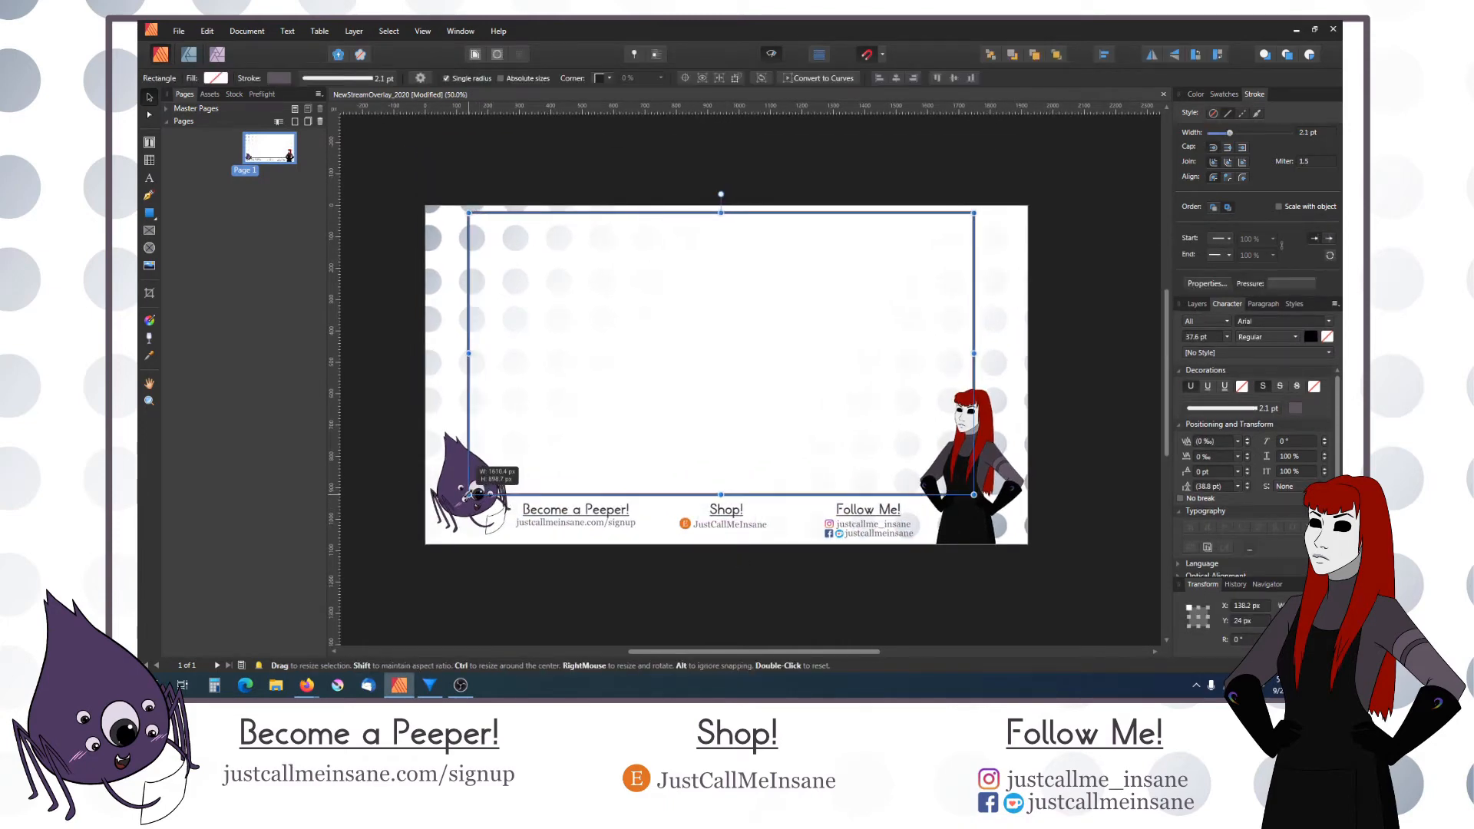
drag(757, 224, 761, 223)
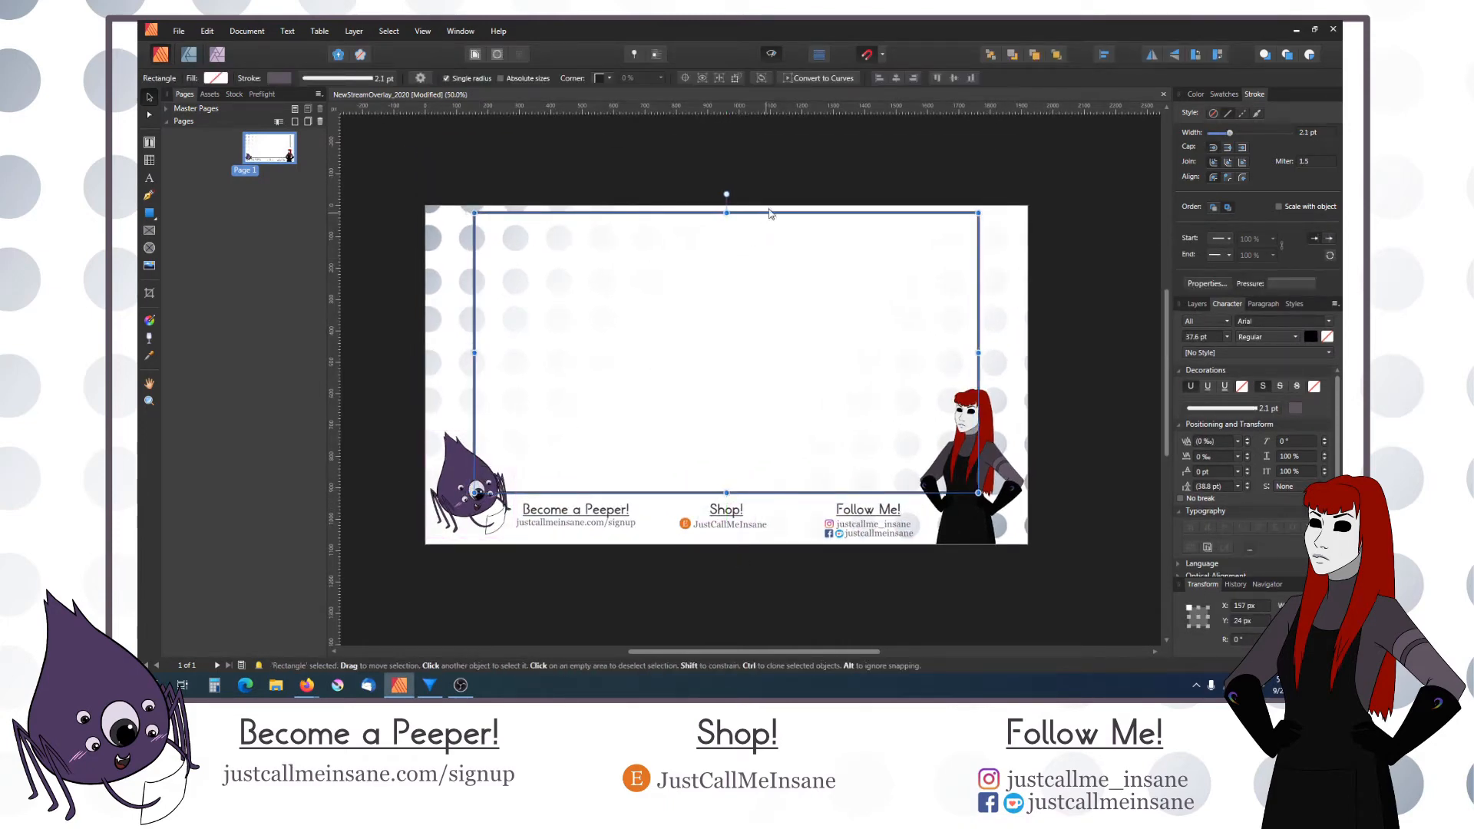
click(816, 343)
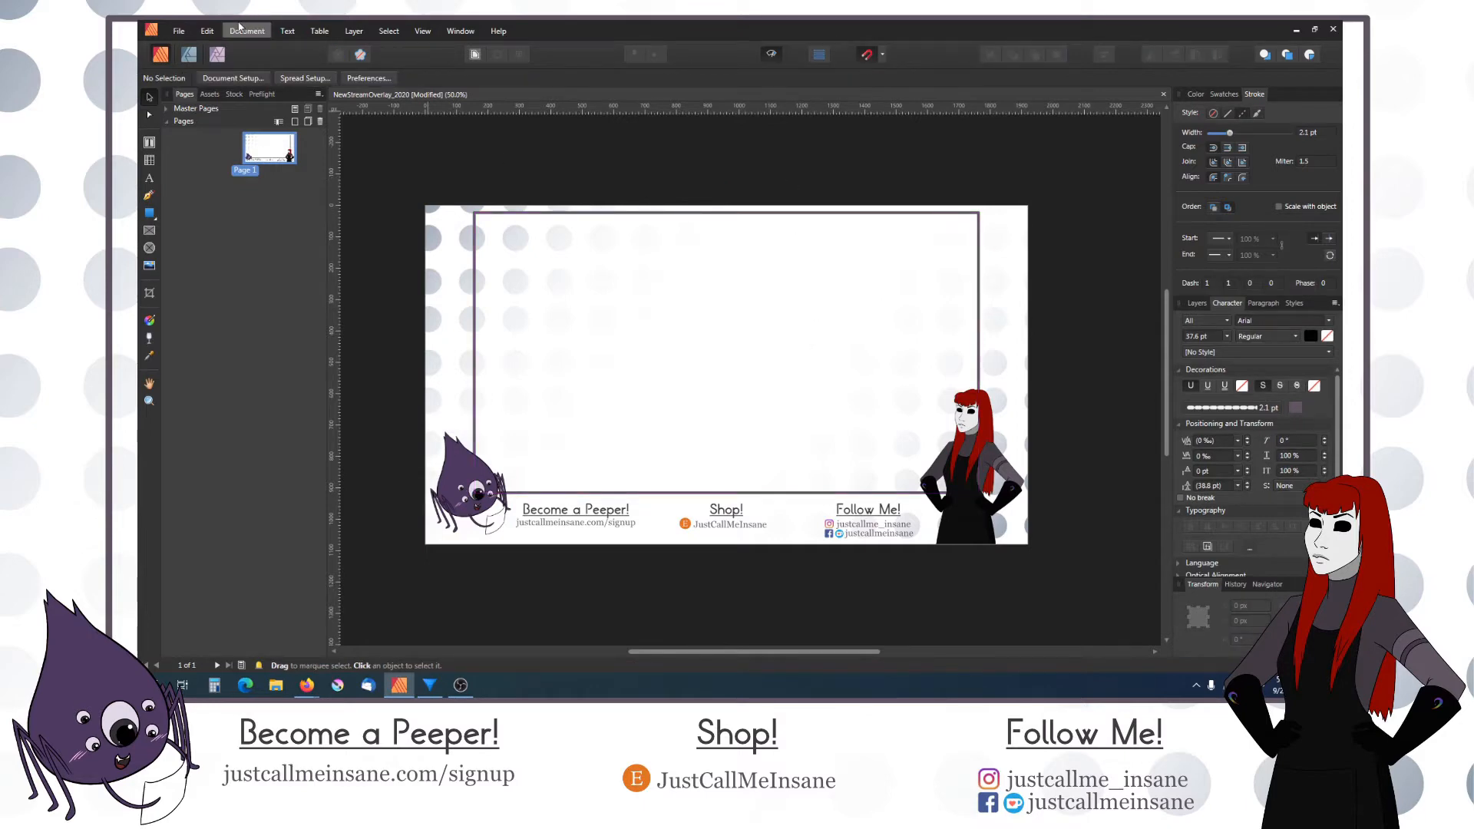
Step: Select all the overlay artwork on the page and group it
drag(392, 181, 1059, 575)
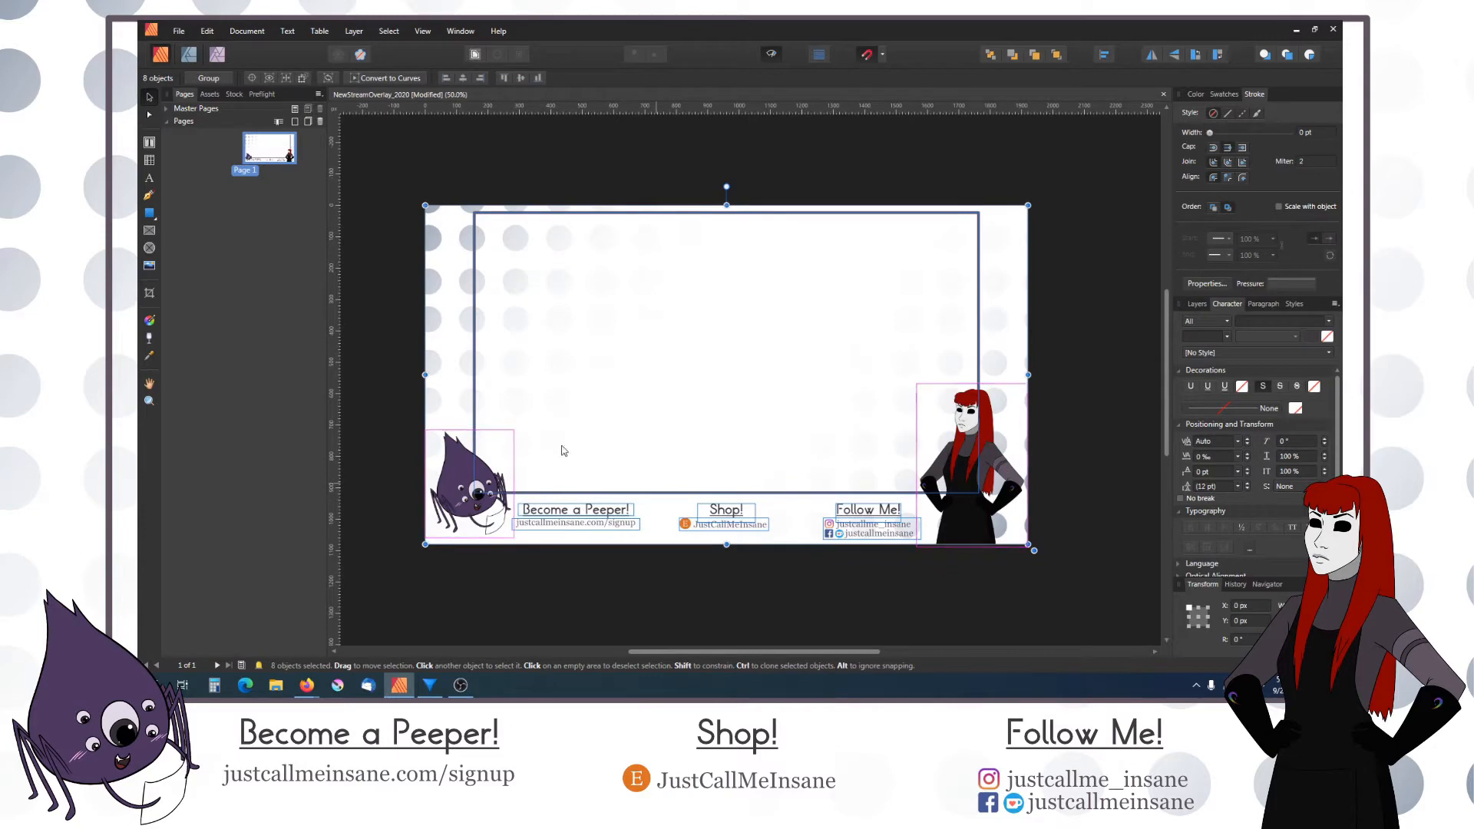
right_click(704, 507)
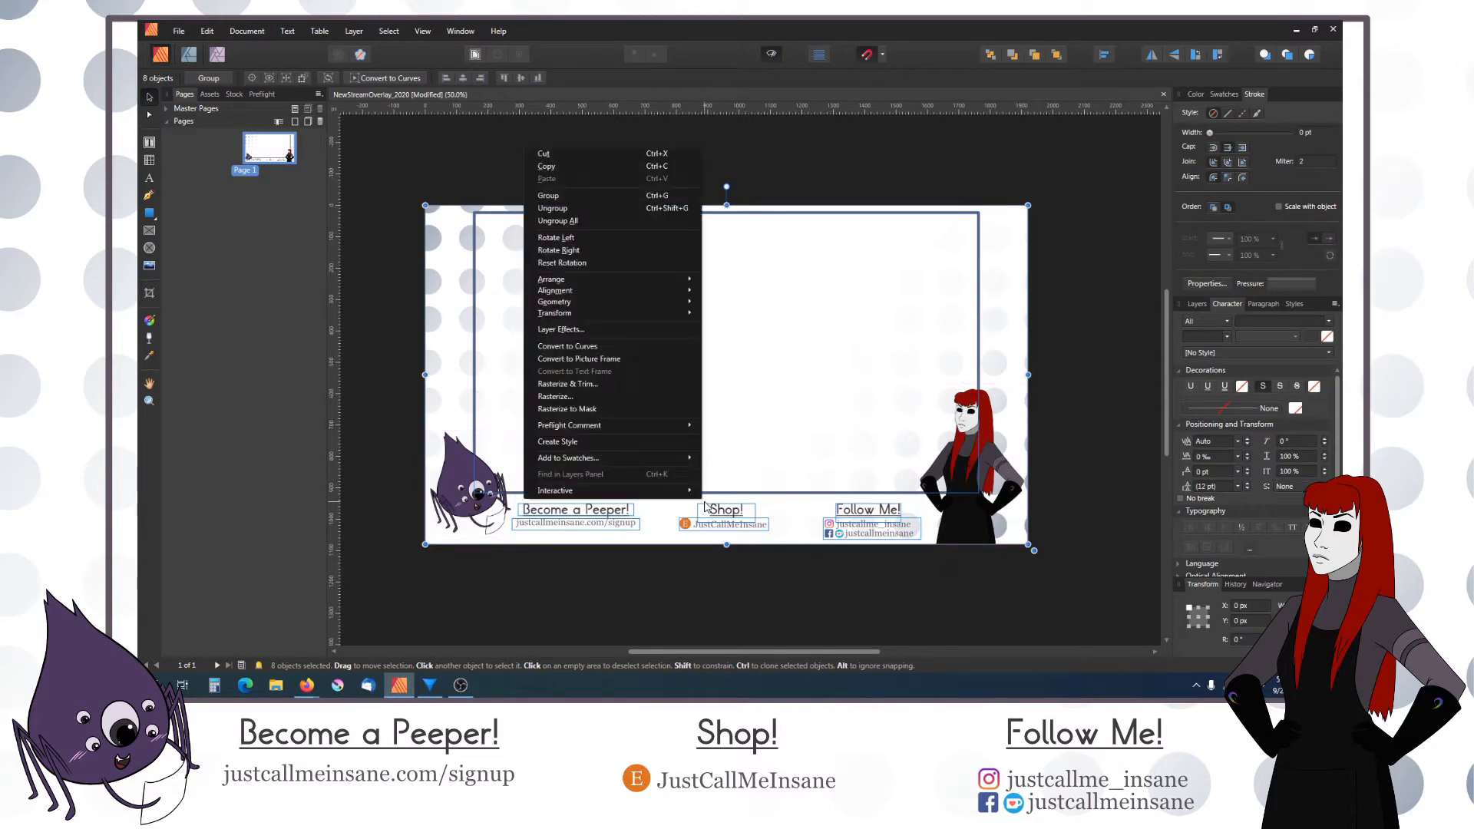
click(613, 195)
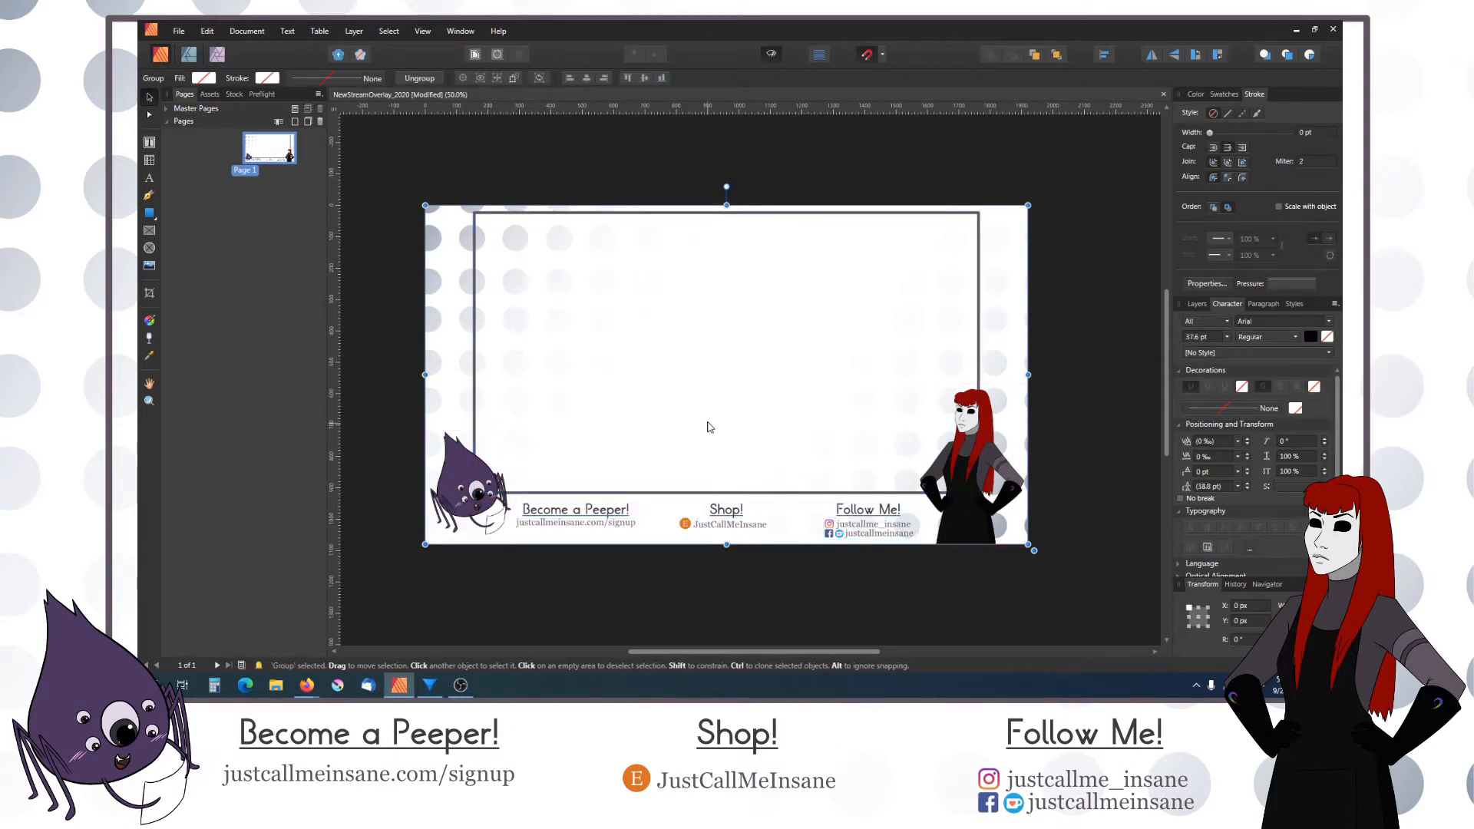
Step: Set up a 1920 x 1080 px PNG export with the area set to Selection without background
click(178, 31)
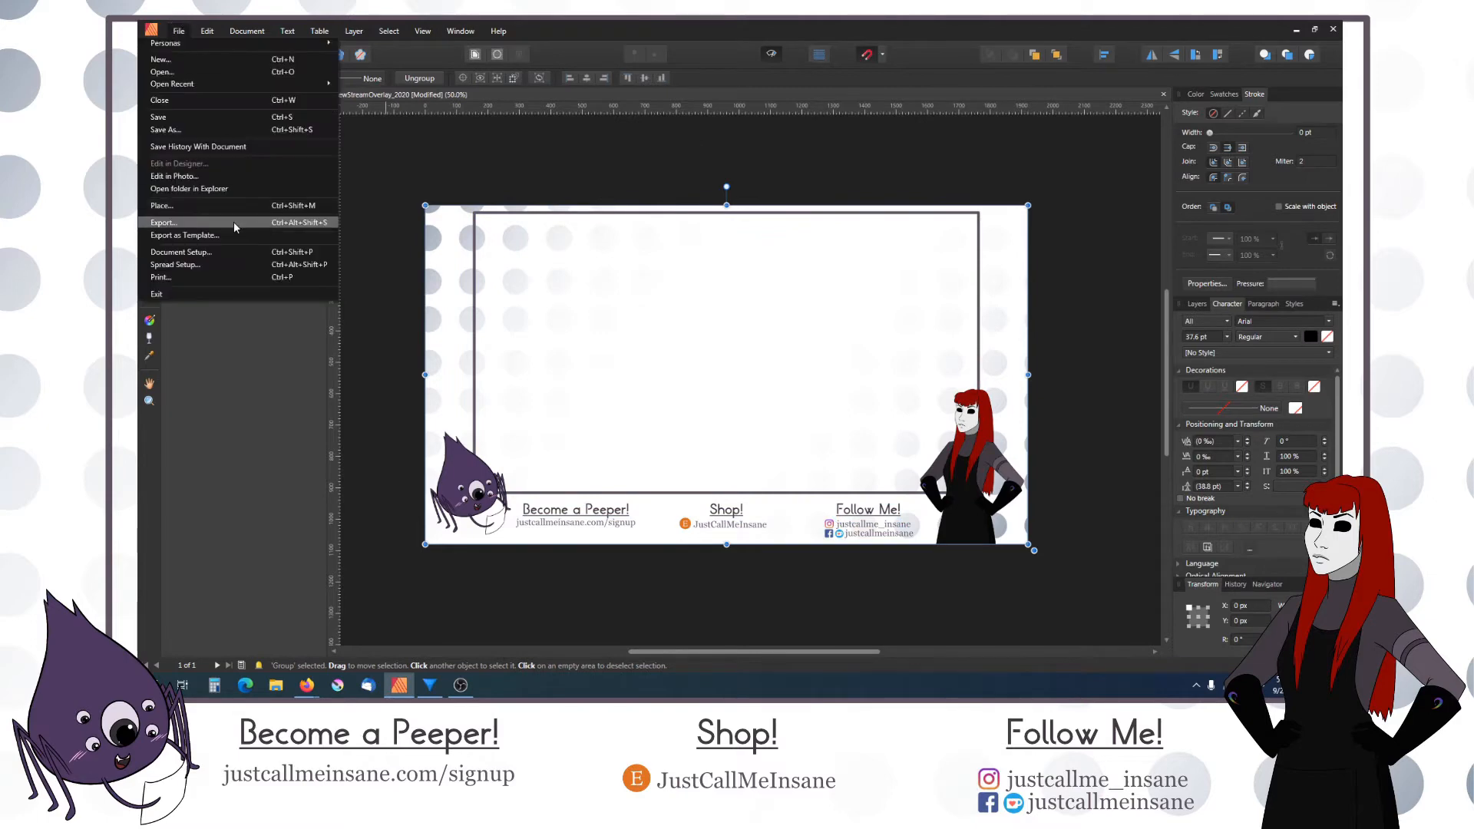
click(234, 221)
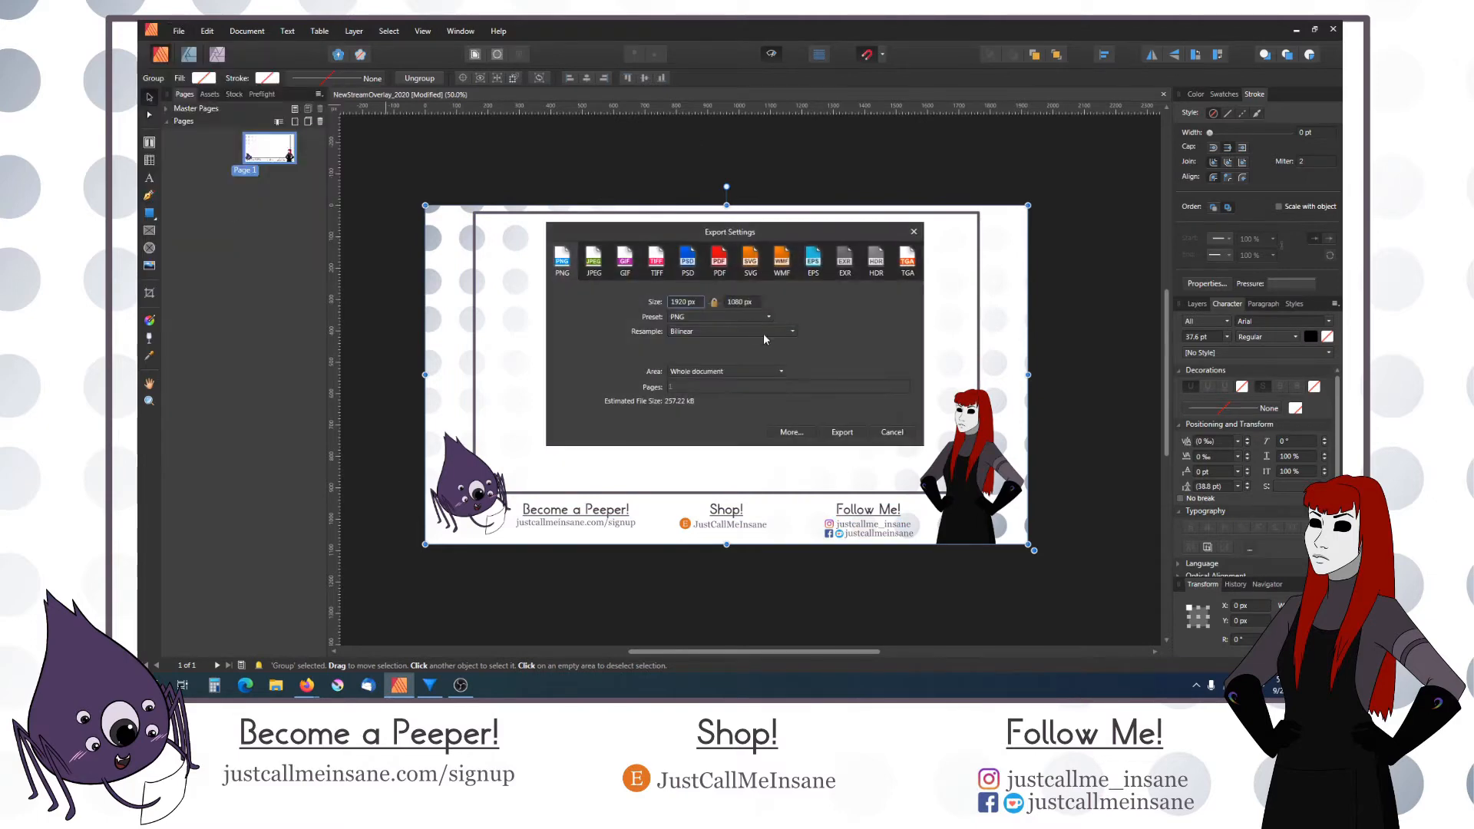
click(733, 372)
click(714, 415)
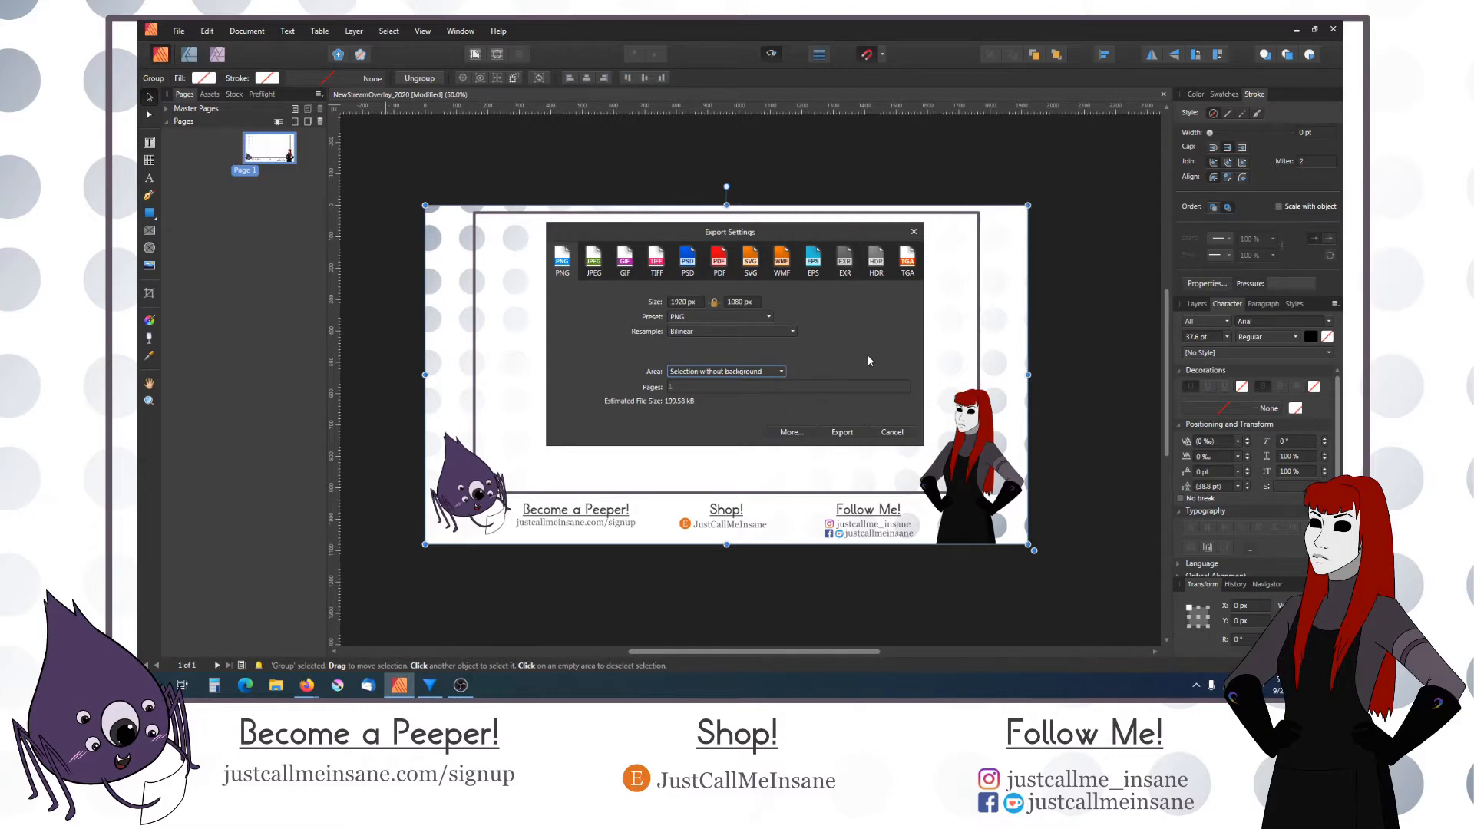
Step: Export the overlay to the StreamOverlay folder, overwriting the existing StreamOverlay_Background.png
click(842, 432)
click(737, 355)
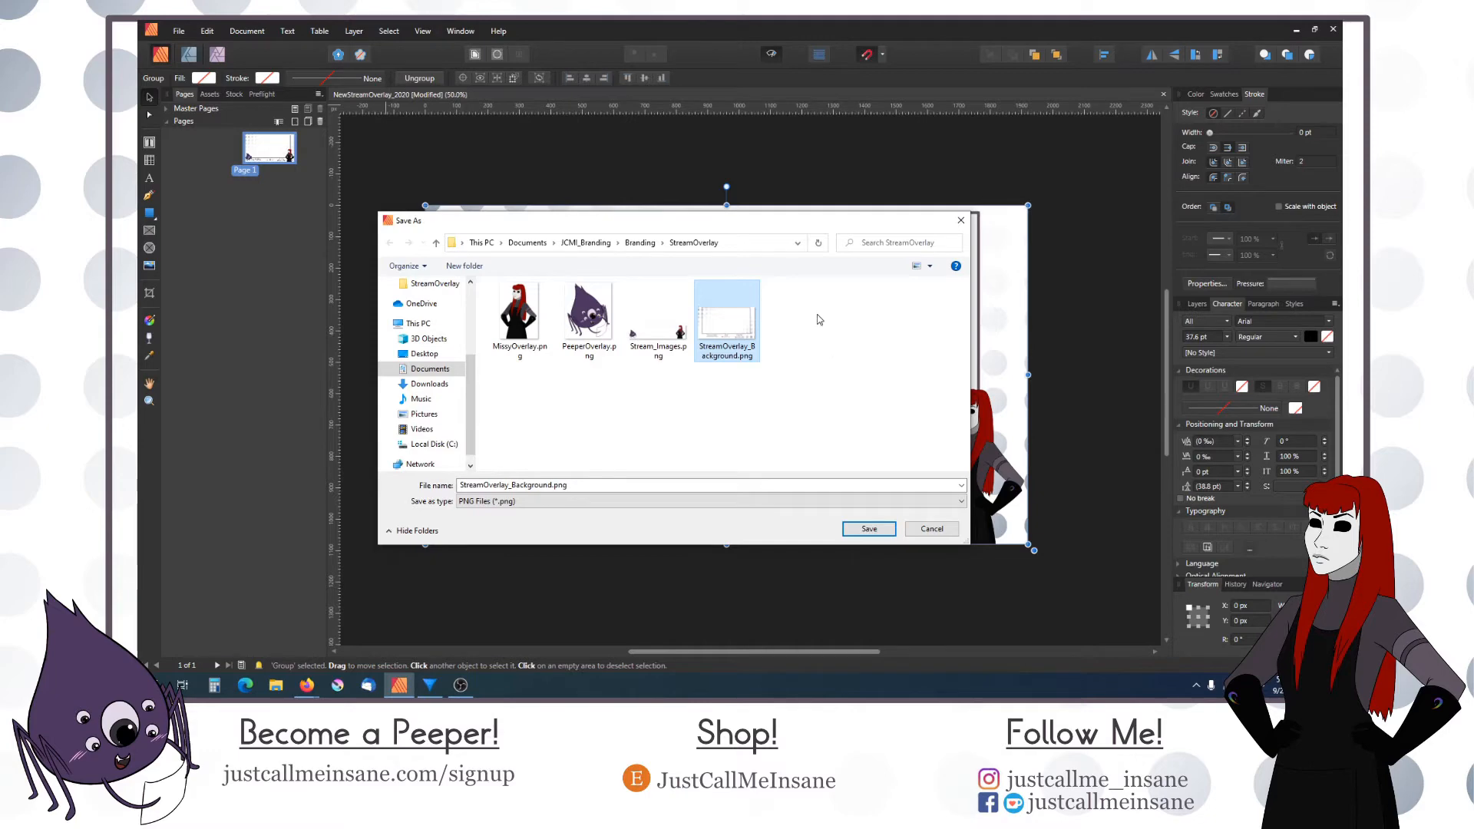
drag(815, 222, 853, 268)
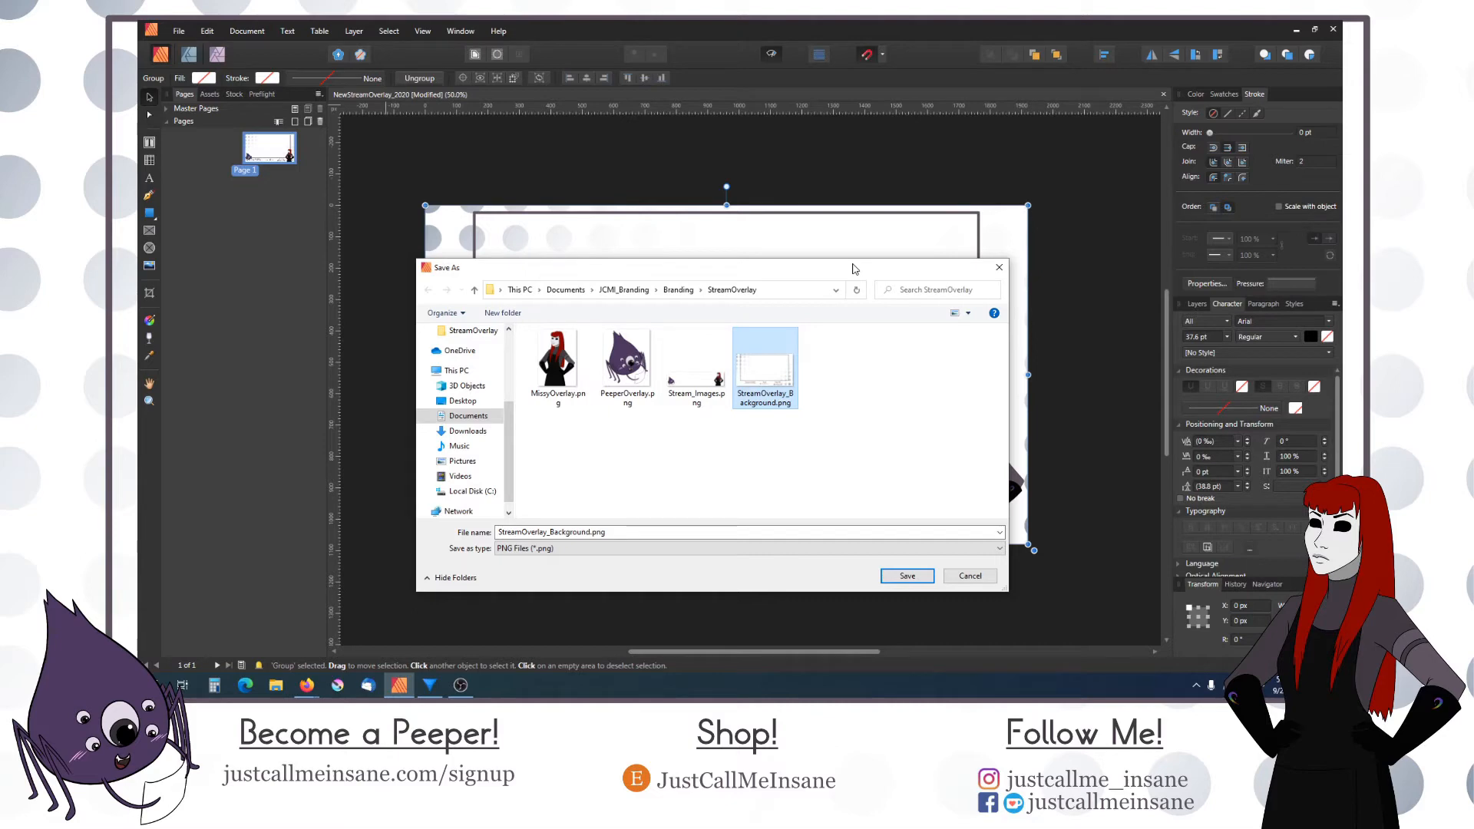
click(907, 576)
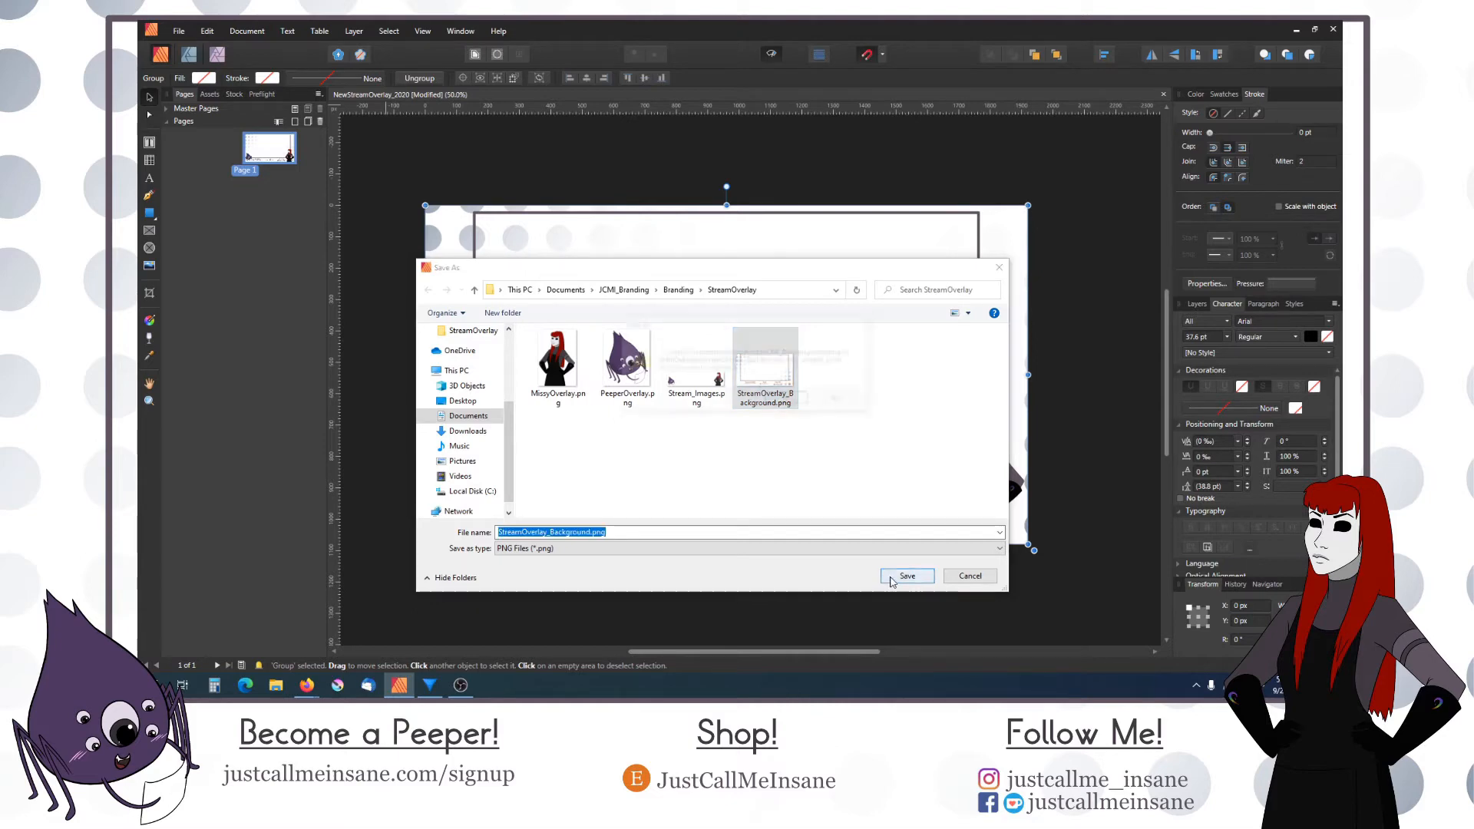
click(789, 400)
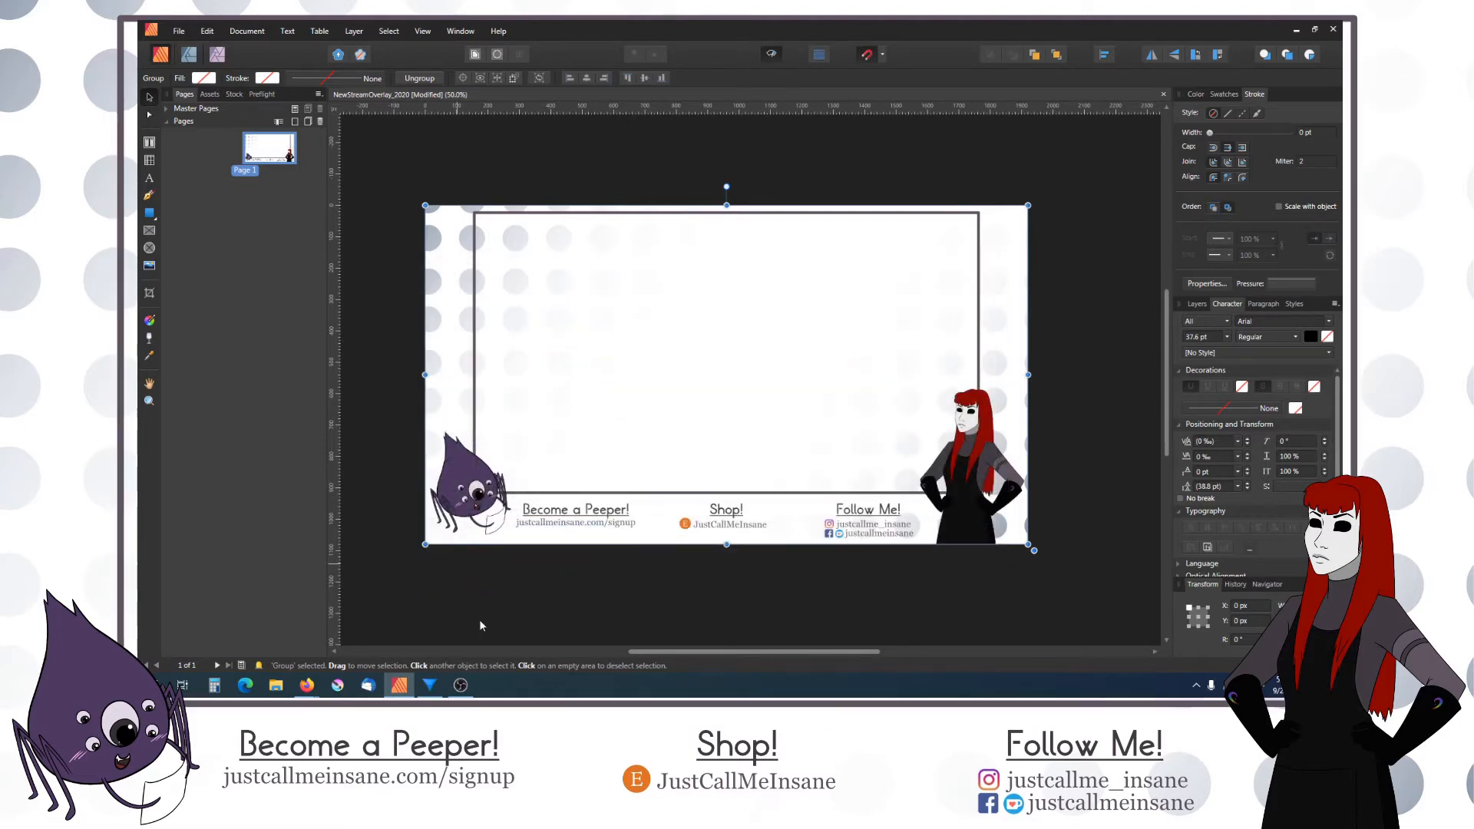
Step: Switch to OBS and enlarge the display capture from its lower-left and upper-right corners to fill the new frame
click(460, 685)
click(698, 271)
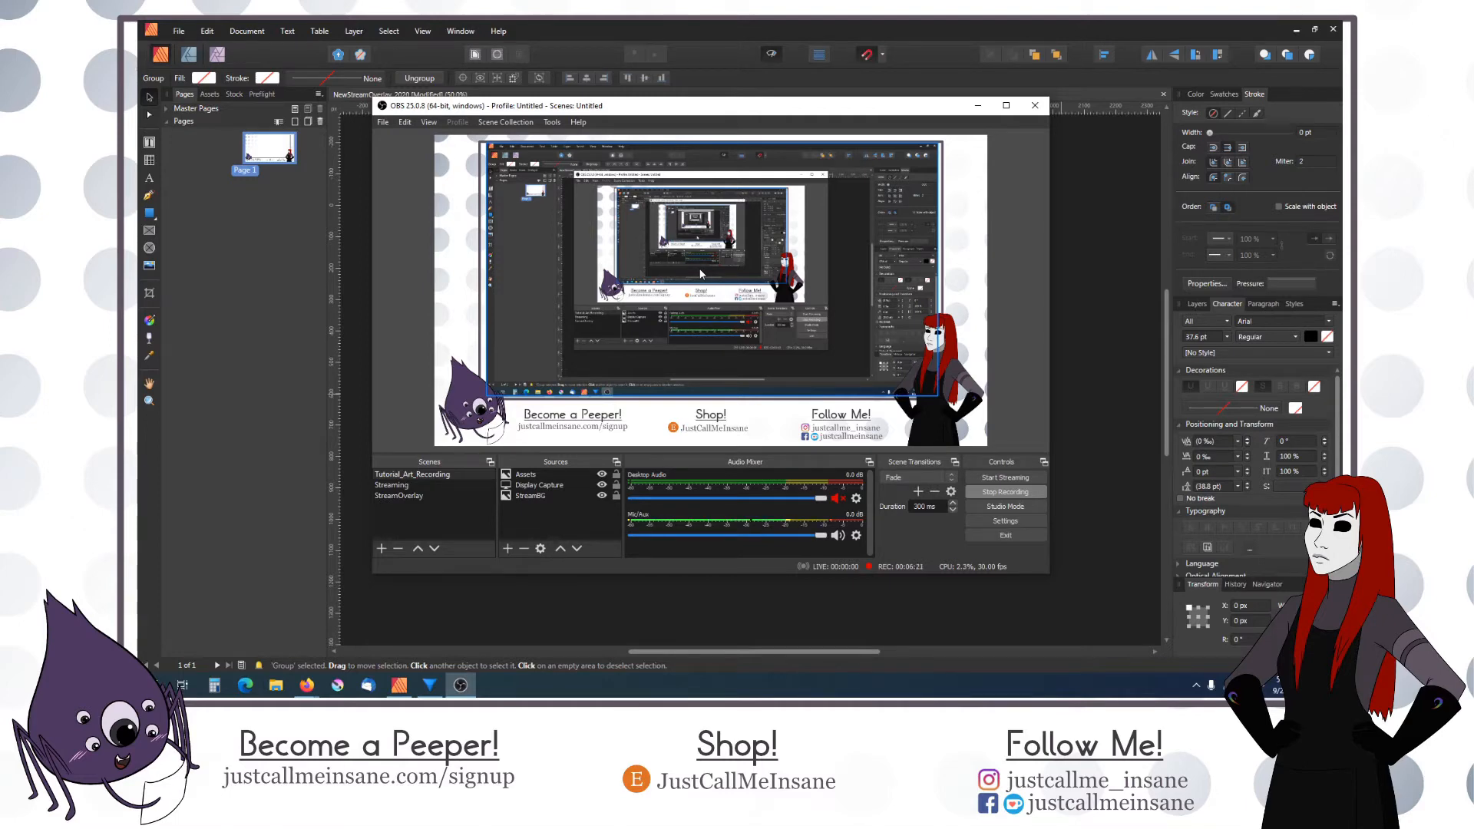
click(581, 292)
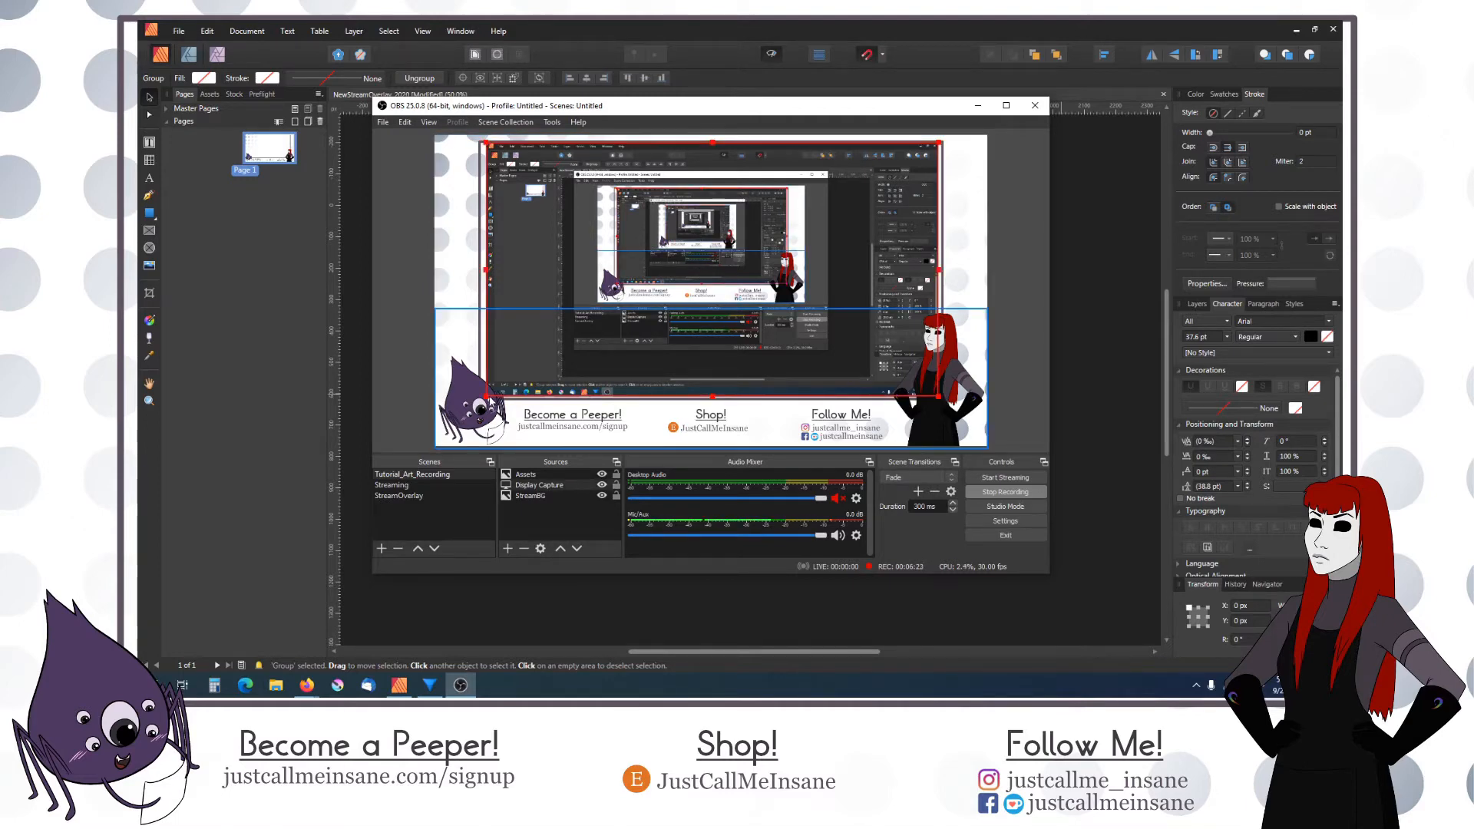
drag(491, 401, 471, 408)
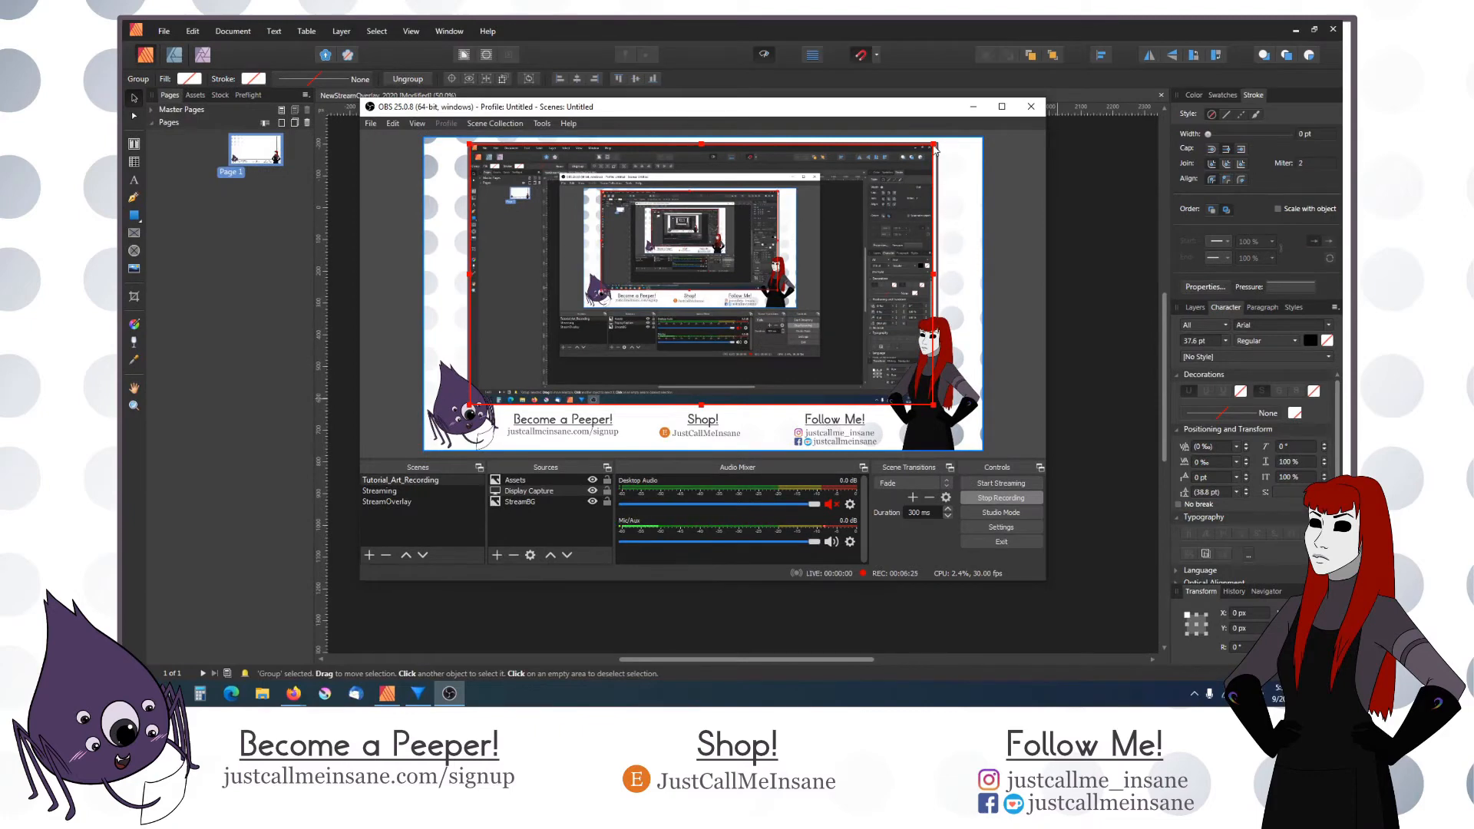
drag(936, 147, 946, 145)
click(1066, 378)
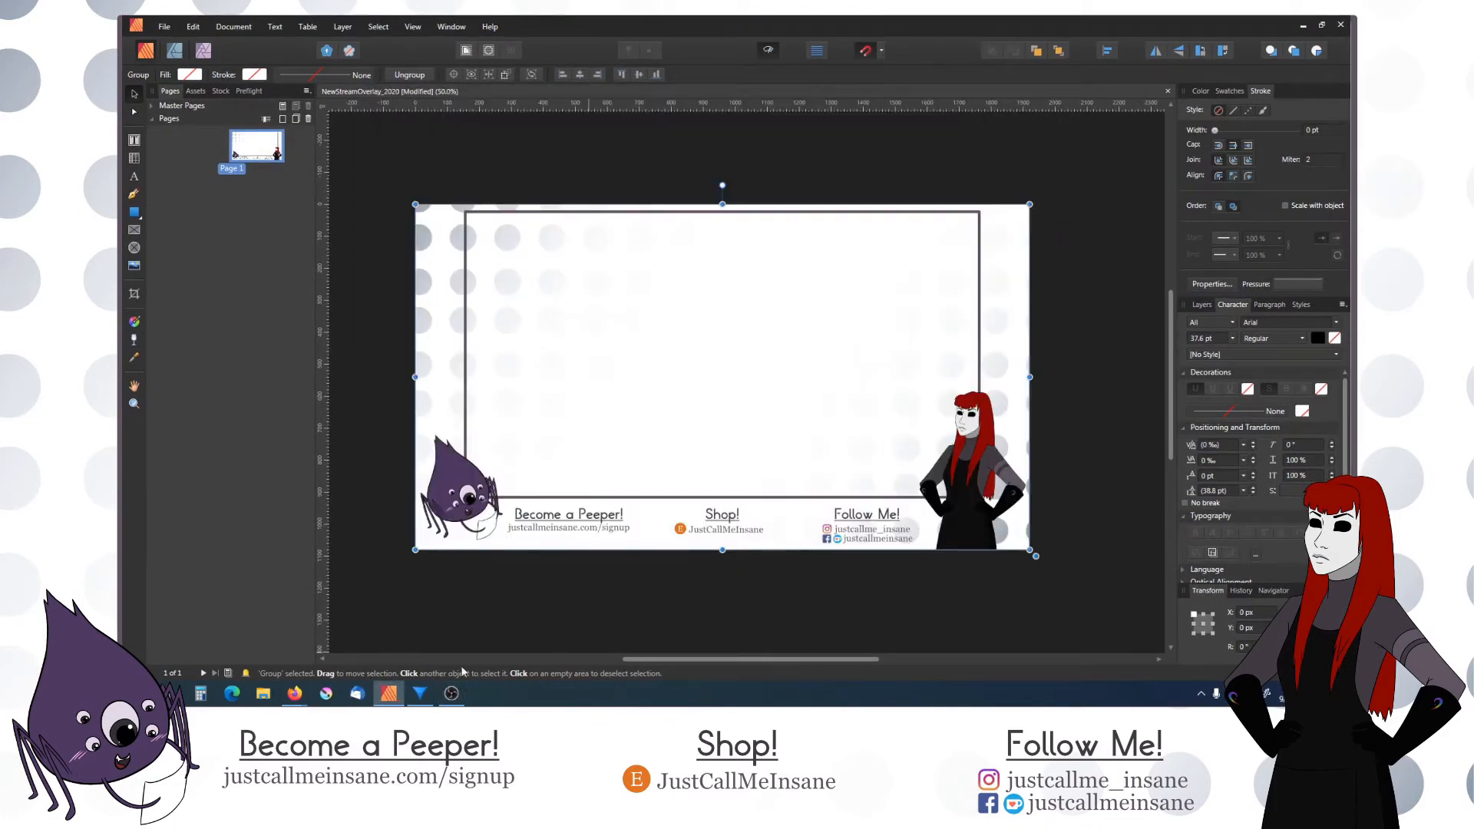
Step: Return to OBS, readjust the display capture's size from its upper-right corner and nudge it right within the frame
click(451, 694)
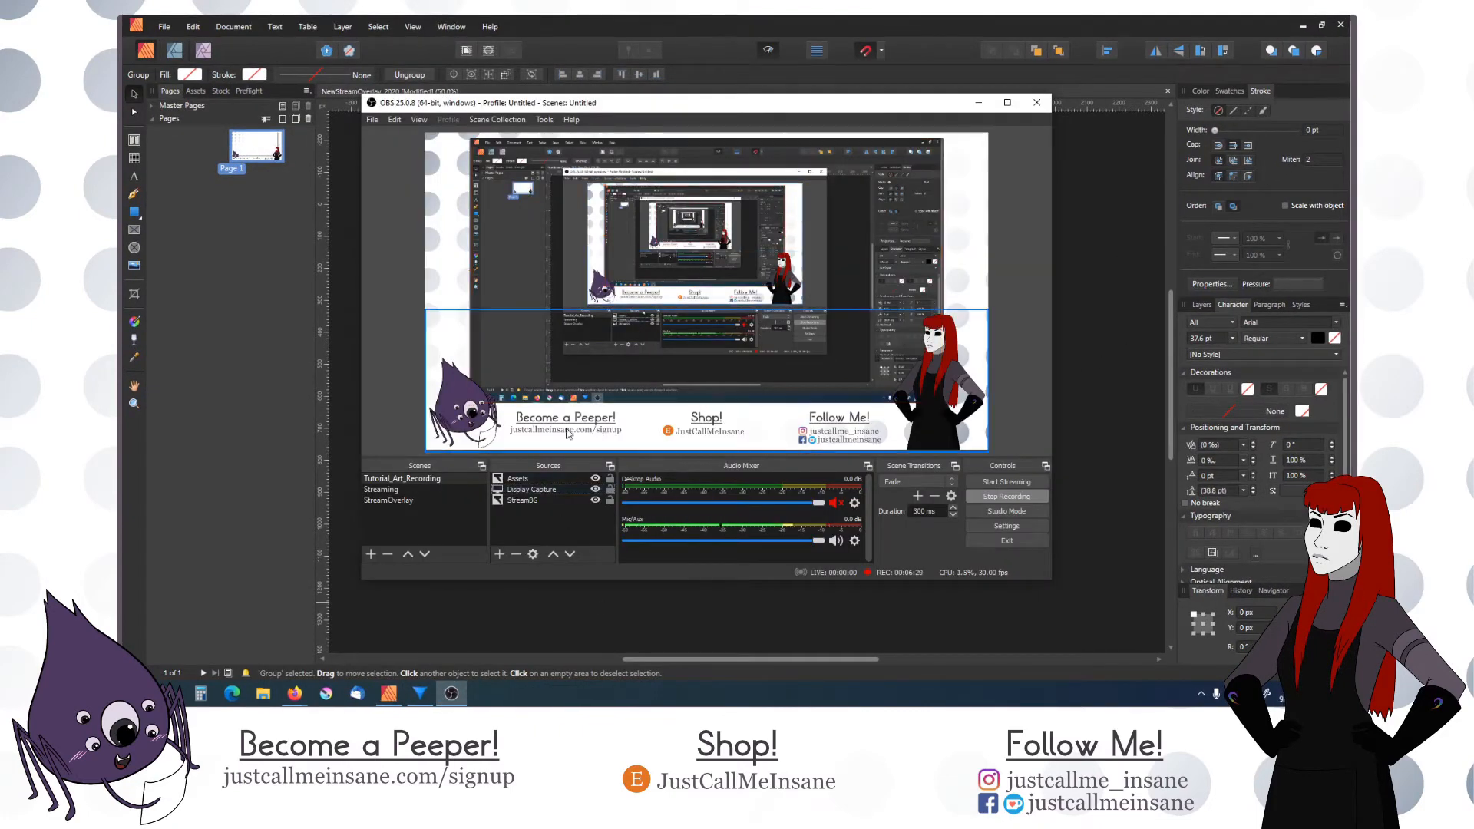
click(716, 332)
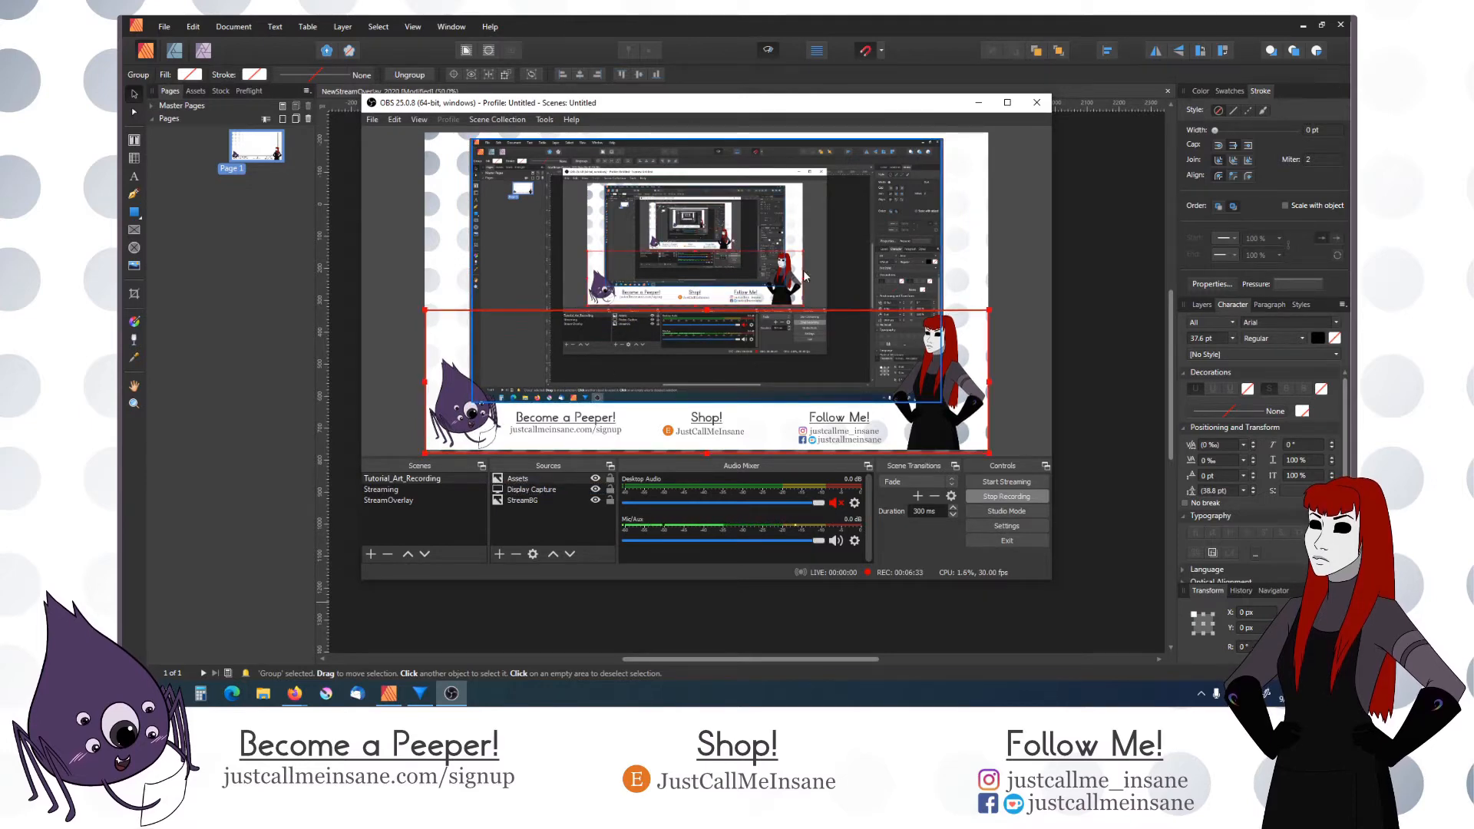
click(804, 276)
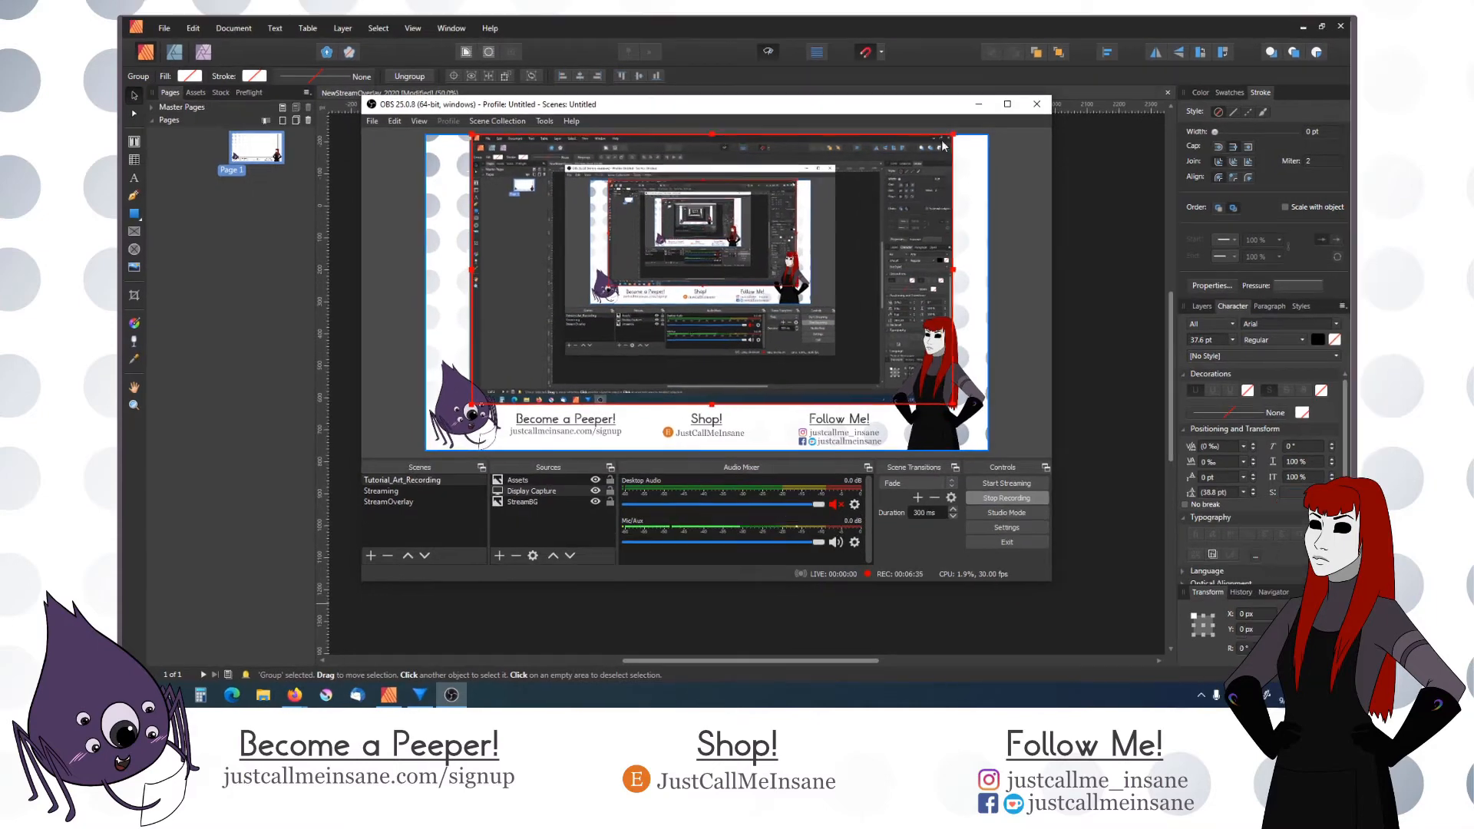
drag(942, 159, 927, 151)
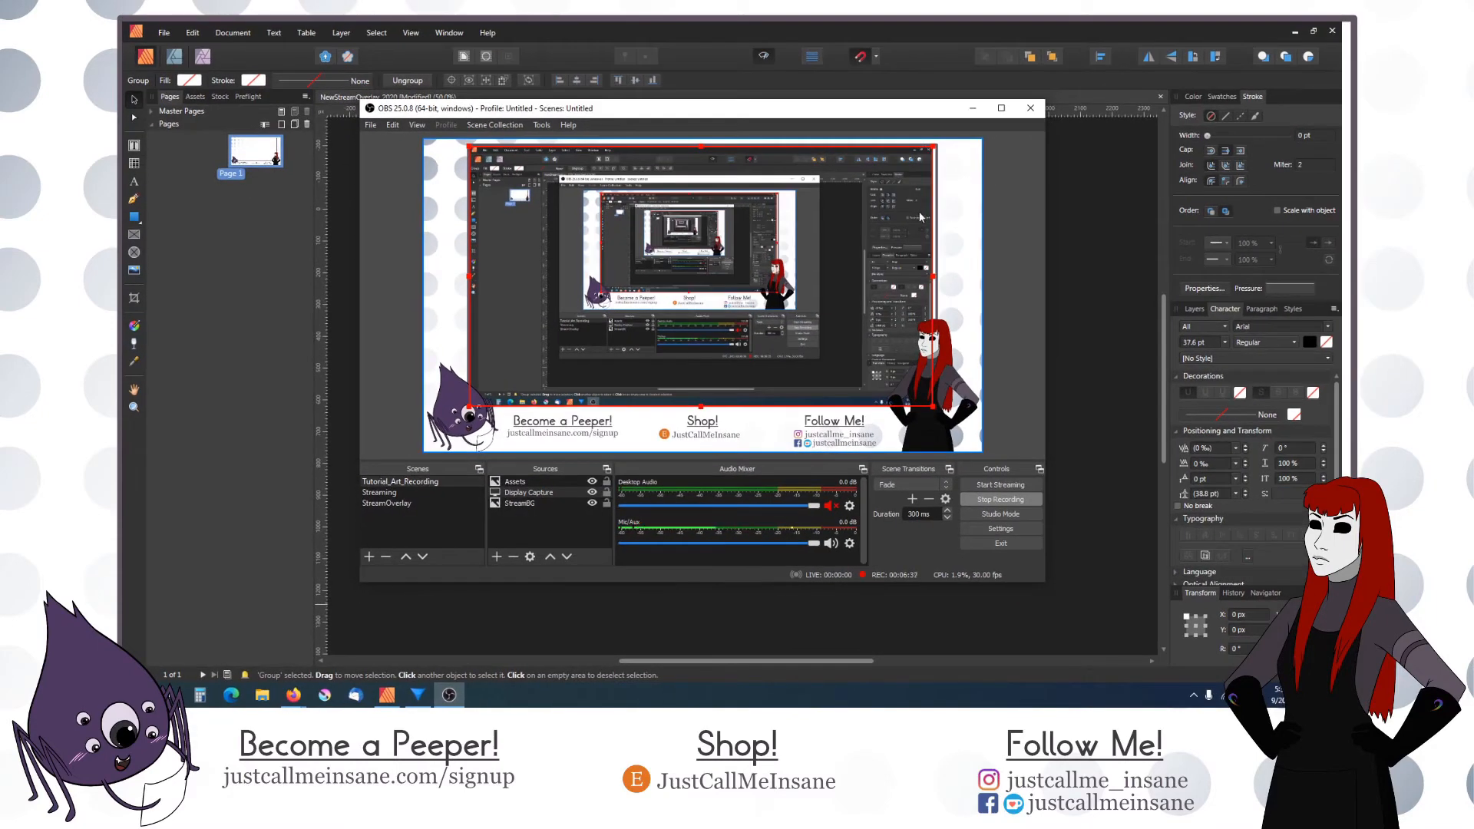
key(Right)
key(Right)
key(Right)
key(Right)
key(Right)
key(Right)
key(Right)
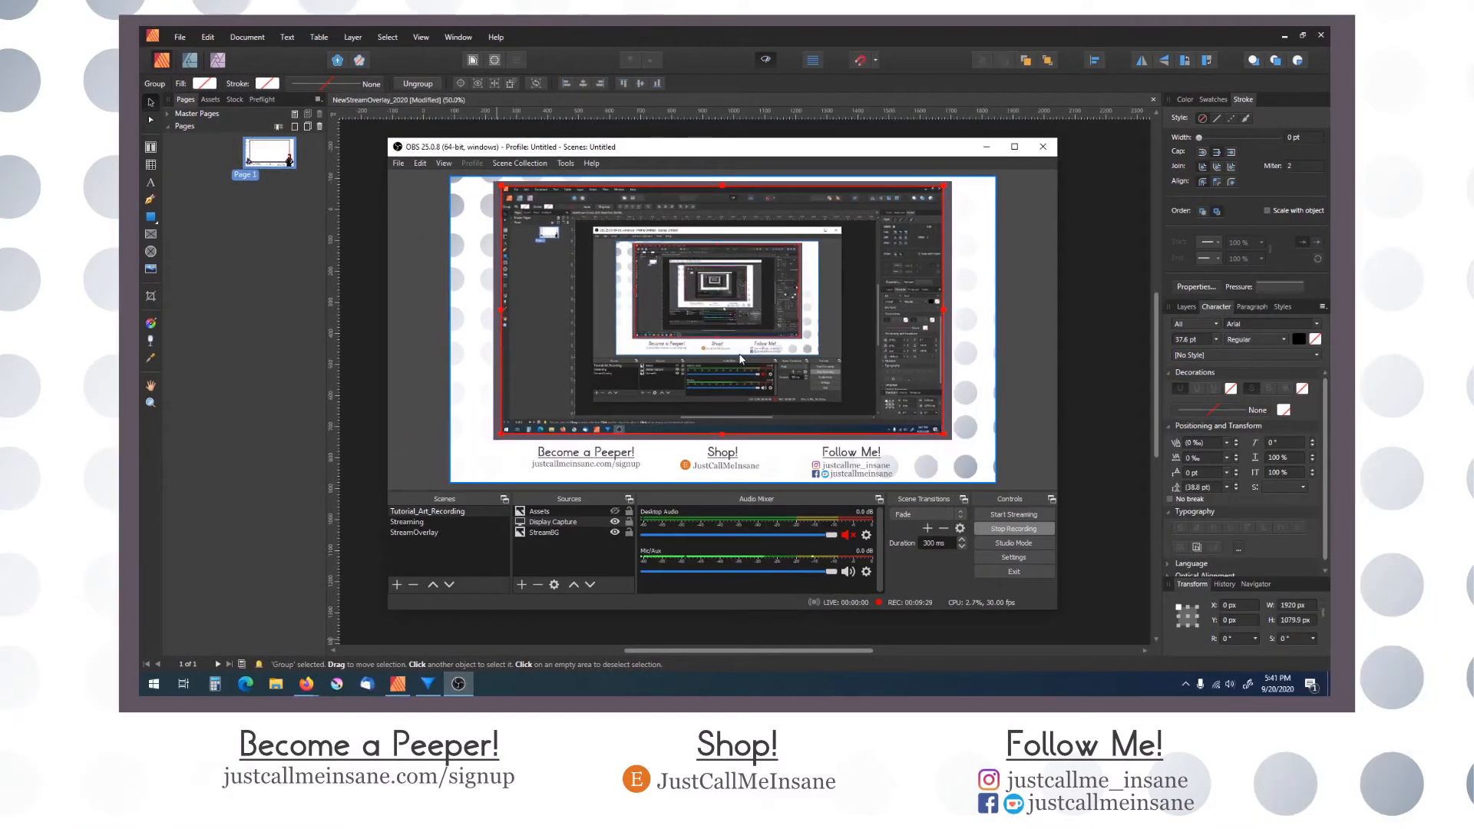
Step: Shift the display capture slightly down and nudge it right inside the frame, leaving it deselected
drag(738, 355, 739, 359)
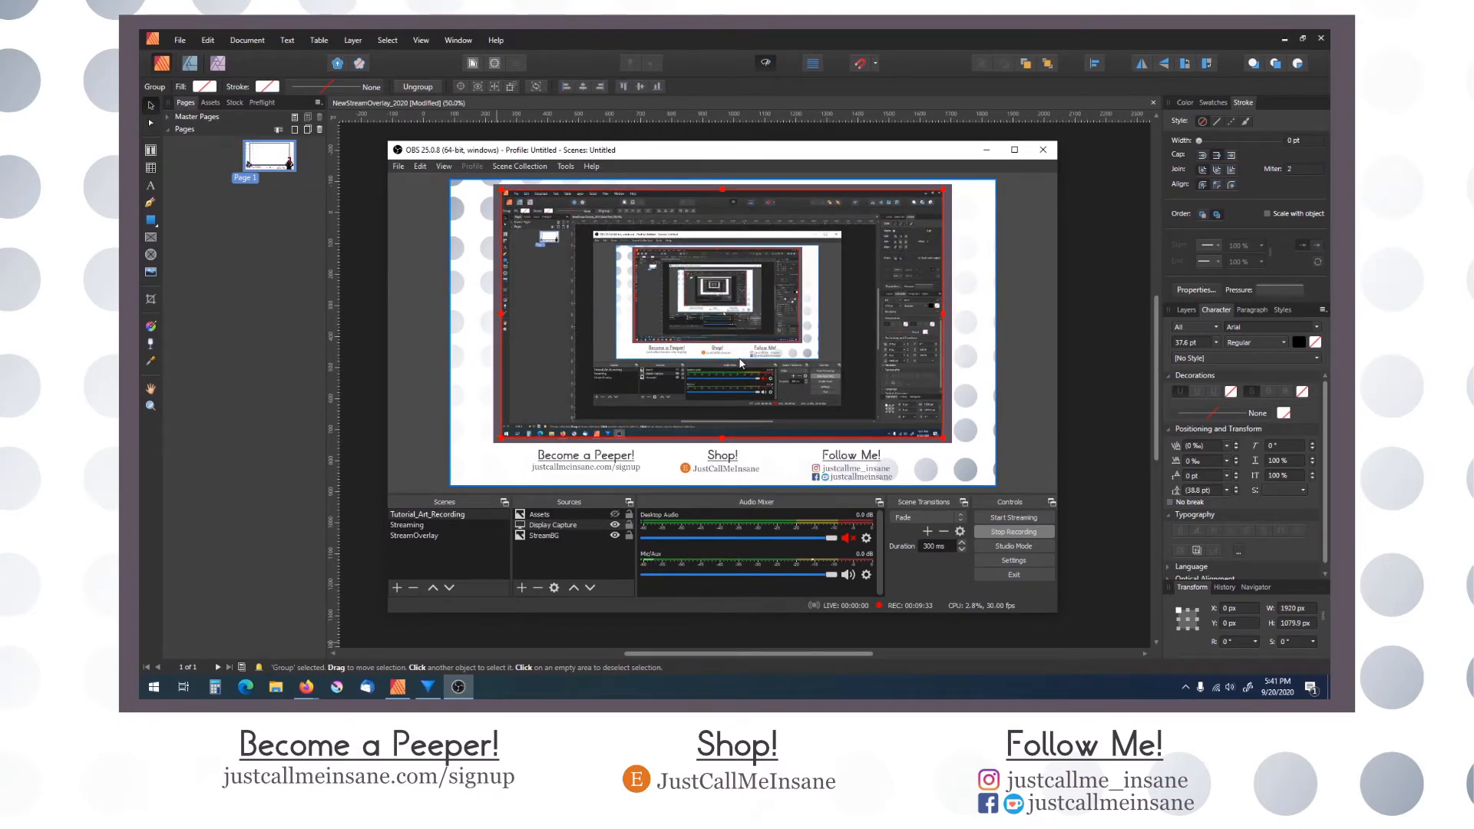
key(Right)
key(Right)
key(Right)
key(Right)
click(1025, 353)
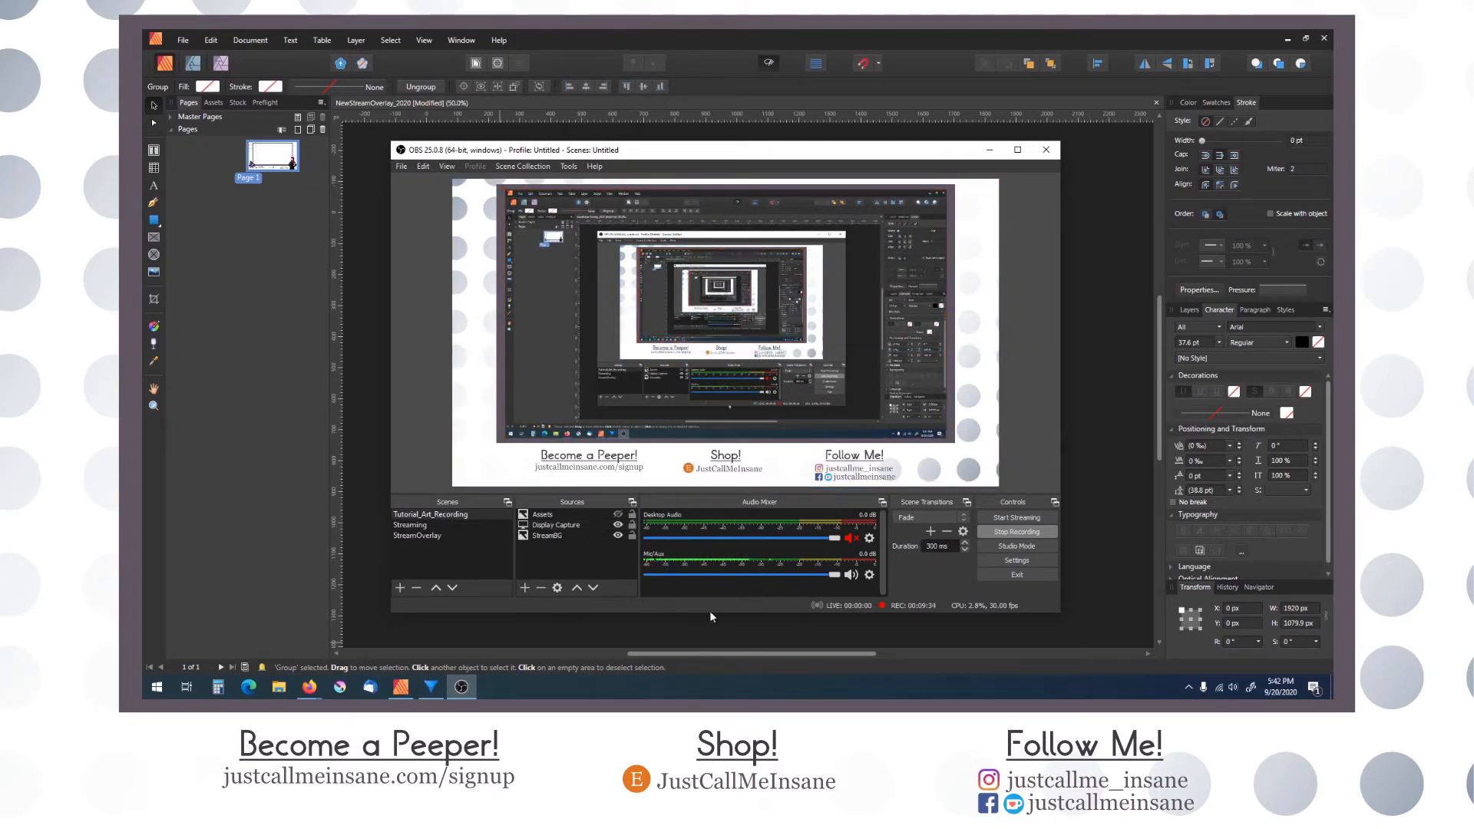
Step: Show the Assets source and enlarge the display capture from its upper-left corner toward the frame
click(618, 514)
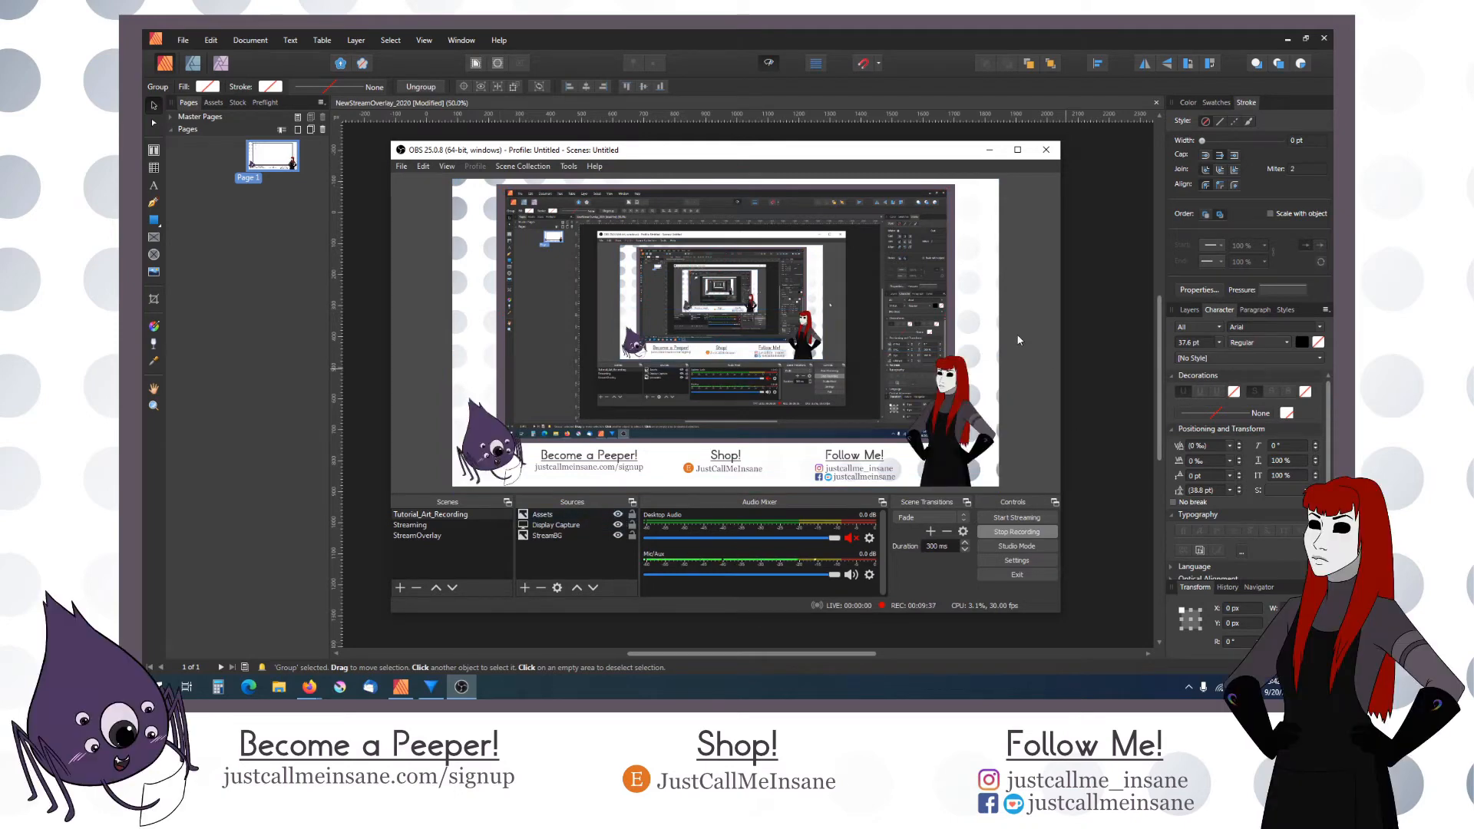
click(556, 359)
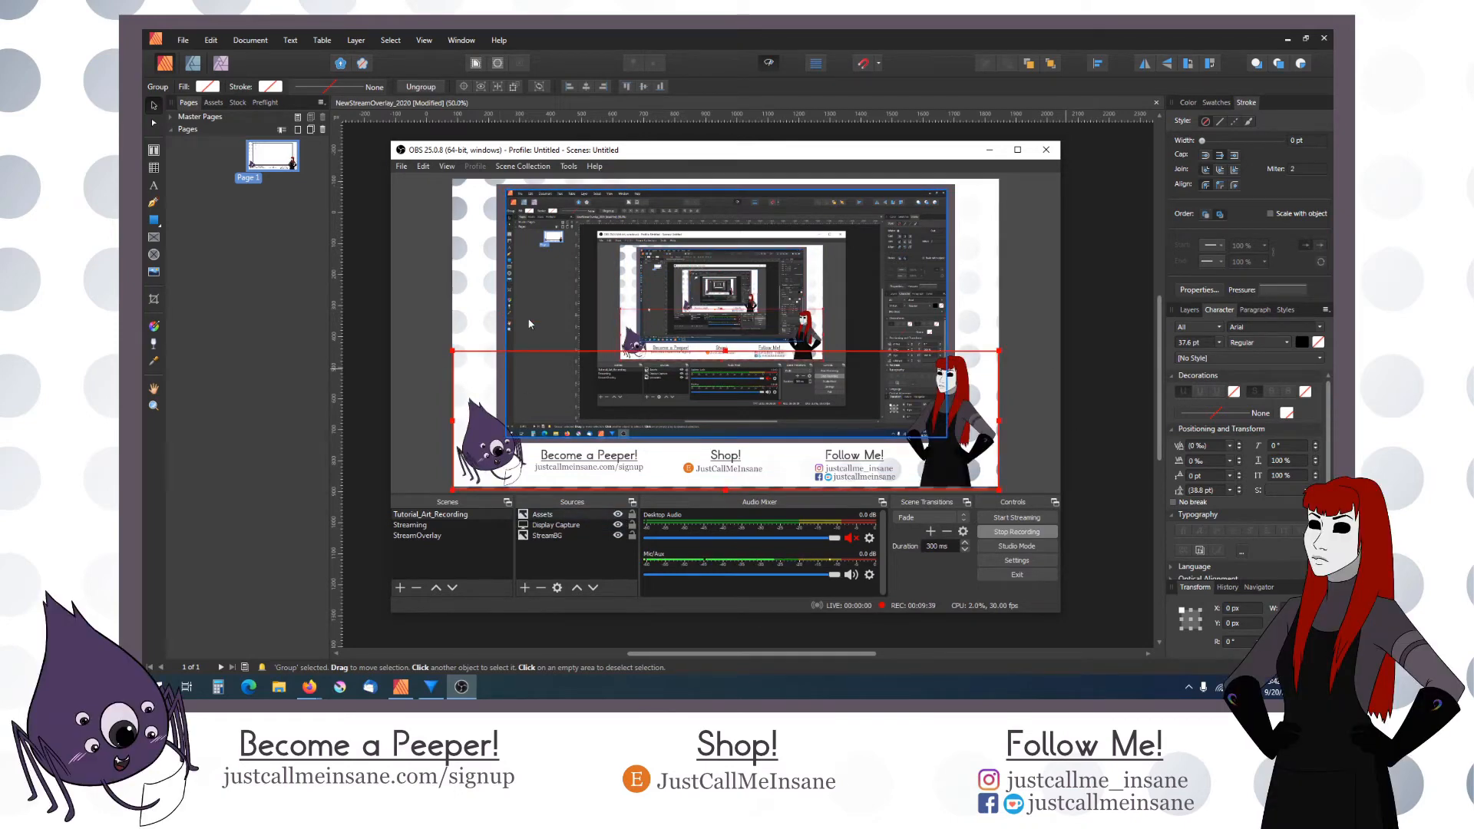
click(524, 393)
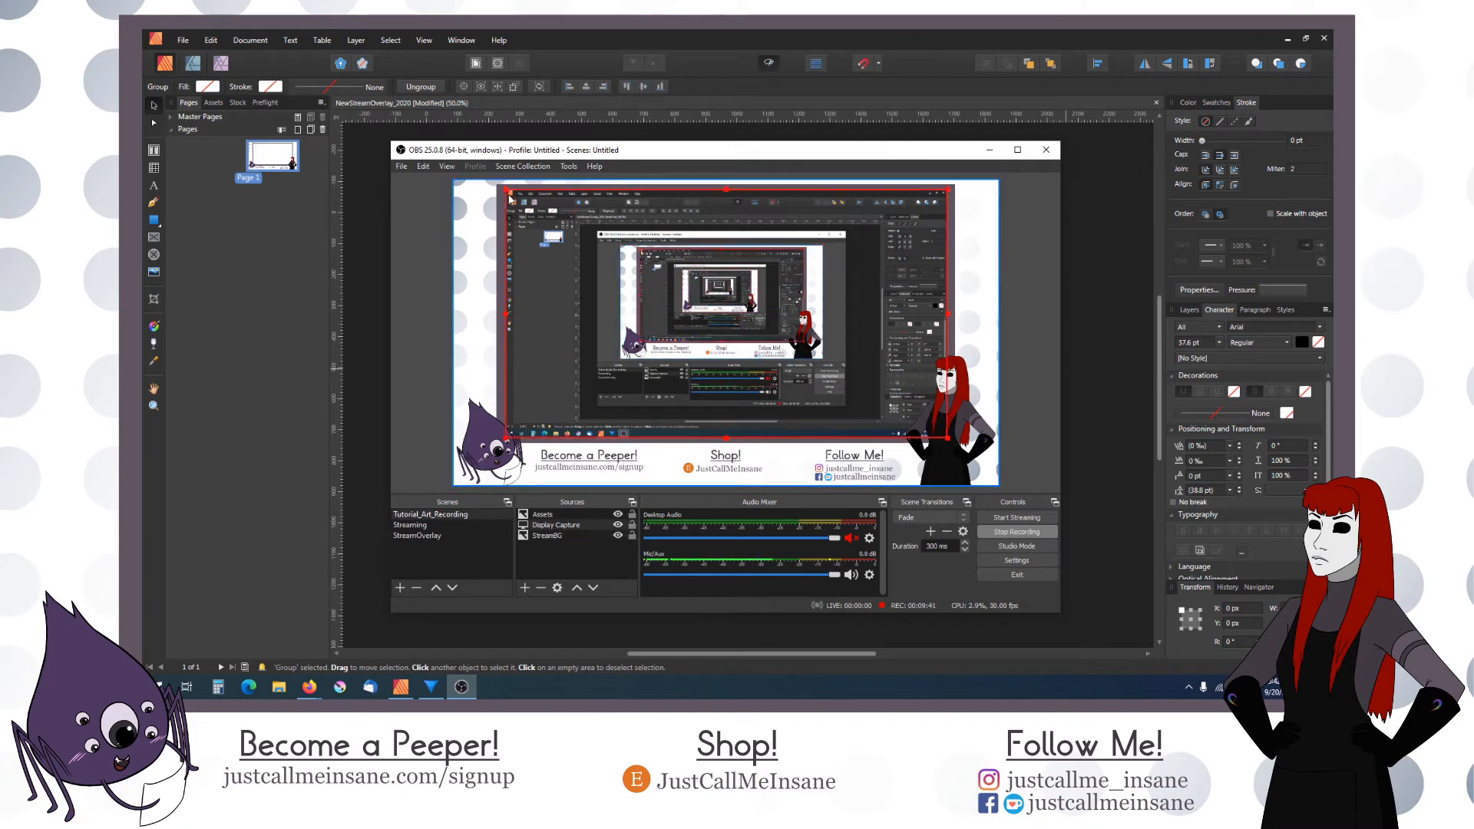
drag(506, 192, 499, 186)
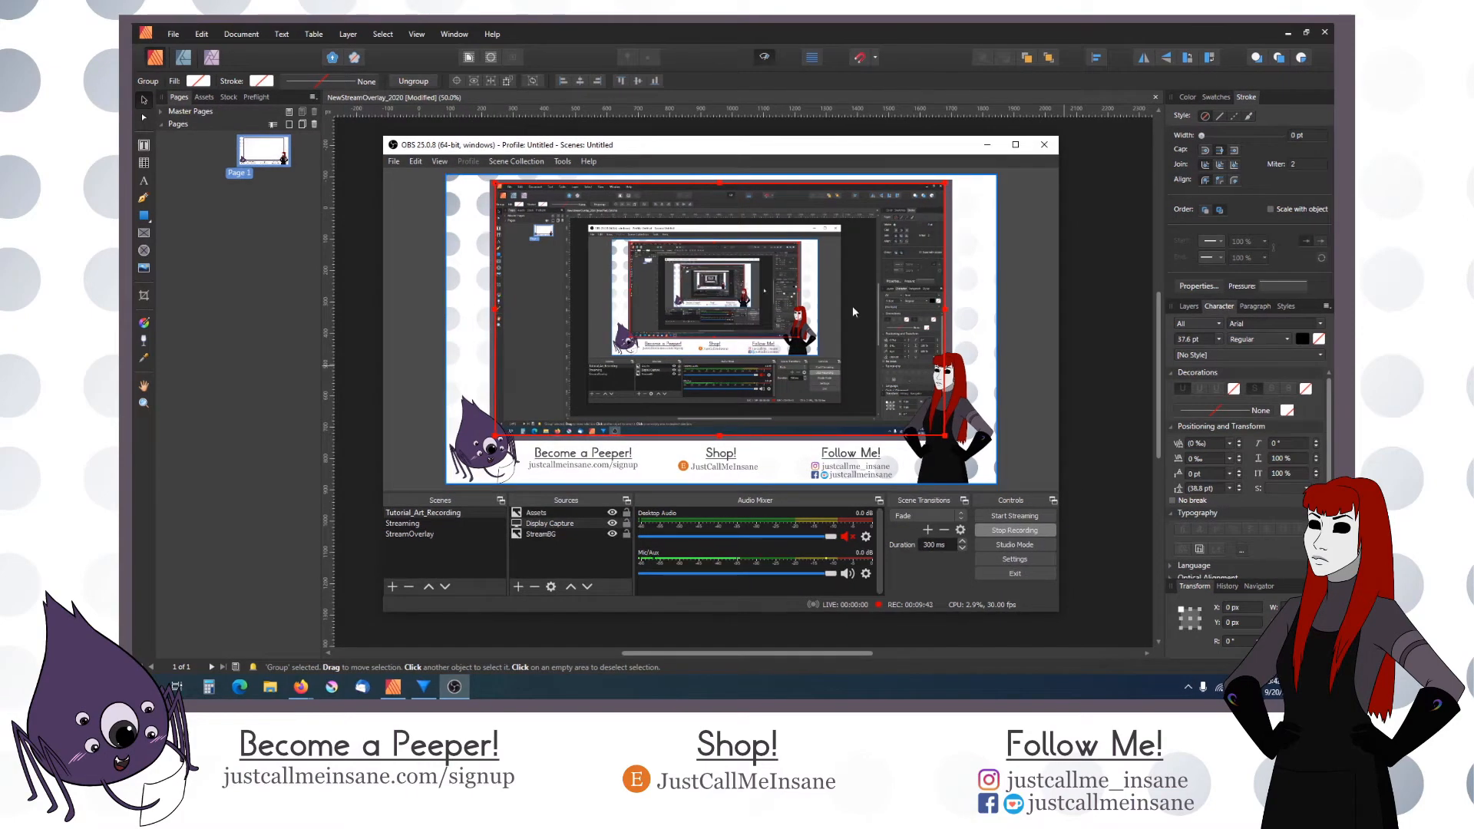
Step: Nudge the enlarged display capture right and down within the frame
key(Right)
key(Right)
key(Right)
key(Right)
key(Right)
key(Down)
key(Down)
key(Down)
key(Down)
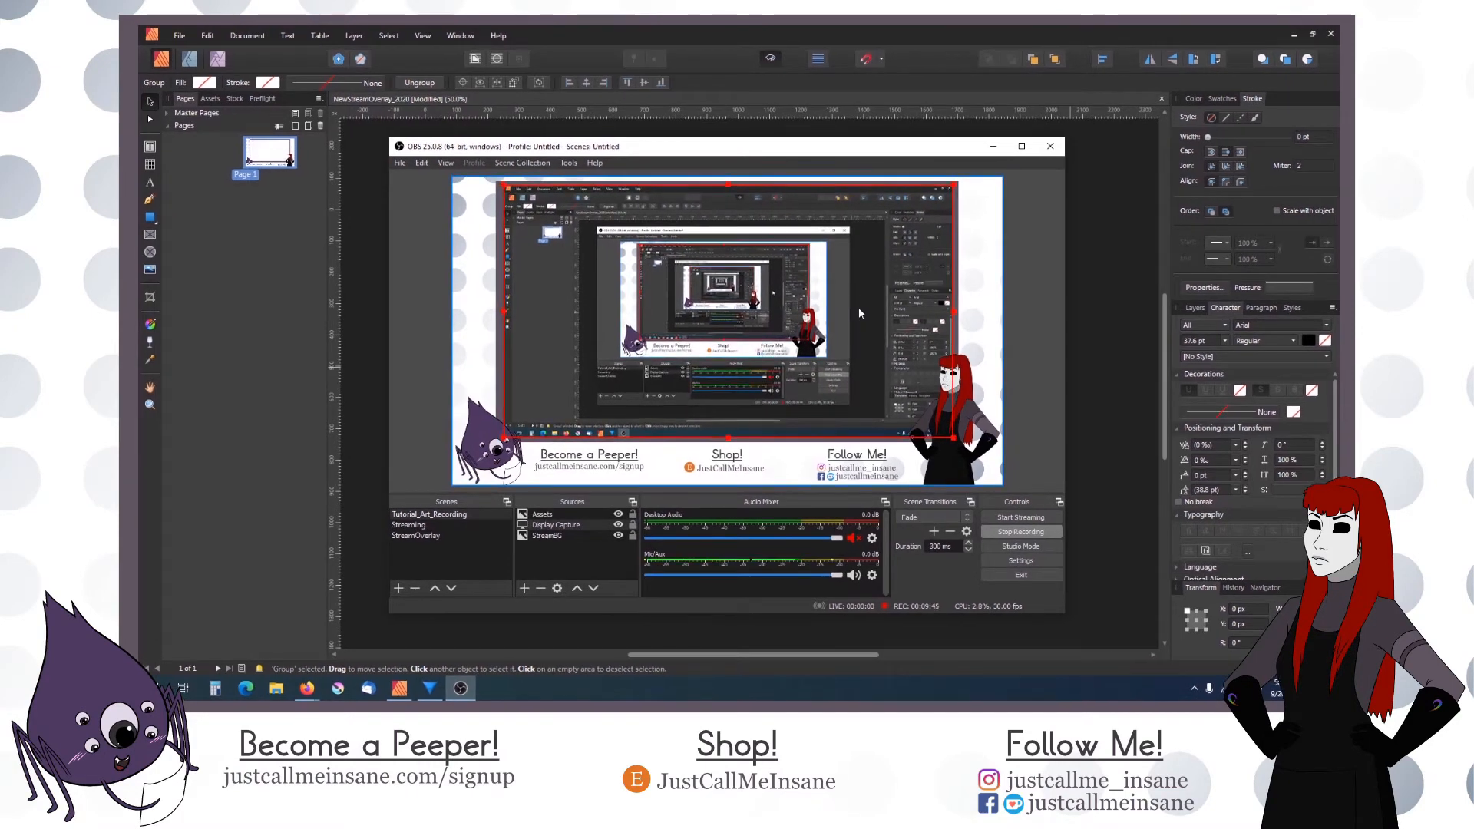
Step: Fine-tune the display capture's position with small nudges, shifting it slightly left and up so it sits evenly inside the frame
key(Left)
key(Left)
key(Down)
key(Left)
key(Left)
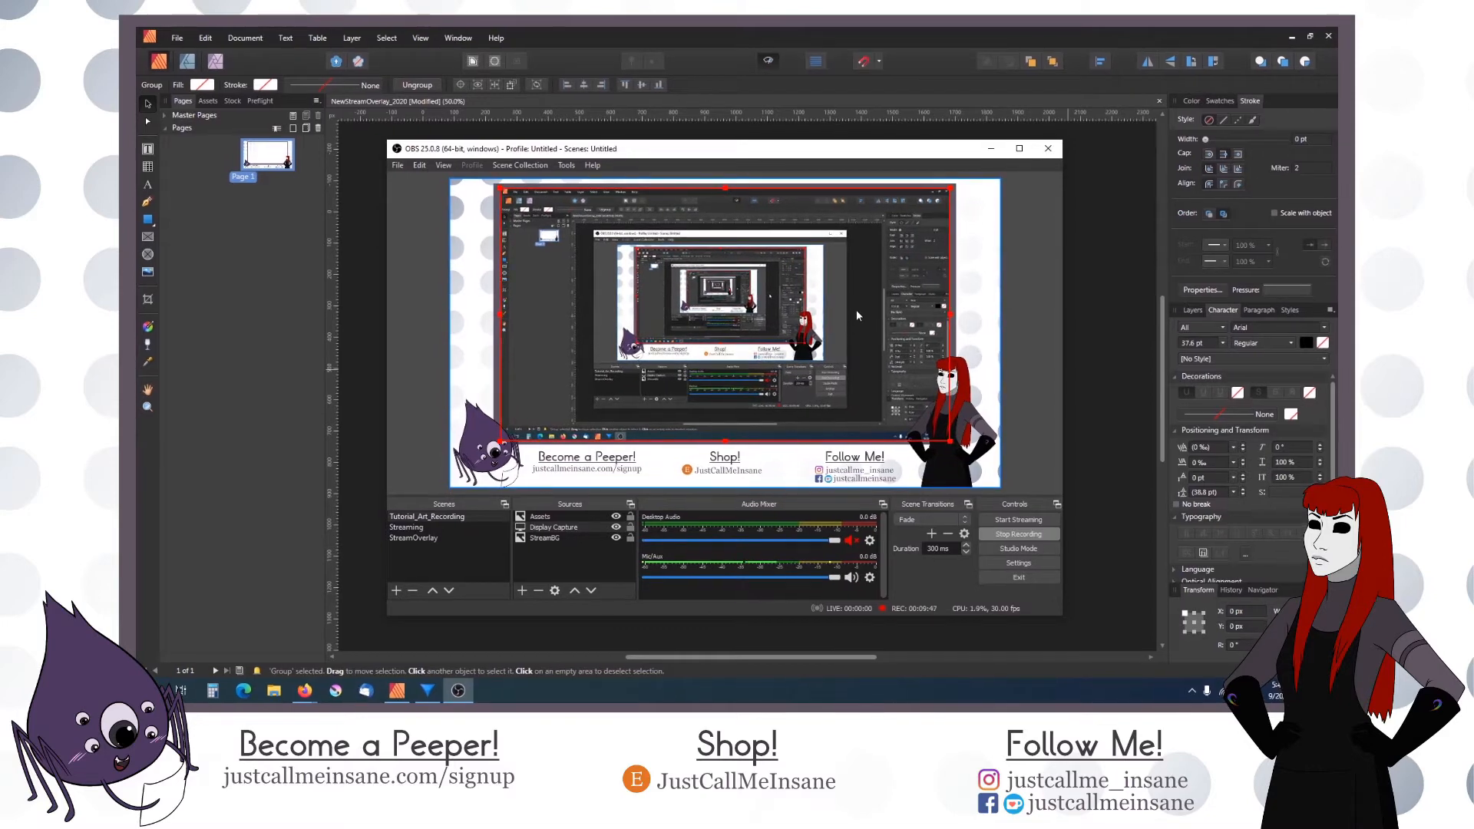
key(Right)
key(Up)
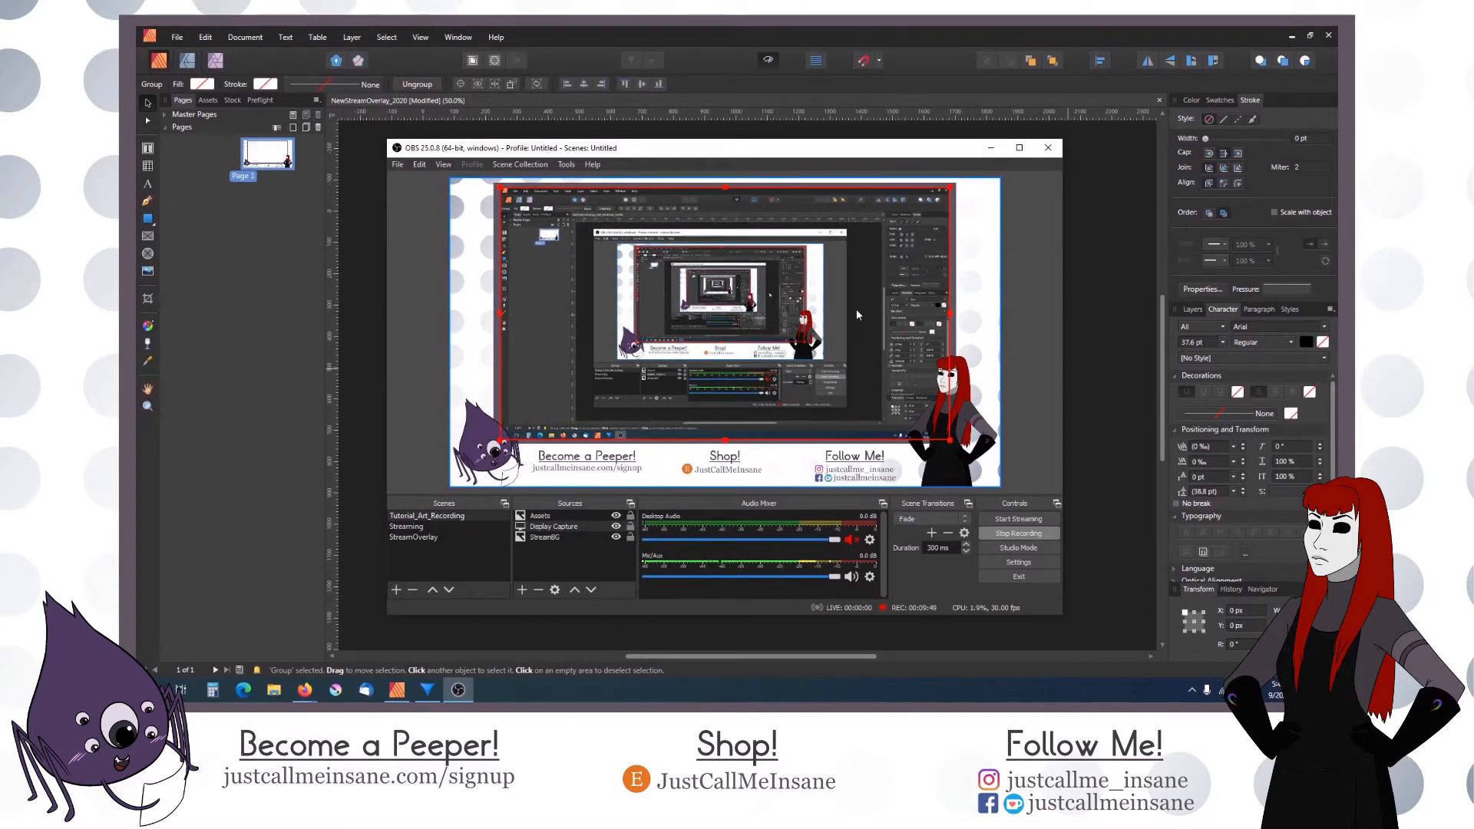
key(Up)
key(Up)
key(Right)
click(1037, 311)
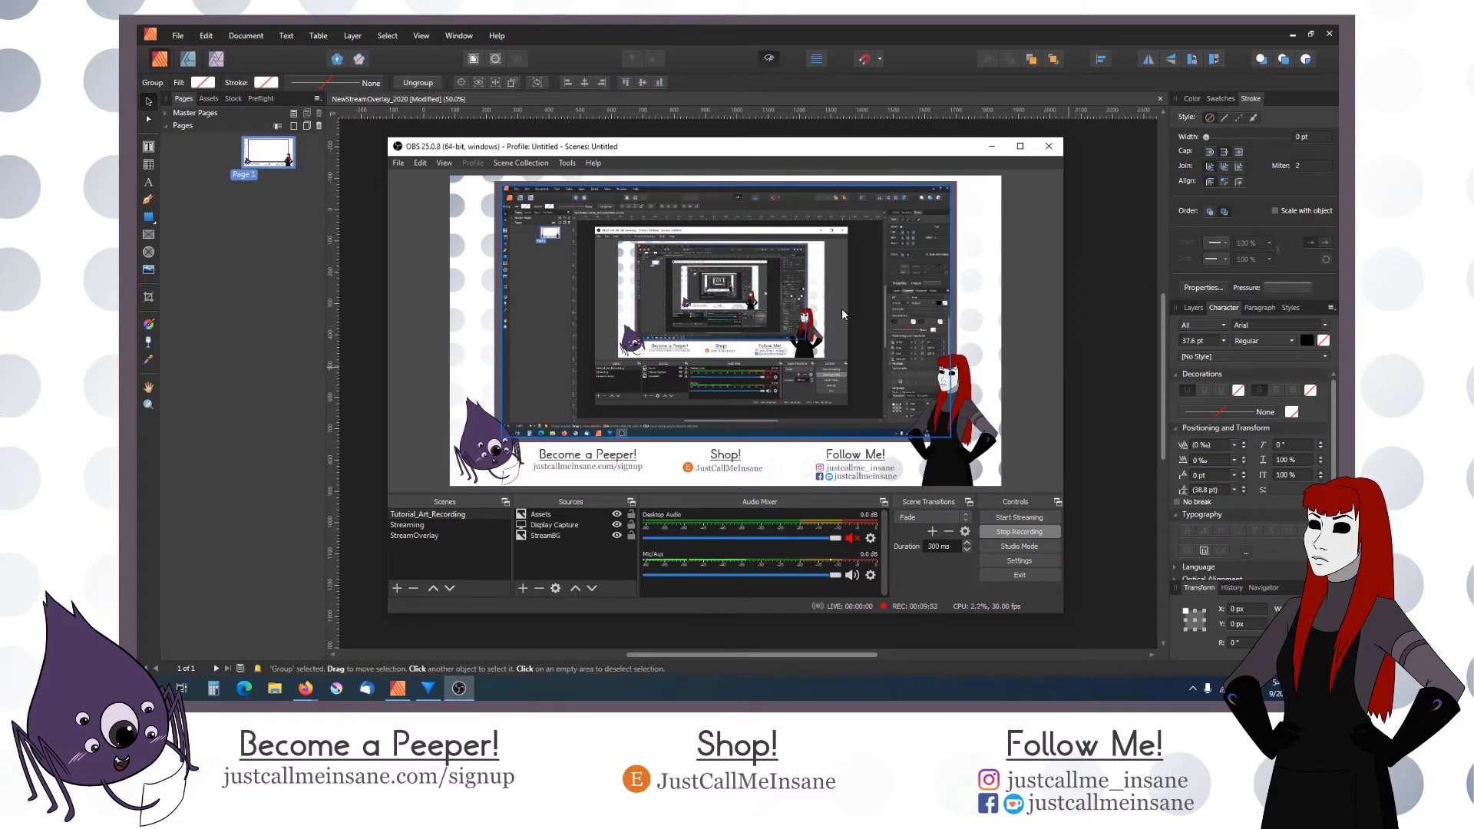
click(842, 307)
key(Left)
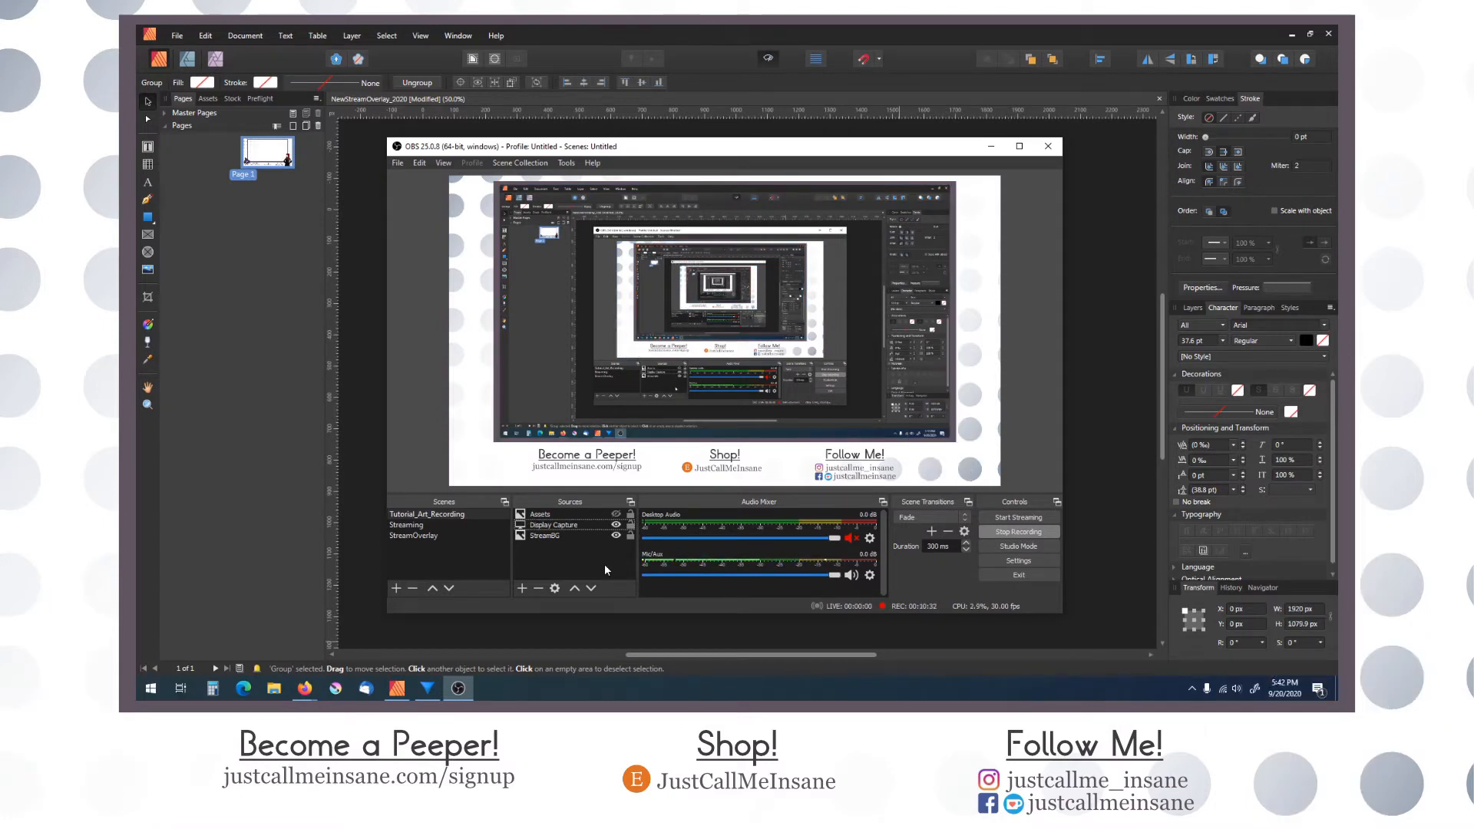
Step: Show the Assets source over the display capture and hide it again
click(615, 517)
click(614, 517)
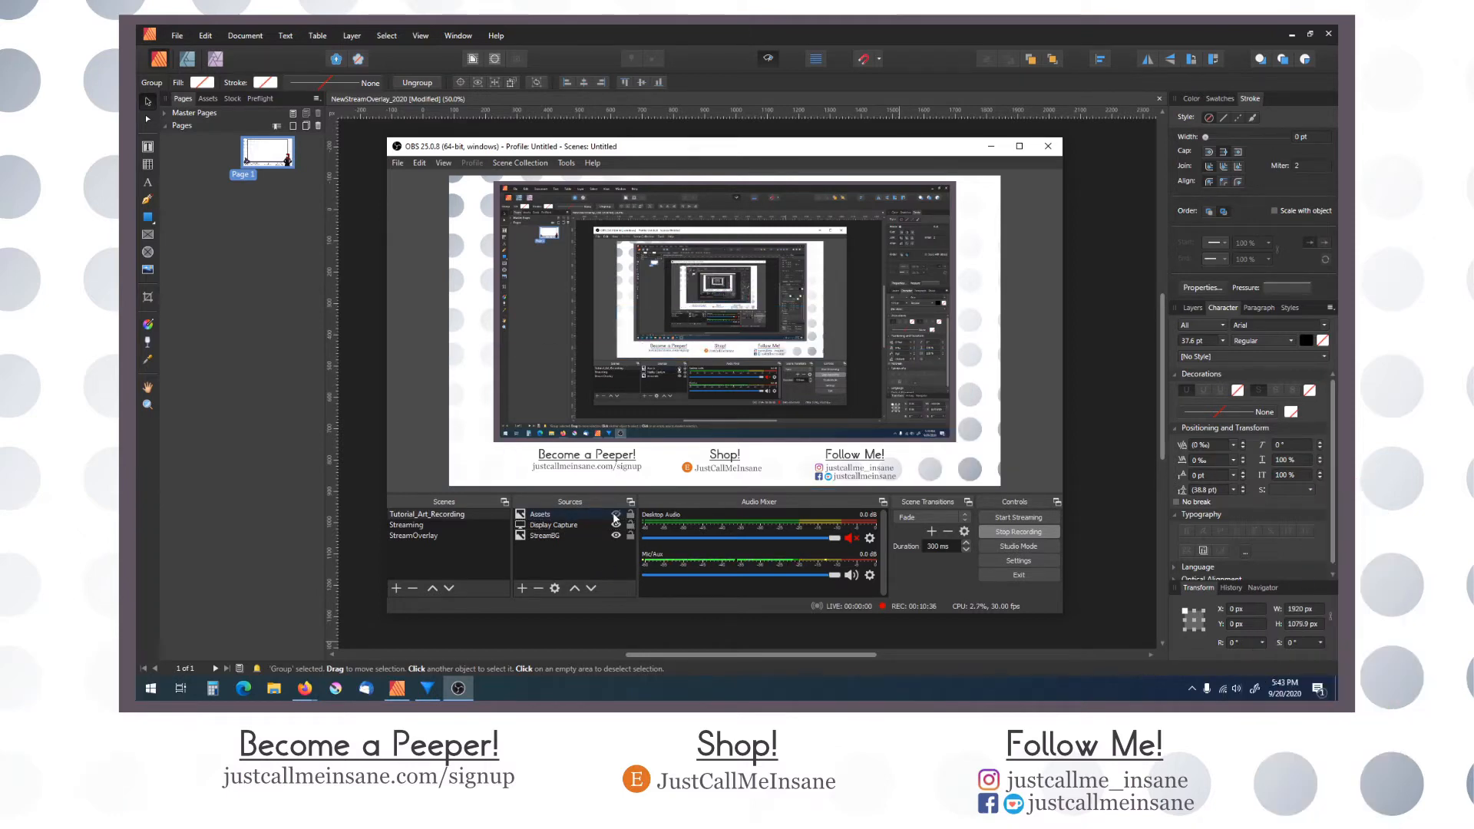
Step: Toggle the Assets source's visibility several times and leave it shown over the display capture
double_click(614, 517)
click(616, 518)
double_click(616, 521)
double_click(616, 521)
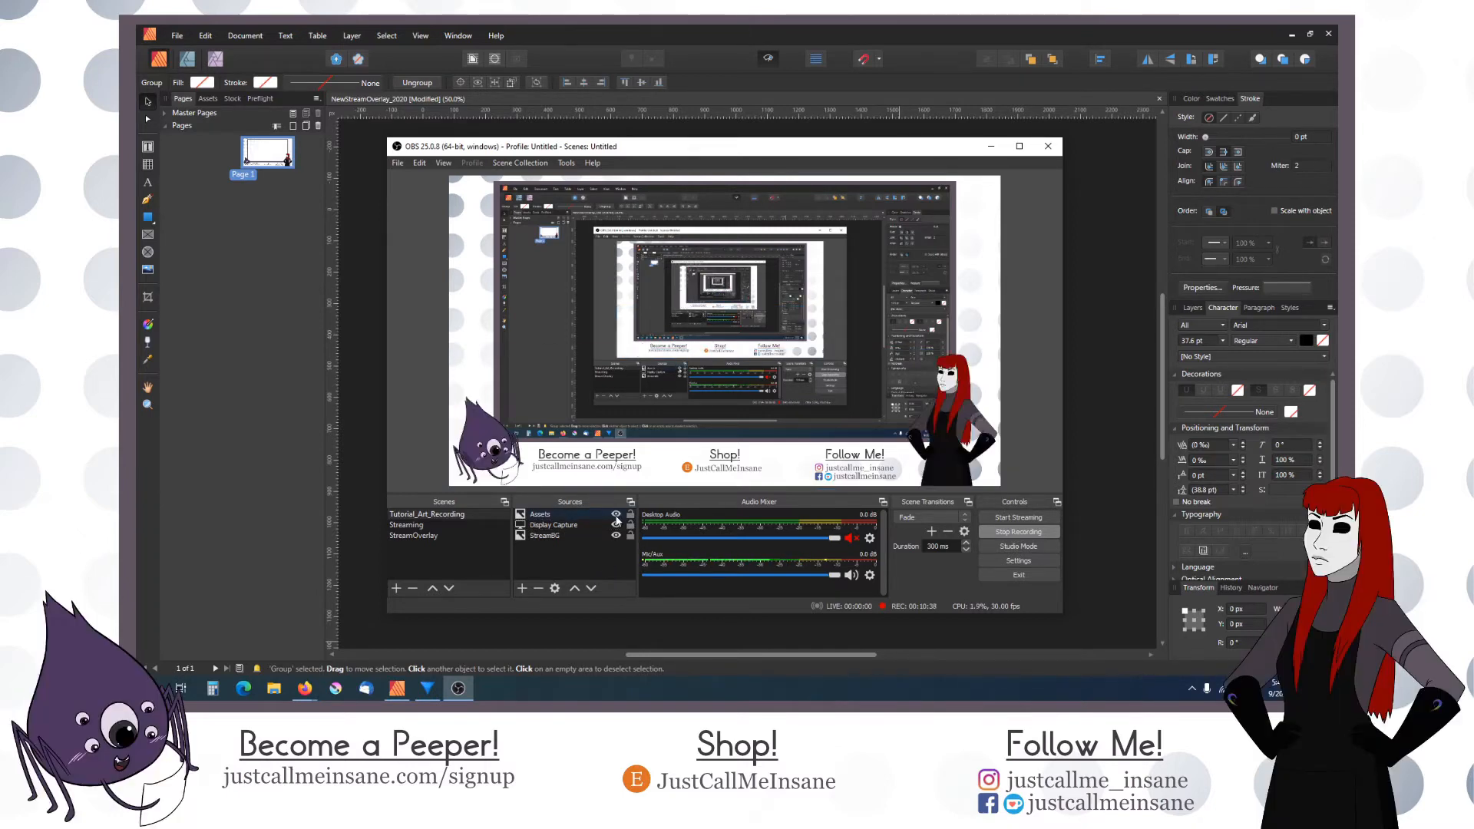
double_click(617, 521)
click(616, 520)
click(616, 521)
click(616, 520)
click(617, 520)
Step: Select the Assets source to check its bounds in the preview
click(538, 513)
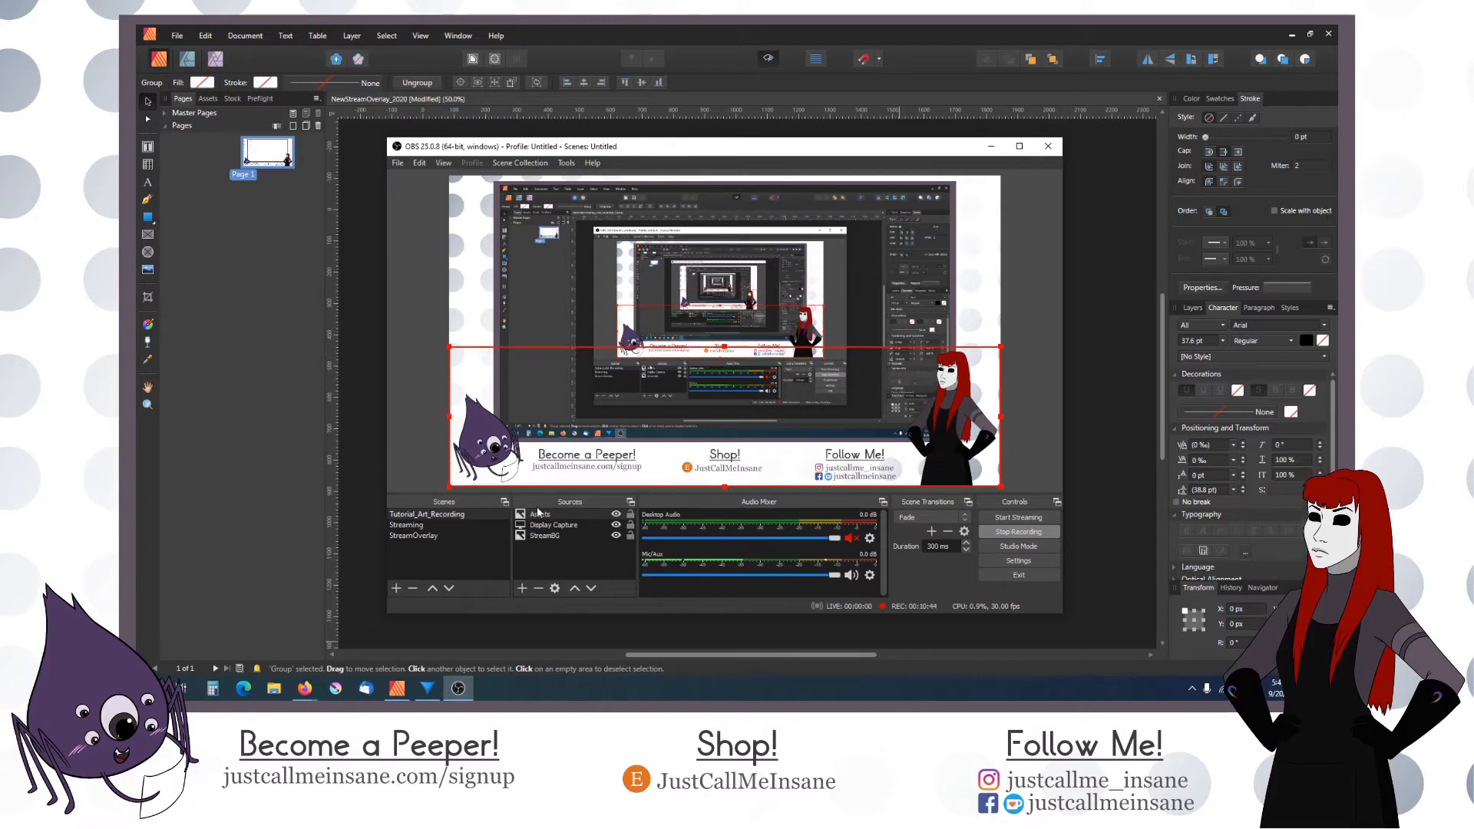
click(401, 431)
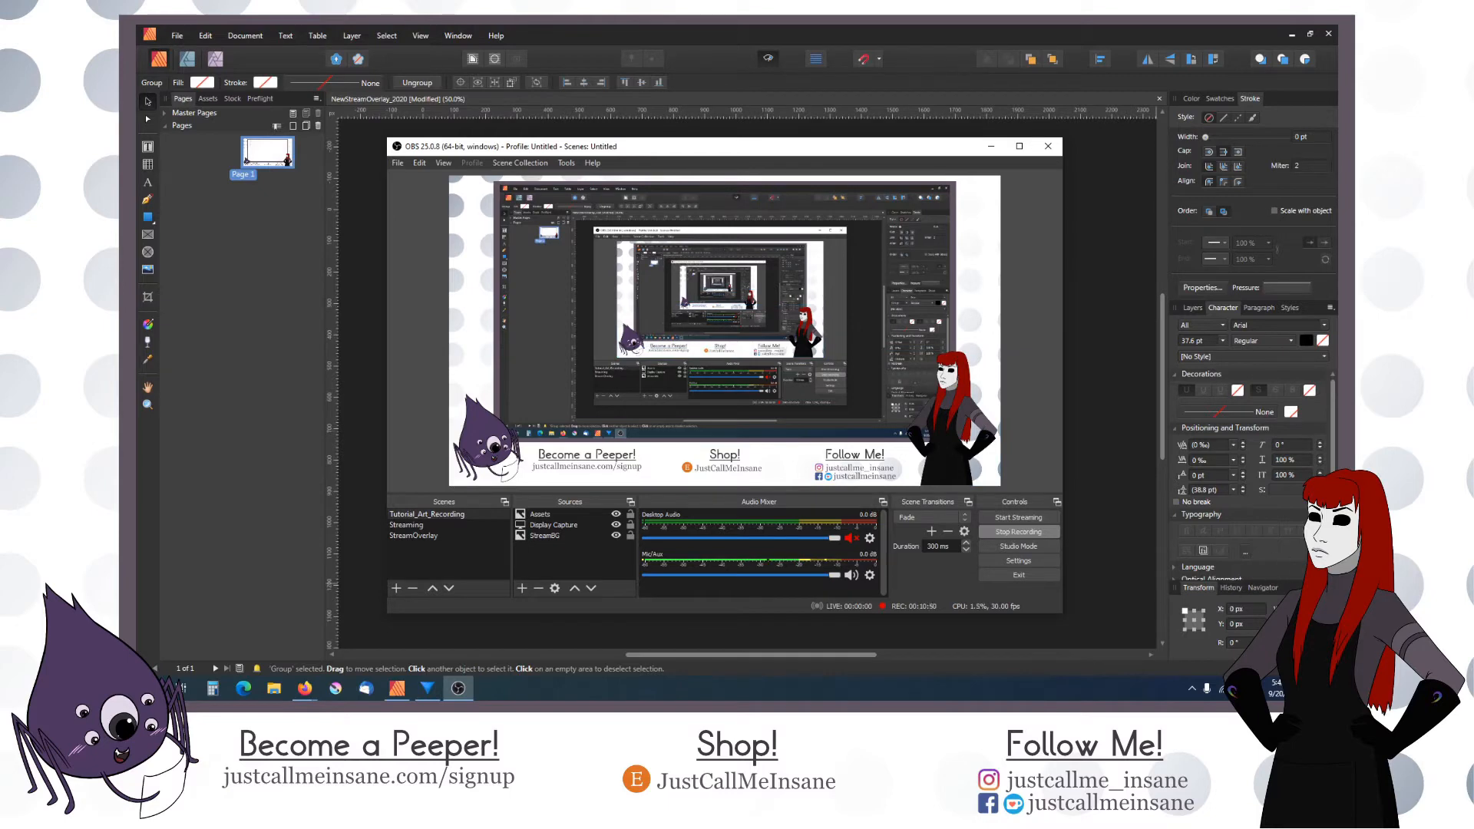
click(935, 402)
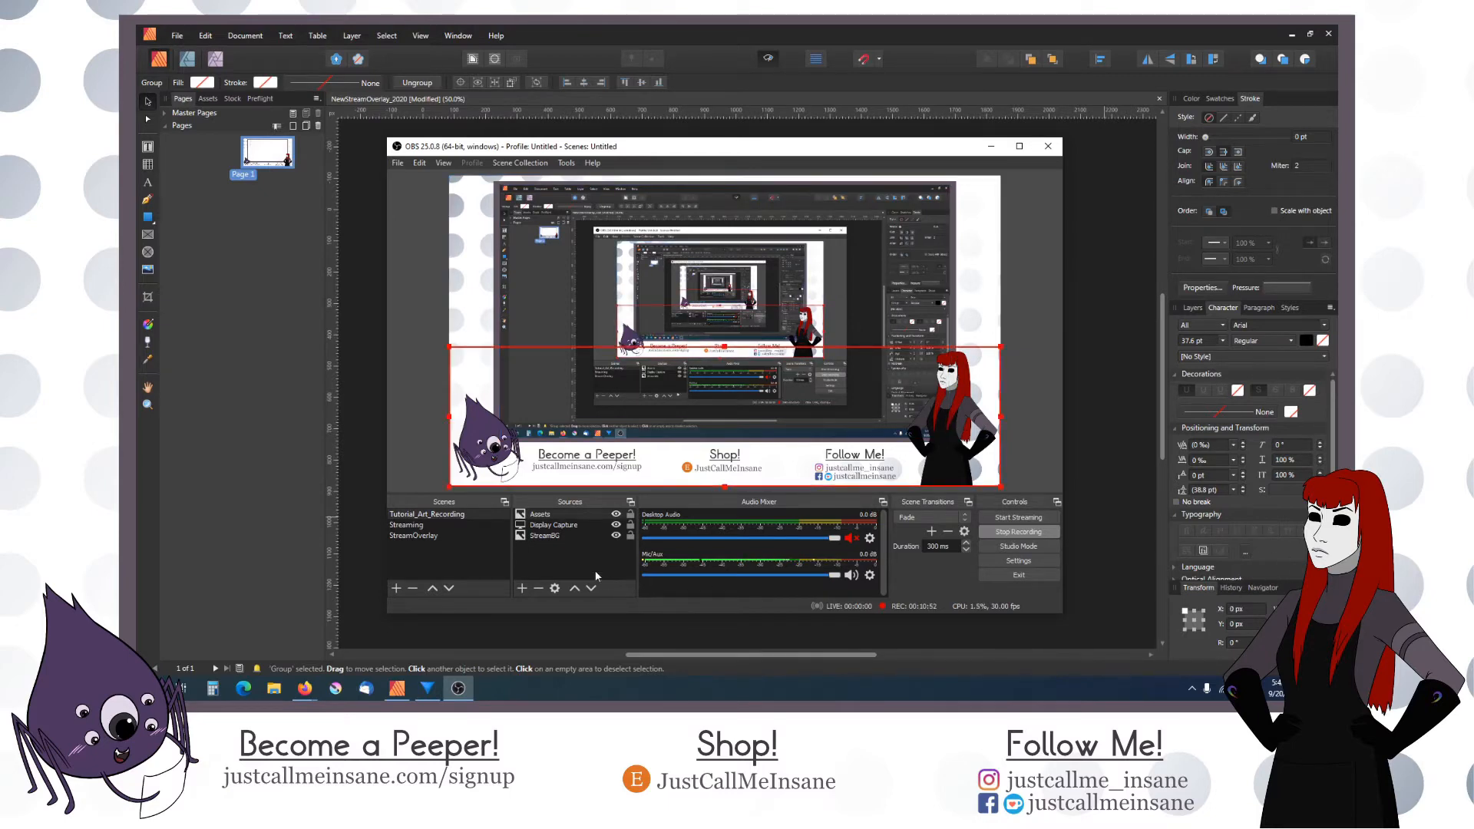
Step: Compare the scene with and without the Assets source by hiding and showing it repeatedly, ending with it shown
click(615, 516)
click(616, 516)
click(616, 516)
click(617, 517)
click(616, 517)
click(616, 516)
click(617, 517)
click(617, 517)
click(616, 517)
click(617, 517)
click(426, 450)
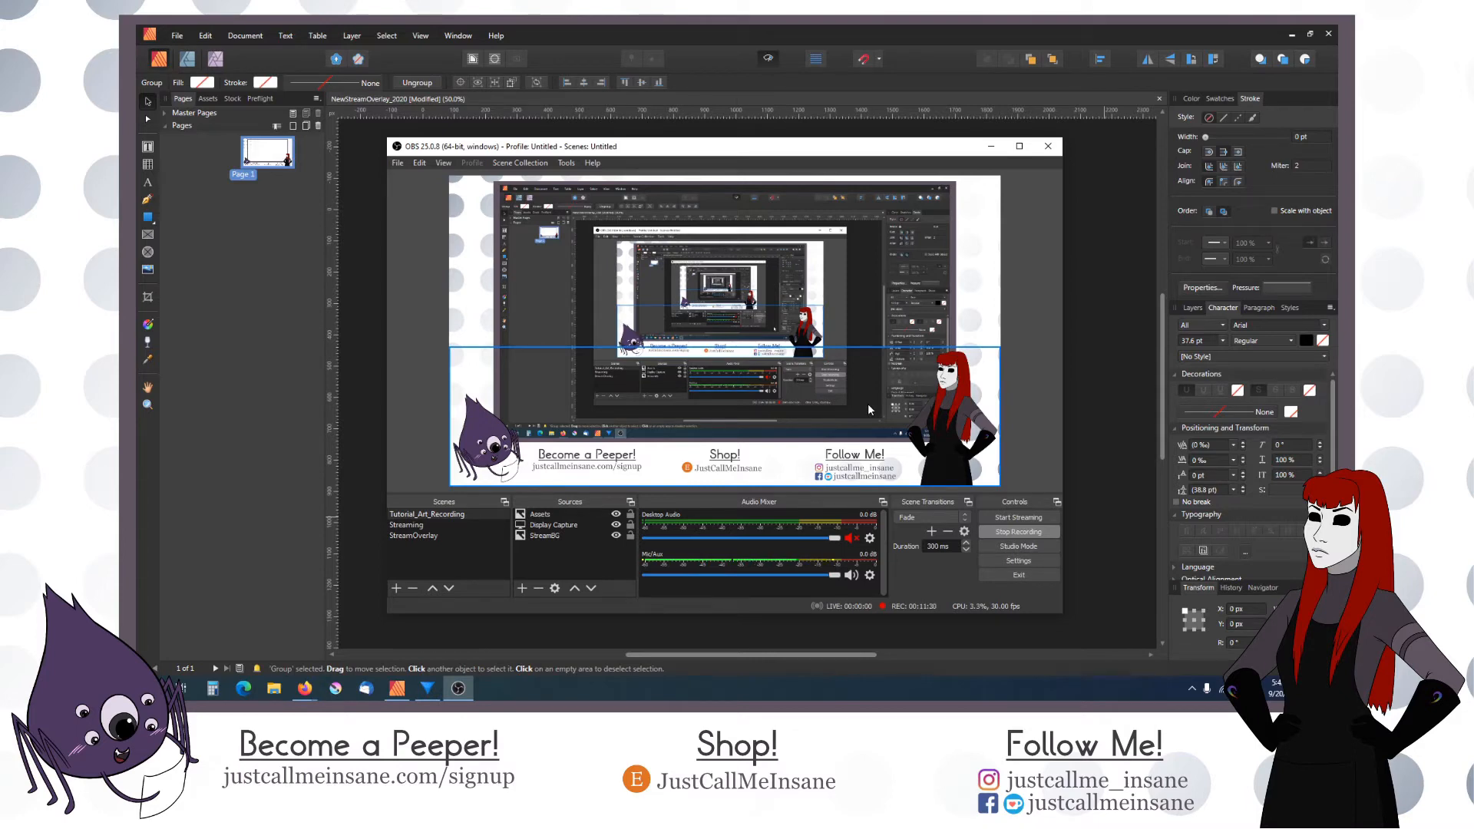
click(616, 516)
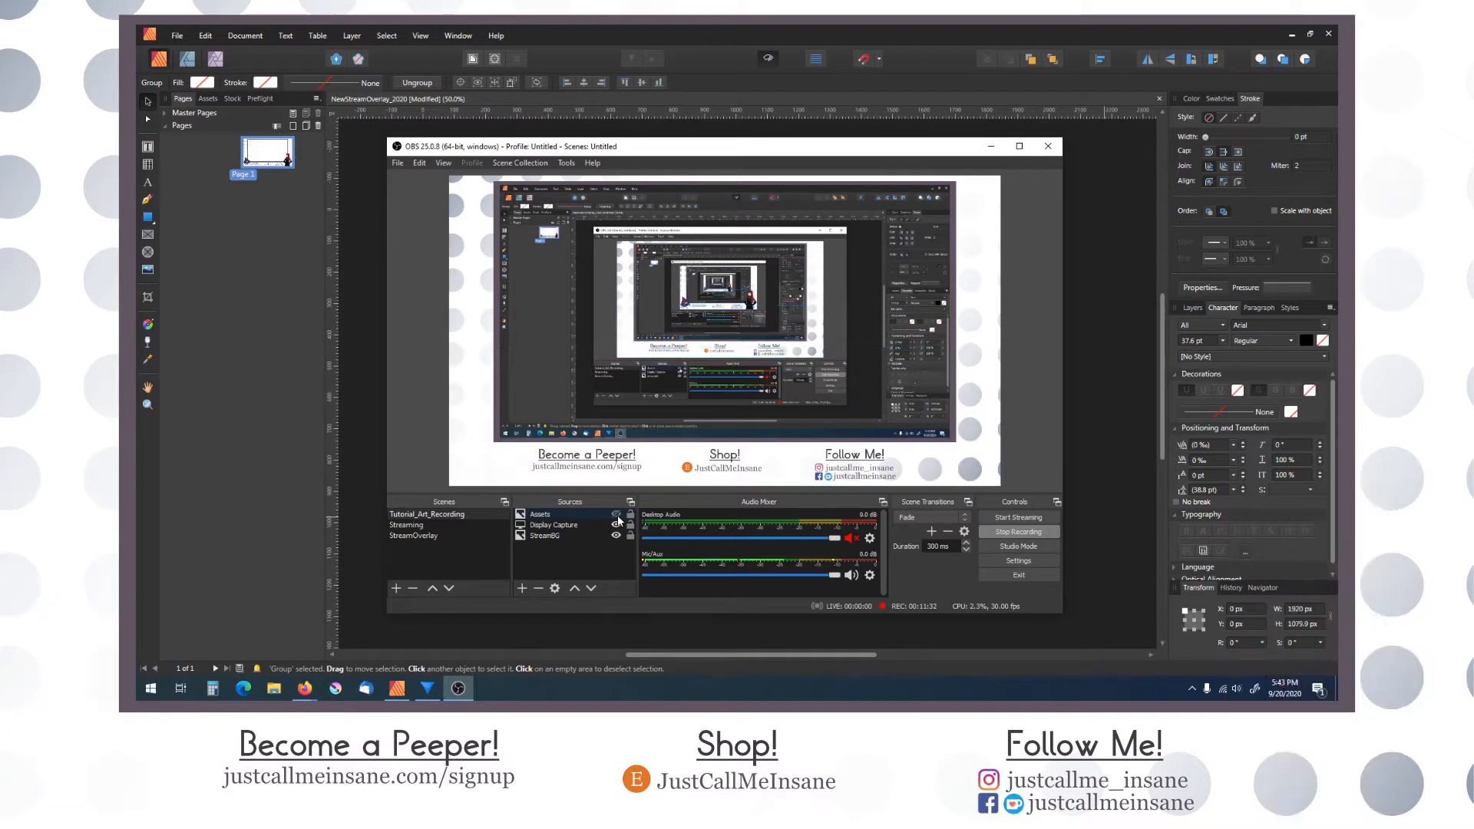
click(617, 517)
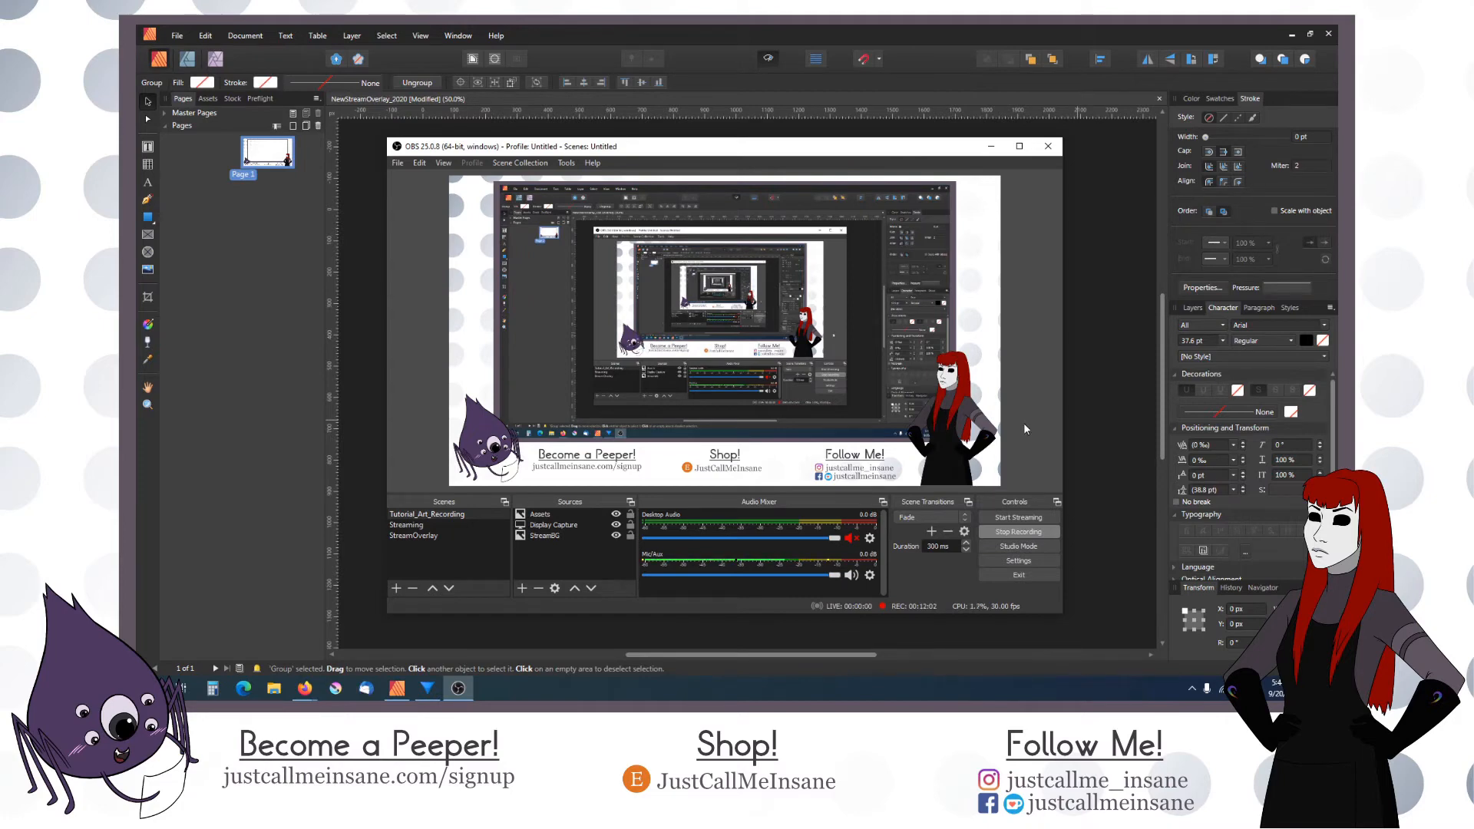
Step: Open the StreamBG source's properties, check its background image file, and cancel without changes
right_click(585, 534)
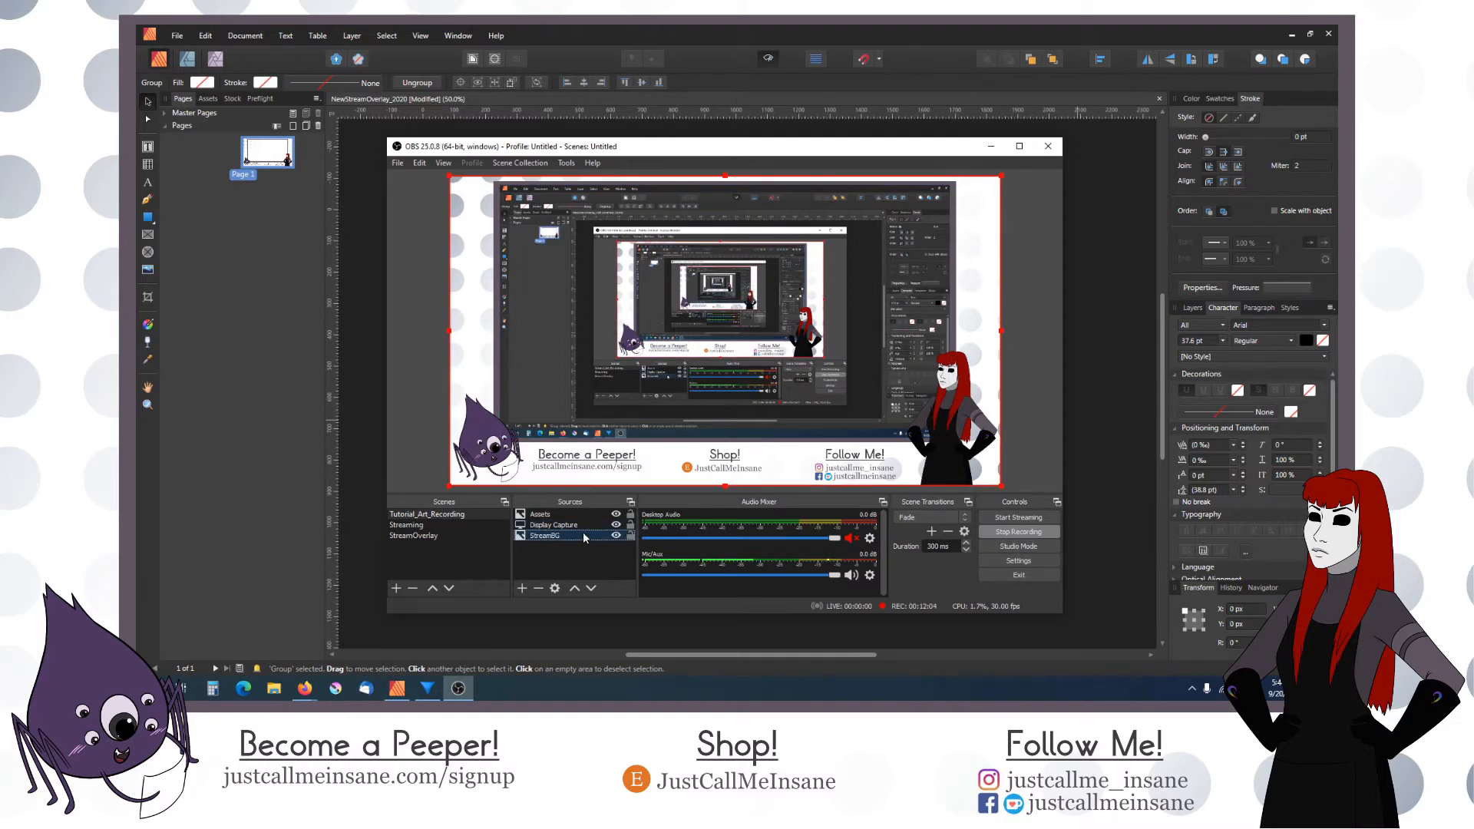
click(611, 524)
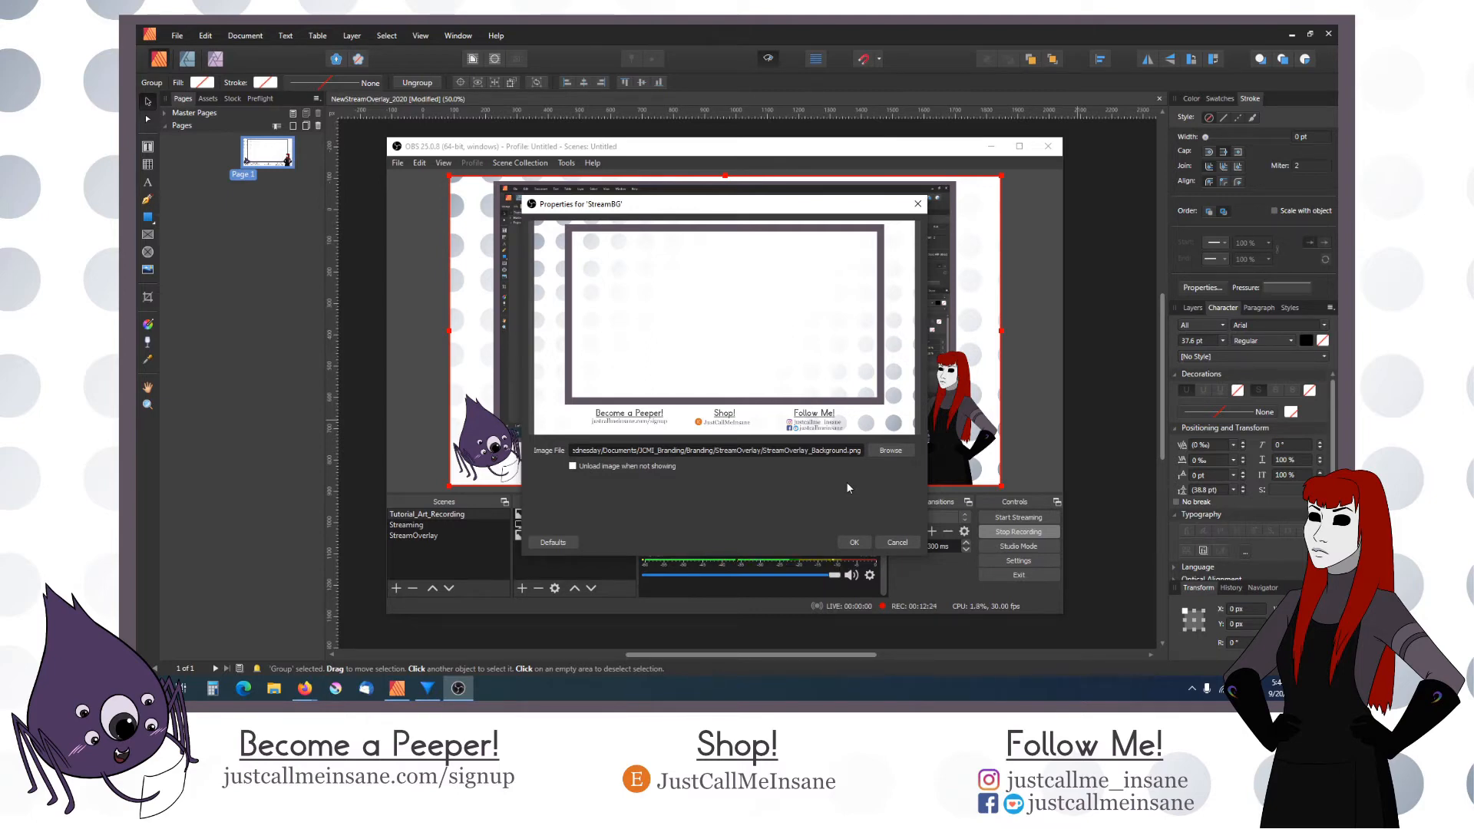
click(895, 543)
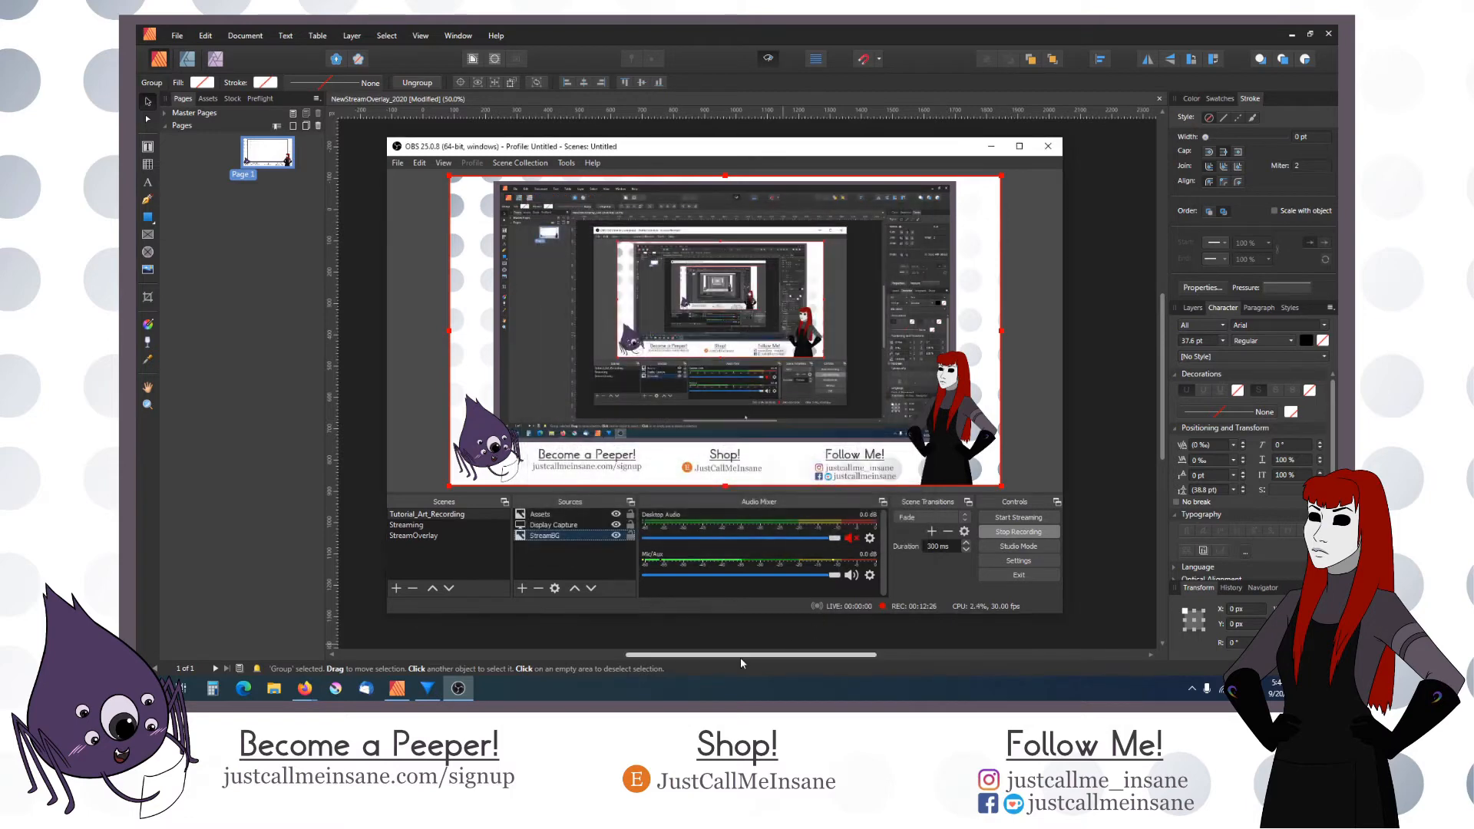
Step: Switch to Affinity Publisher and deselect the overlay artwork
click(352, 279)
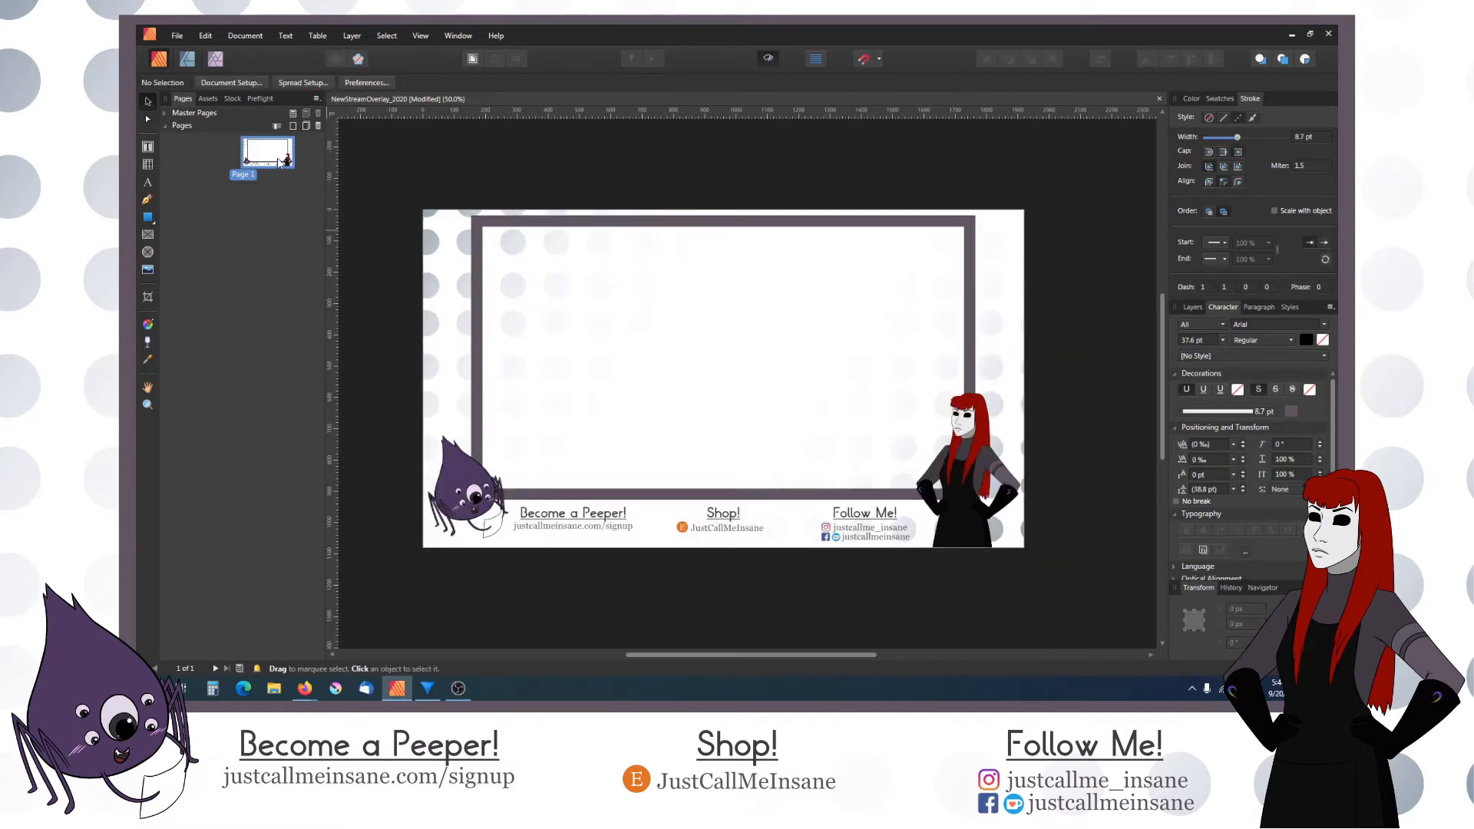
right_click(281, 163)
click(232, 176)
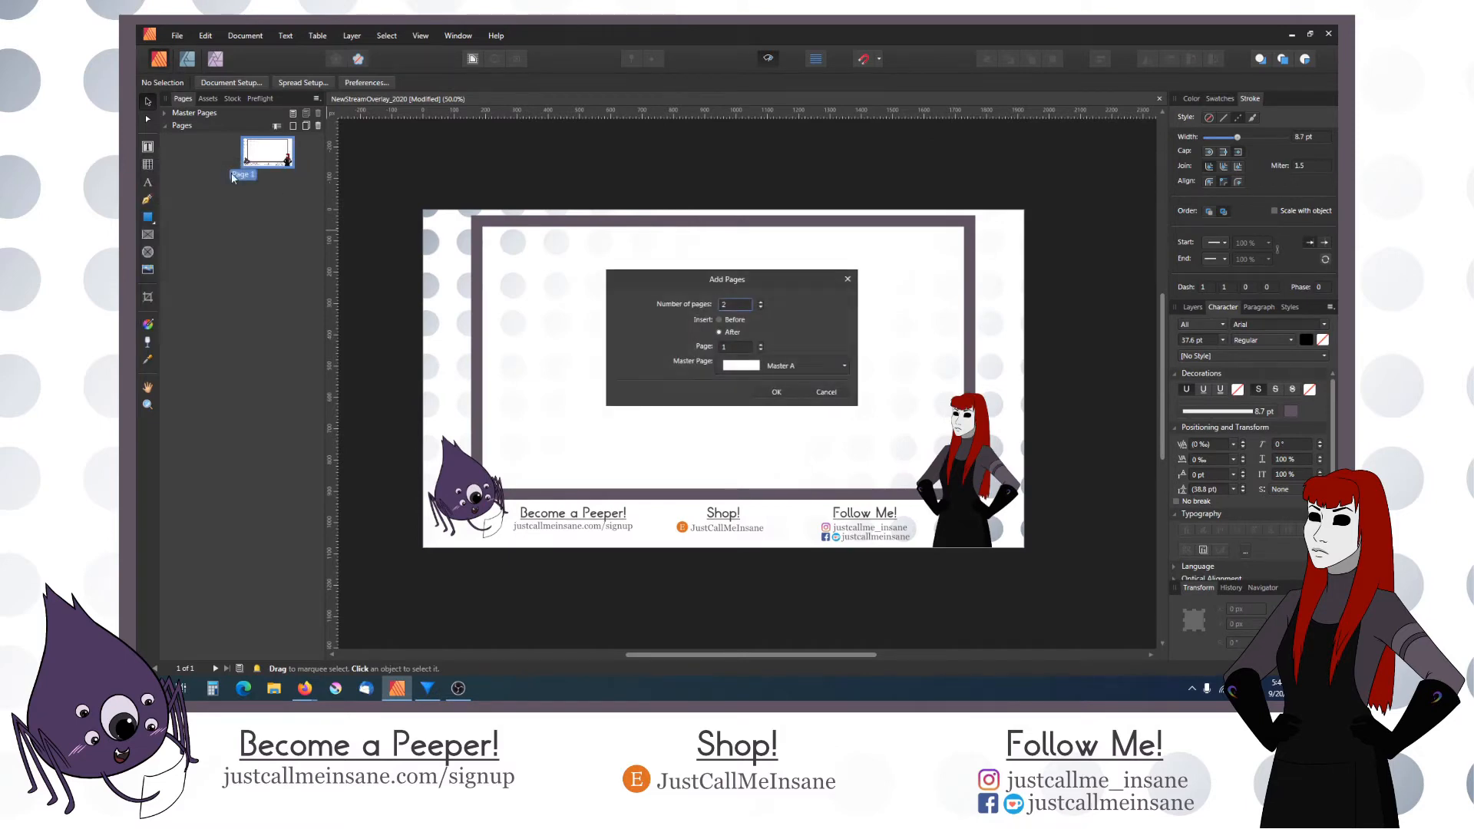
click(821, 390)
Step: Duplicate Page 1 of the stream overlay document and bring the copied layout into view
right_click(266, 154)
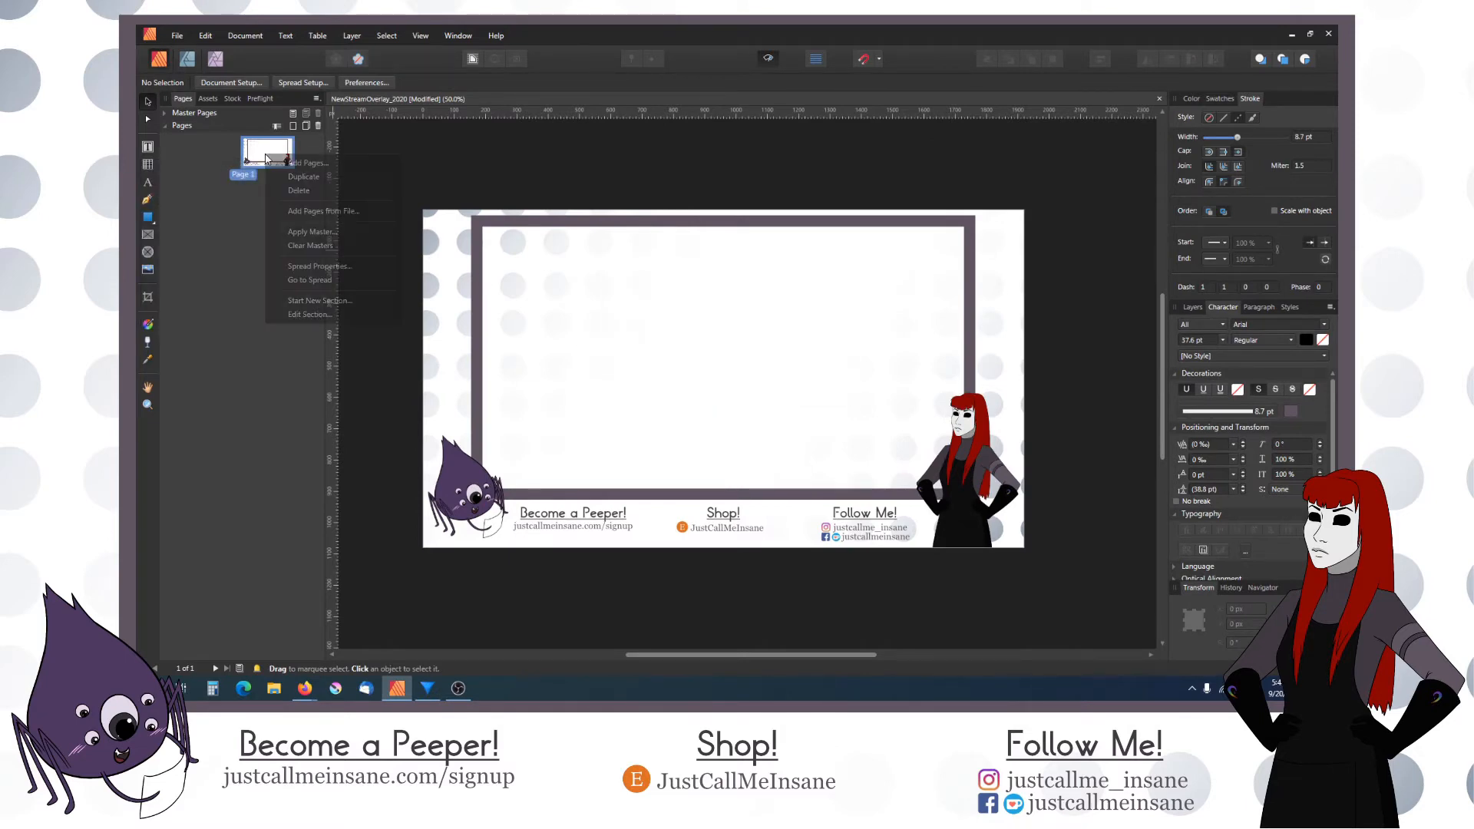
click(308, 176)
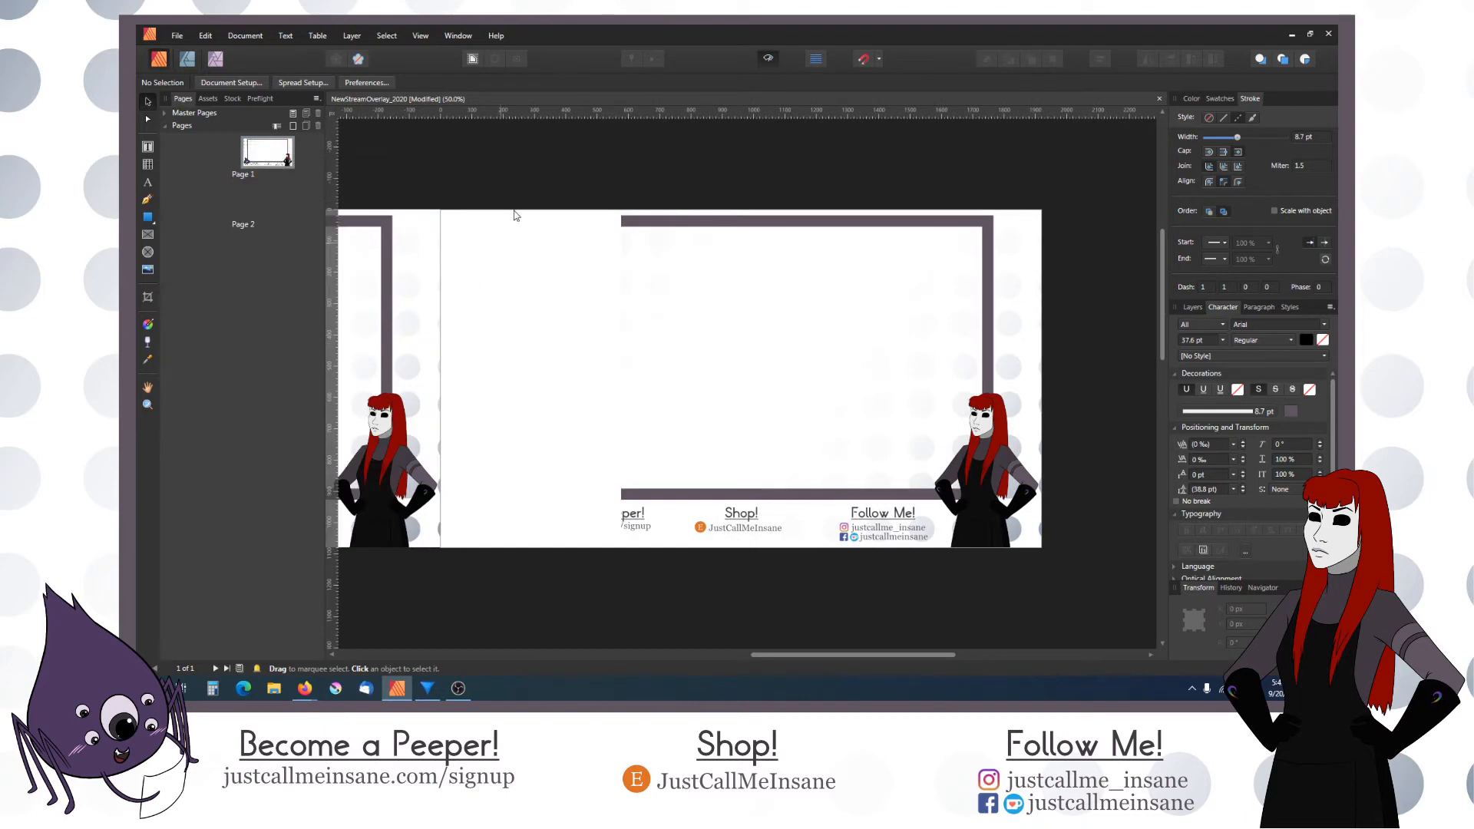
drag(800, 426, 745, 437)
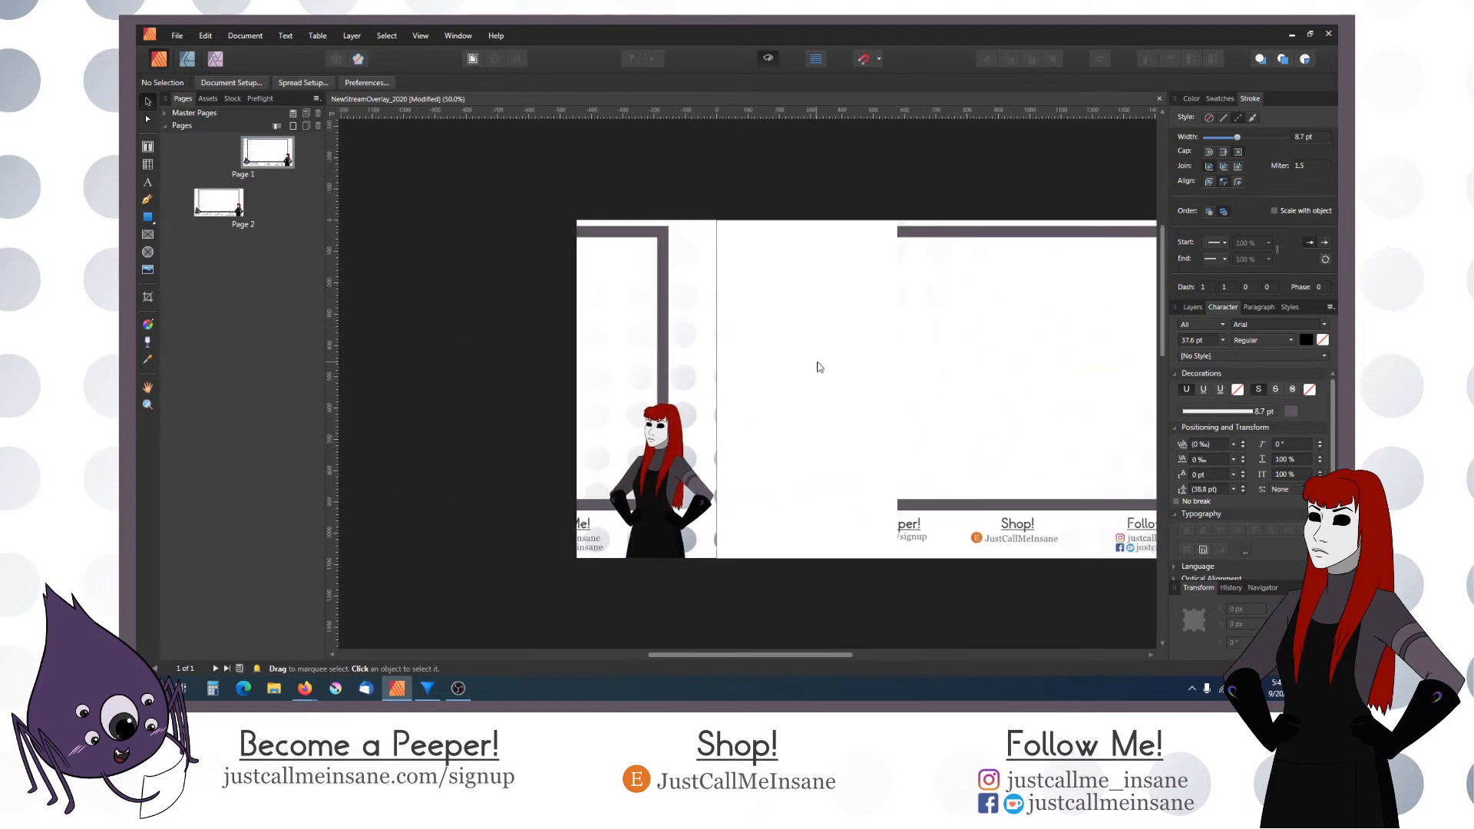
drag(817, 363, 462, 374)
scroll(463, 374, down, 4)
scroll(462, 375, up, 2)
scroll(466, 391, down, 3)
drag(351, 597, 1129, 136)
drag(784, 342, 570, 481)
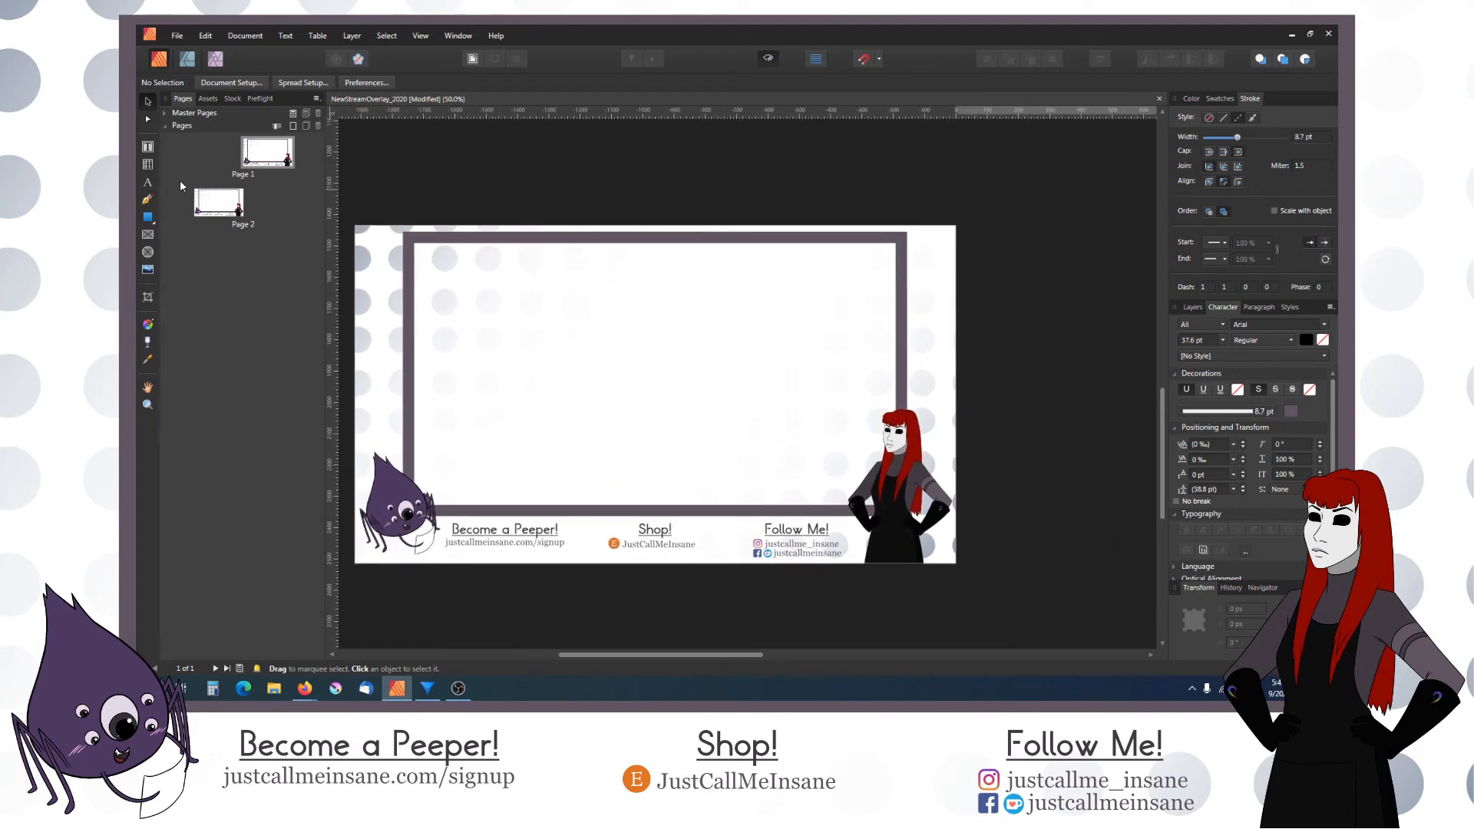
Step: Draw a narrow vertical rectangle in the margin beside the frame's left edge on Page 2 and set its stroke width to 2.1 pt
click(147, 217)
drag(368, 302, 400, 445)
click(148, 101)
drag(399, 337, 396, 284)
drag(381, 388, 380, 439)
drag(1237, 137, 1226, 138)
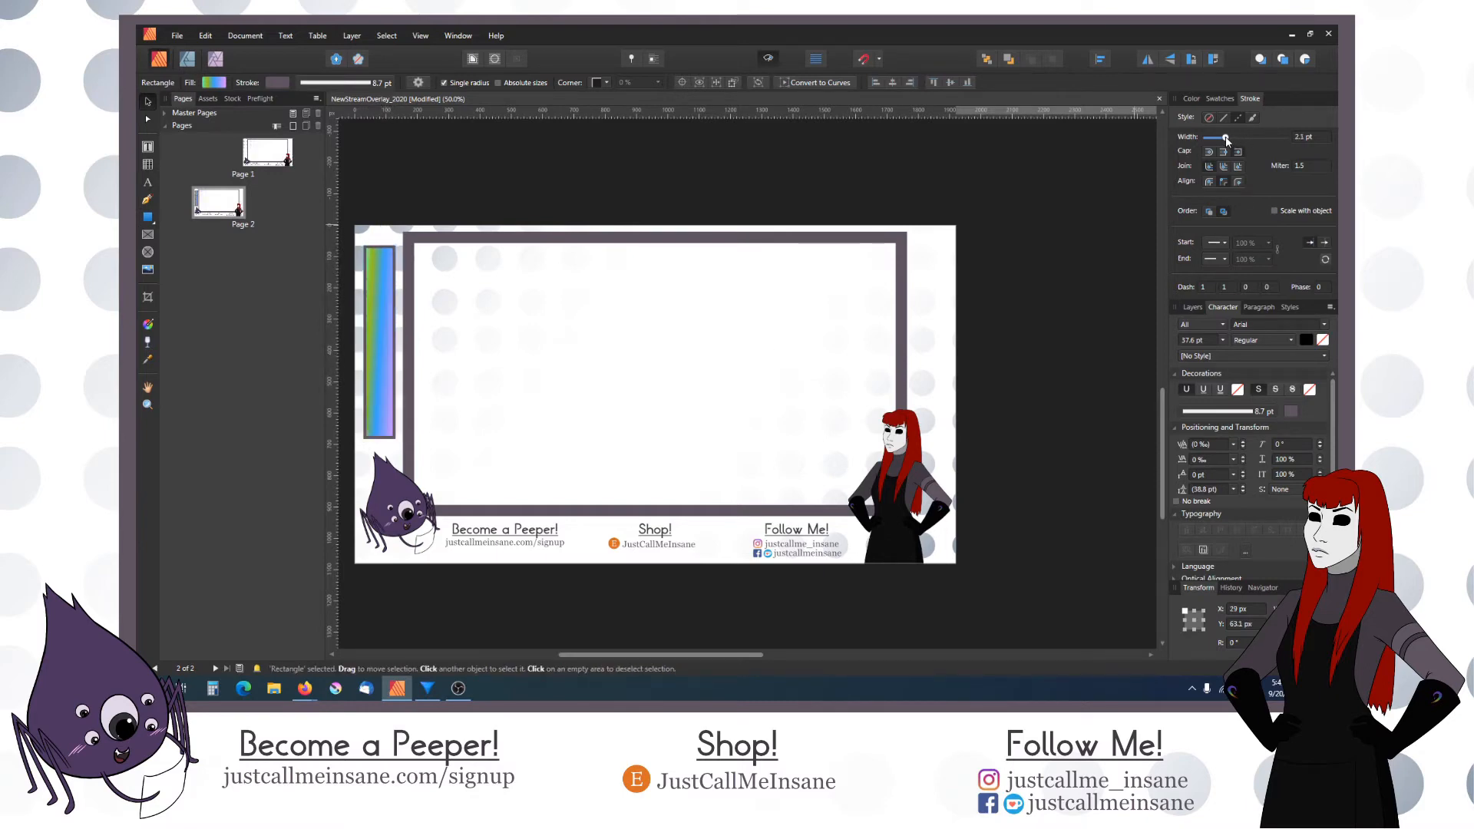
click(352, 352)
Step: Move and nudge the rectangle to X 28 px, Y 74.1 px between the page edge and the frame
mouse_move(369, 352)
mouse_down()
mouse_move(936, 346)
mouse_move(379, 333)
mouse_up()
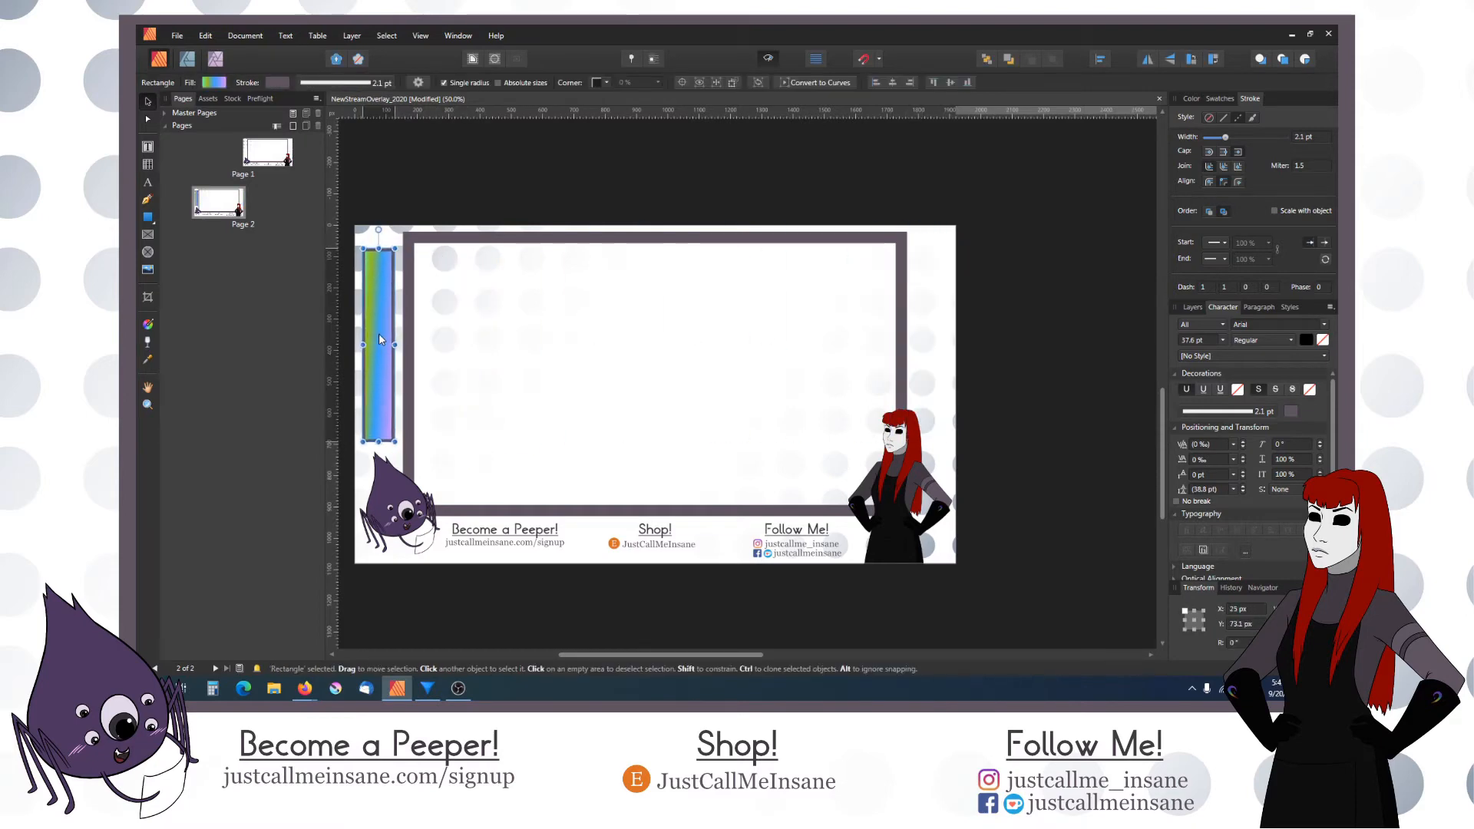
key(space)
drag(465, 321, 574, 327)
key(Down)
key(Right)
key(Right)
key(Right)
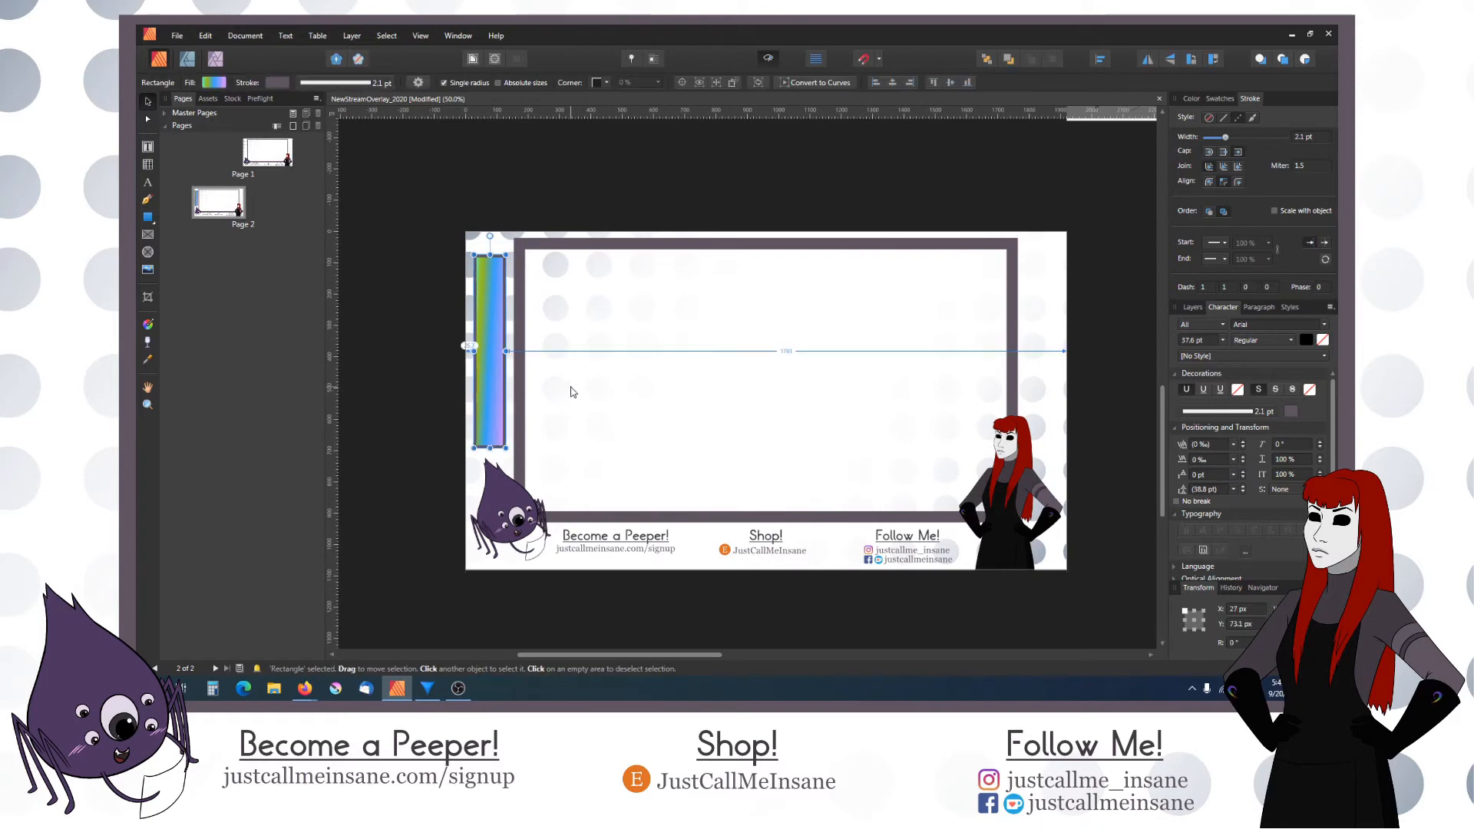
click(600, 189)
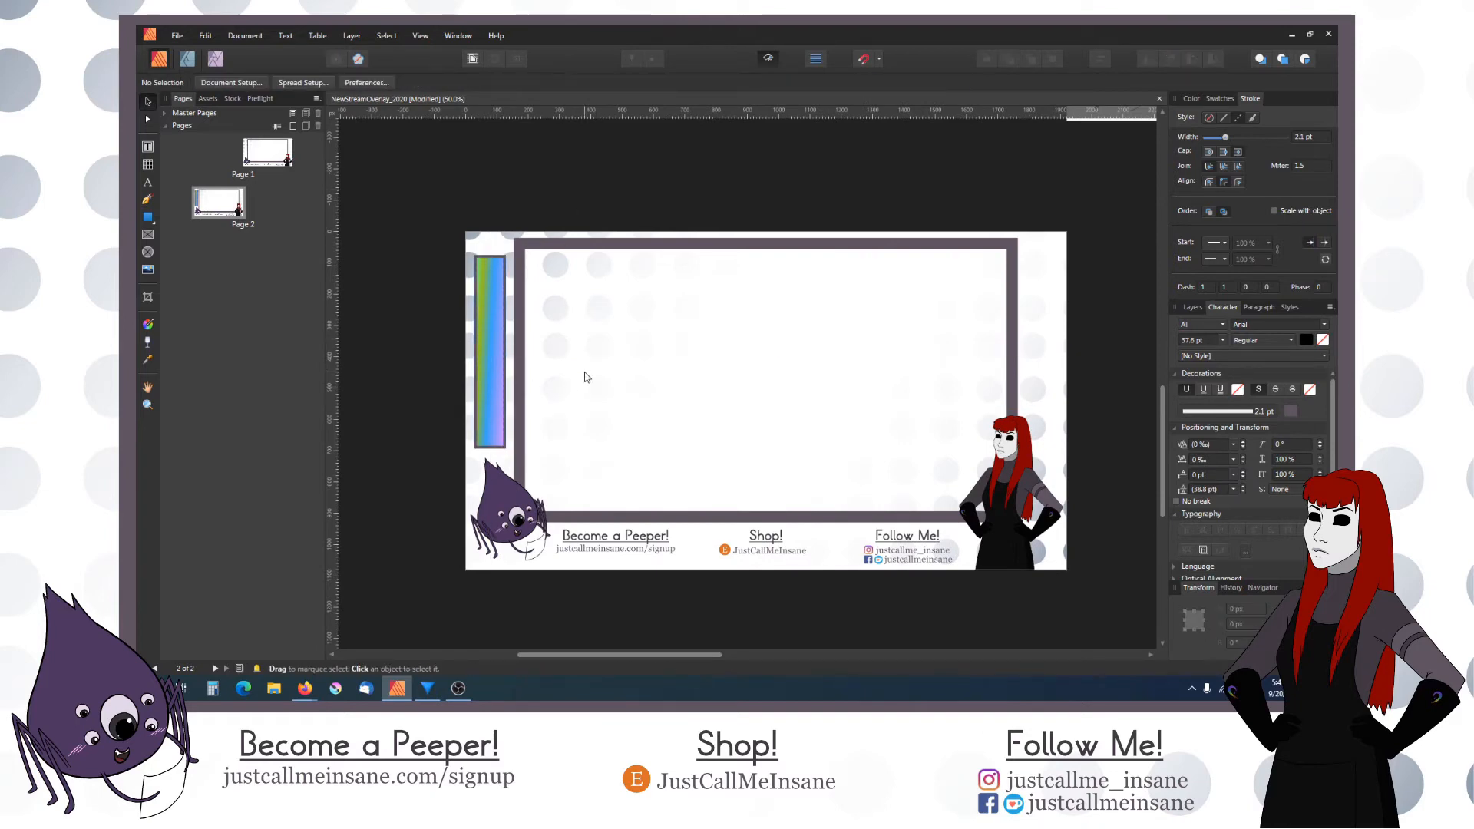
key(space)
drag(583, 371, 493, 361)
key(space)
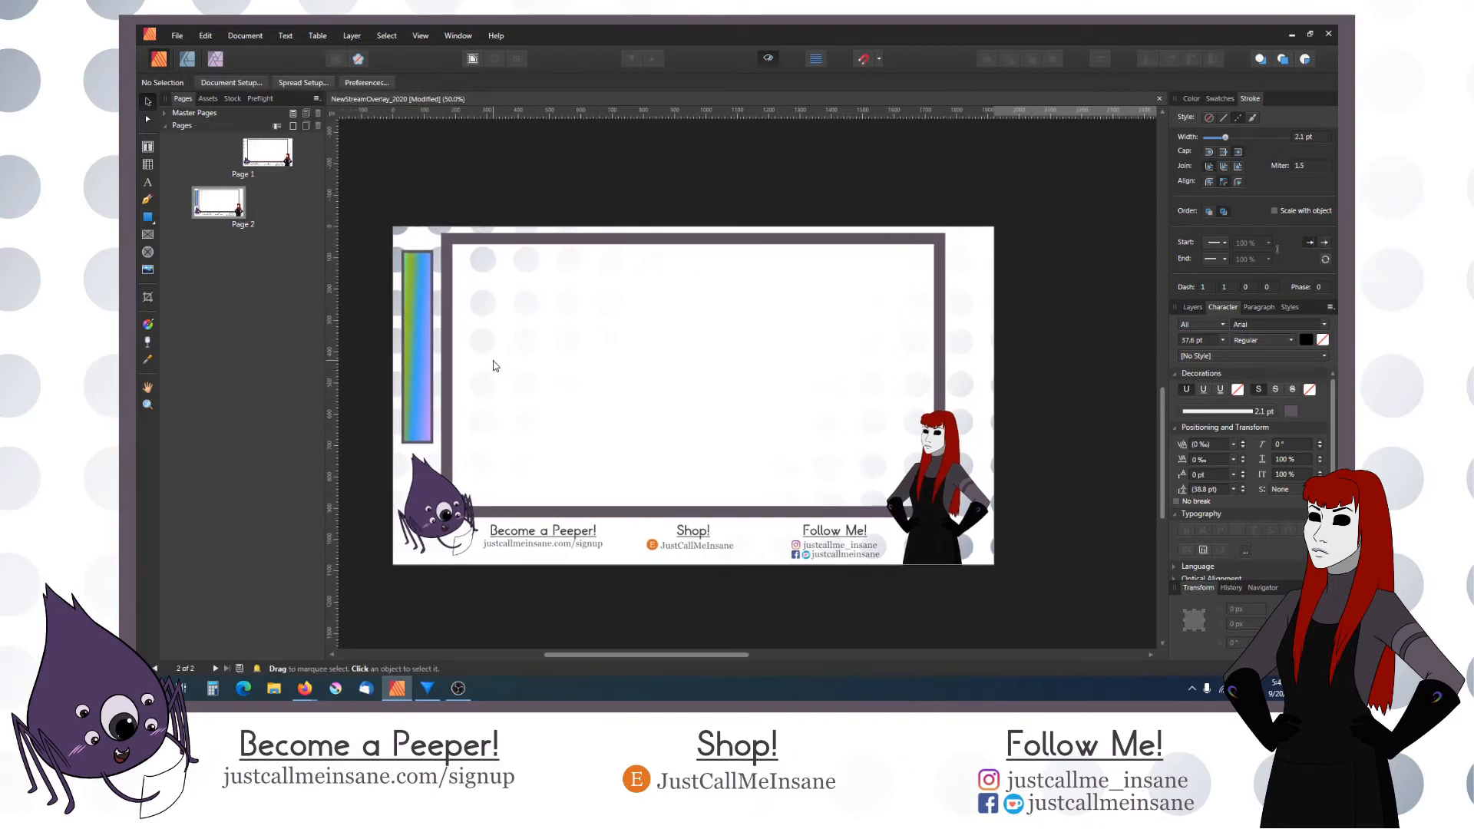
click(177, 36)
click(441, 204)
Step: Hide the group holding the two characters on Page 2 to check its contents, and delete it
drag(367, 200, 1037, 595)
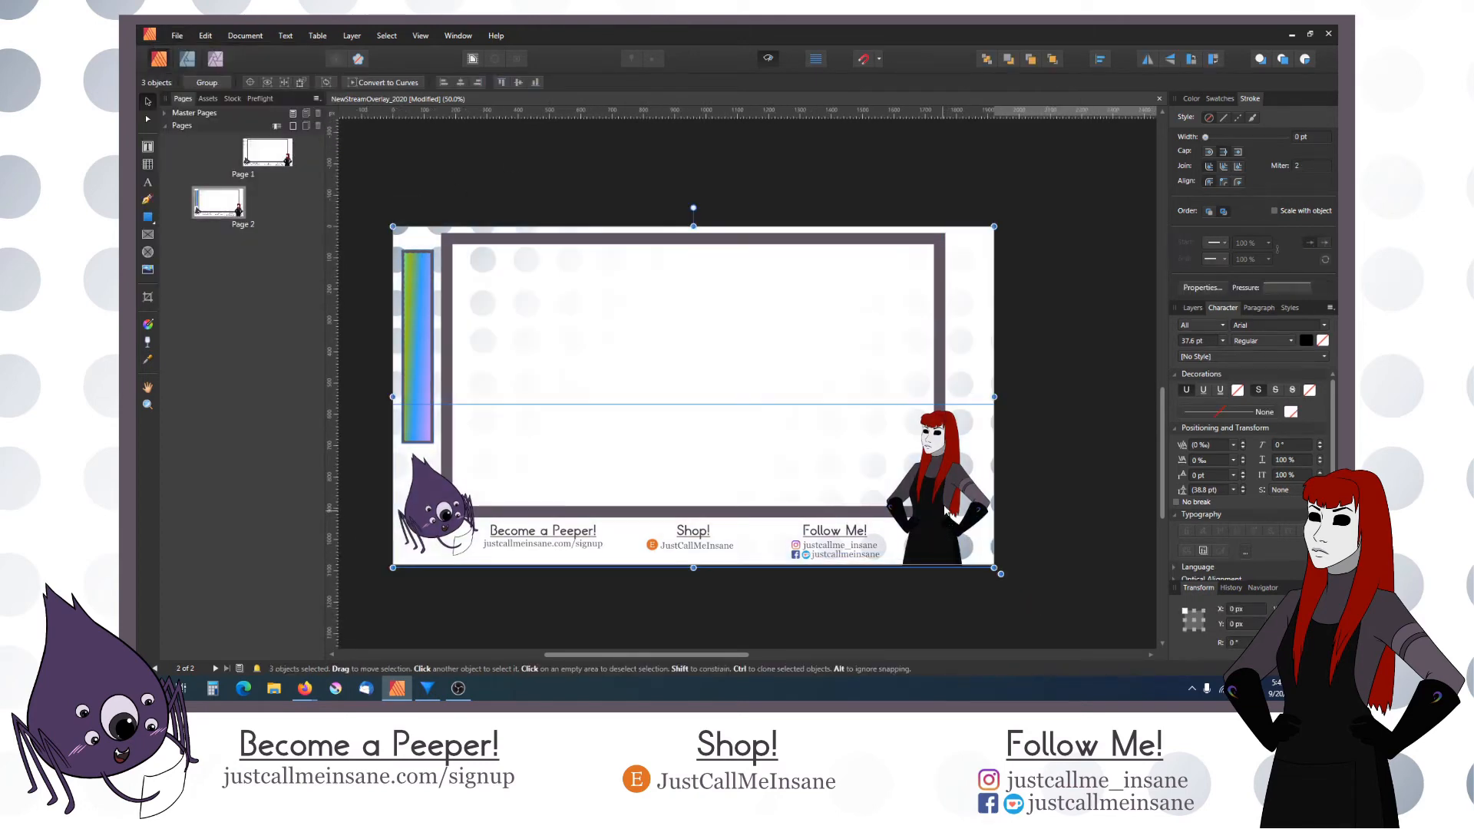
click(964, 496)
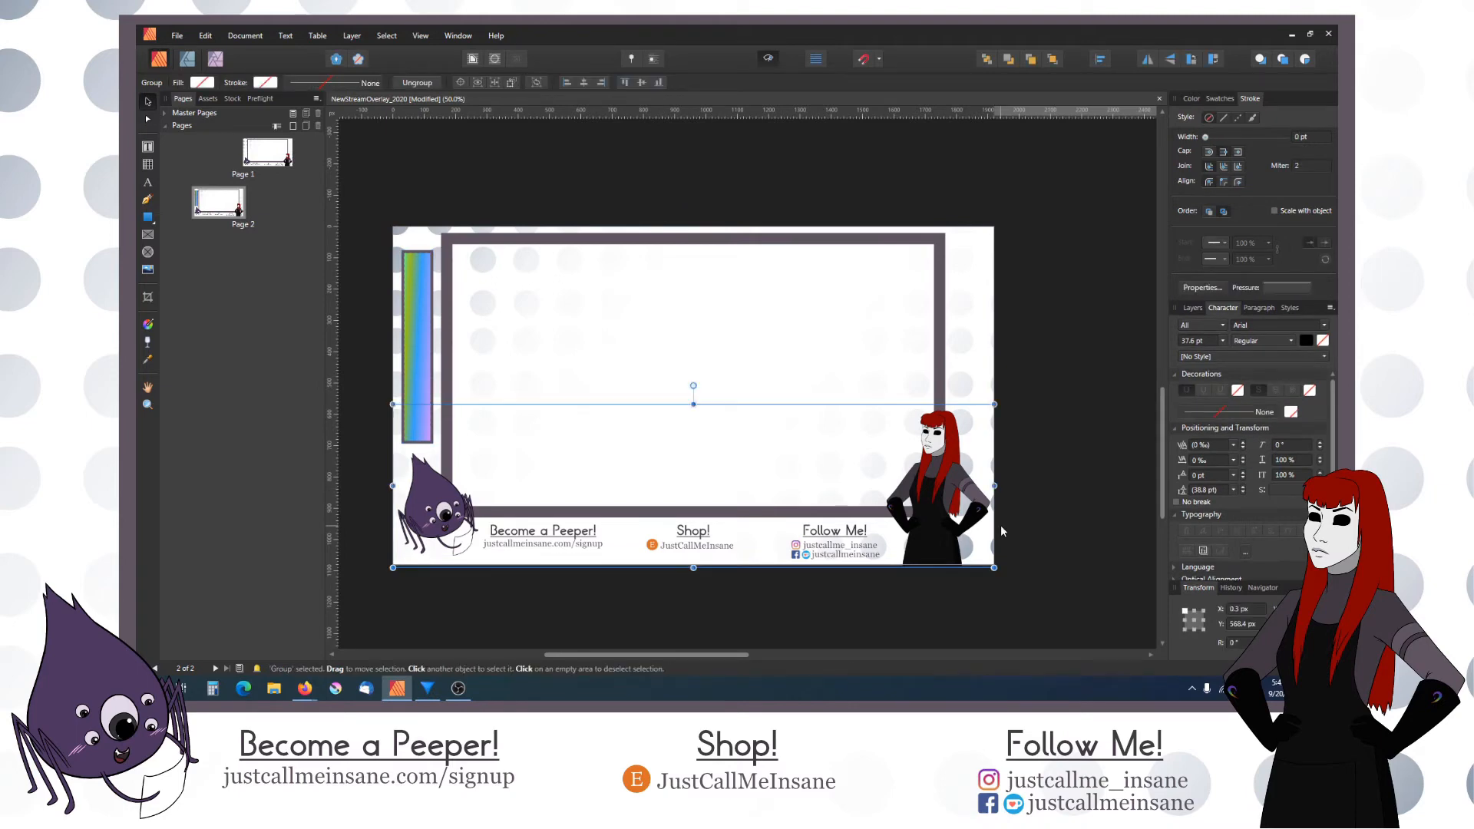
key(h)
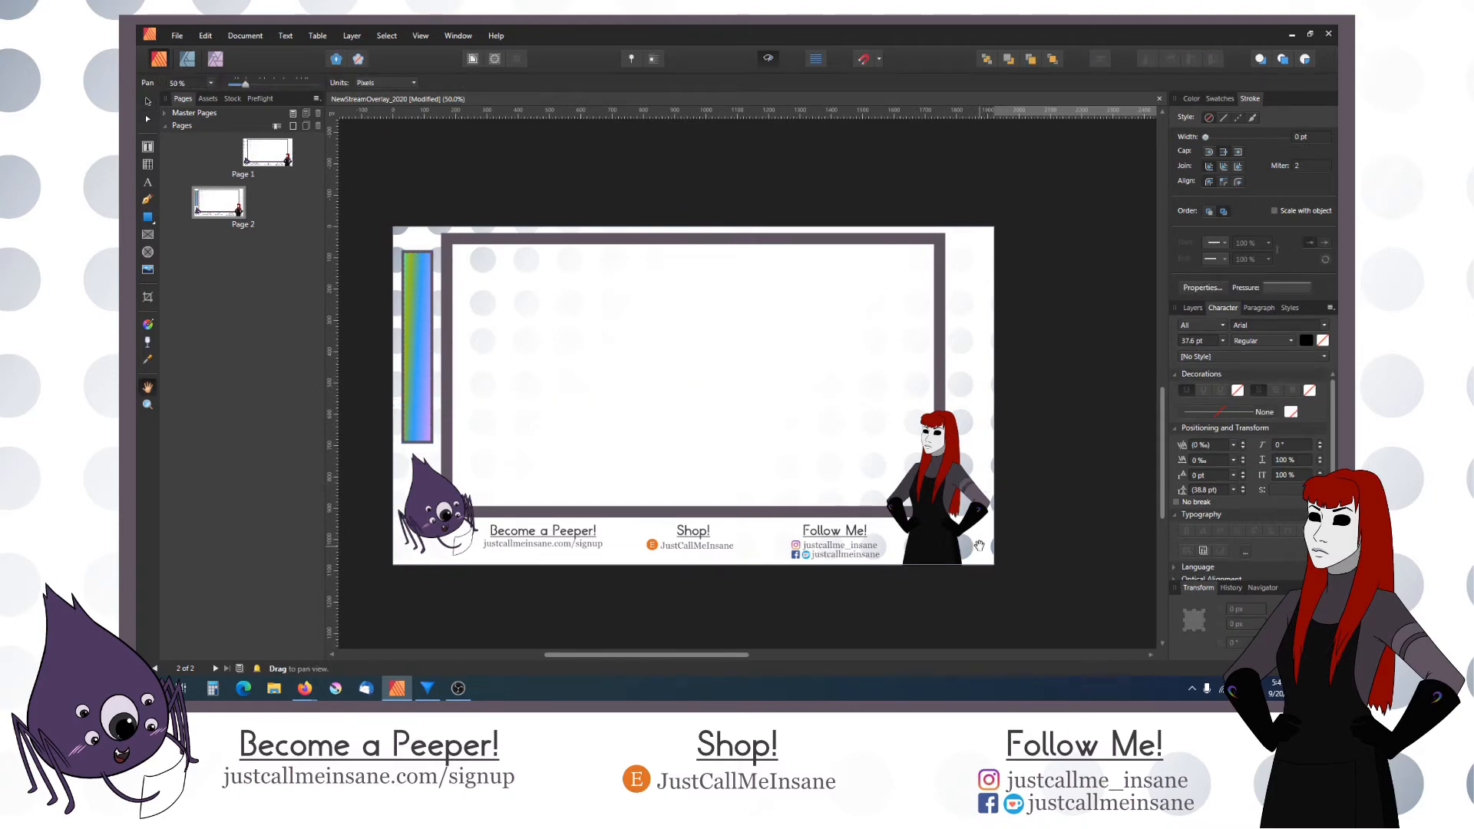
key(v)
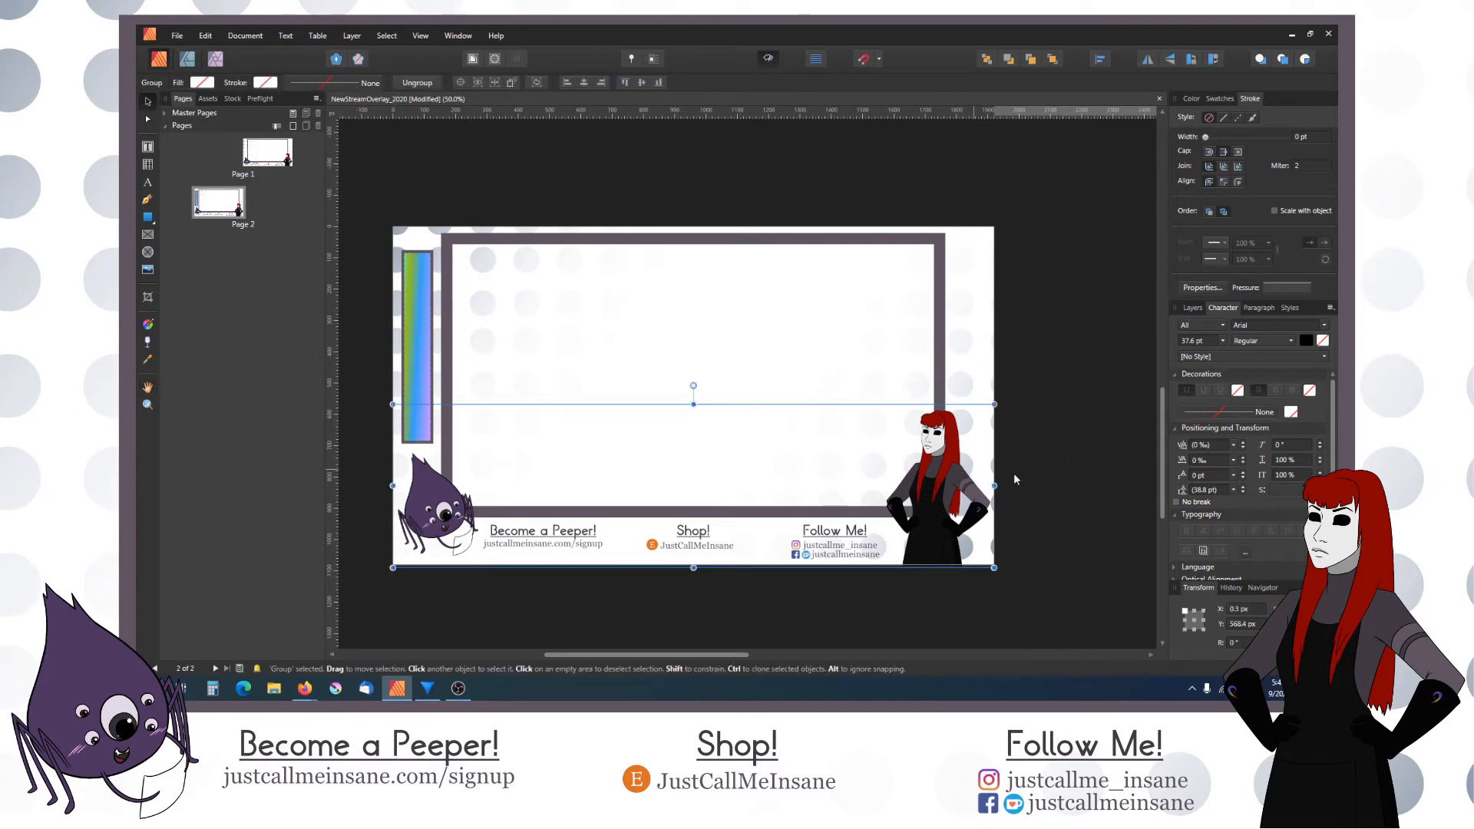
click(1192, 308)
click(1320, 362)
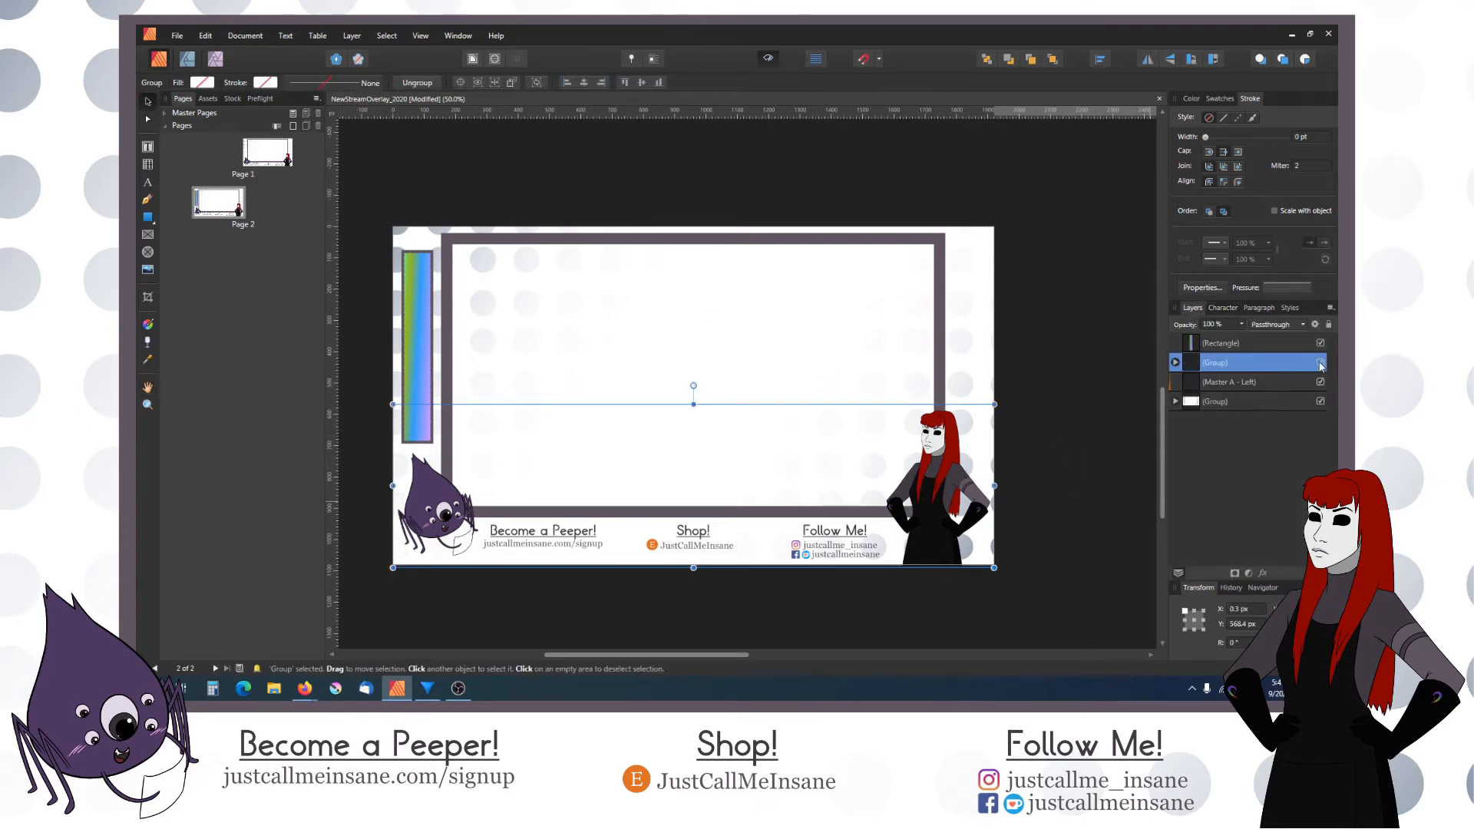
drag(1024, 322, 1035, 333)
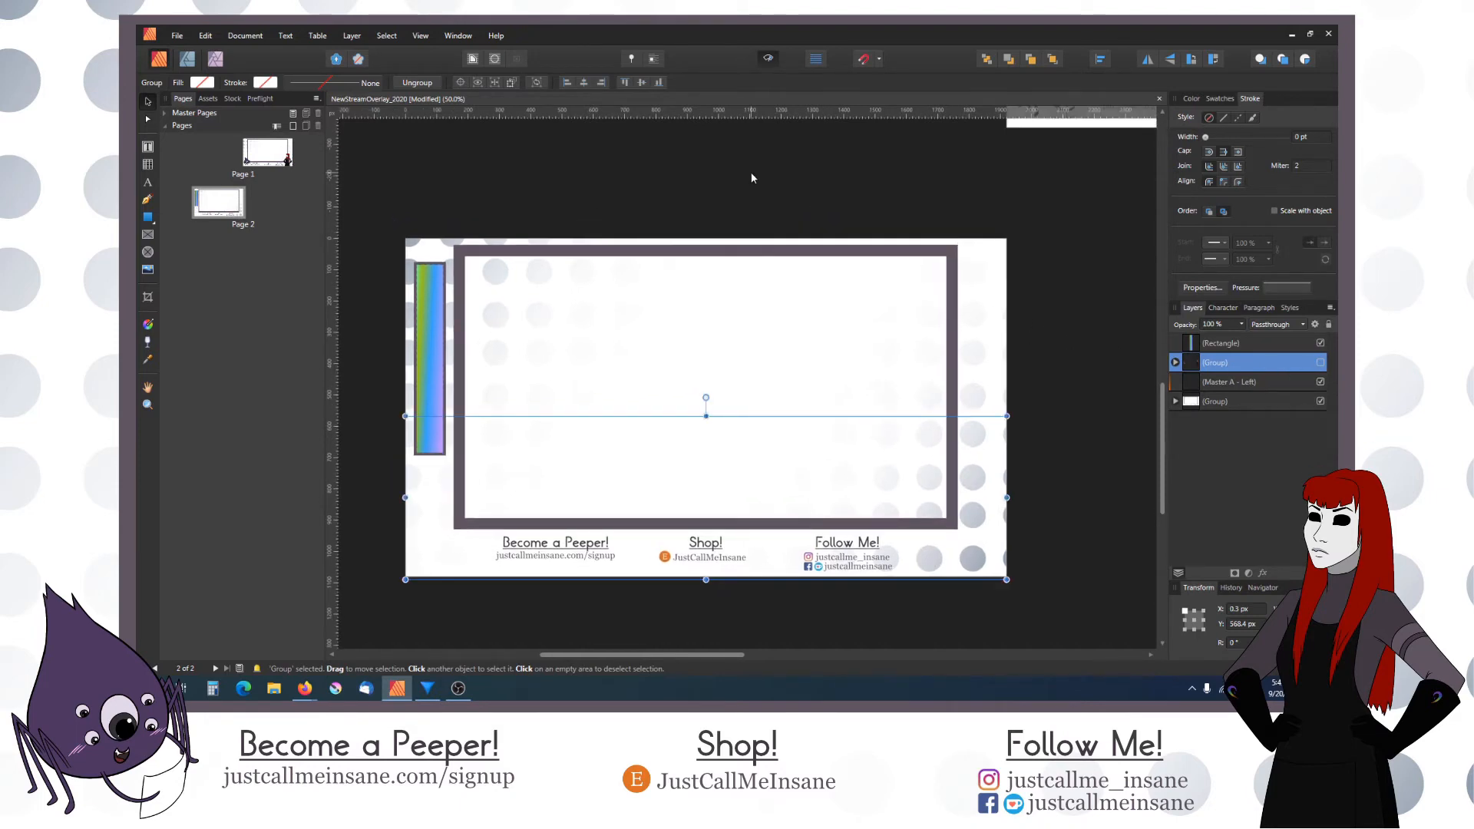
drag(891, 176, 776, 334)
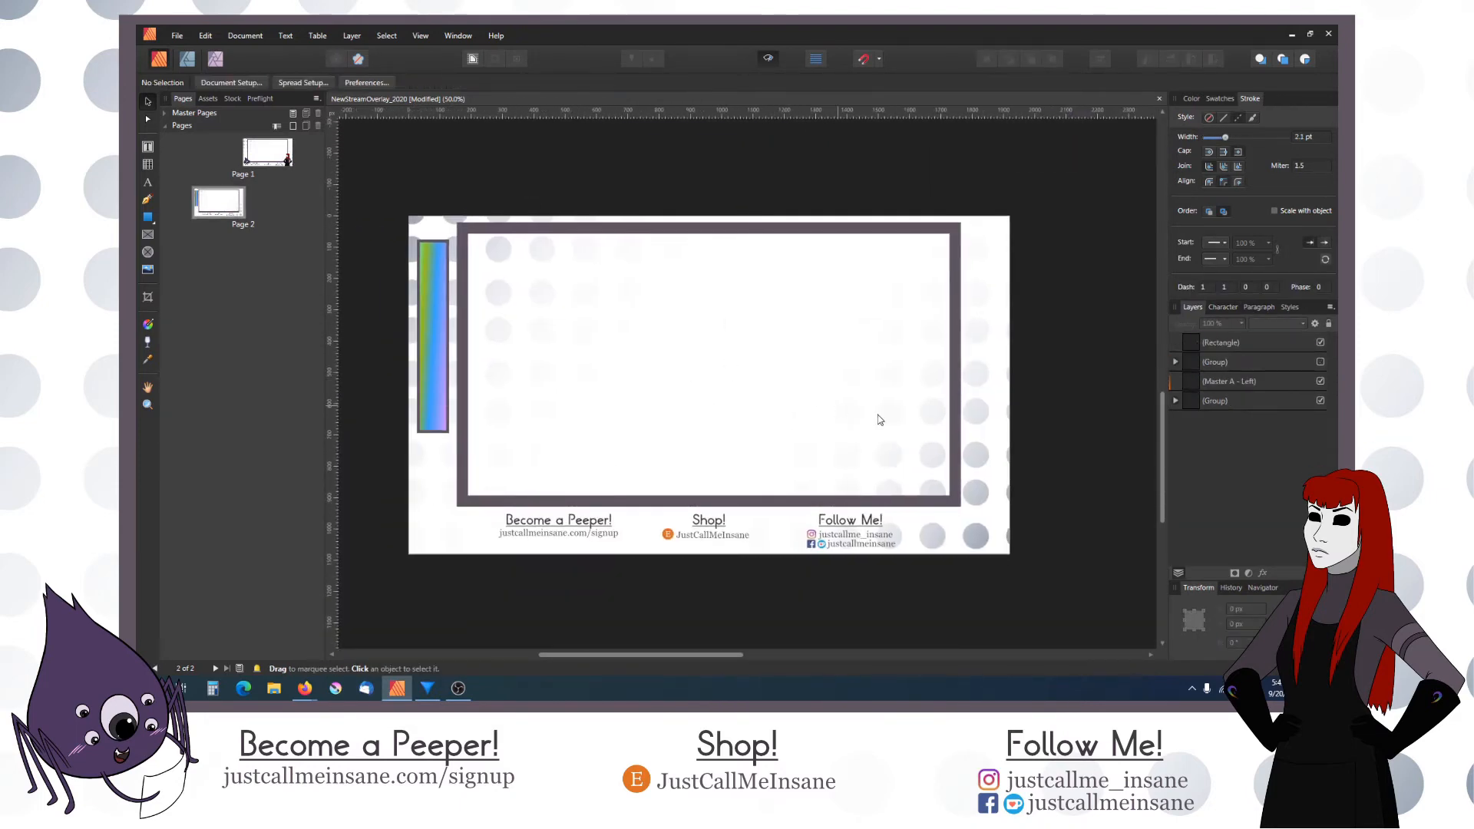
click(935, 449)
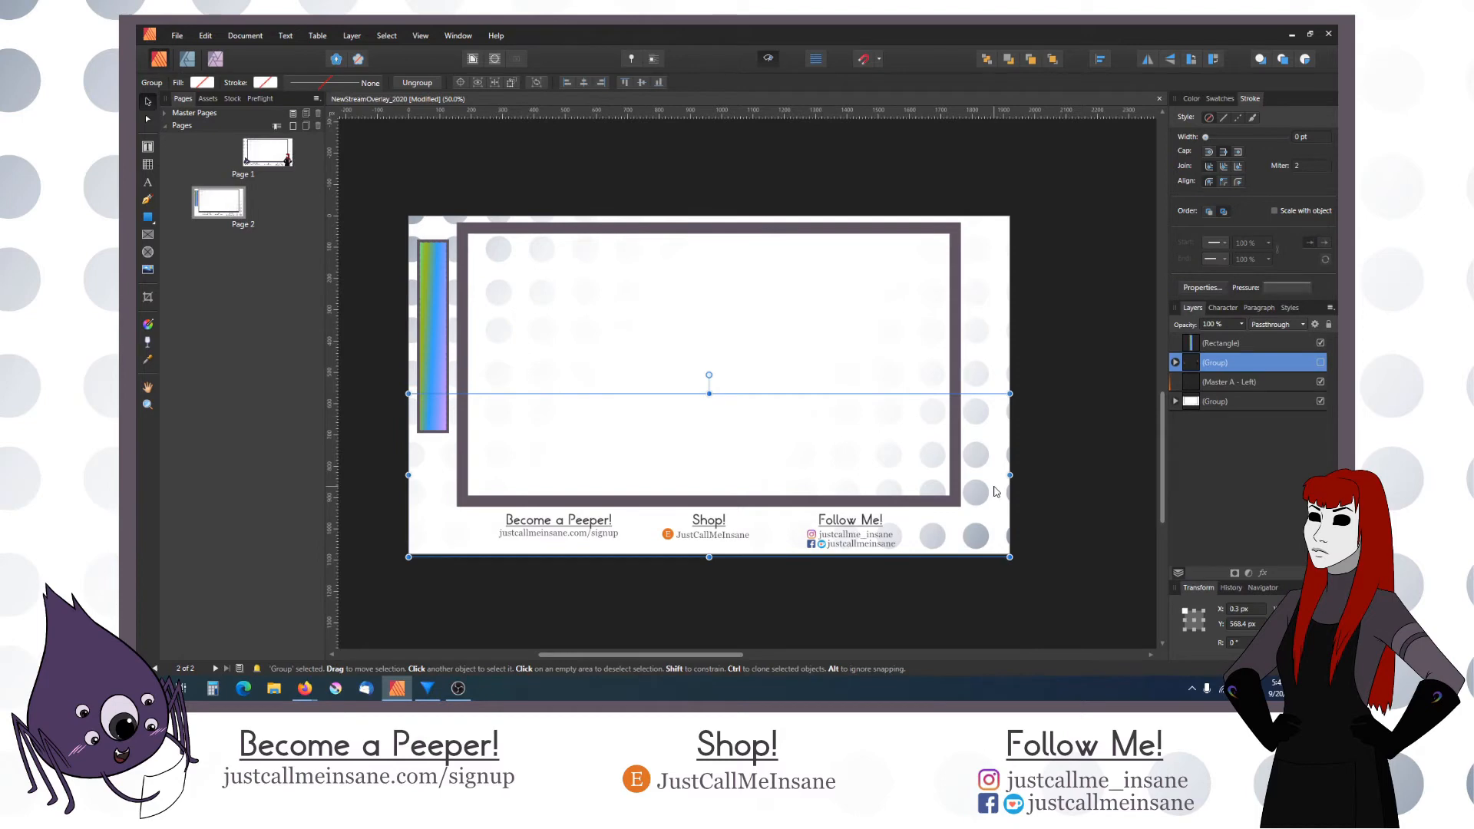
key(Delete)
Step: Extend the gradient rectangle downward until its lower edge lines up with the bottom of the frame
scroll(691, 431, left, 2)
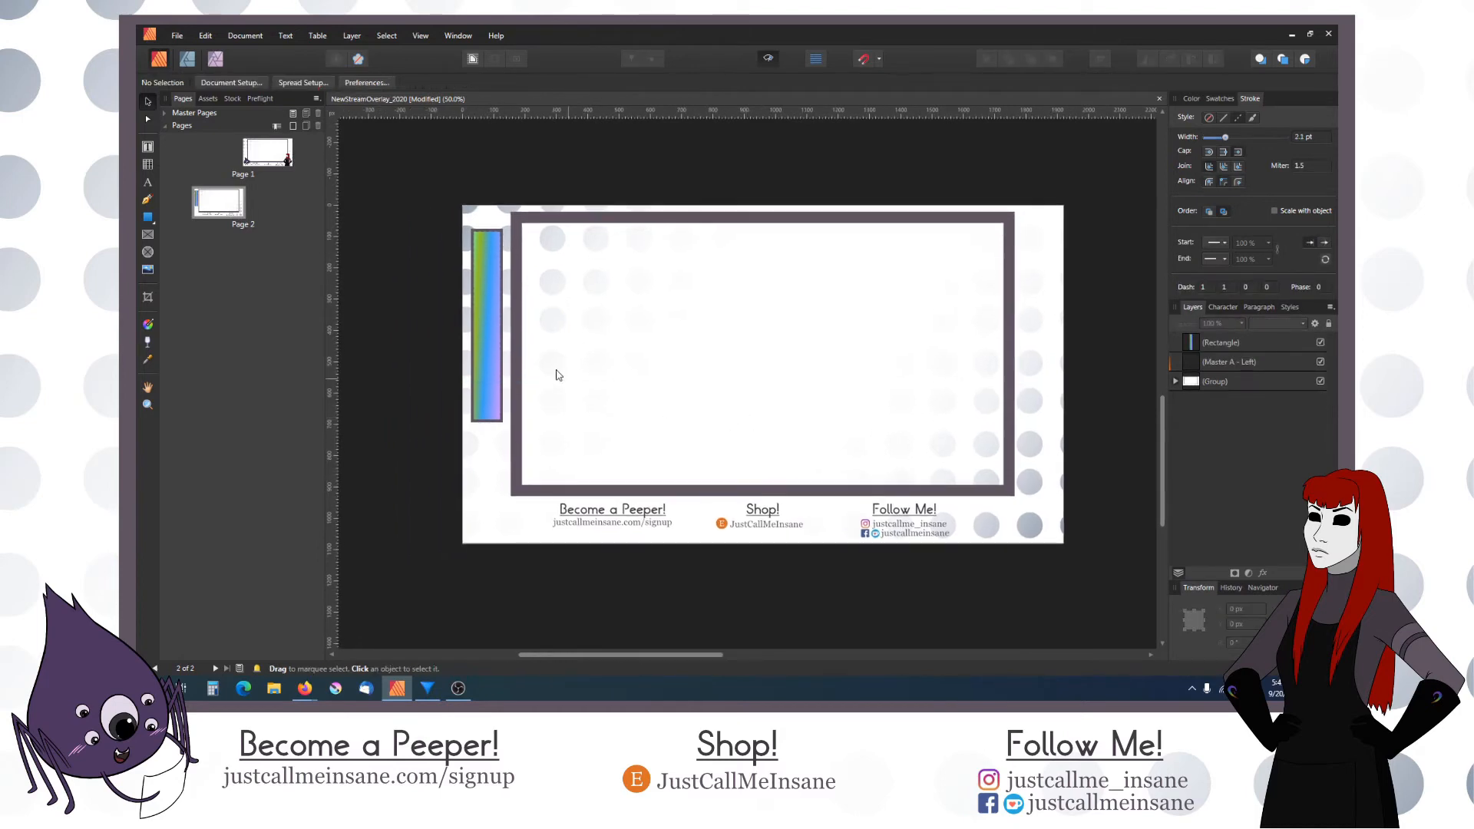
click(502, 360)
drag(486, 420, 488, 495)
click(535, 601)
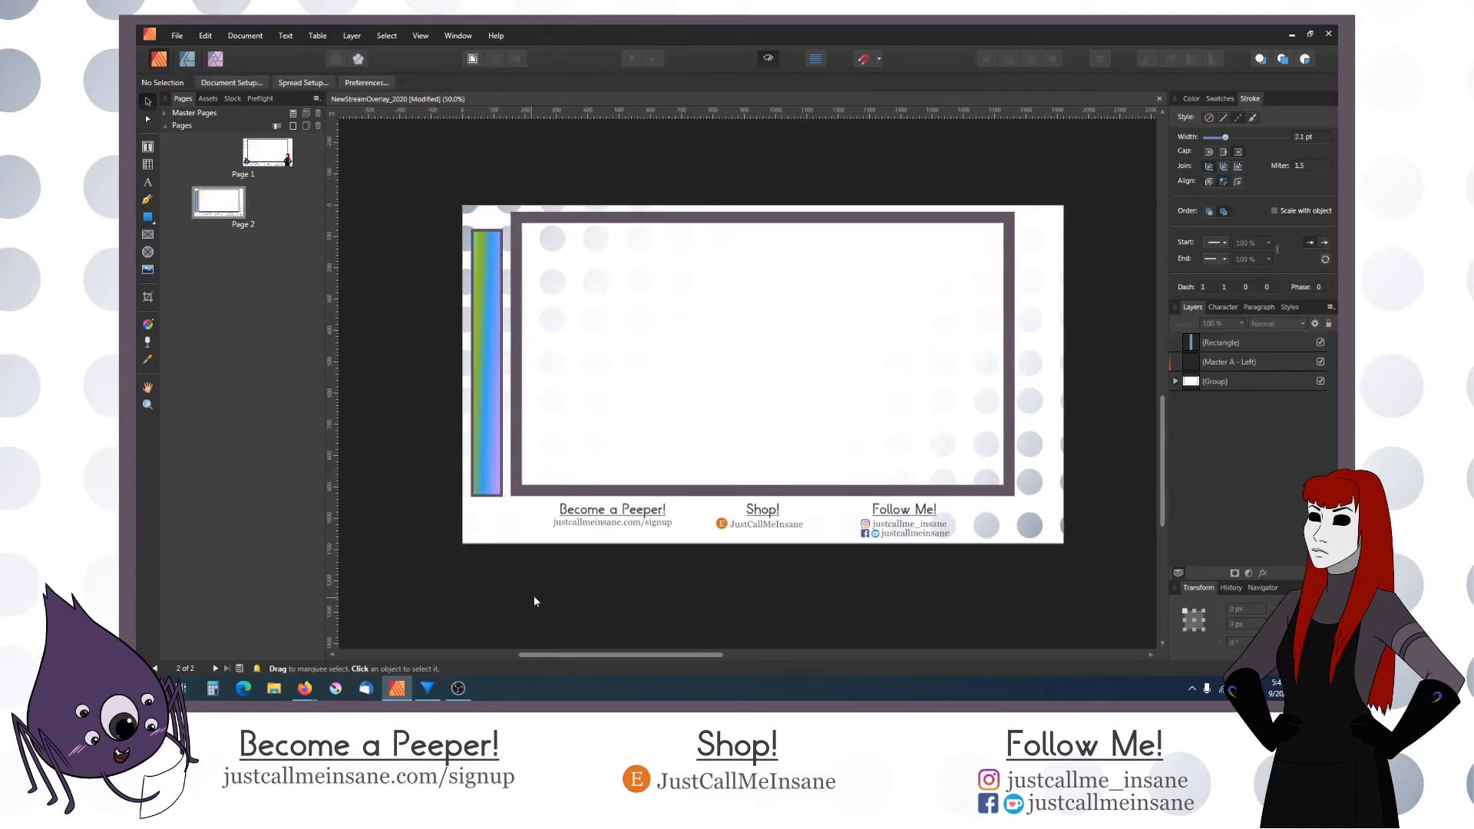
click(470, 399)
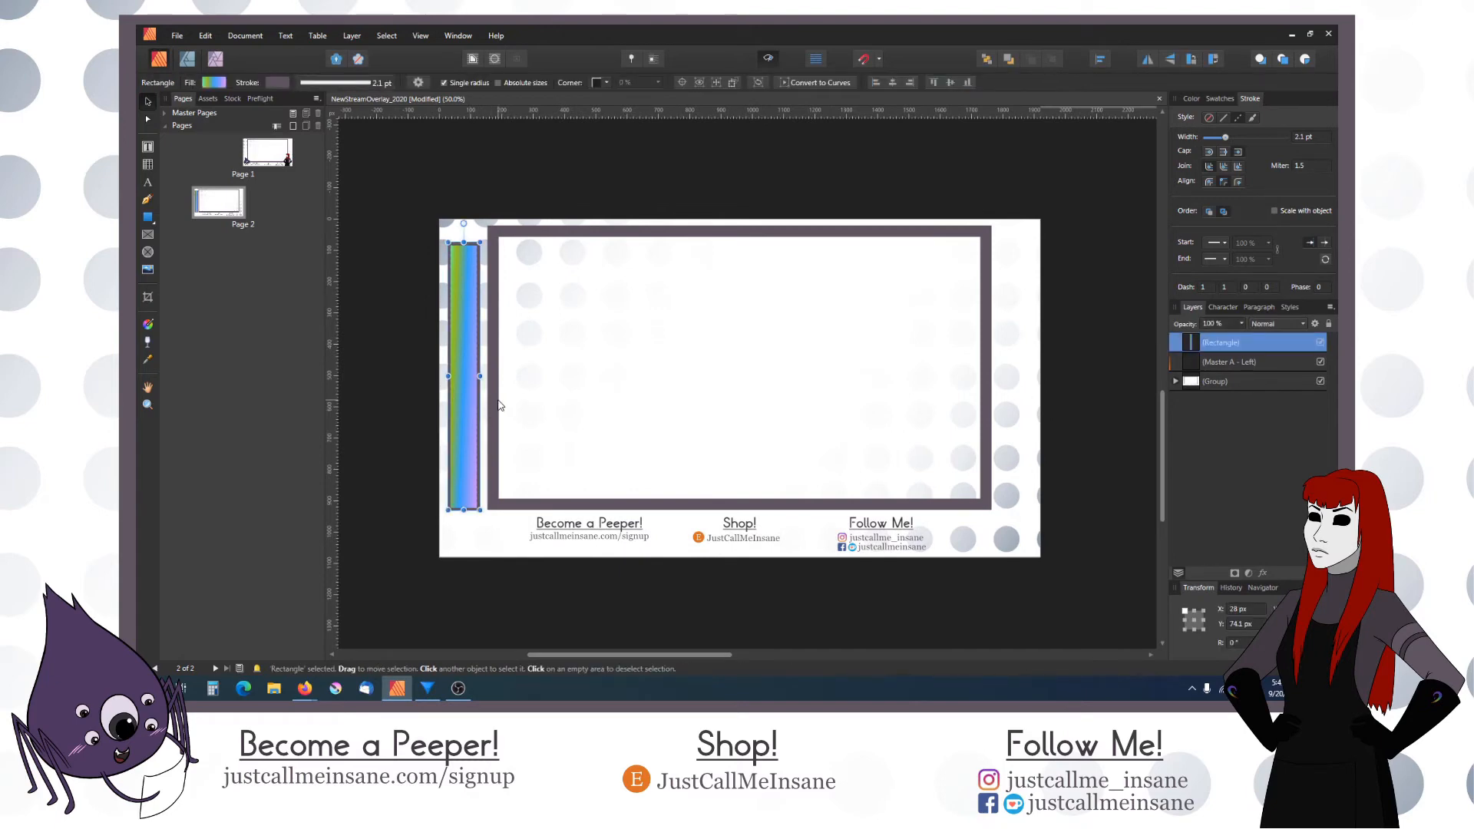
click(401, 432)
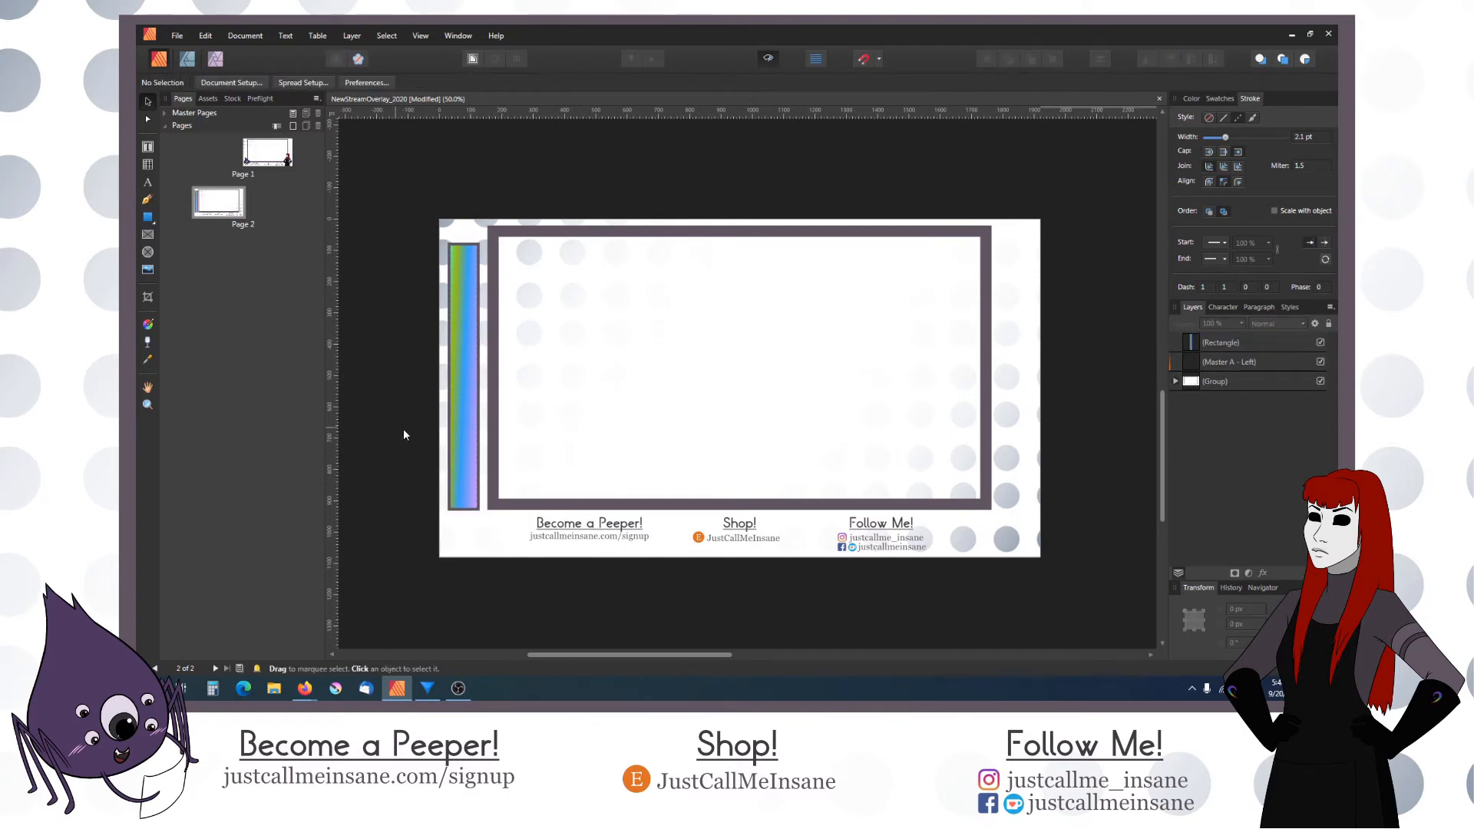
click(464, 451)
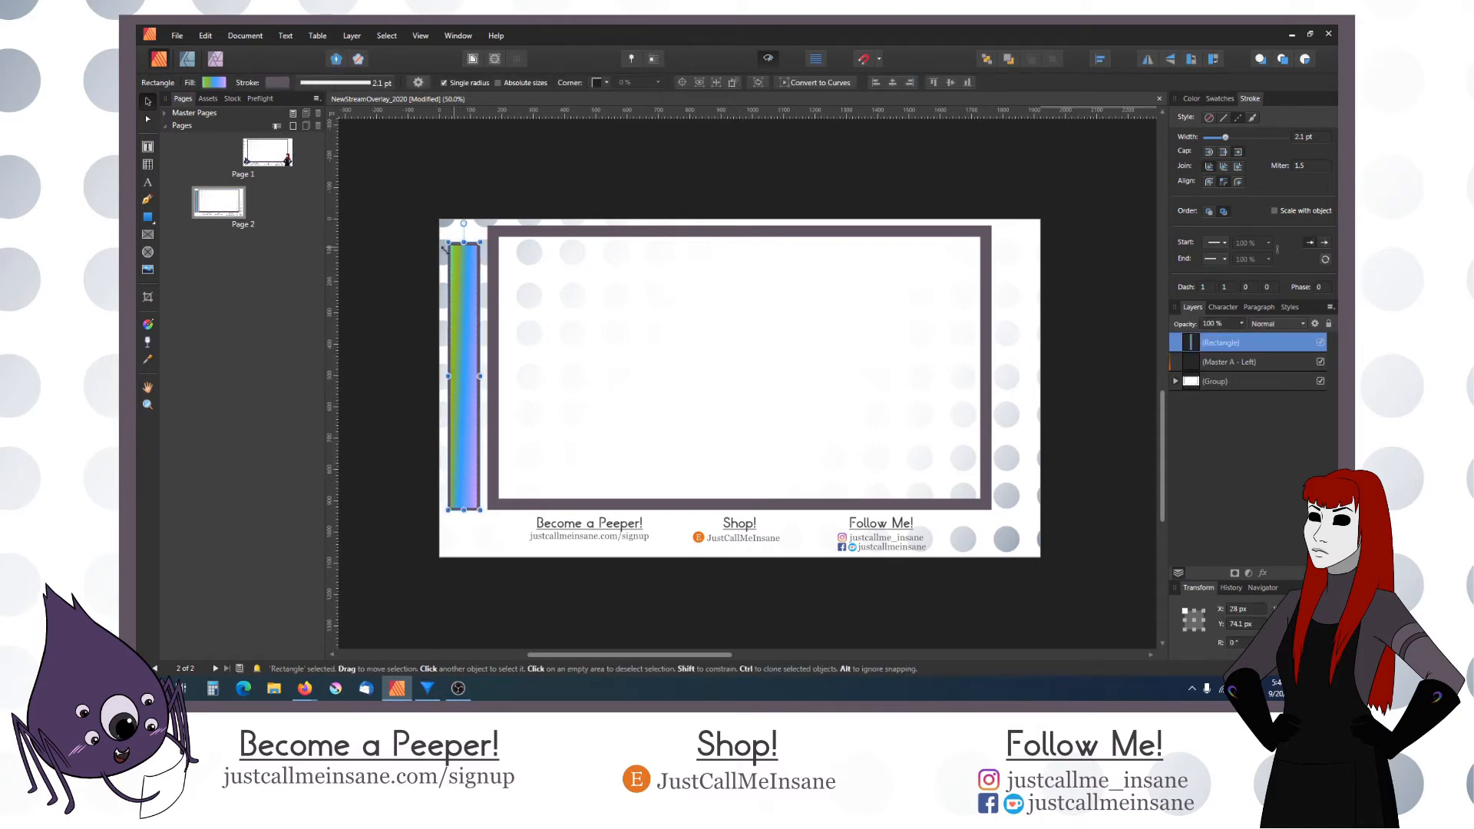
click(444, 440)
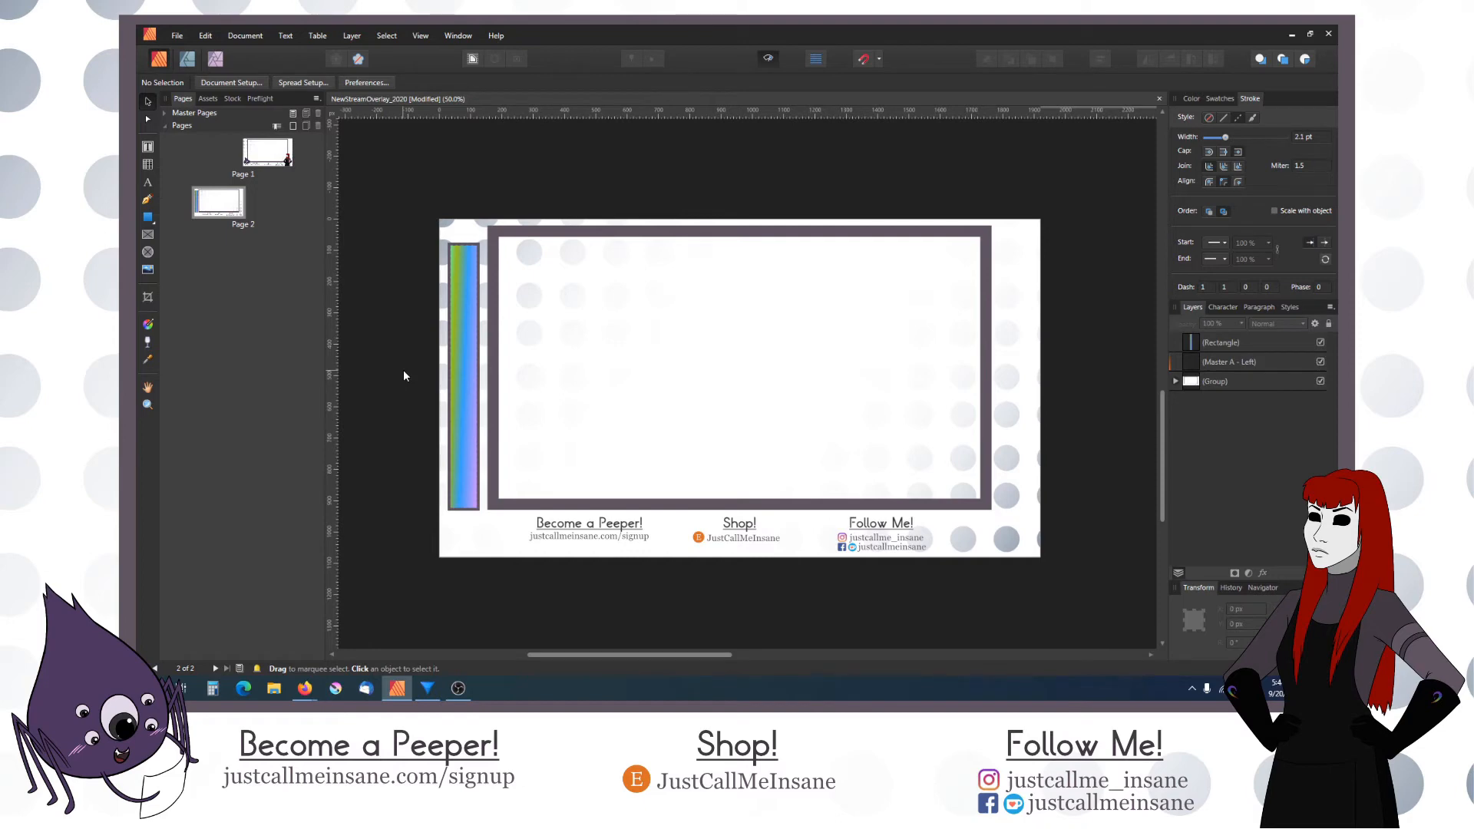
Step: Select all the artwork on Page 2 and export it as a 1920 × 1080 px PNG with the area limited to Selection without background
click(177, 35)
drag(404, 185, 1143, 629)
click(178, 35)
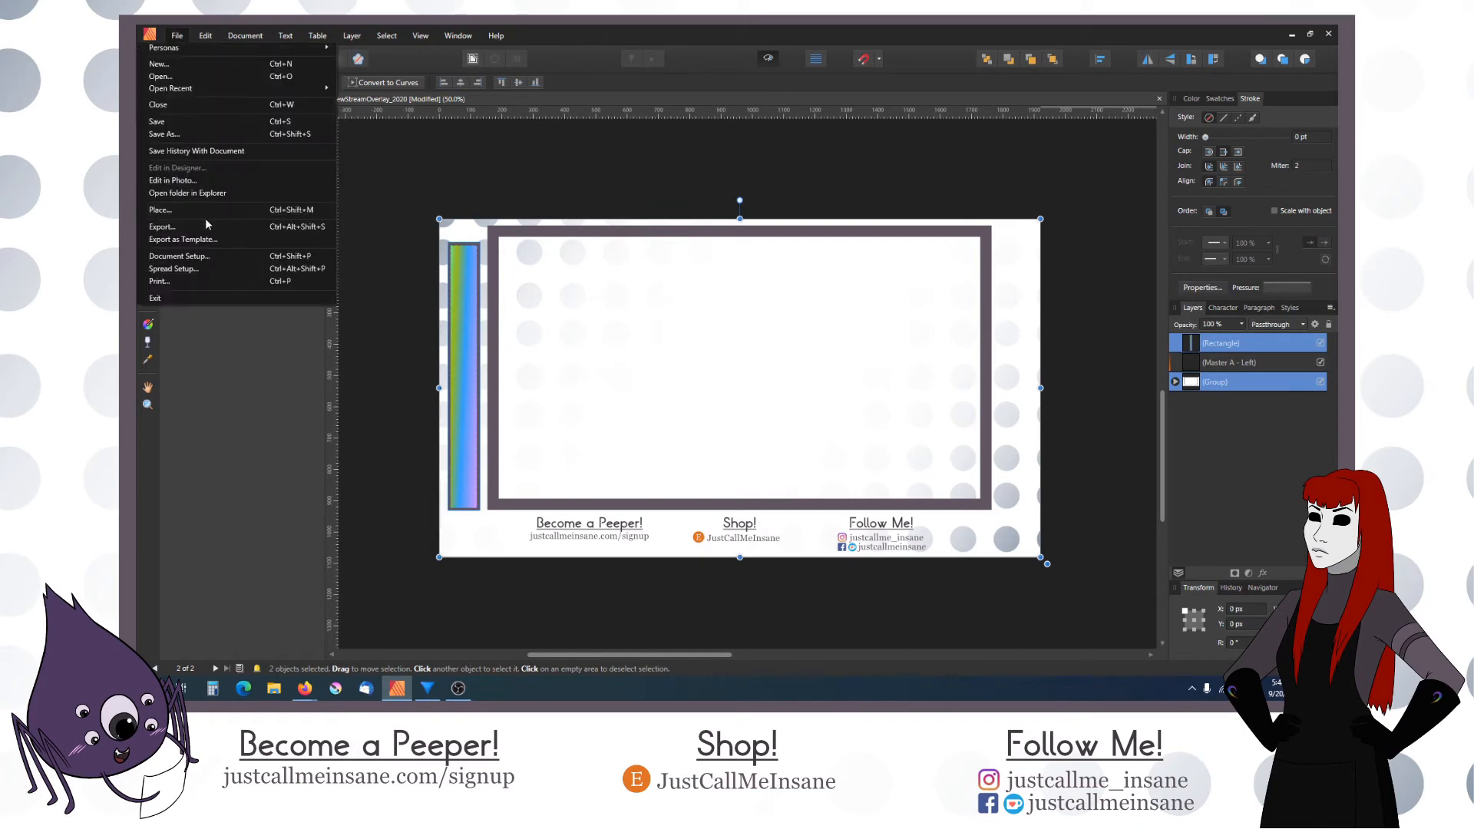
click(162, 226)
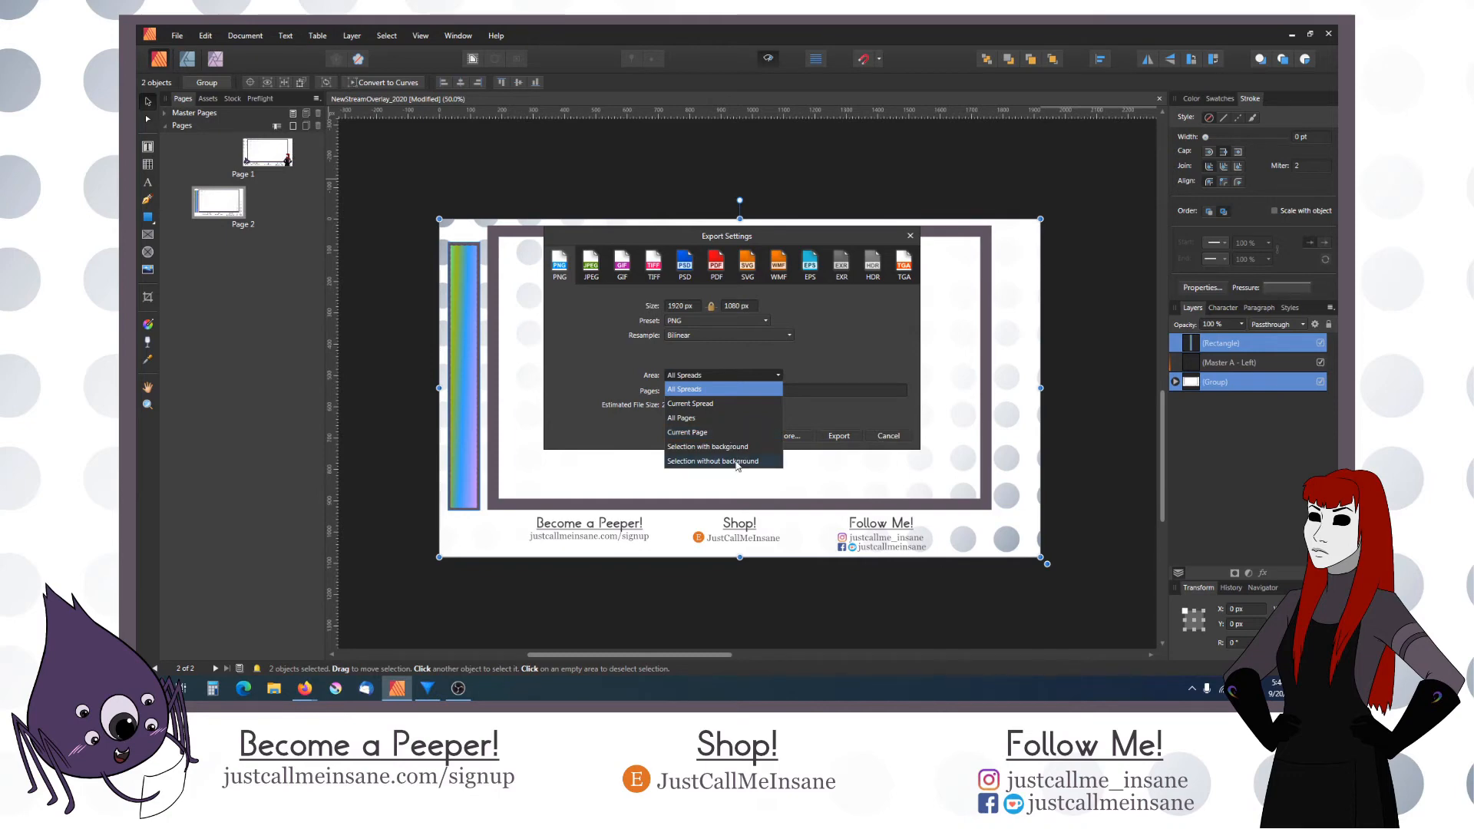
click(737, 461)
click(839, 435)
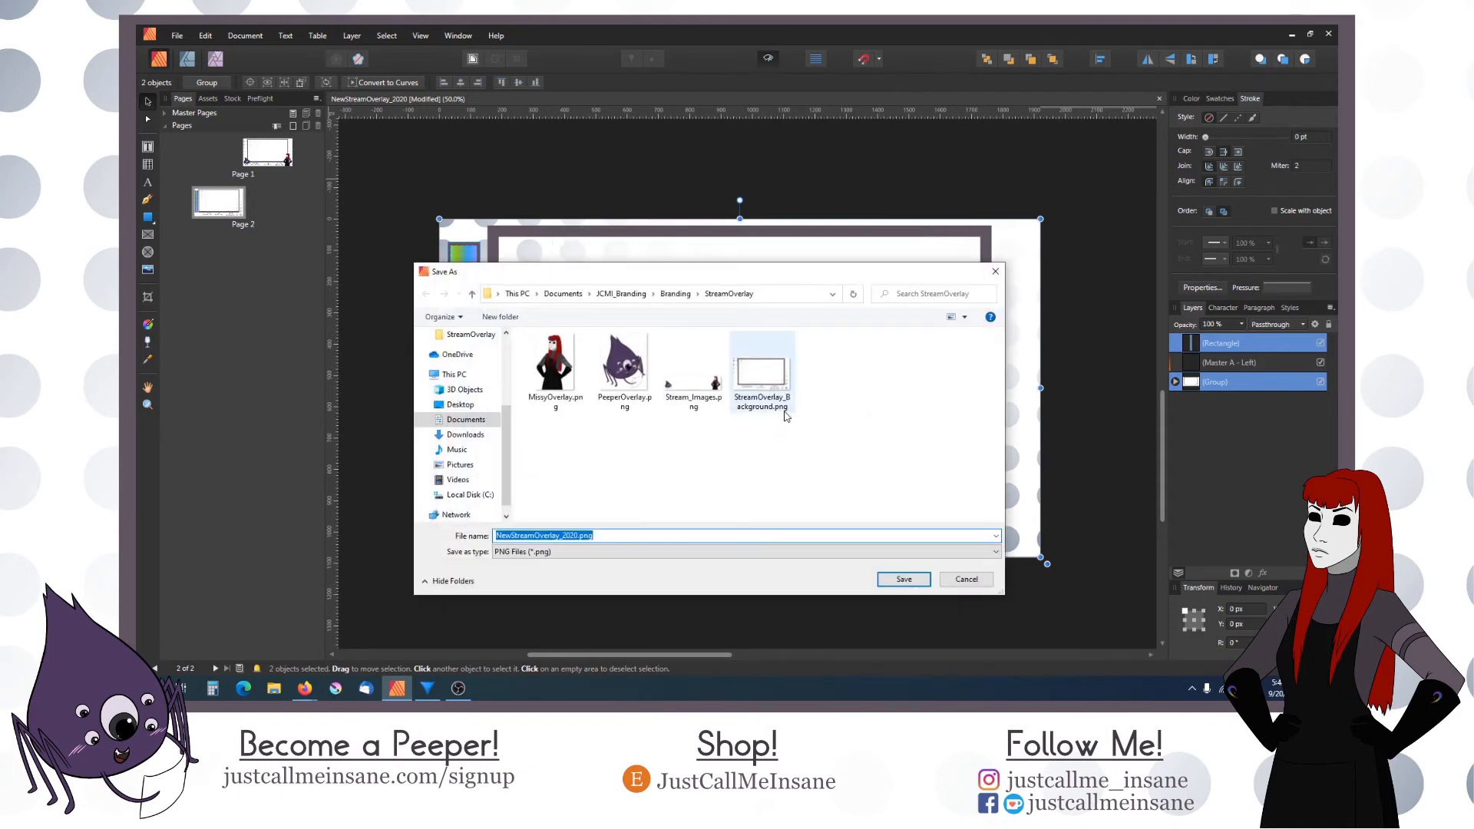
Step: Save the exported PNG as NewStreamOverlay_2020_Alternate.png in the StreamOverlay folder
drag(577, 535, 585, 537)
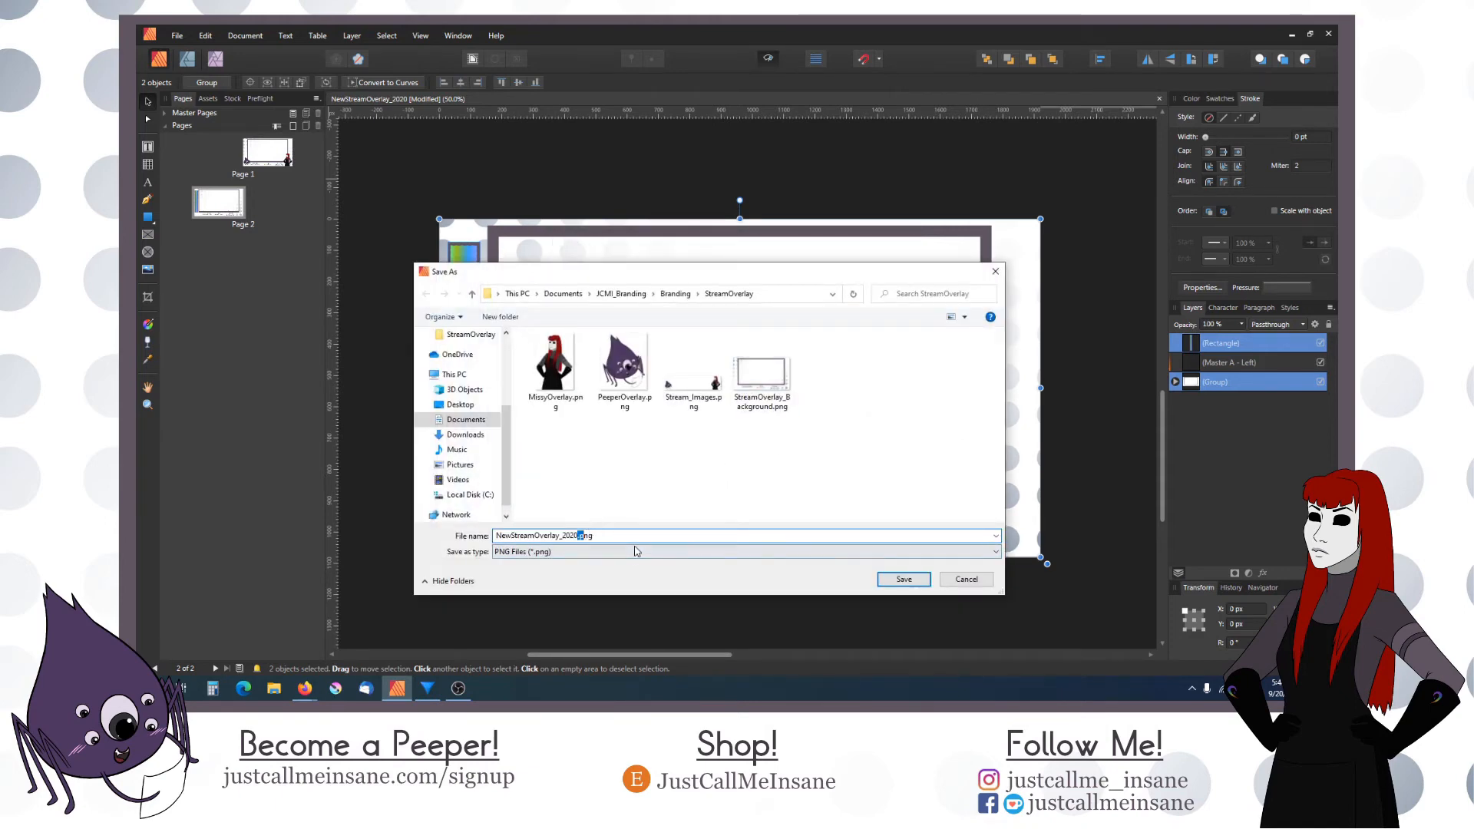
key(Left)
text(_)
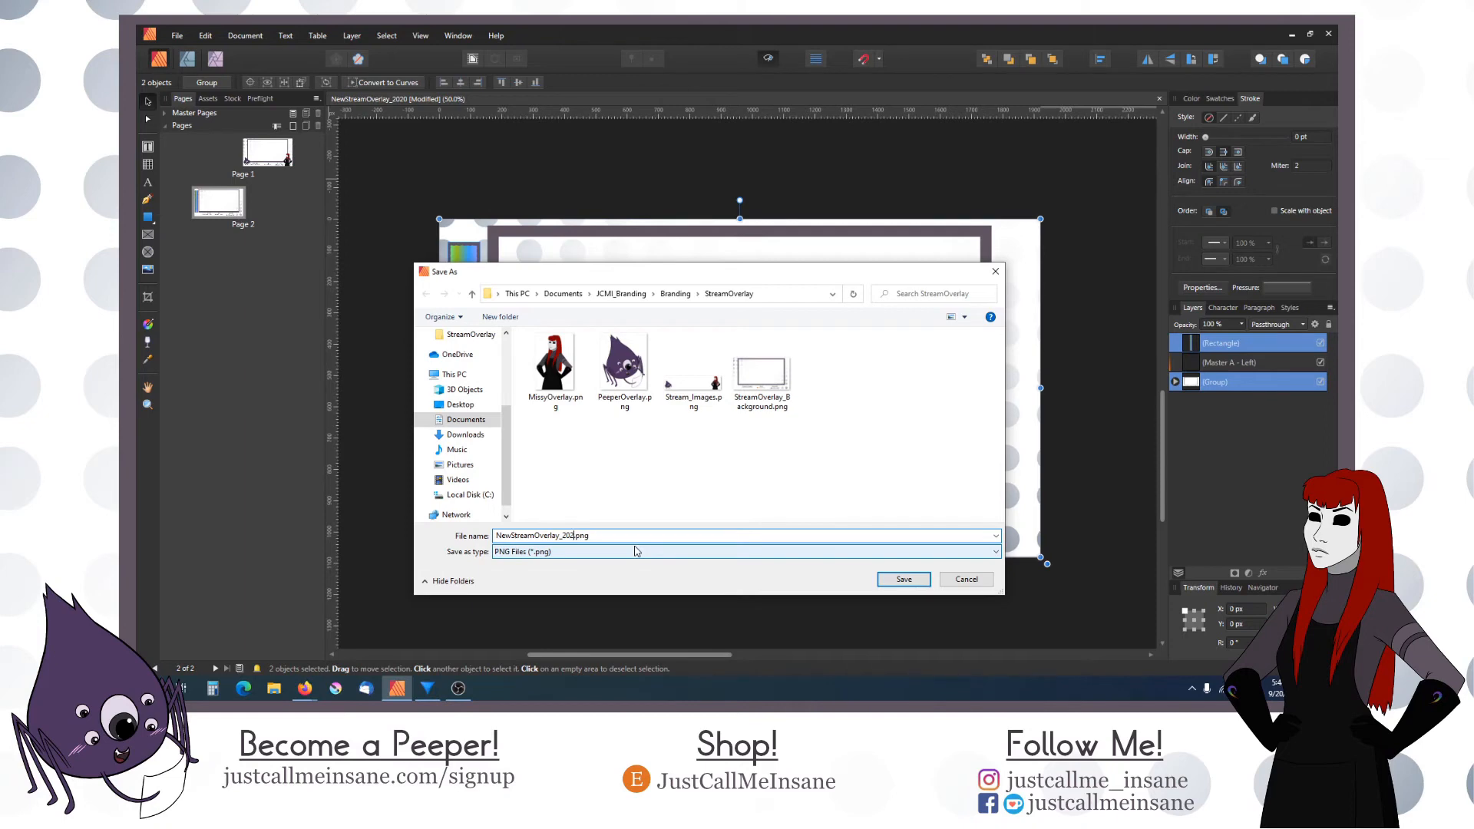
text(Sample)
key(Return)
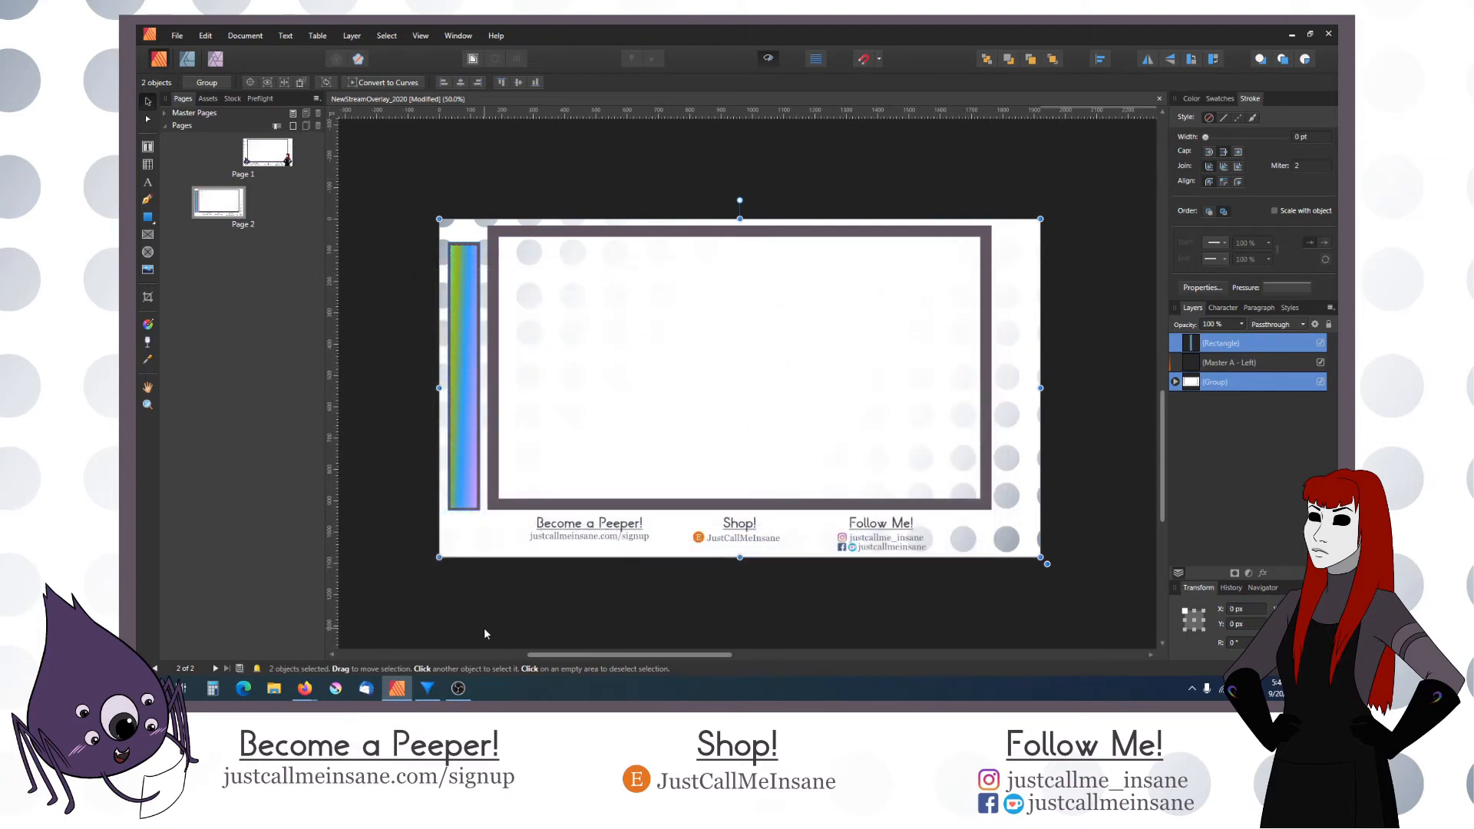
Step: Switch to OBS, check which image file the StreamBG source uses, and hide StreamBG in the Tutorial_Art_Recording scene
click(461, 691)
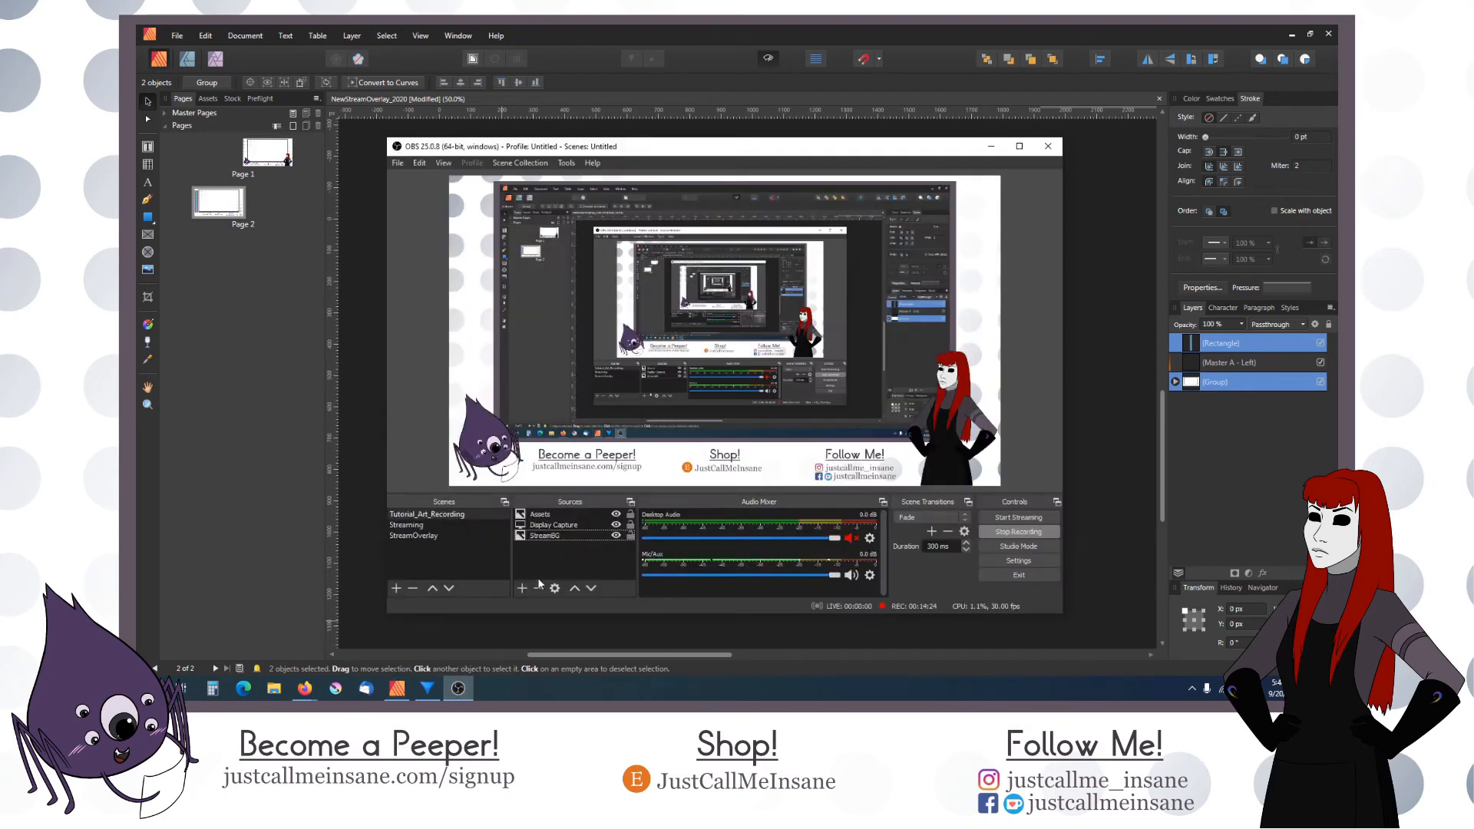
right_click(568, 536)
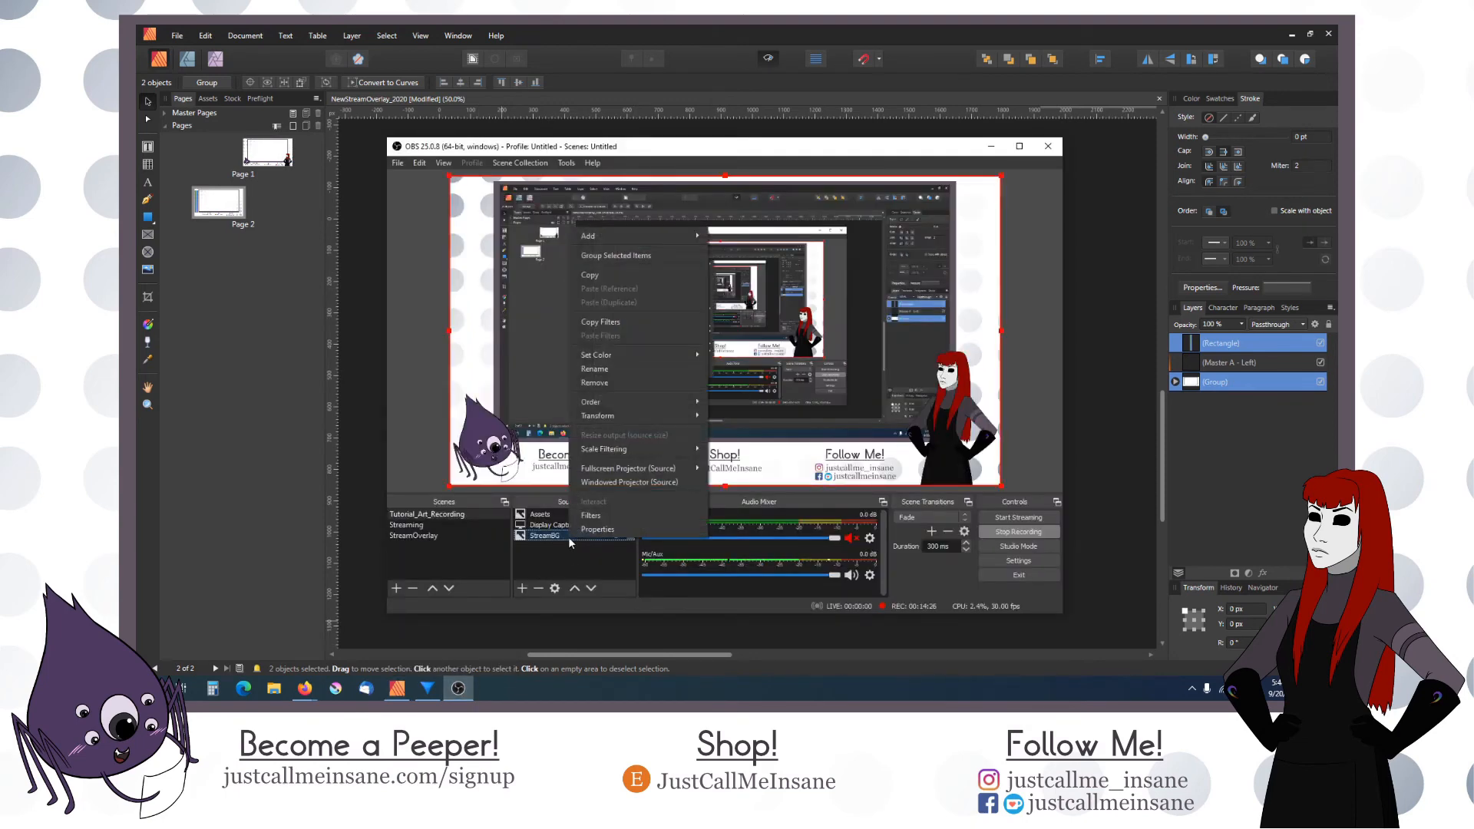
click(568, 537)
right_click(566, 537)
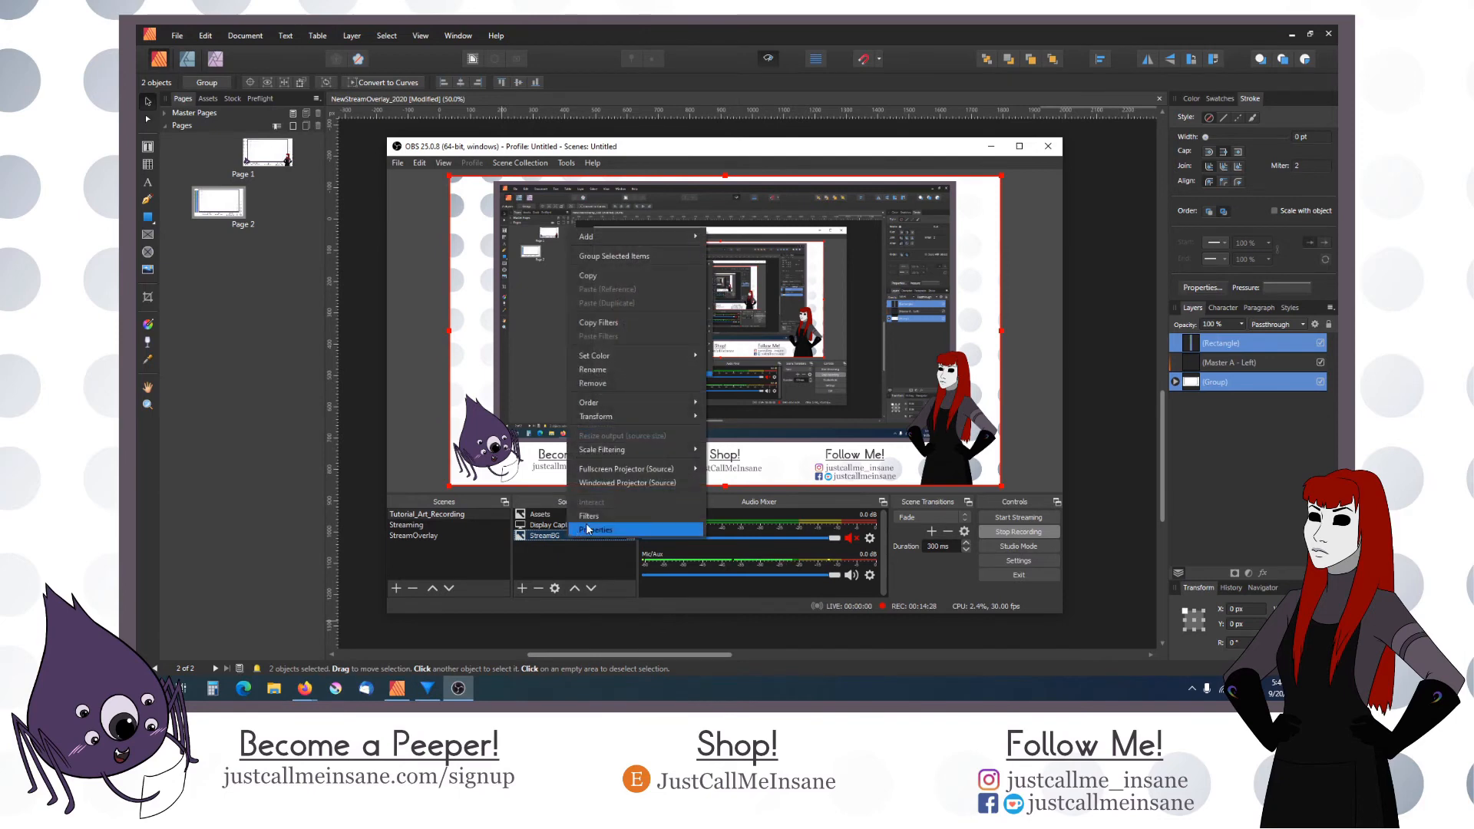
click(591, 495)
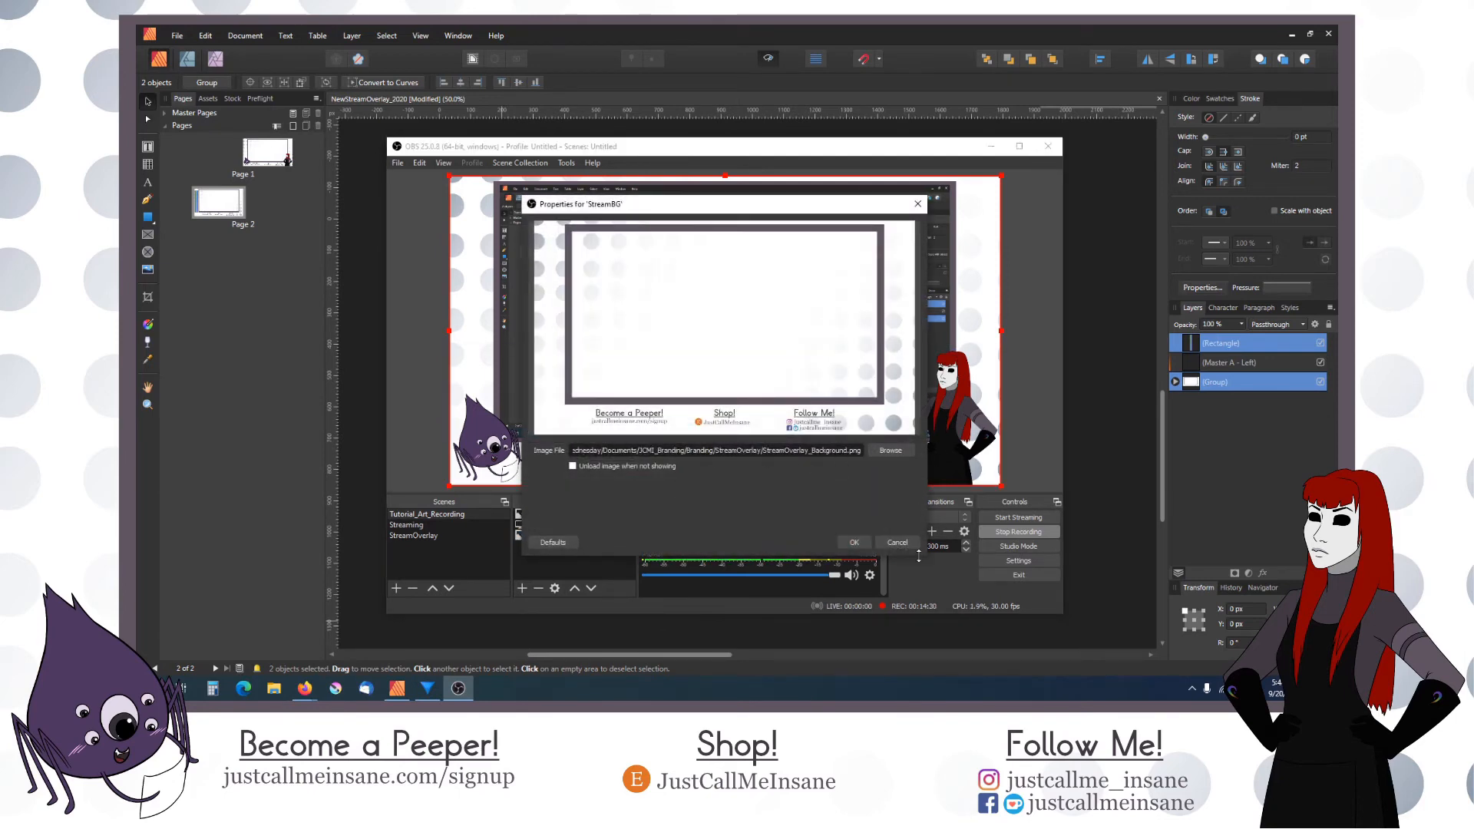
click(897, 542)
click(615, 537)
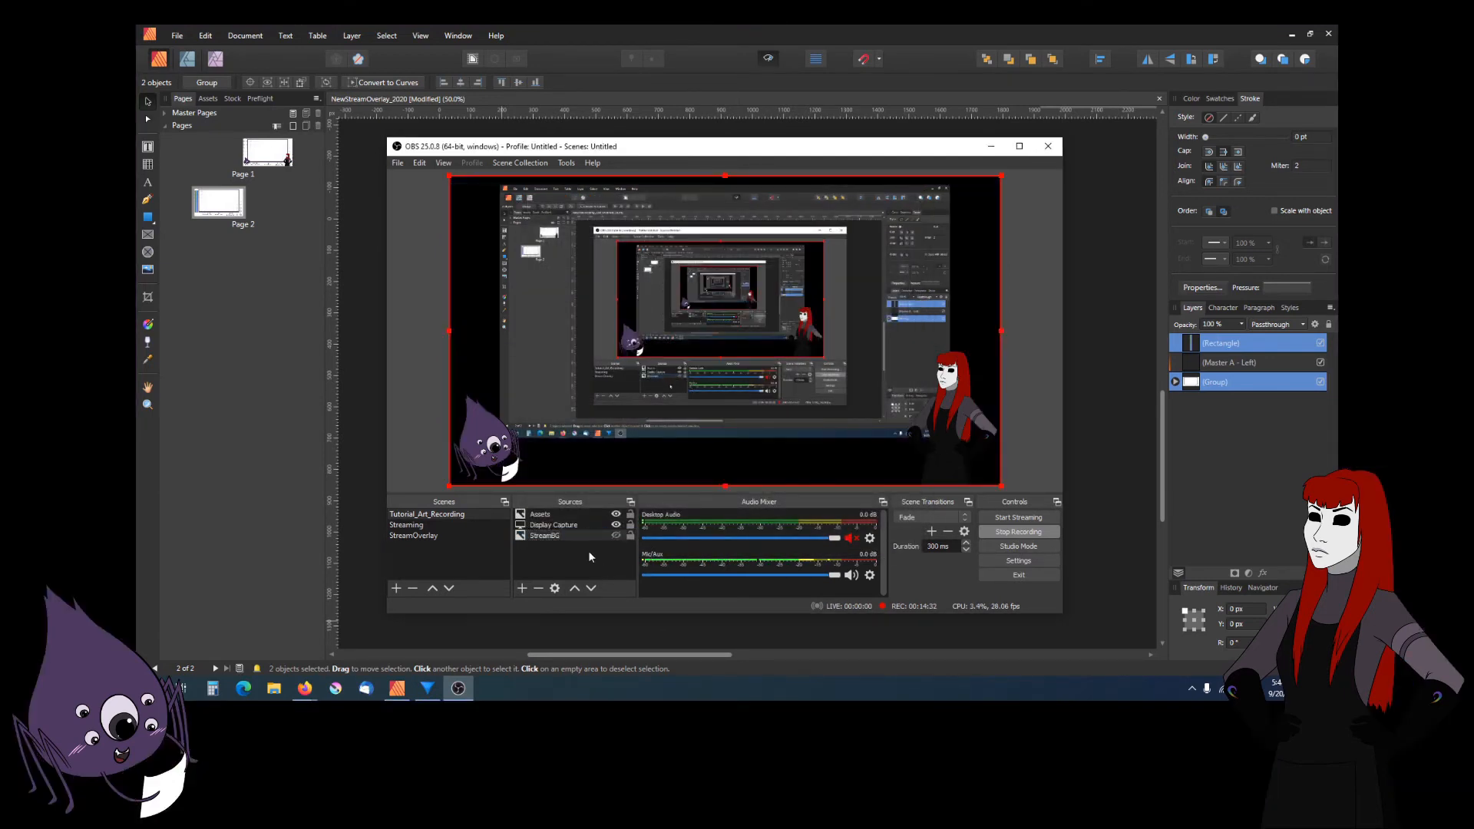
Step: Add a new image source named Image to the scene and try to load NewStreamOverlay_2020_Alternate.png into it
click(524, 588)
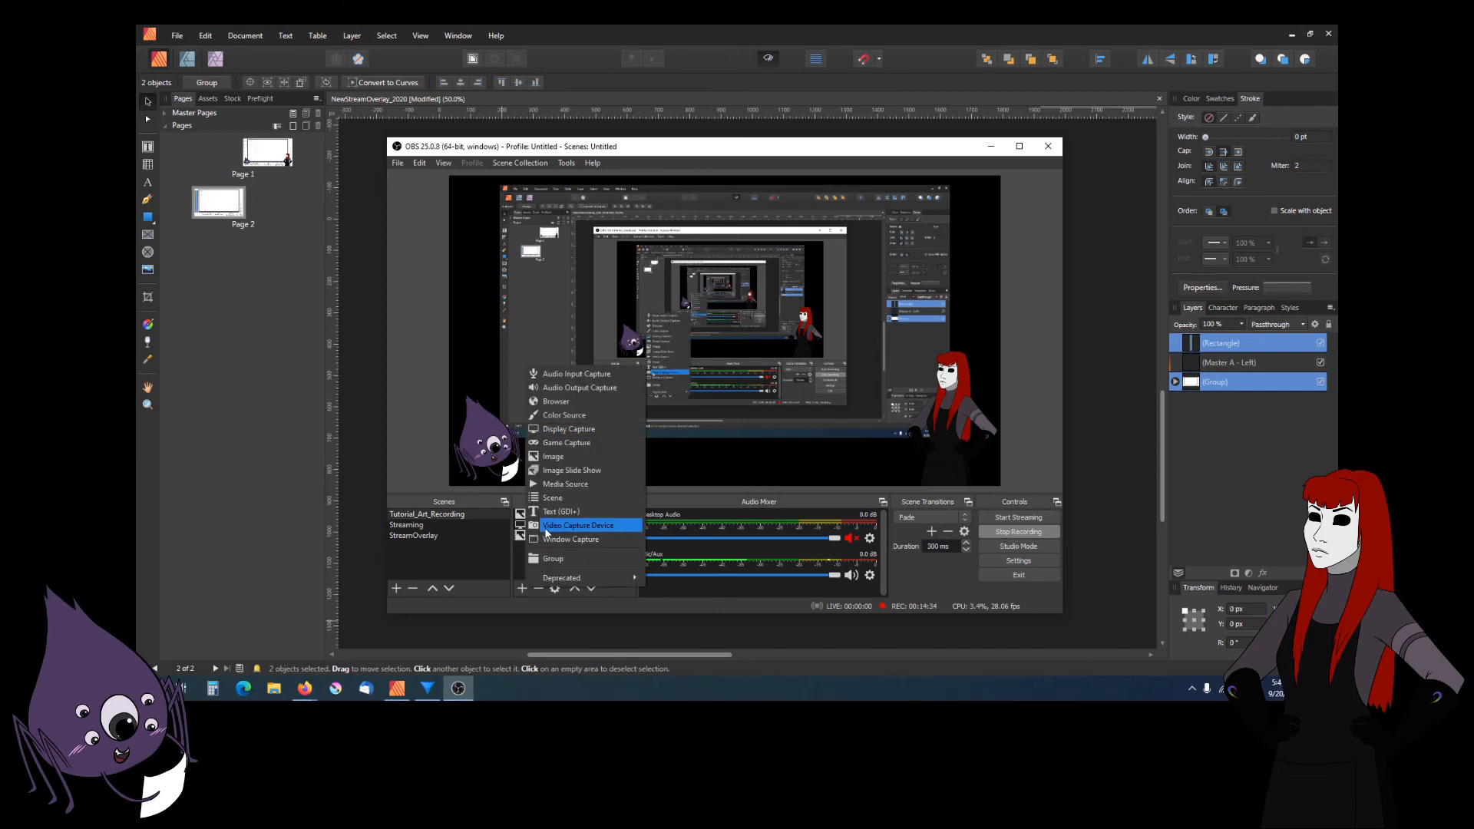
click(563, 457)
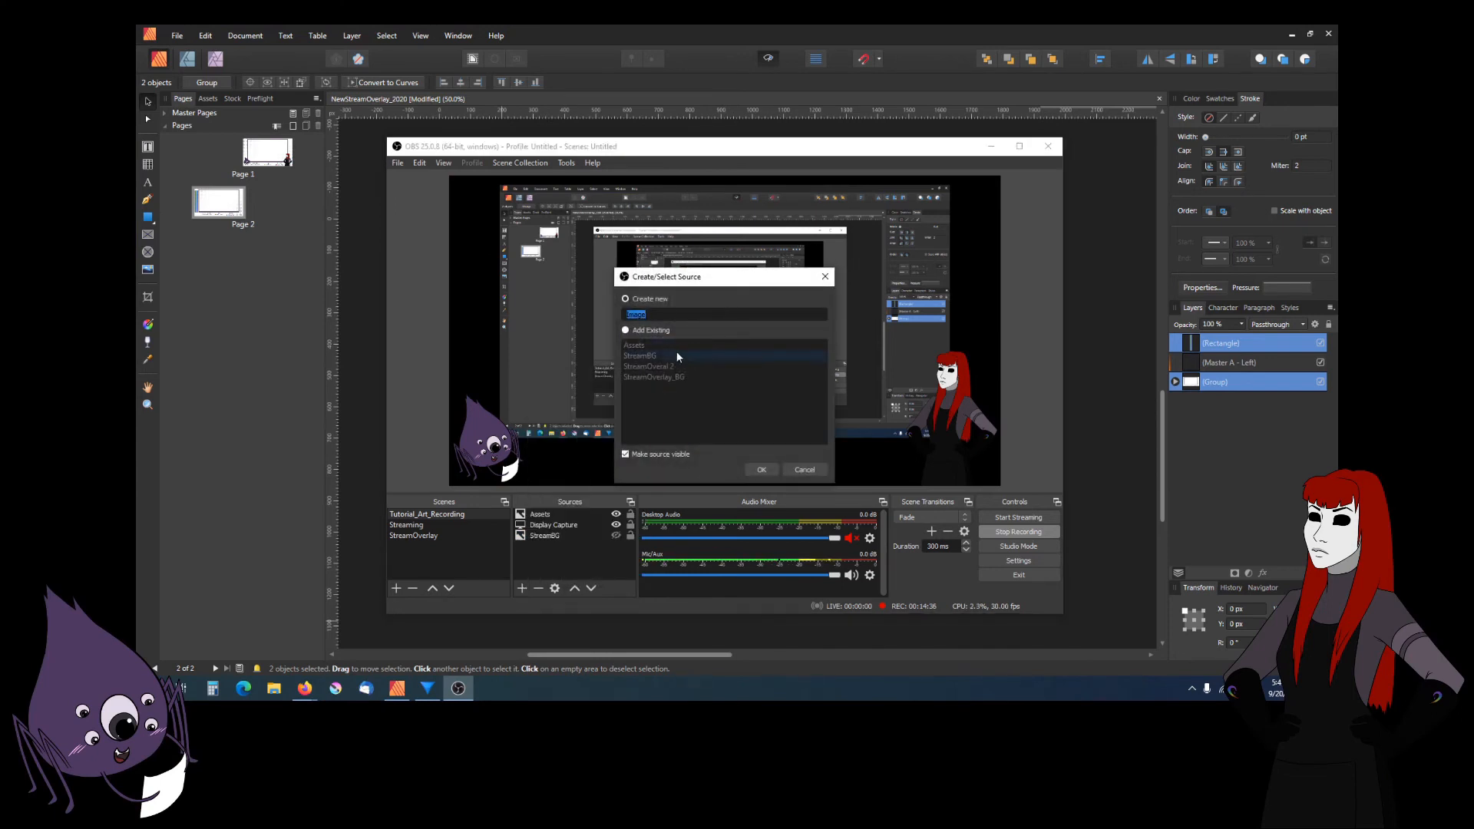
click(761, 470)
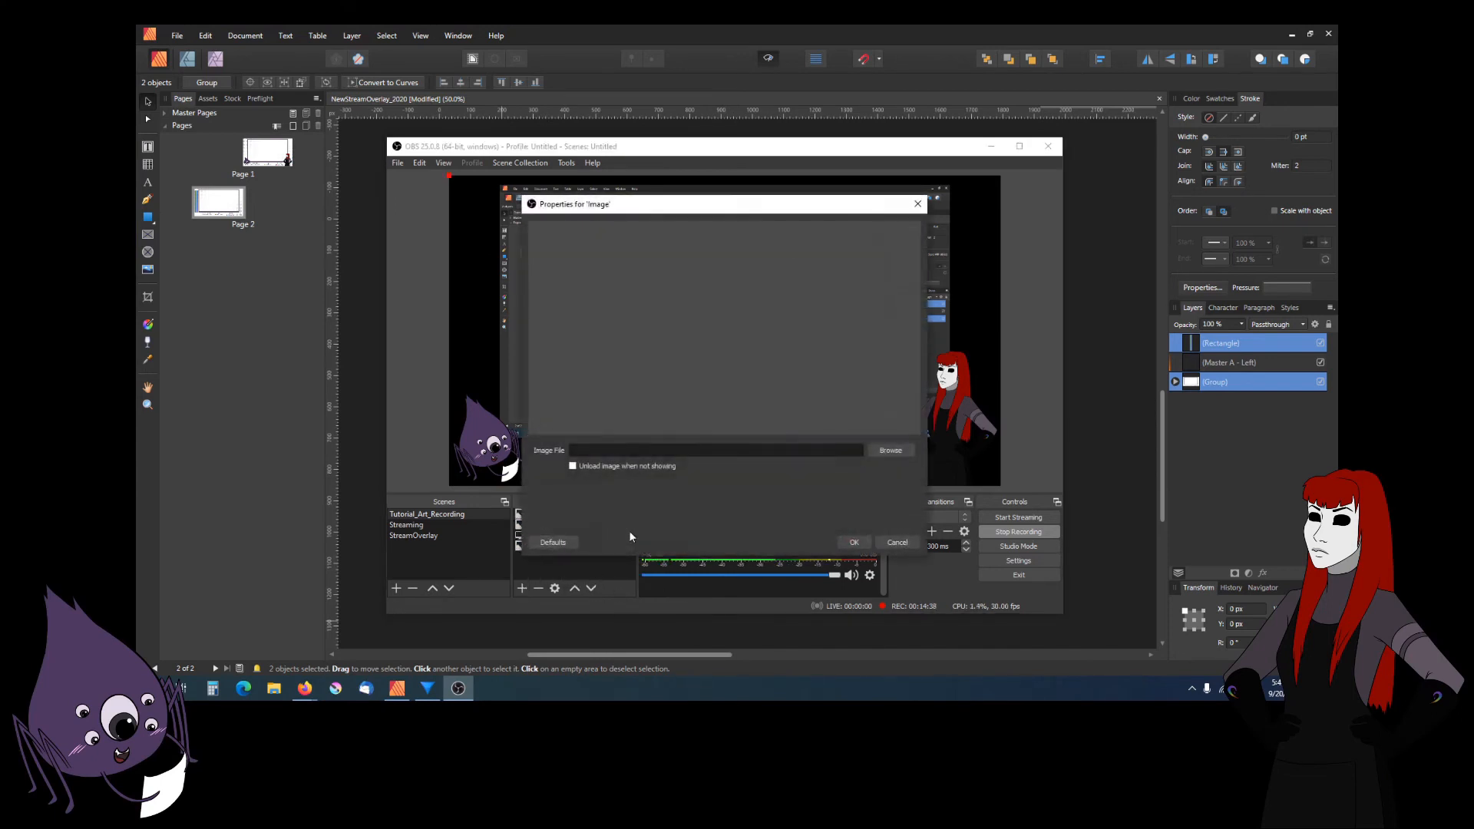
click(890, 451)
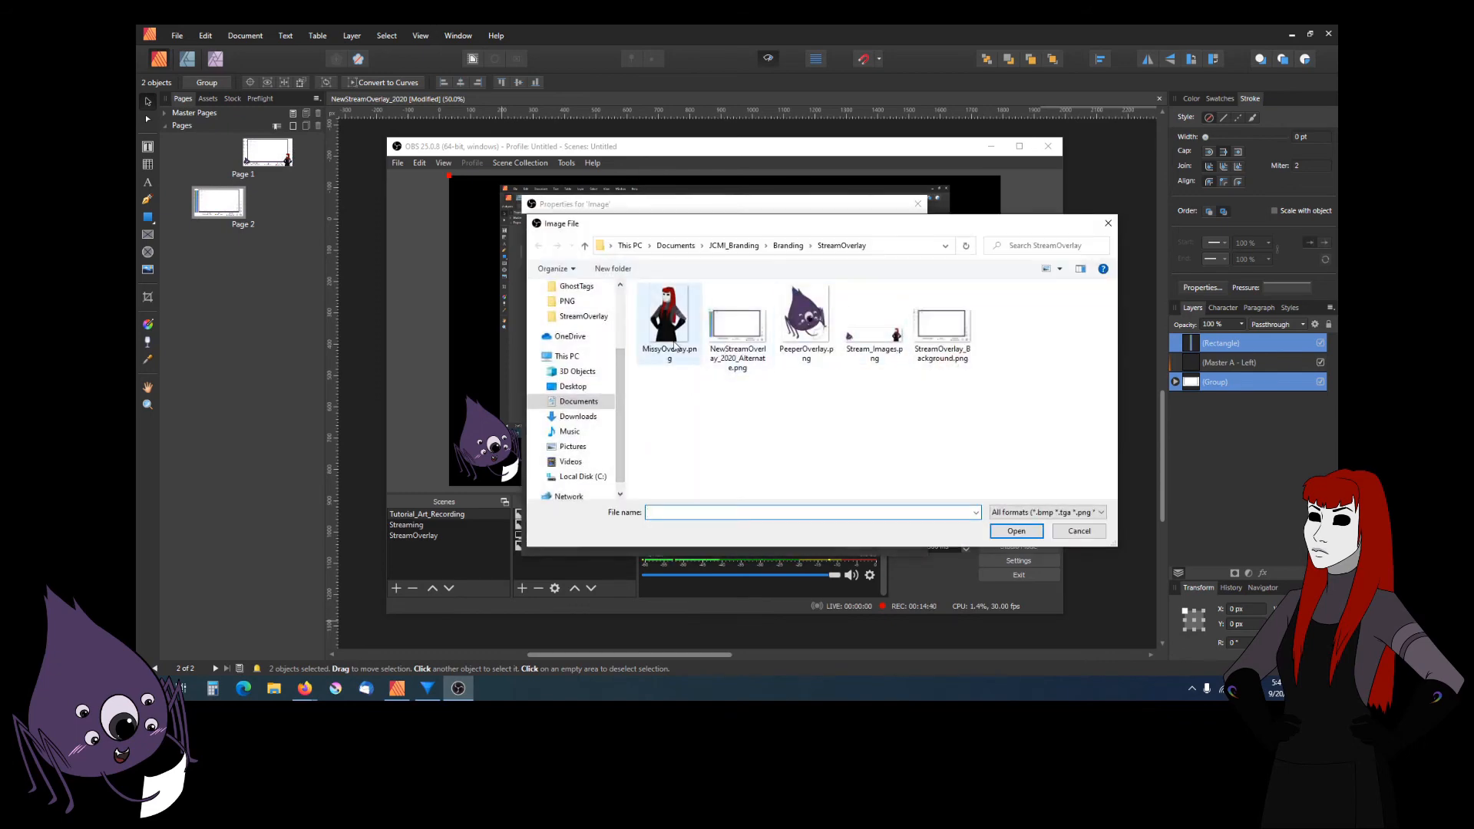
click(737, 326)
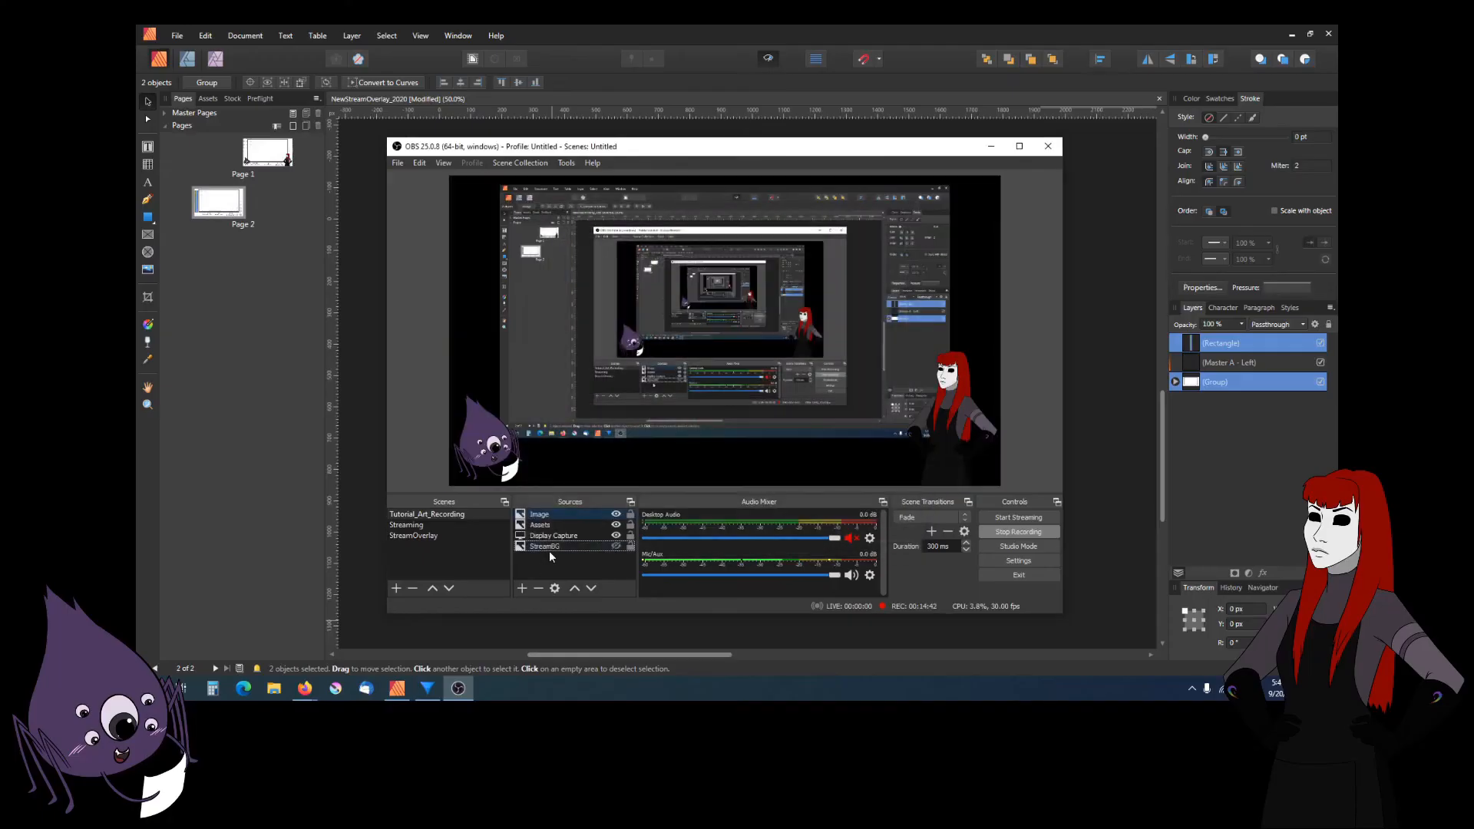
Step: Move the Image source to the end of the source order, below StreamBG
click(577, 519)
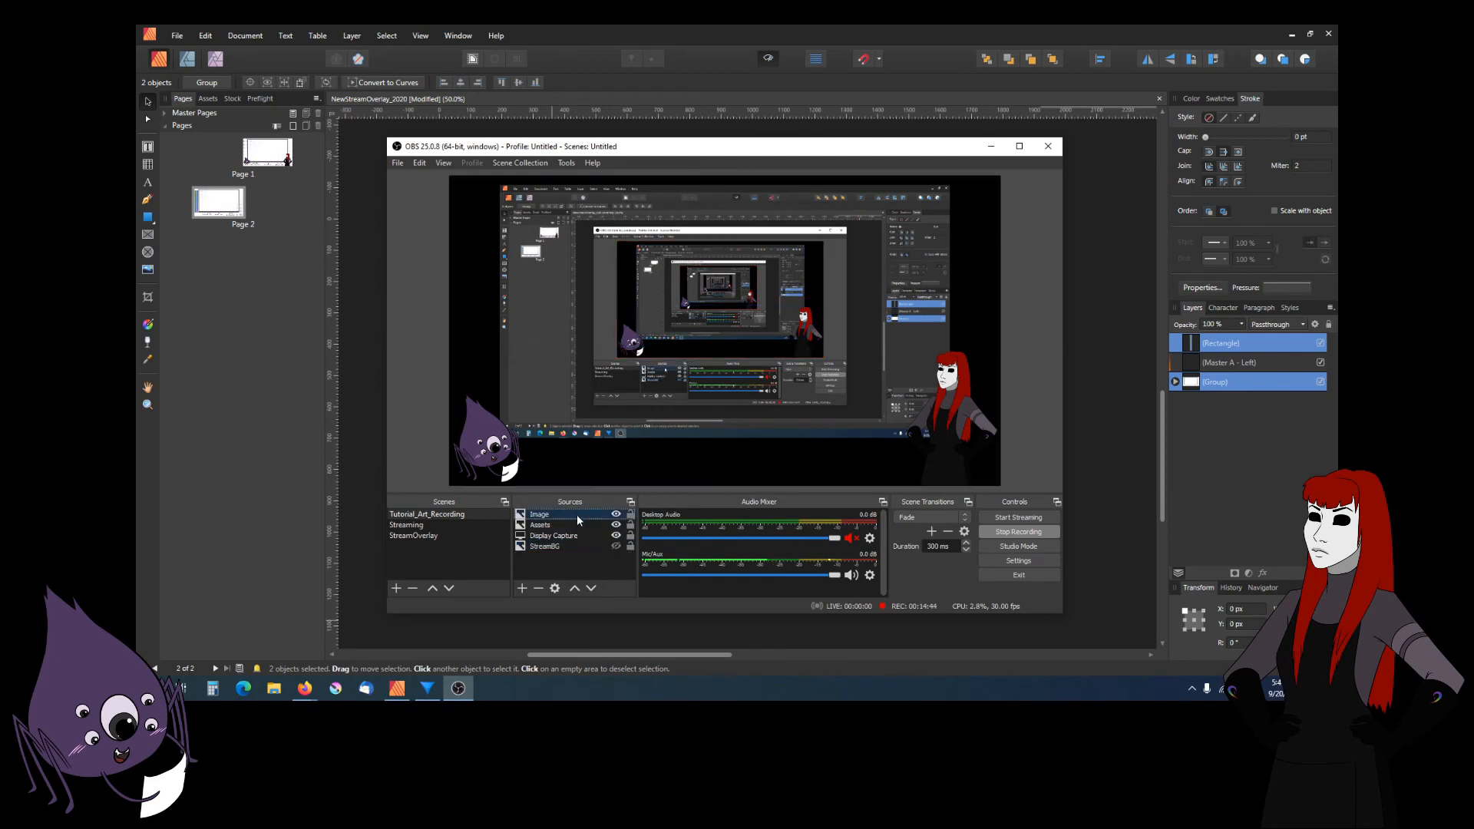
click(591, 588)
click(591, 588)
click(591, 588)
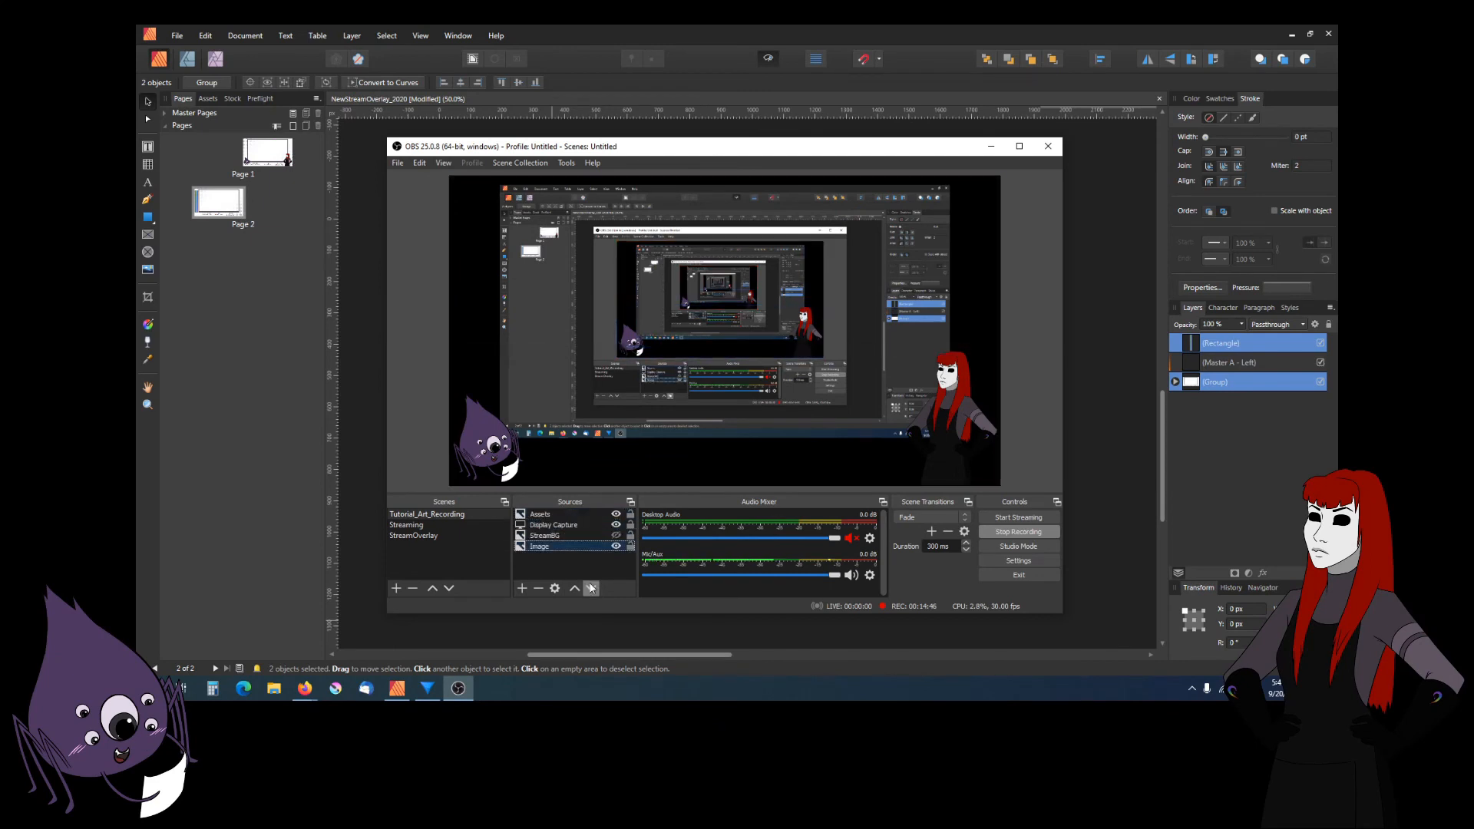
Step: Set the Image source's file to NewStreamOverlay_2020_Alternate.png in its properties
right_click(593, 545)
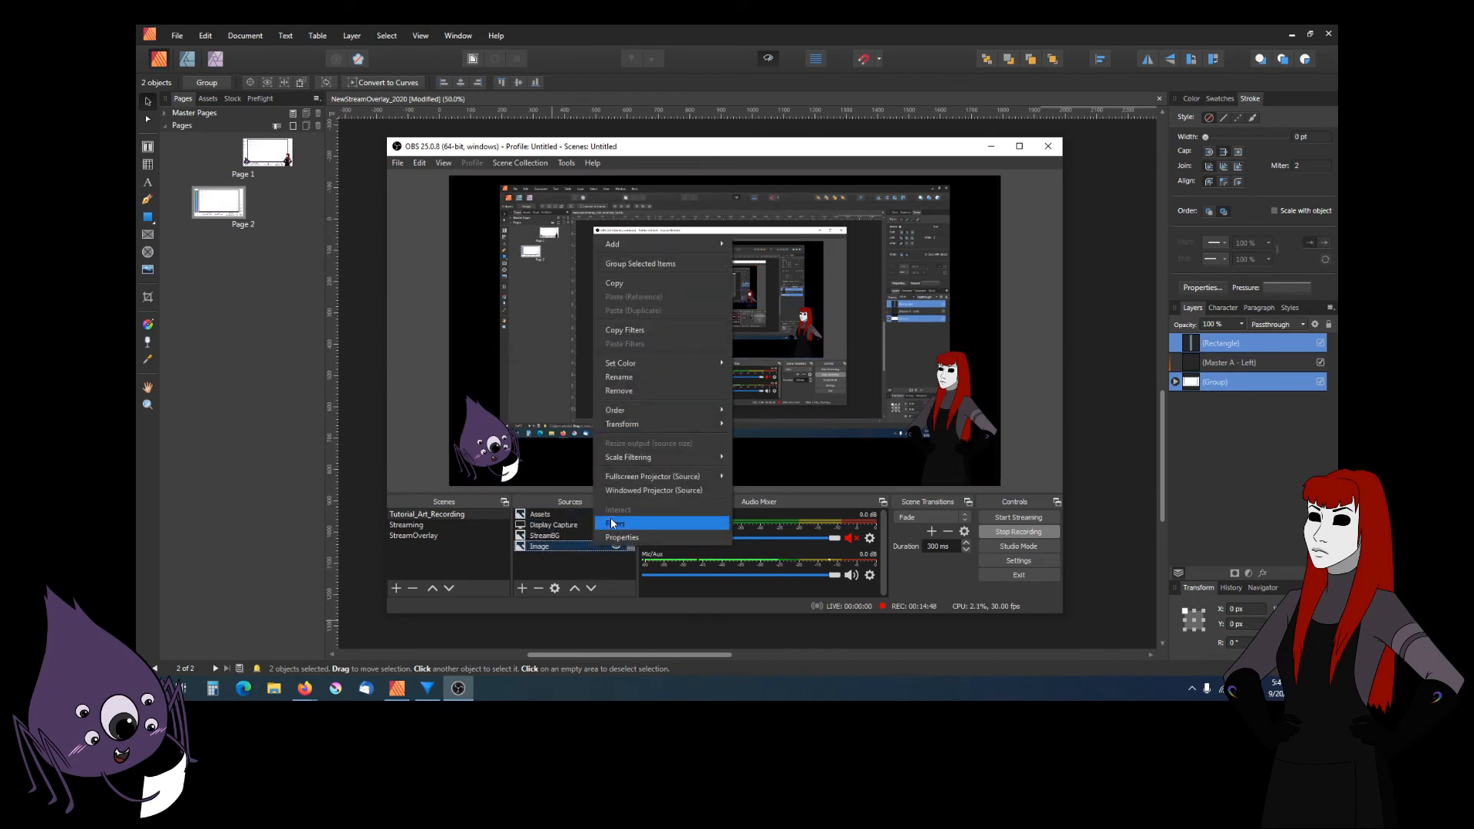
click(622, 537)
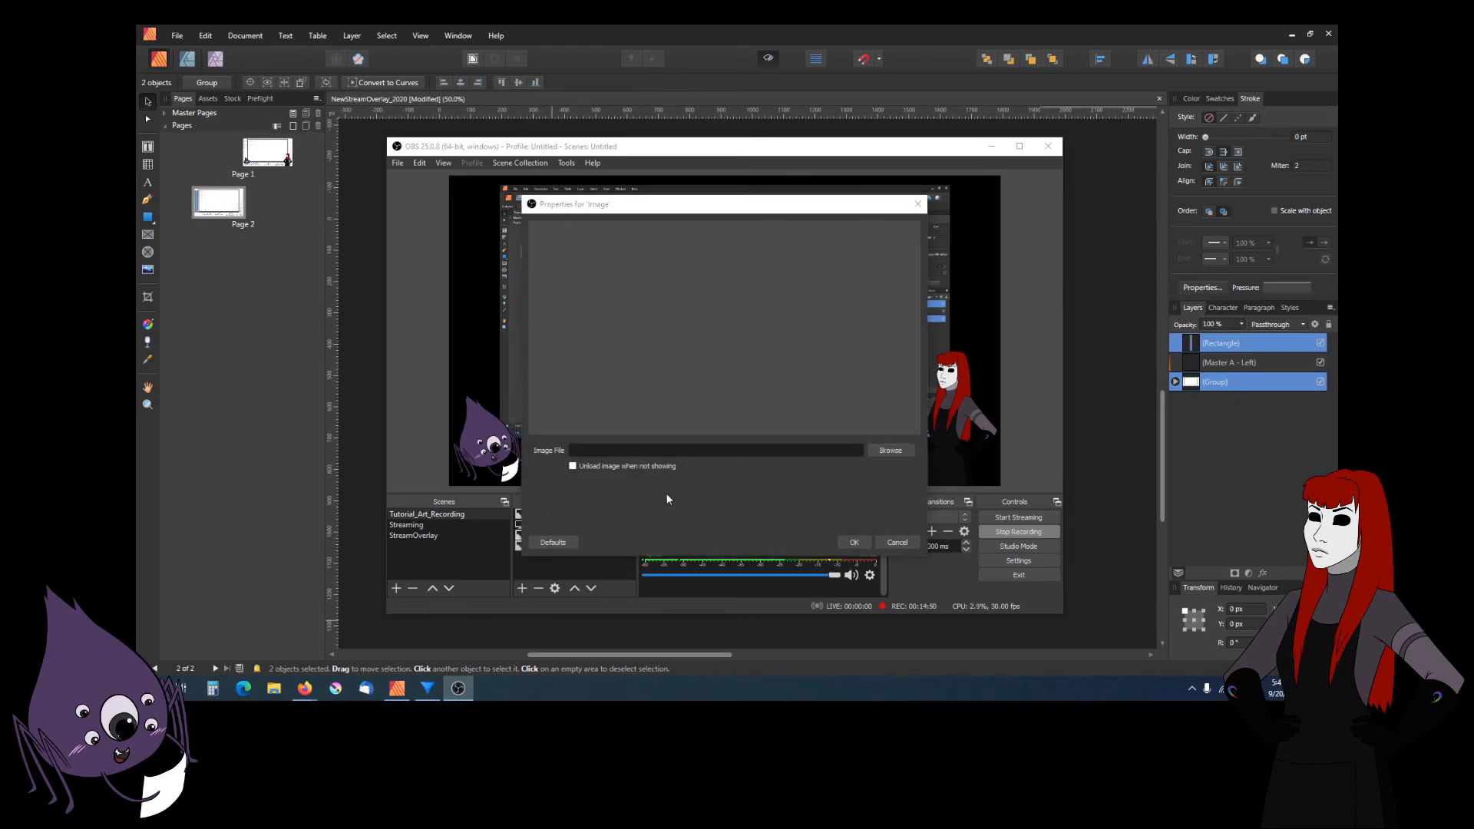
click(890, 450)
click(737, 322)
click(1005, 527)
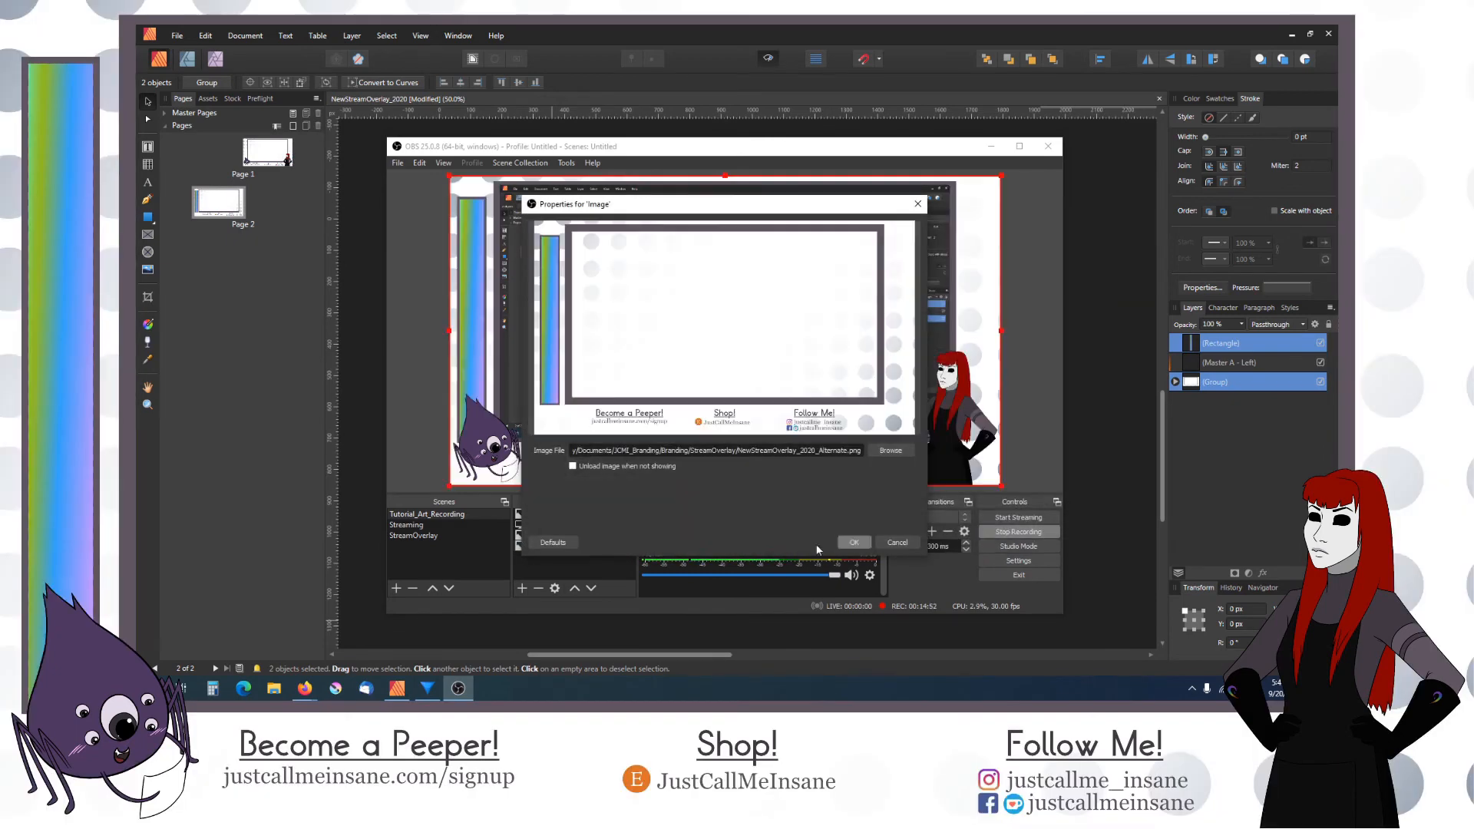
click(854, 542)
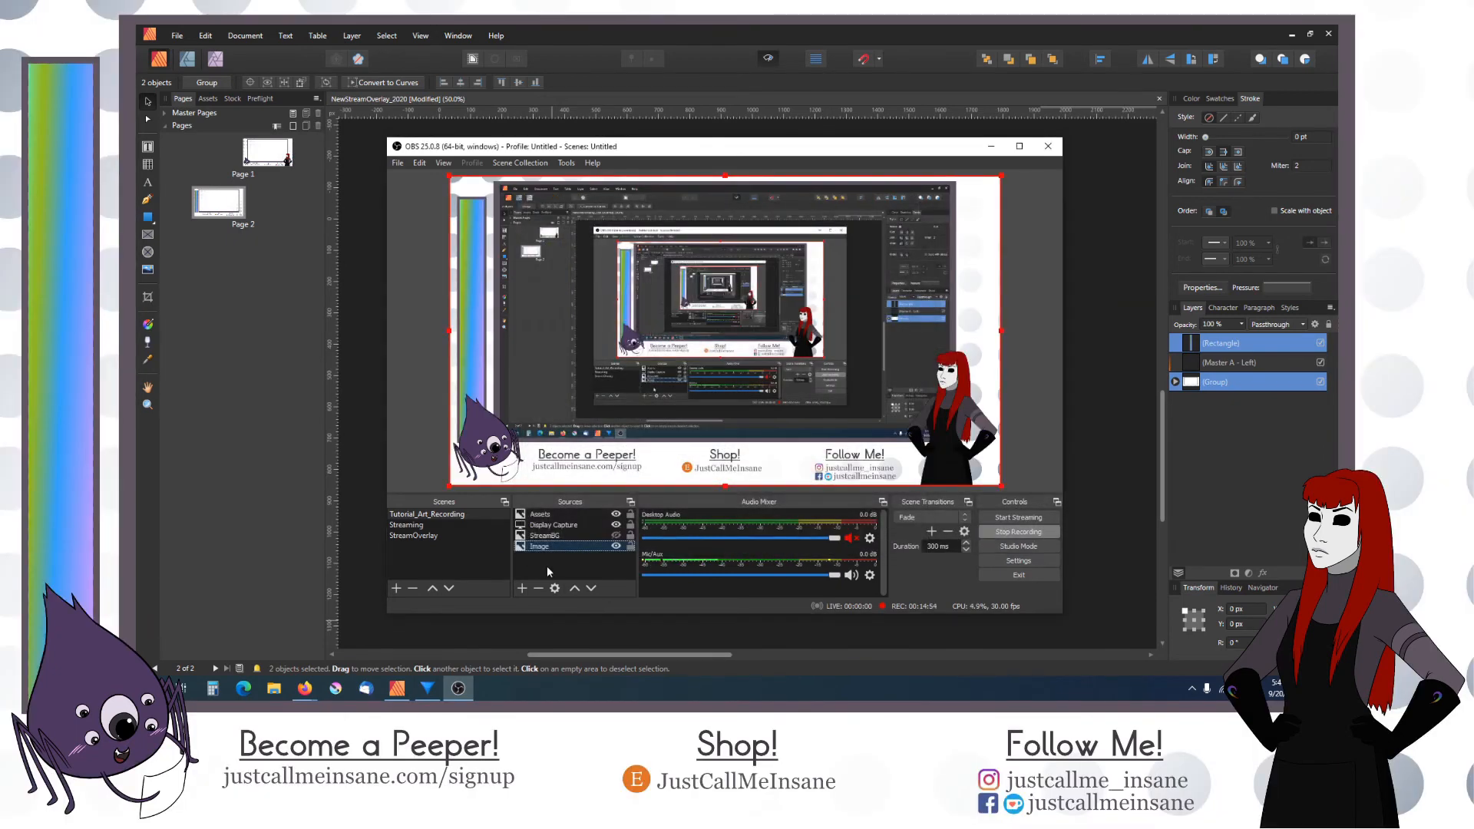
Step: Show StreamBG and hide it again to compare the original background with the alternate one
click(547, 567)
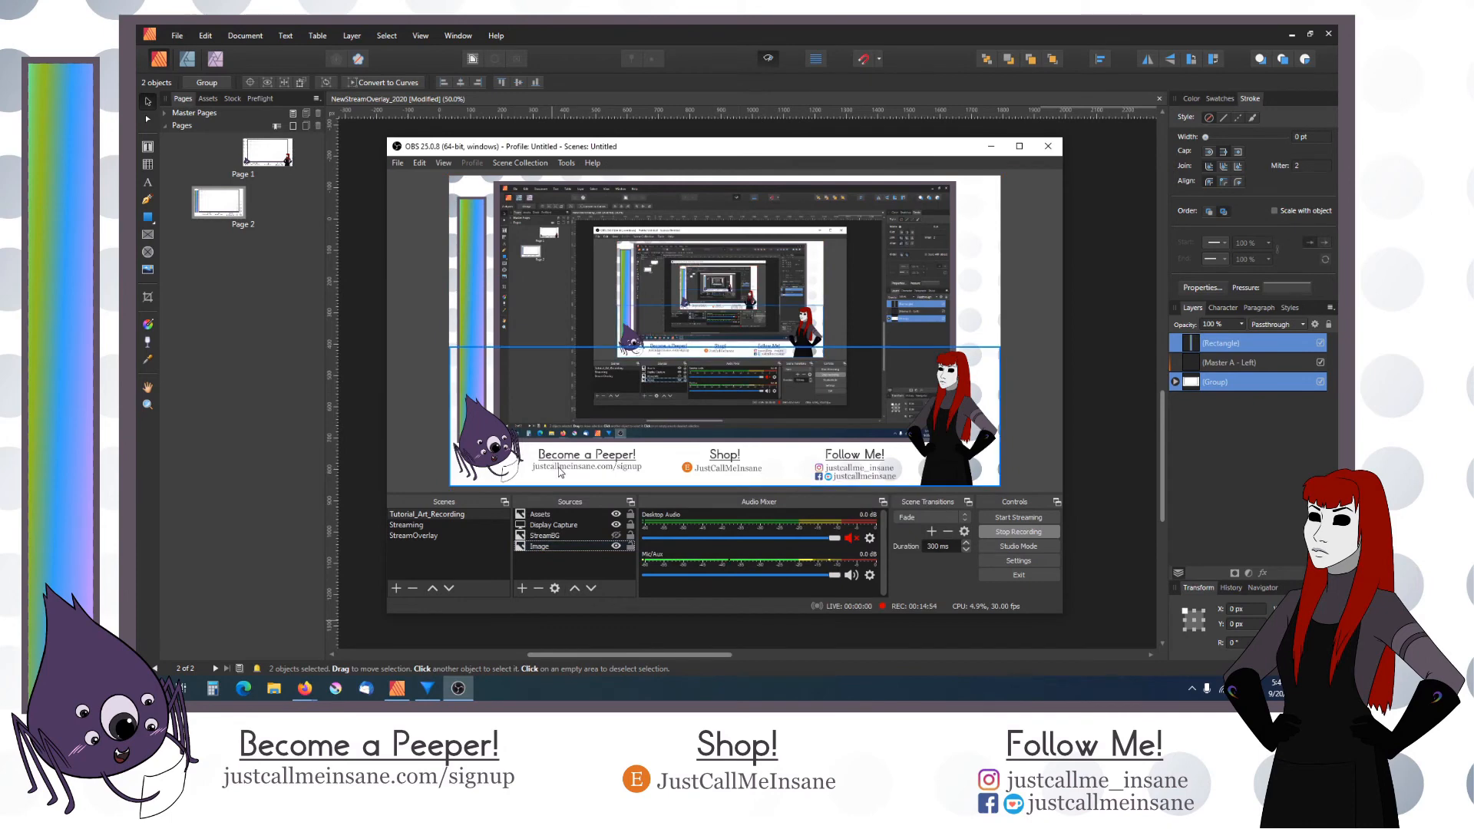
click(583, 543)
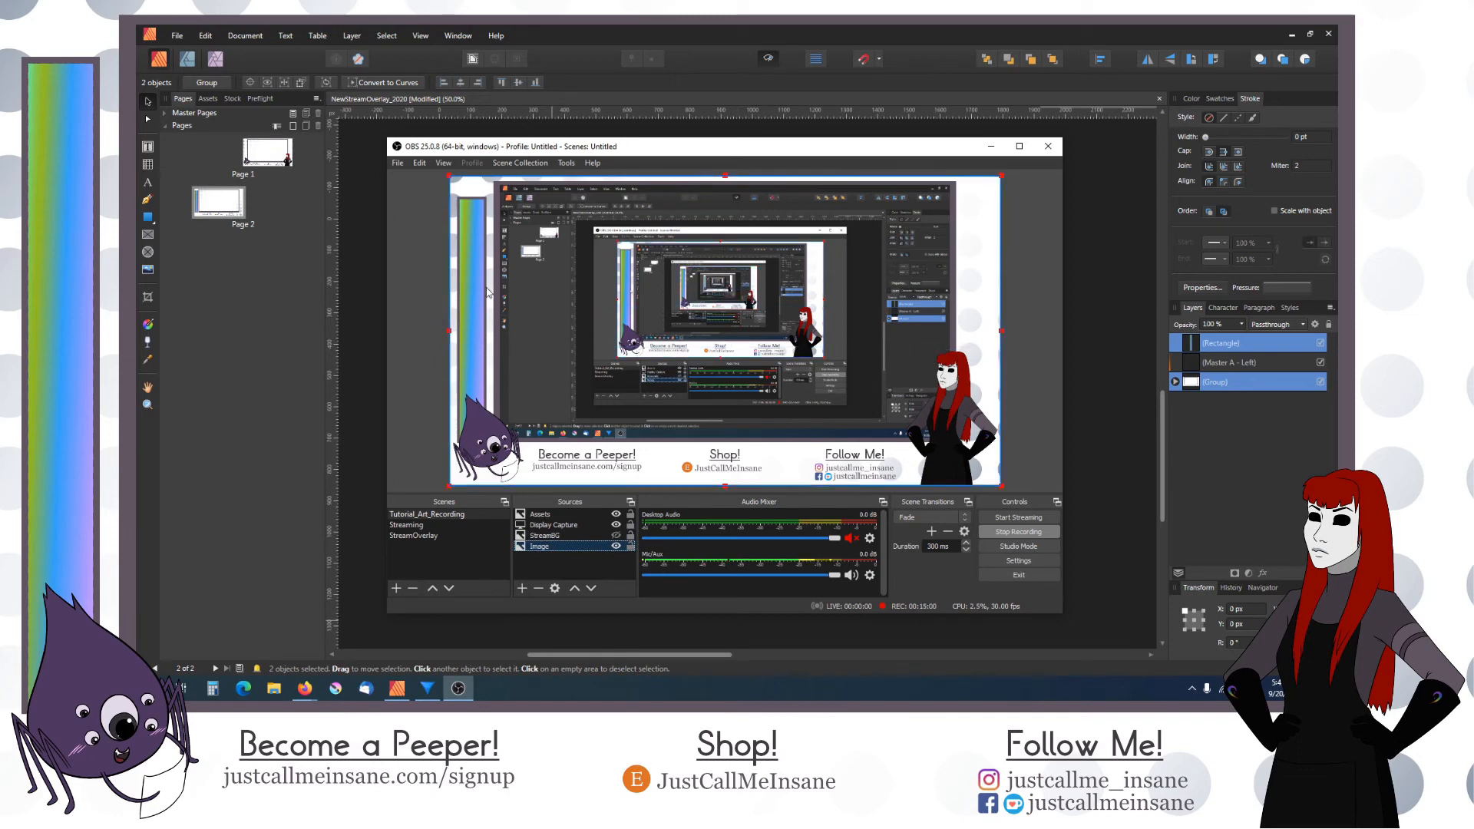
click(555, 558)
click(615, 536)
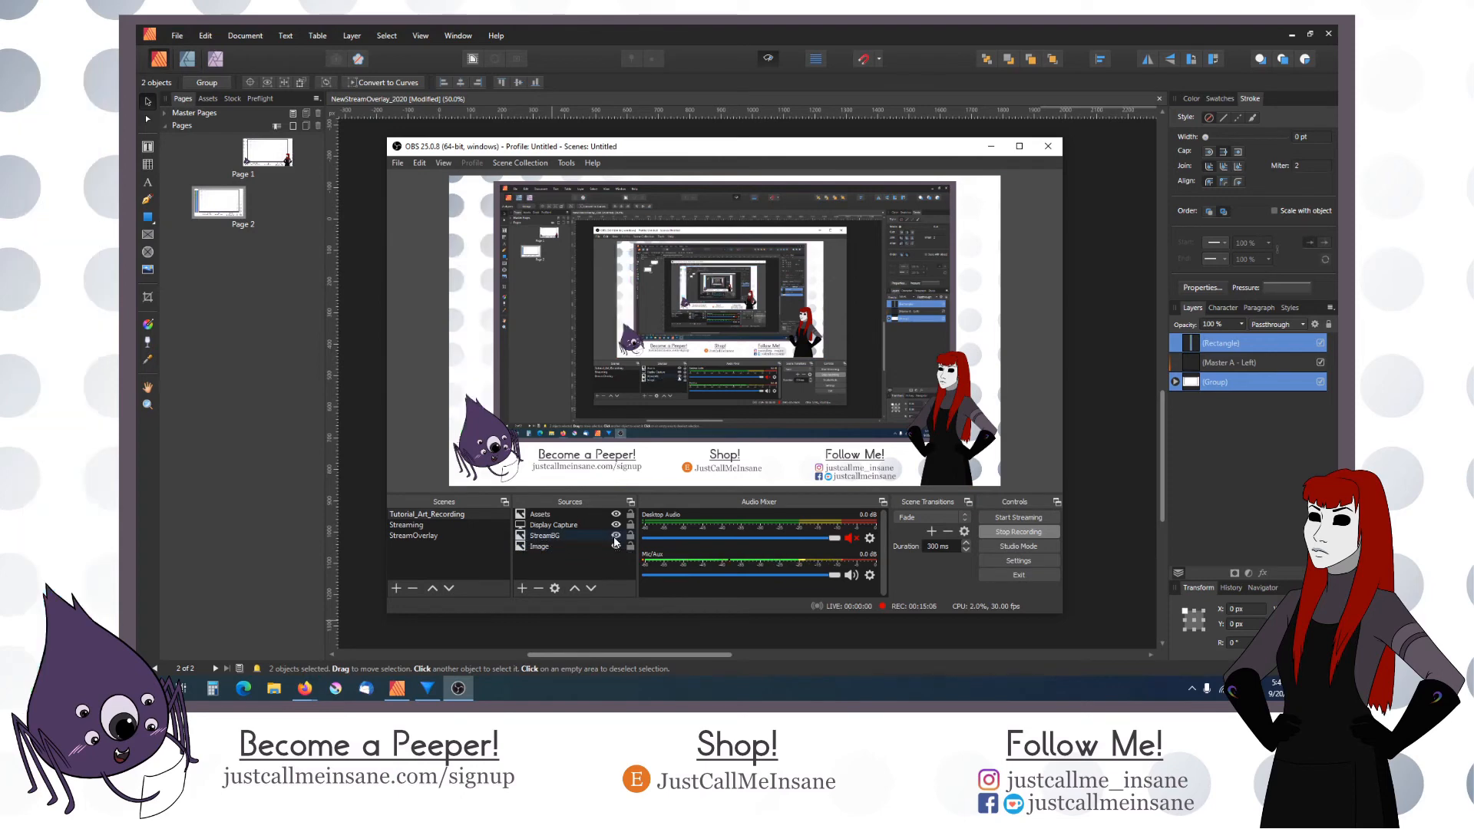
click(615, 537)
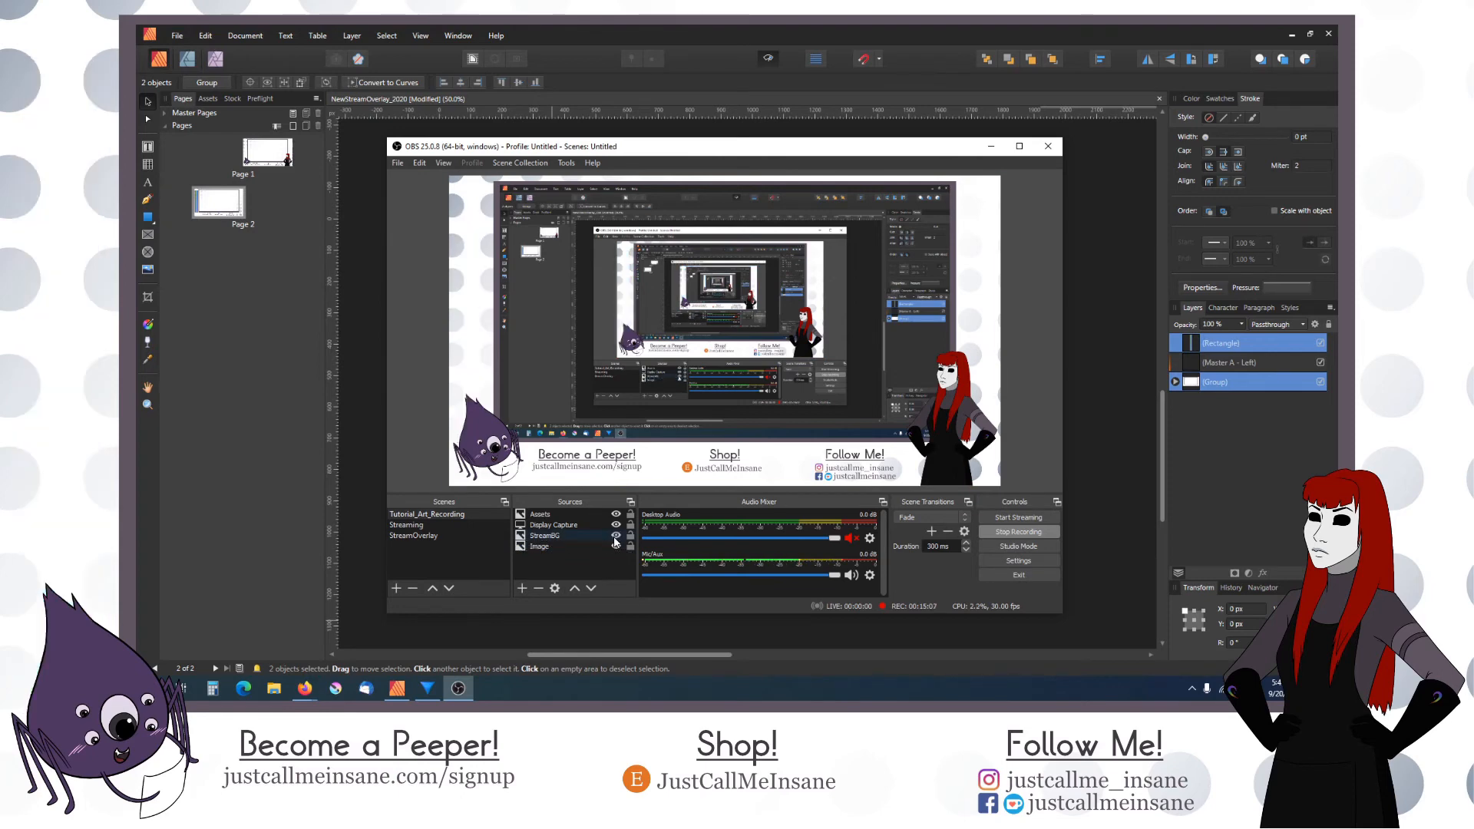
Step: Select the StreamBG source and maximize the OBS window
click(577, 551)
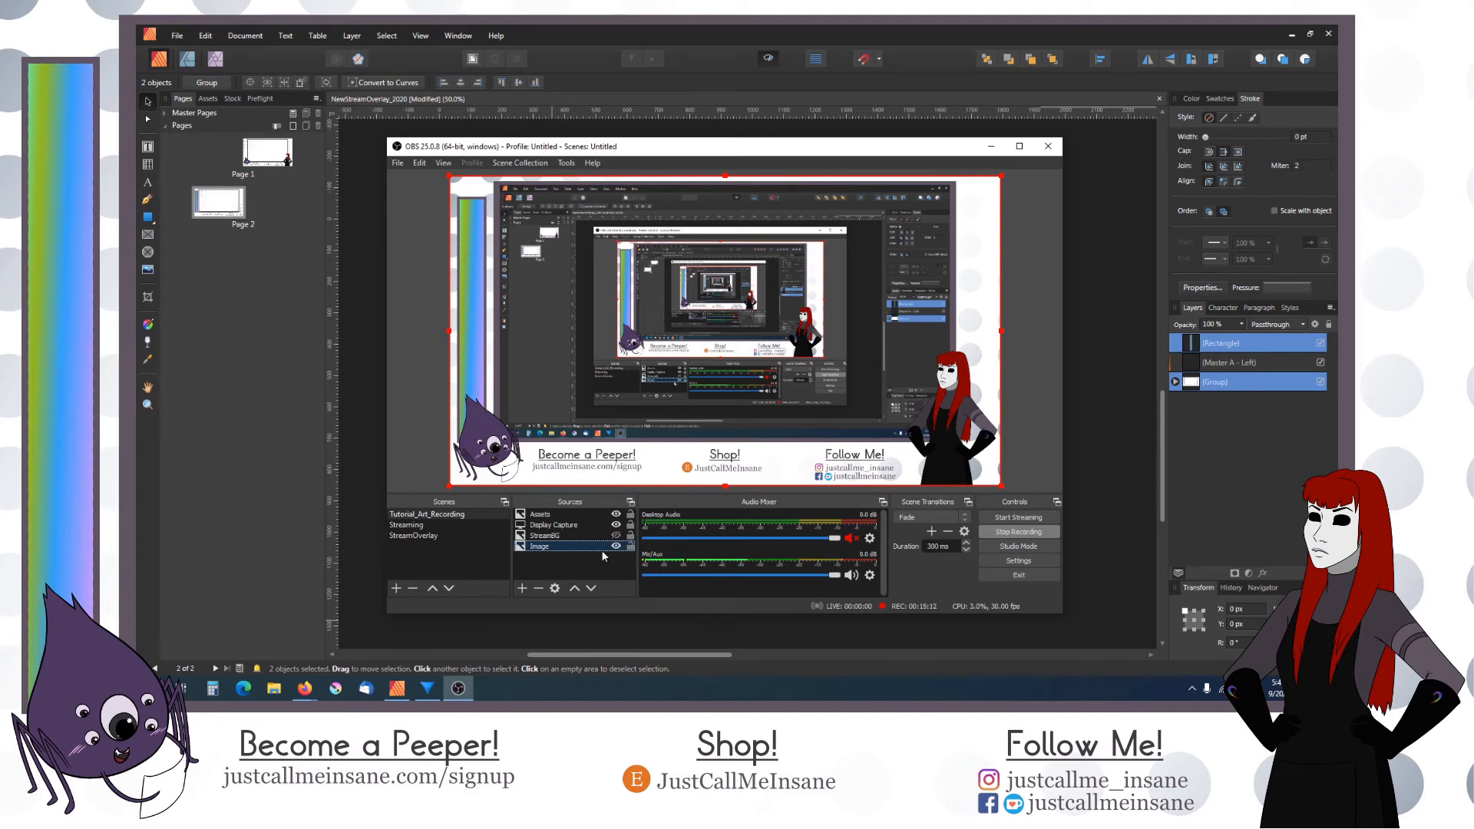
click(551, 537)
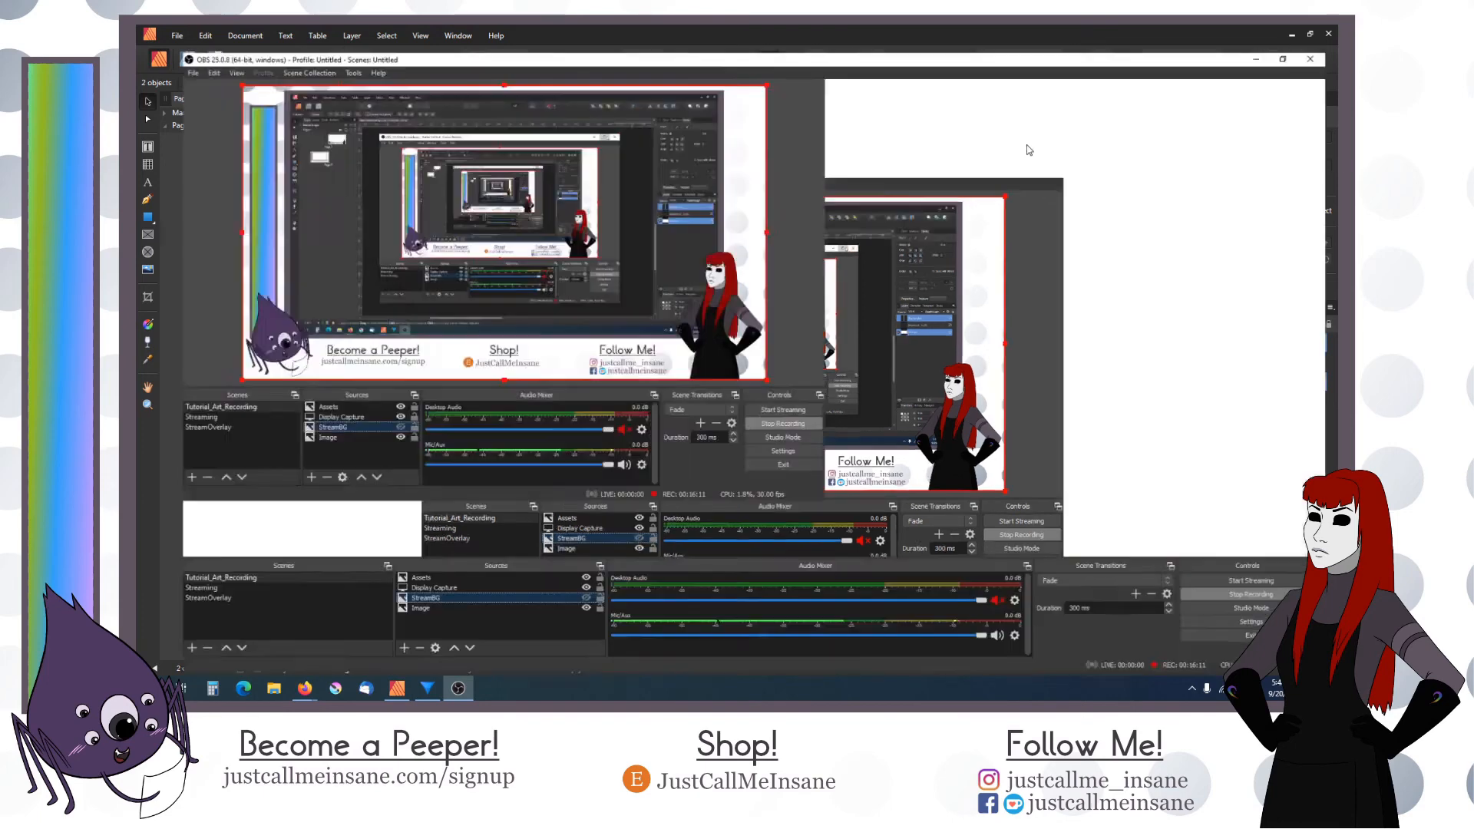
click(1019, 146)
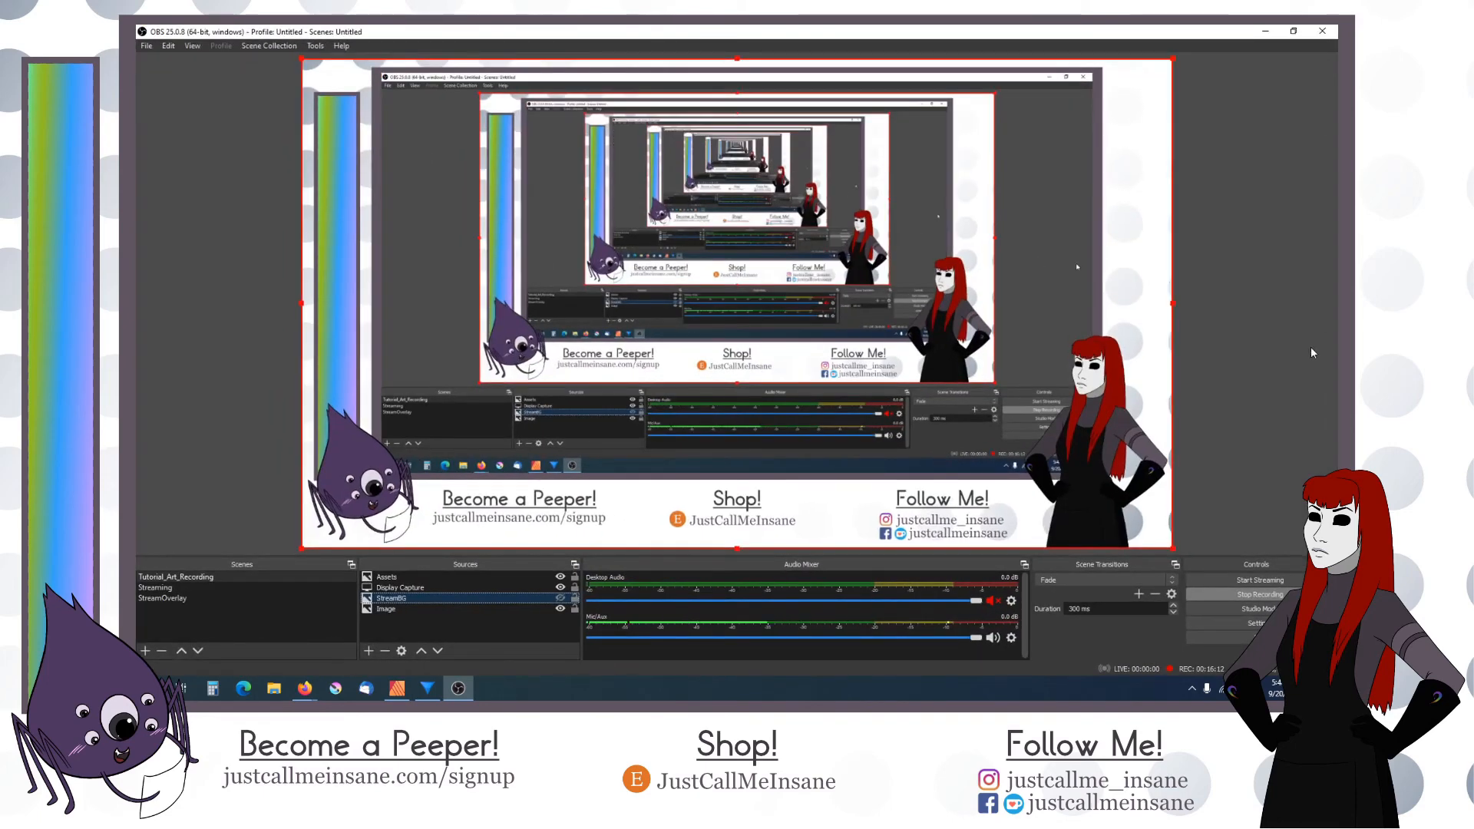